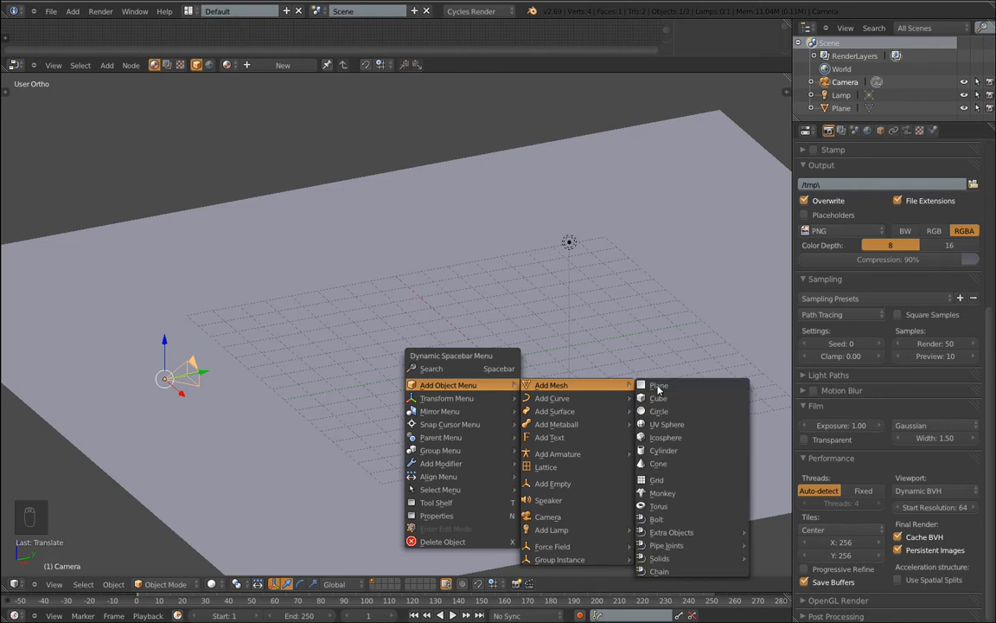
Add a monkey mesh at the grid centre, raise it along Z and tilt its head backward.
{"action": "left_click", "coordinate": [663, 493]}
{"action": "key", "text": "g"}
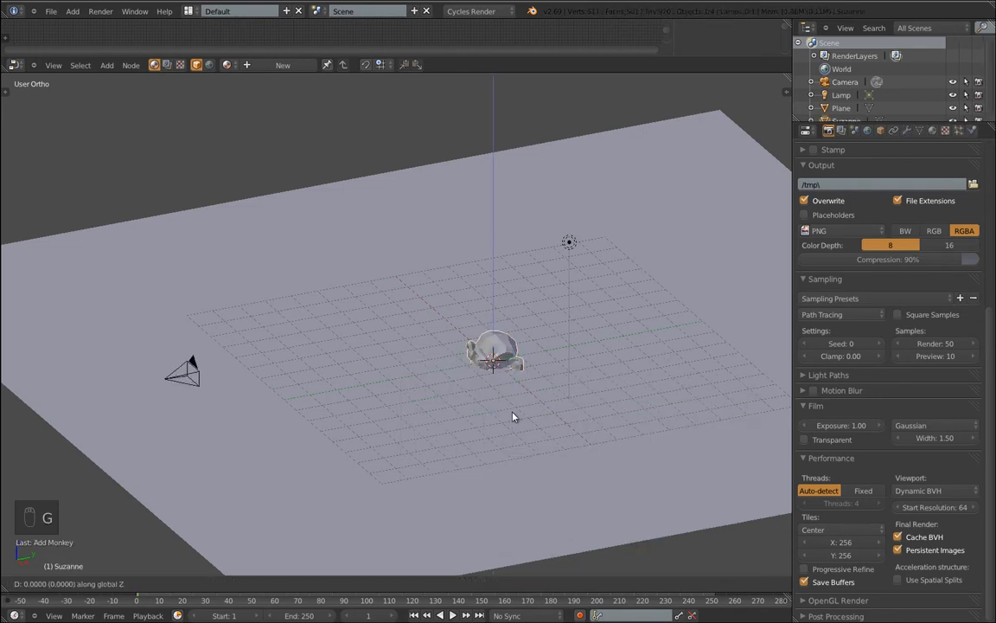
{"action": "left_click", "coordinate": [520, 395]}
{"action": "key", "text": "r"}
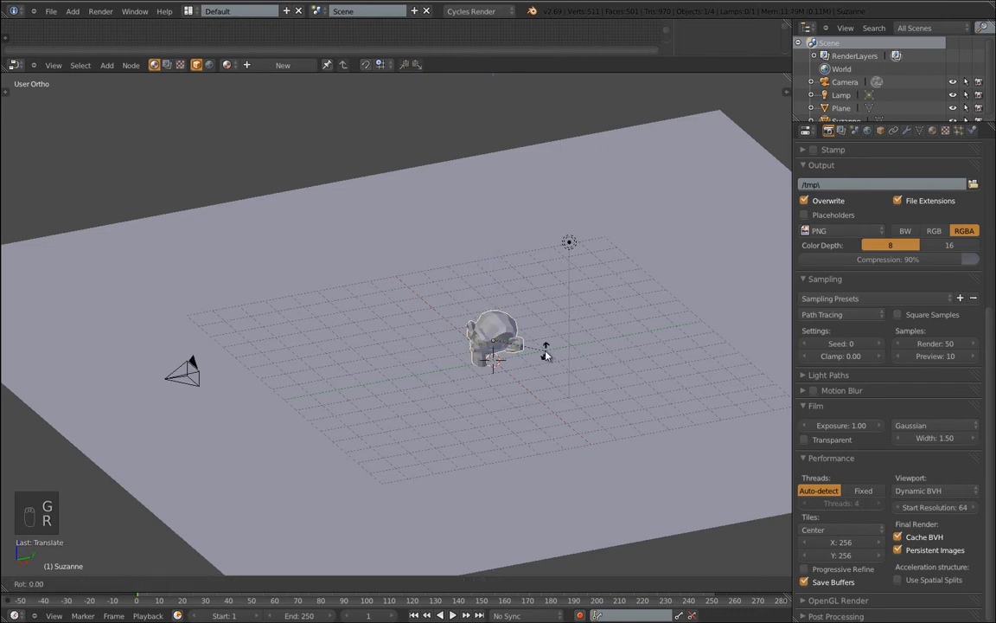
{"action": "left_click", "coordinate": [532, 390]}
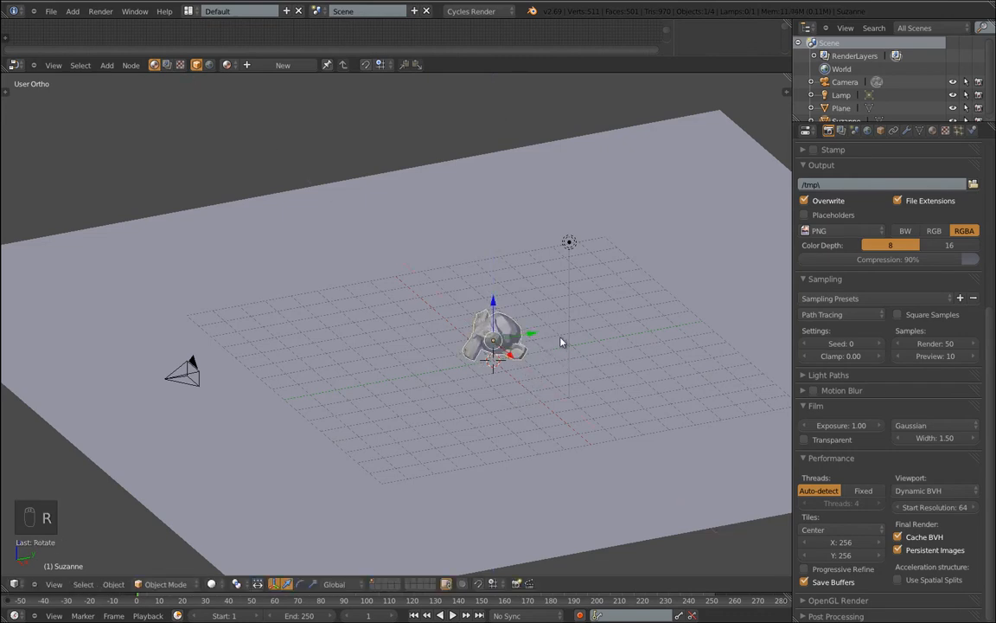
In the right side view, fine-tune the monkey's X rotation and Z height so the chin and head rest on the ground line.
{"action": "key", "text": "KP_3"}
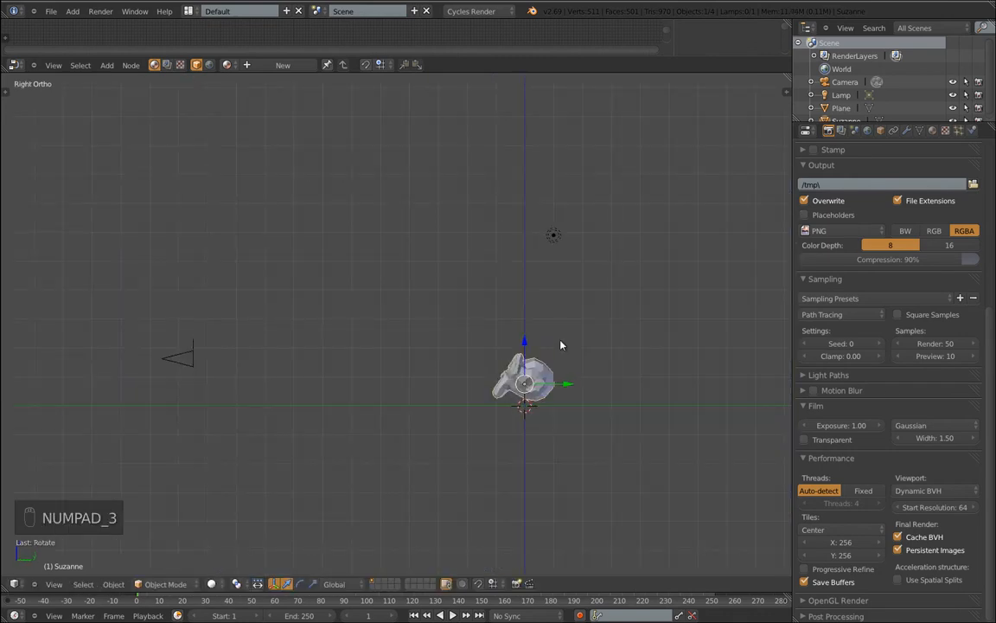
{"action": "scroll", "coordinate": [570, 381], "scroll_direction": "up", "scroll_amount": 5}
{"action": "middle_click_drag", "start_coordinate": [540, 412], "coordinate": [623, 284], "text": "shift"}
{"action": "key", "text": "g"}
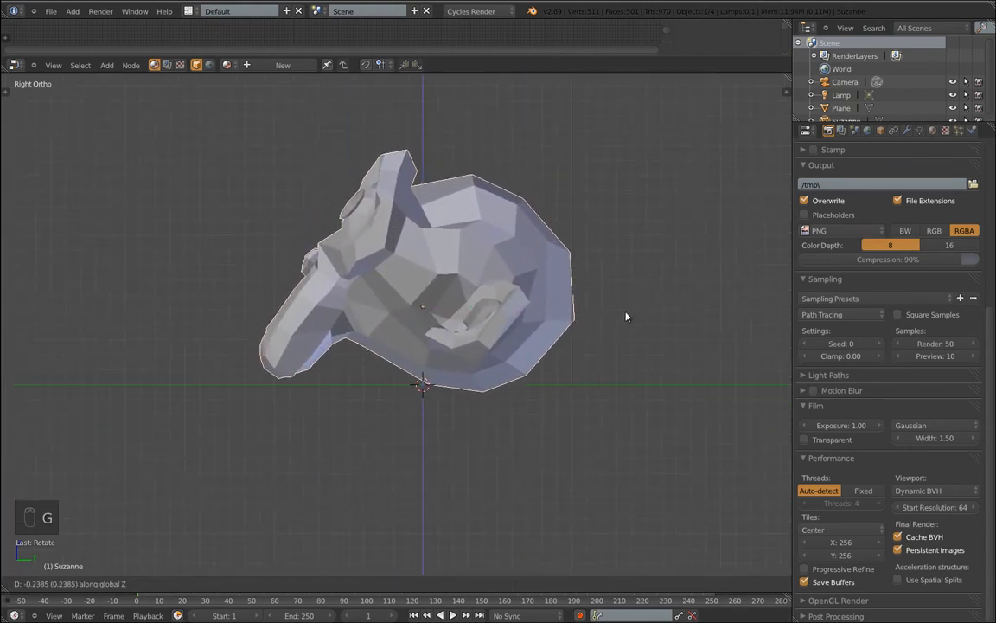
{"action": "left_click", "coordinate": [625, 312]}
{"action": "key", "text": "r"}
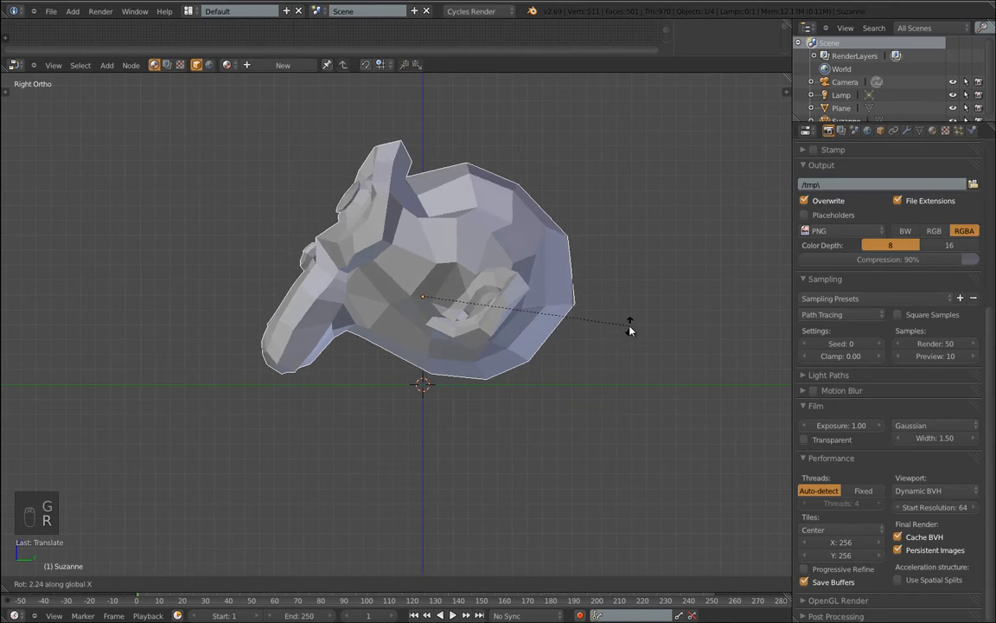
{"action": "left_click", "coordinate": [630, 293]}
{"action": "key", "text": "g"}
{"action": "key", "text": "z"}
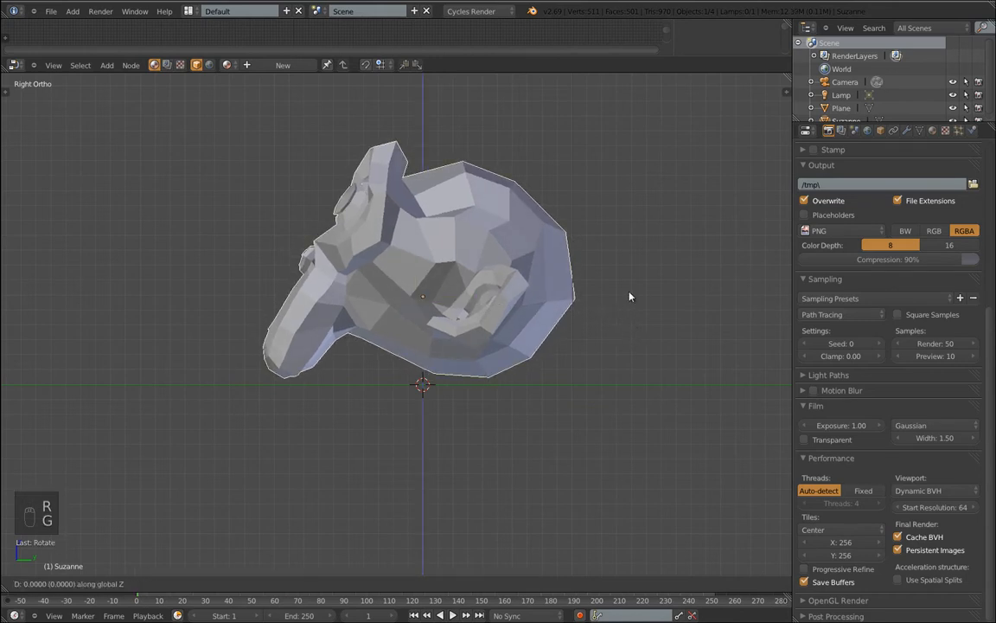
{"action": "left_click", "coordinate": [643, 348]}
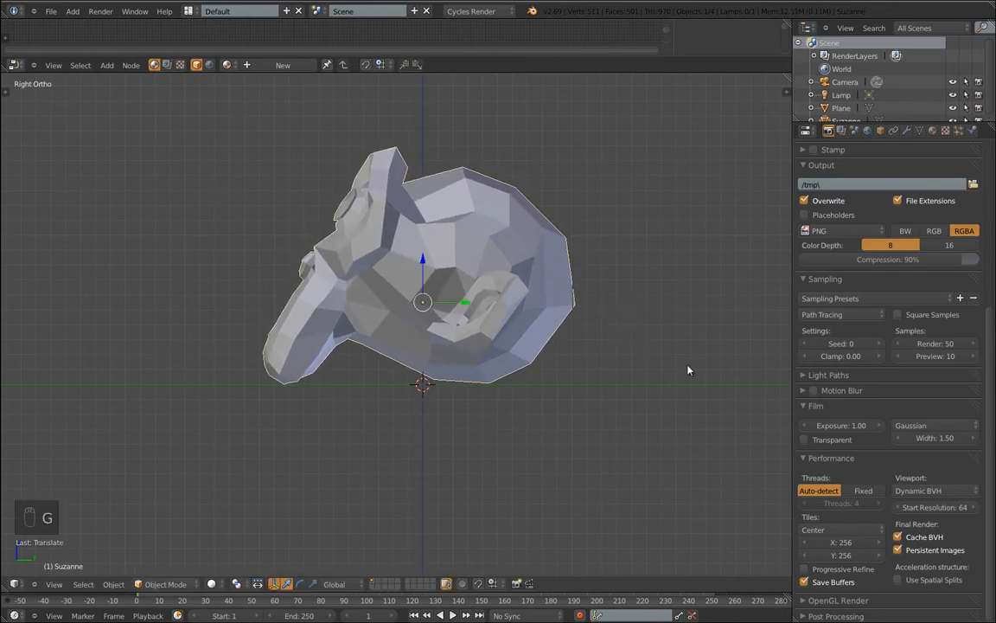
Add a Subdivision Surface modifier to the monkey.
{"action": "scroll", "coordinate": [467, 405], "scroll_direction": "down", "scroll_amount": 5}
{"action": "mouse_move", "coordinate": [419, 406]}
{"action": "middle_mouse_down"}
{"action": "mouse_move", "coordinate": [365, 402]}
{"action": "mouse_move", "coordinate": [456, 413]}
{"action": "mouse_move", "coordinate": [423, 407]}
{"action": "middle_mouse_up"}
{"action": "right_click", "coordinate": [761, 385]}
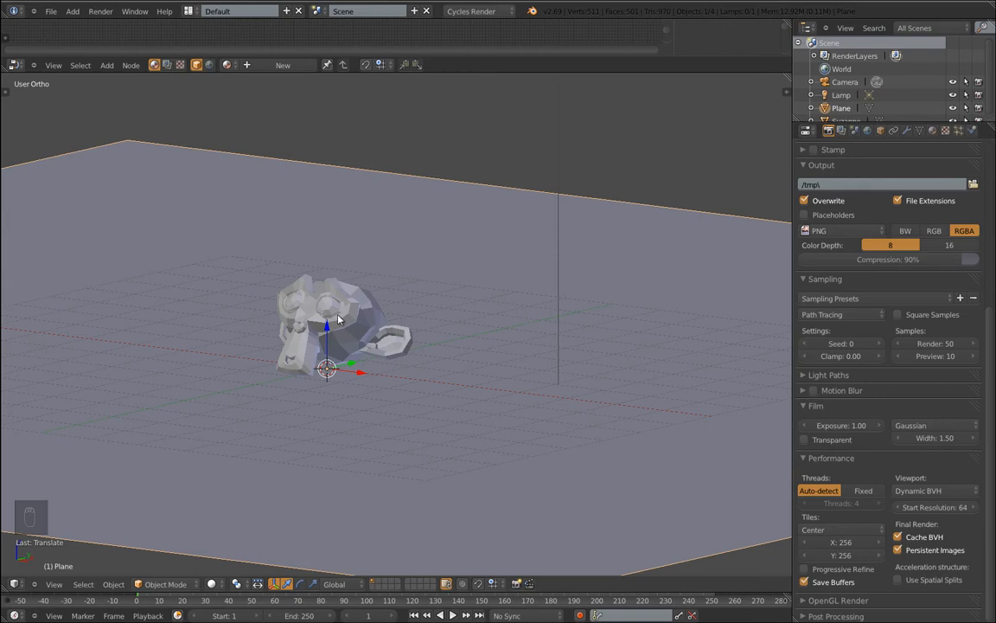
{"action": "right_click", "coordinate": [388, 329]}
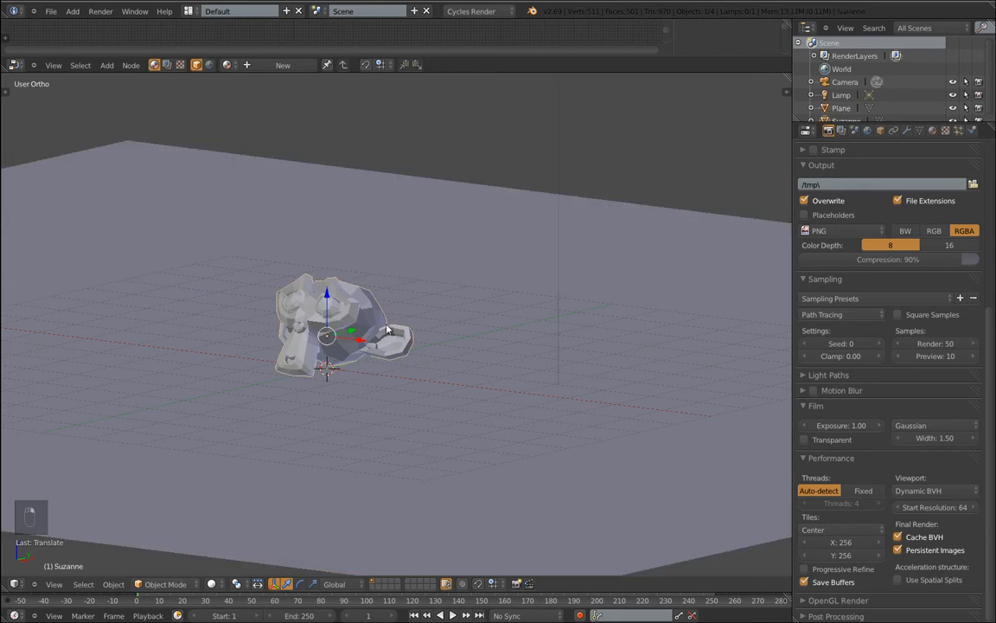
{"action": "left_click", "coordinate": [907, 131]}
{"action": "left_click", "coordinate": [898, 171]}
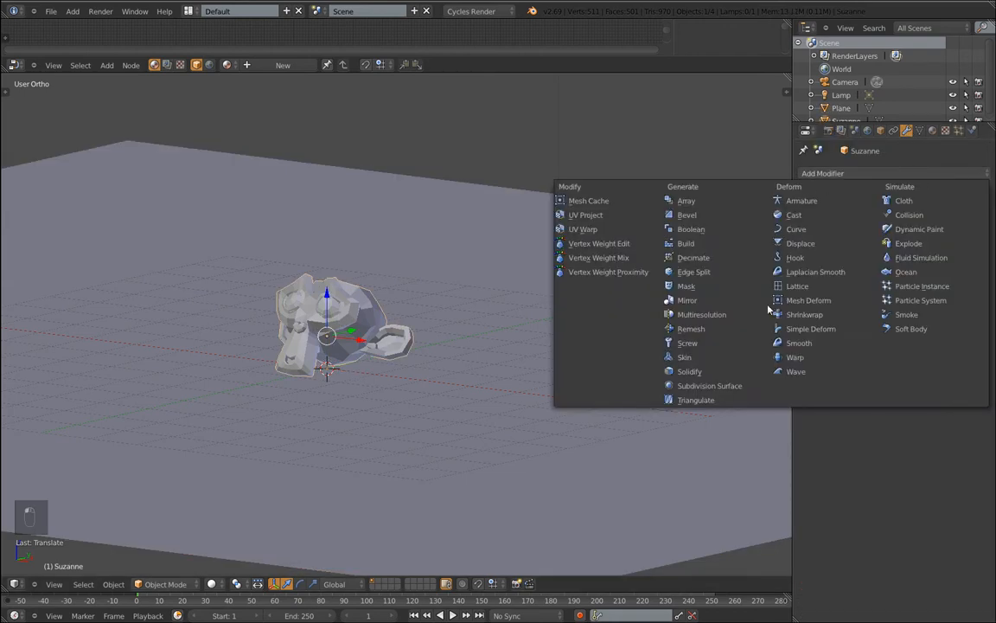
{"action": "left_click", "coordinate": [723, 389]}
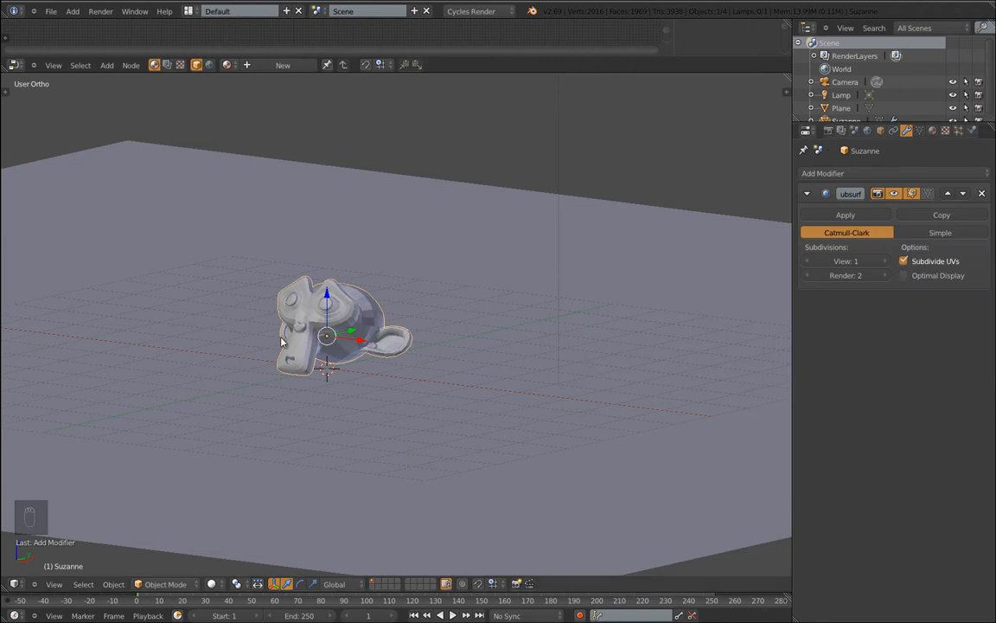
Raise the Subdivision Surface modifier's View subdivisions to 2 and inspect the monkey's smoother surface.
{"action": "scroll", "coordinate": [281, 338], "scroll_direction": "up", "scroll_amount": 7}
{"action": "scroll", "coordinate": [390, 344], "scroll_direction": "down", "scroll_amount": 6}
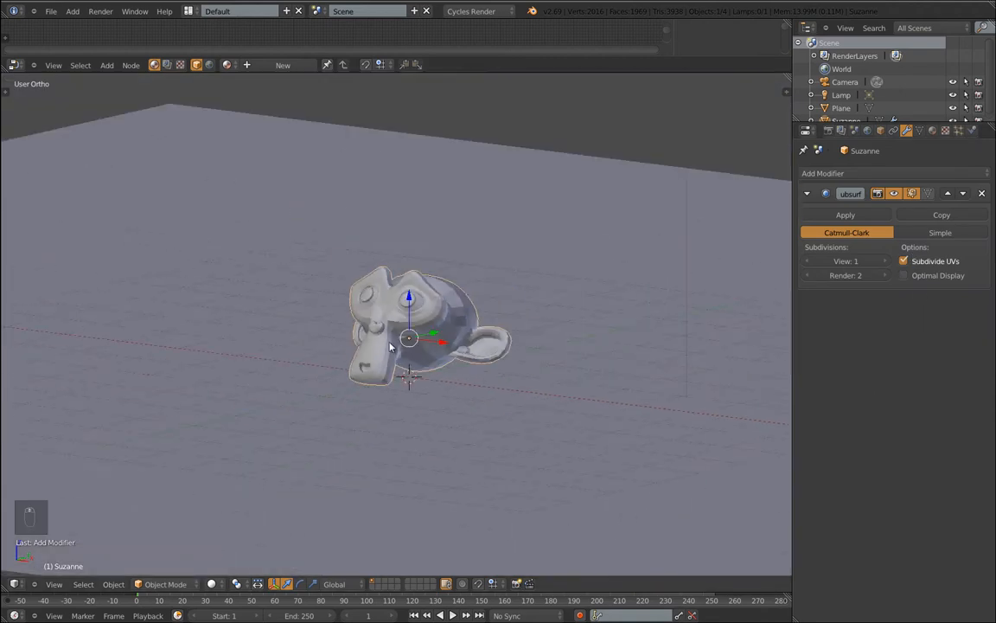
{"action": "left_click", "coordinate": [884, 260]}
{"action": "scroll", "coordinate": [326, 304], "scroll_direction": "up", "scroll_amount": 5}
{"action": "scroll", "coordinate": [326, 304], "scroll_direction": "down", "scroll_amount": 5}
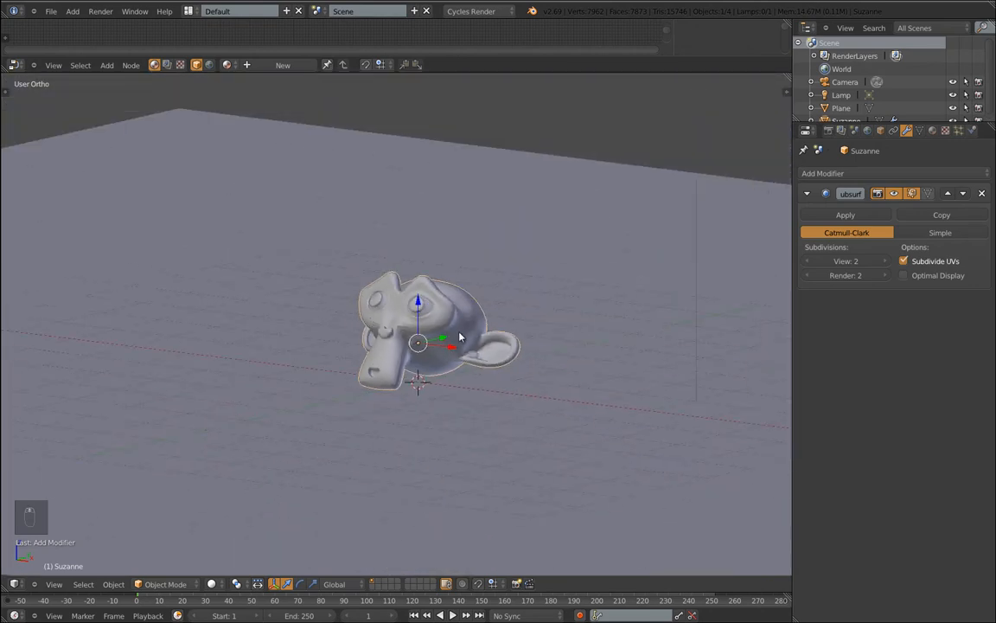
{"action": "key", "text": "Tab"}
{"action": "key", "text": "Tab"}
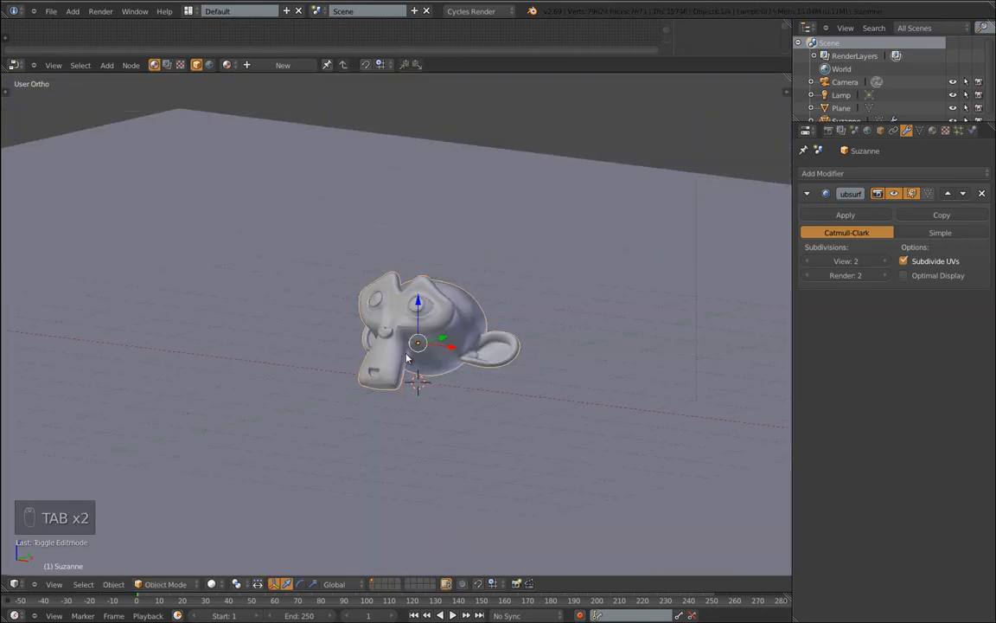
Apply smooth shading to the monkey.
{"action": "scroll", "coordinate": [406, 357], "scroll_direction": "up", "scroll_amount": 5}
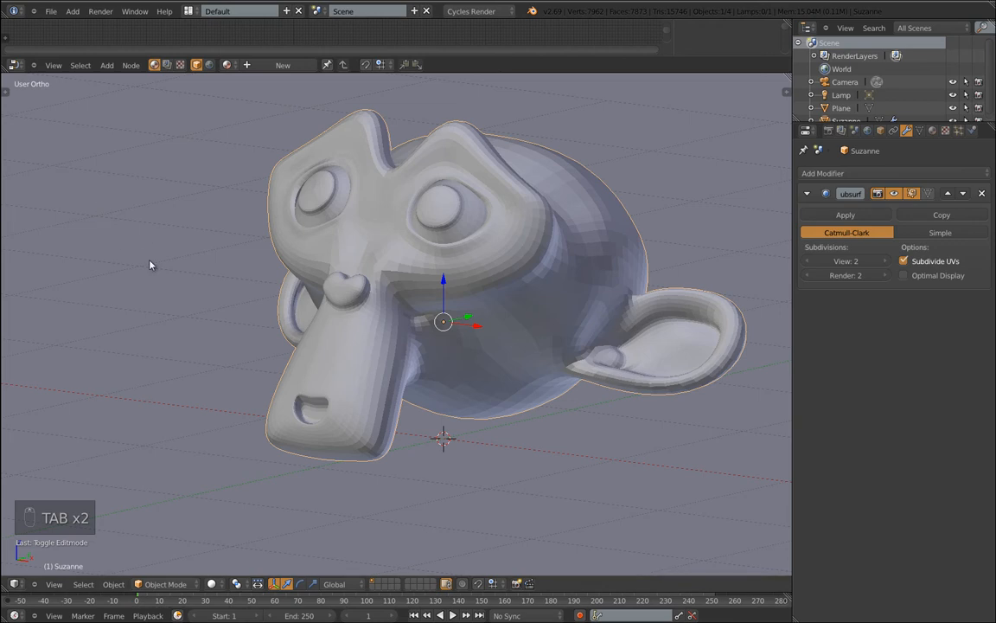
{"action": "key", "text": "t"}
{"action": "key", "text": "t"}
{"action": "key", "text": "t"}
{"action": "left_click", "coordinate": [25, 241]}
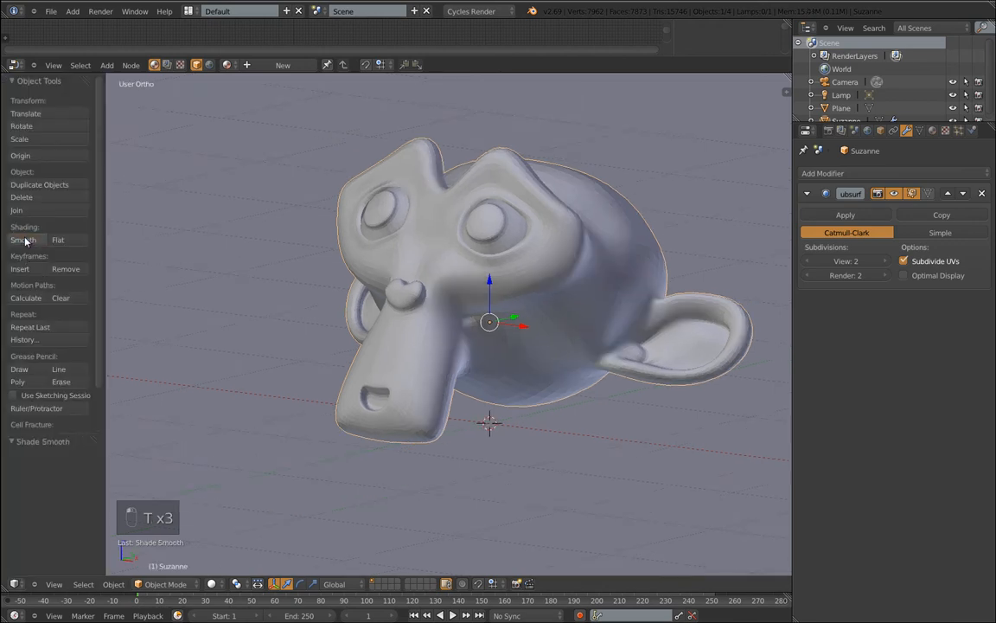
{"action": "key", "text": "t"}
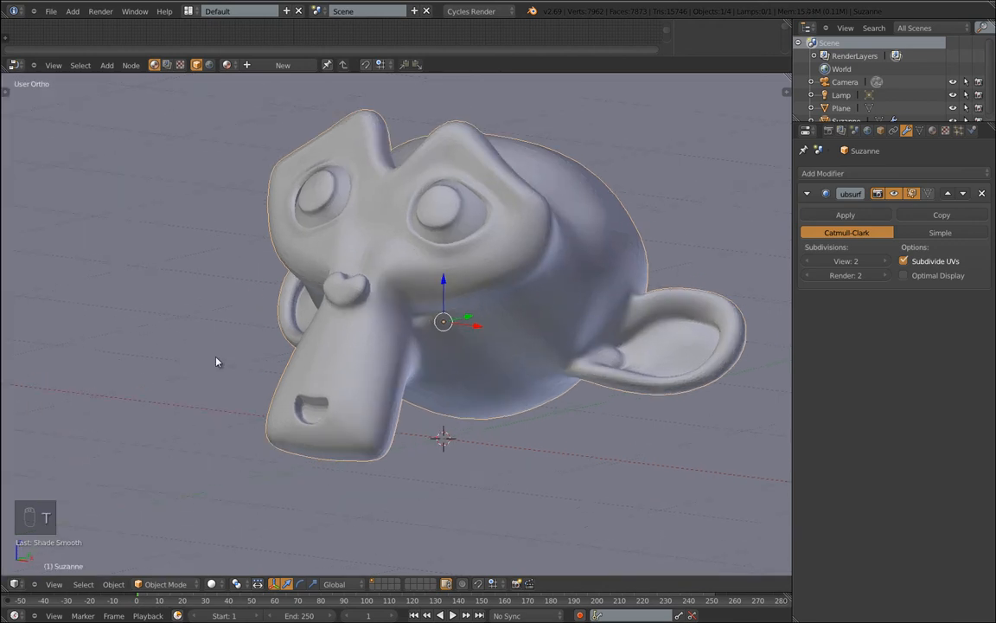
{"action": "scroll", "coordinate": [269, 363], "scroll_direction": "down", "scroll_amount": 5}
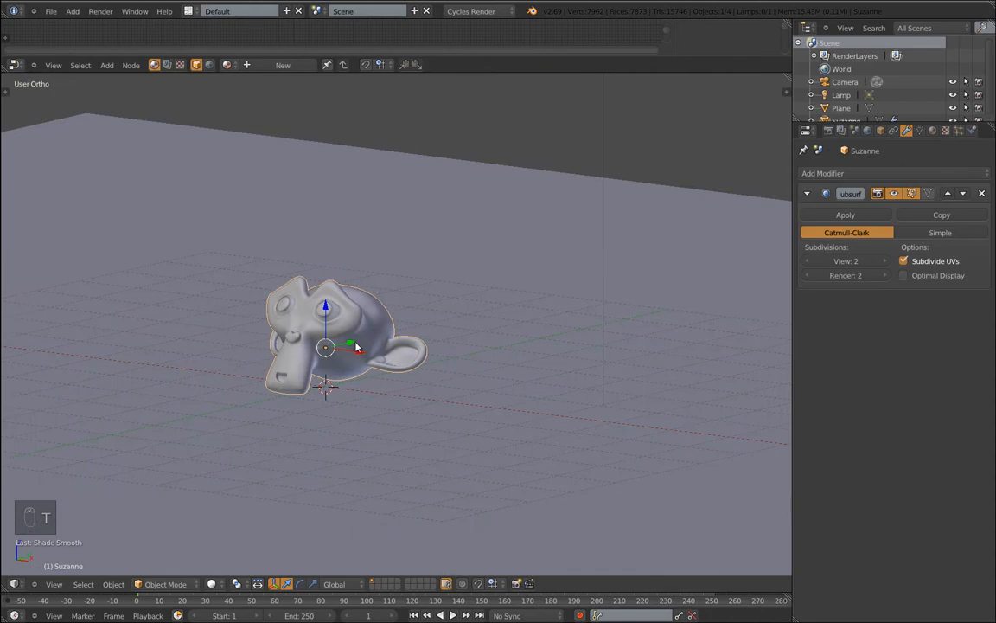
Add a Basis shape key and a second shape key, Key 1, to the monkey mesh.
{"action": "left_click", "coordinate": [920, 131]}
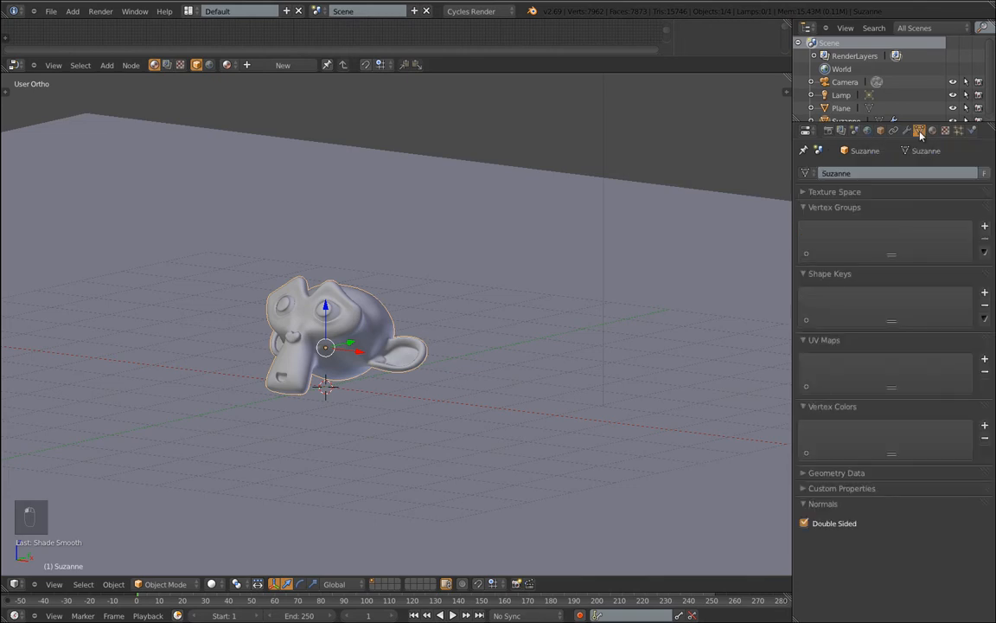
{"action": "left_click", "coordinate": [984, 292]}
{"action": "left_click", "coordinate": [985, 292]}
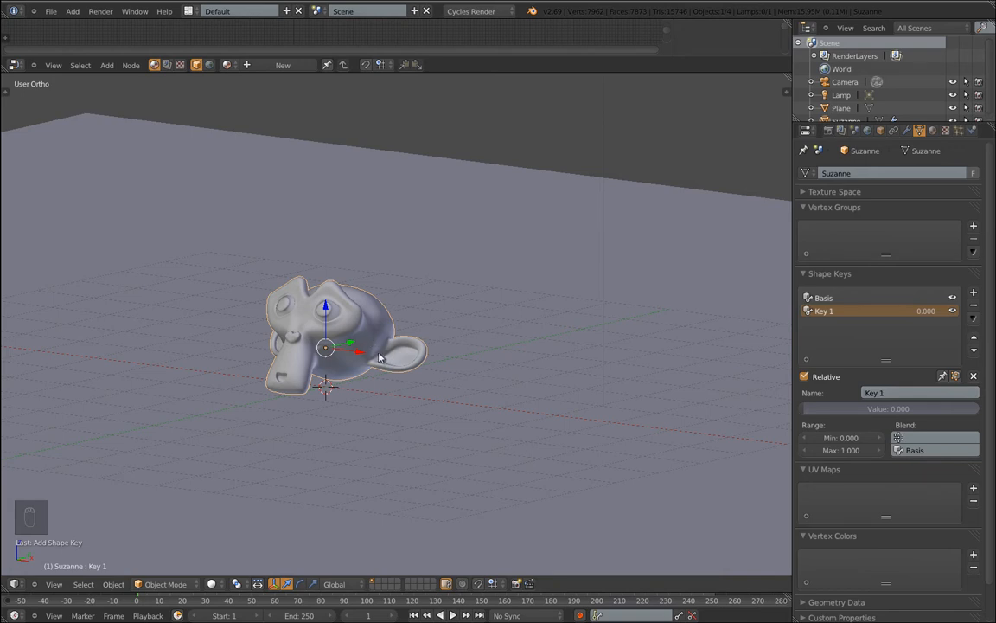
With Key 1 active, enter Edit Mode and select the three centre vertices of the monkey's upper lip.
{"action": "key", "text": "Tab"}
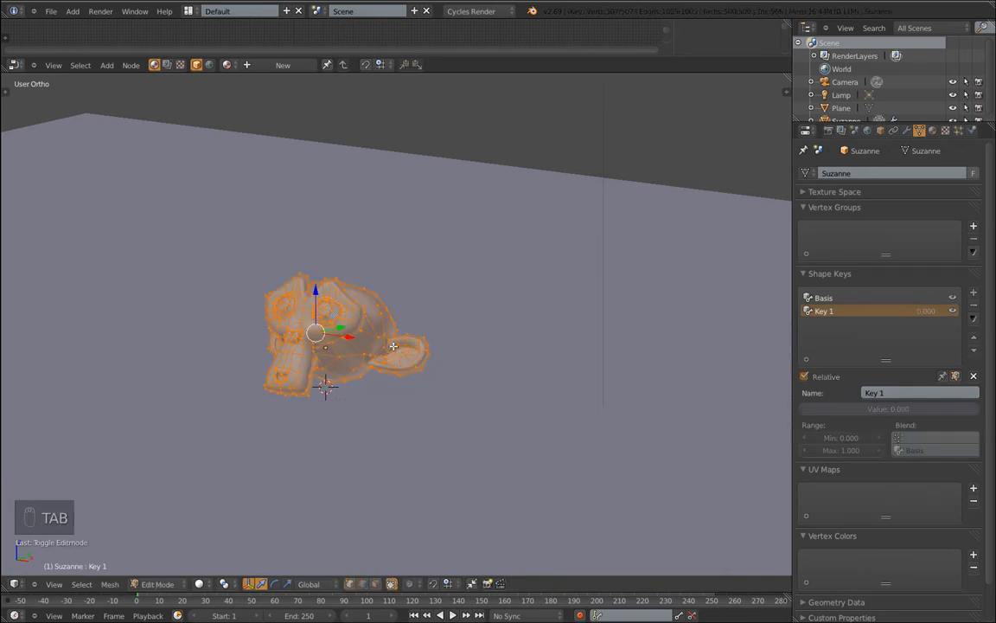
{"action": "scroll", "coordinate": [291, 408], "scroll_direction": "up", "scroll_amount": 5}
{"action": "scroll", "coordinate": [345, 373], "scroll_direction": "down", "scroll_amount": 3}
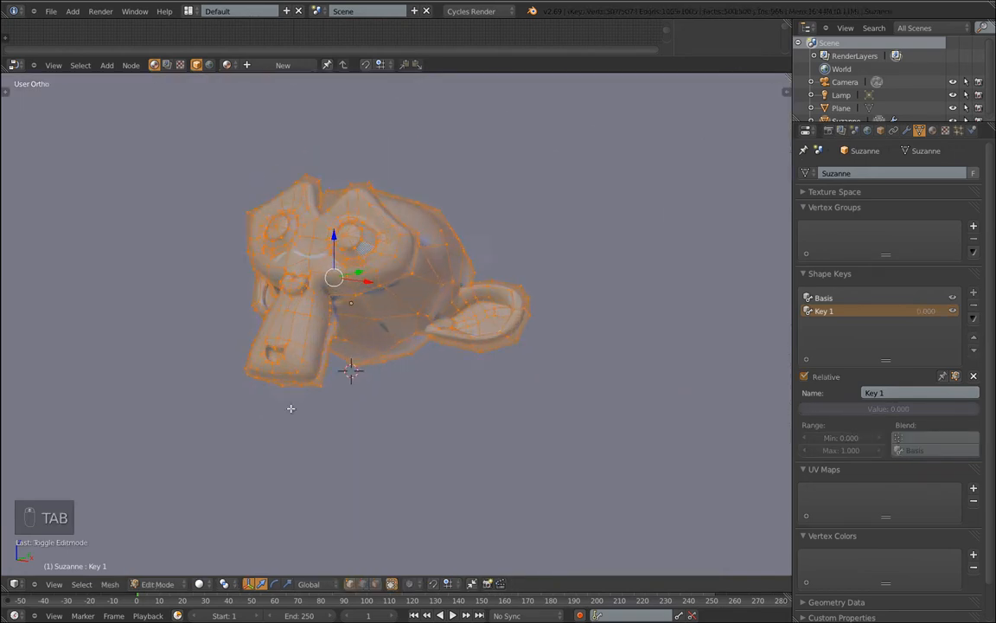
{"action": "scroll", "coordinate": [345, 372], "scroll_direction": "up", "scroll_amount": 5}
{"action": "middle_click_drag", "start_coordinate": [346, 372], "coordinate": [421, 322]}
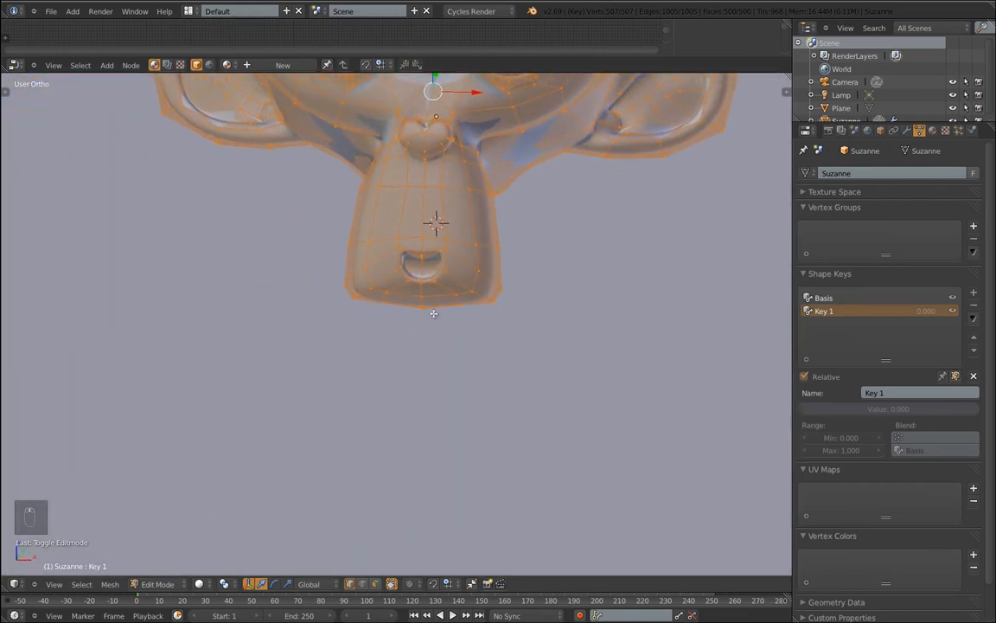
{"action": "scroll", "coordinate": [432, 289], "scroll_direction": "up", "scroll_amount": 5}
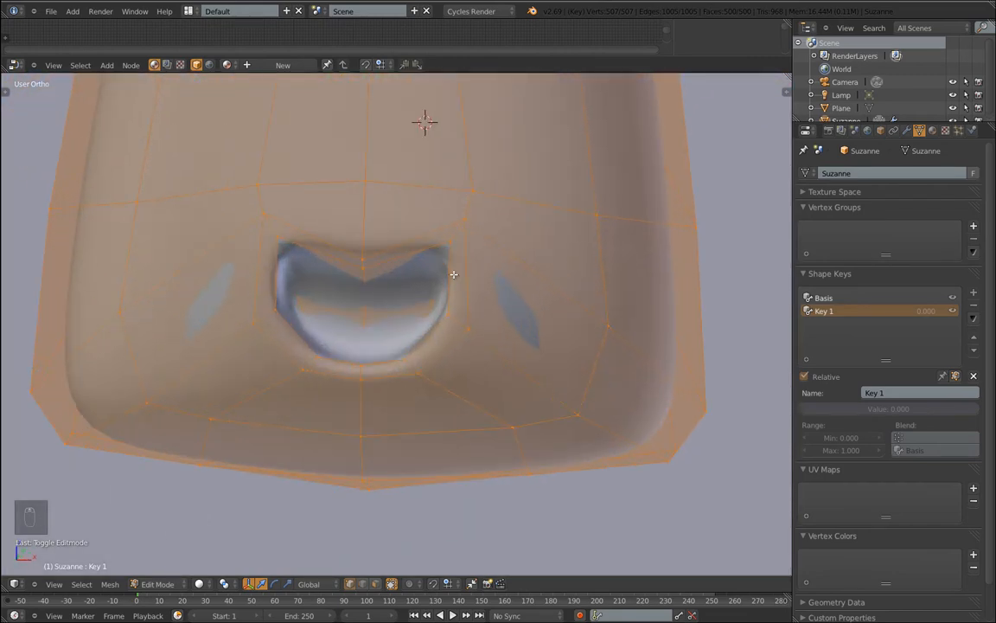
{"action": "right_click", "coordinate": [453, 274], "text": "alt"}
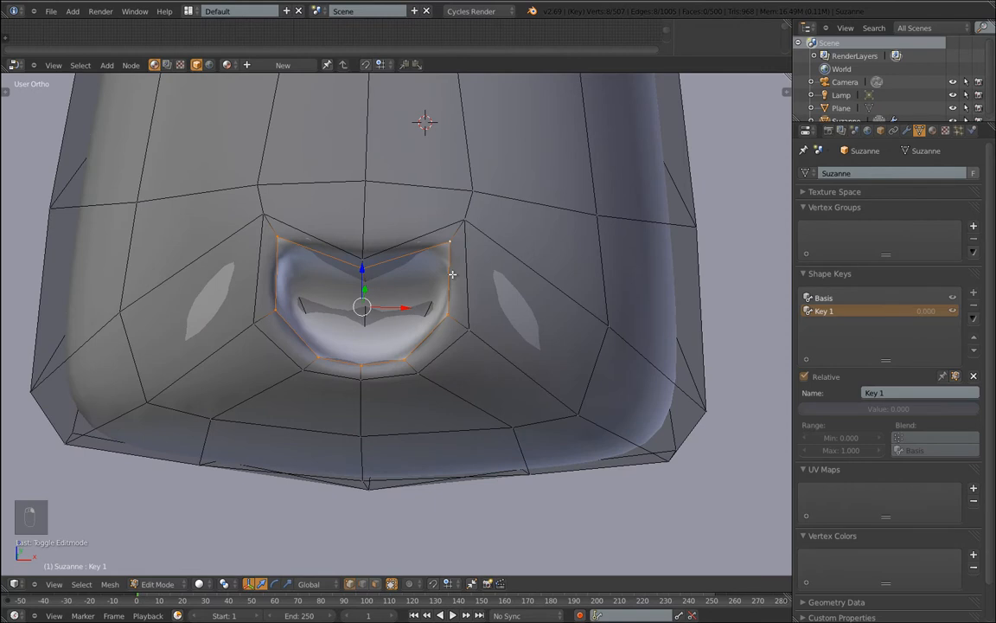
{"action": "right_click", "coordinate": [360, 266]}
{"action": "right_click", "coordinate": [366, 289], "text": "shift"}
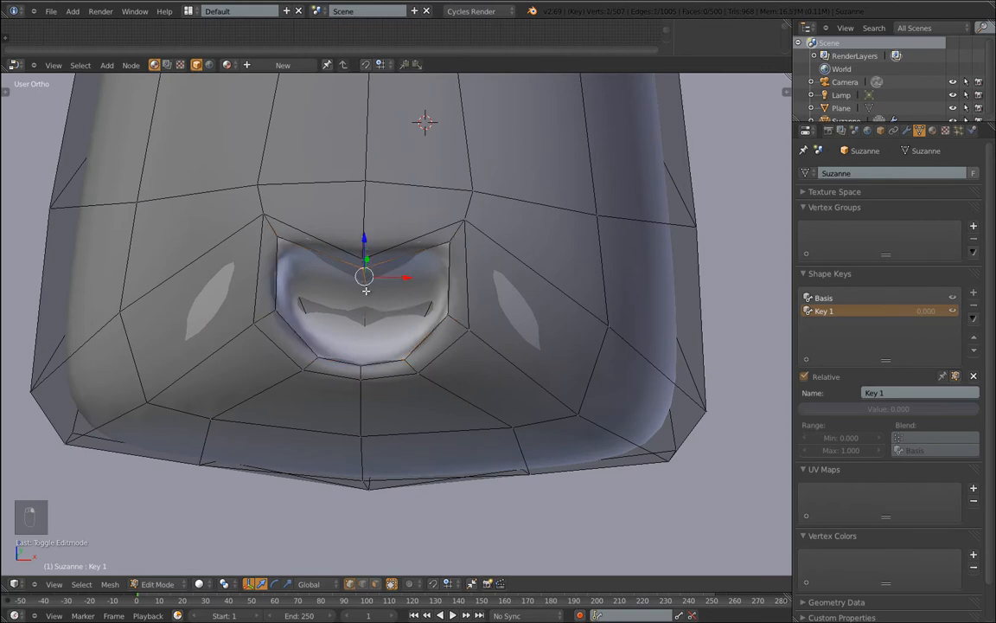
{"action": "right_click", "coordinate": [364, 258], "text": "shift"}
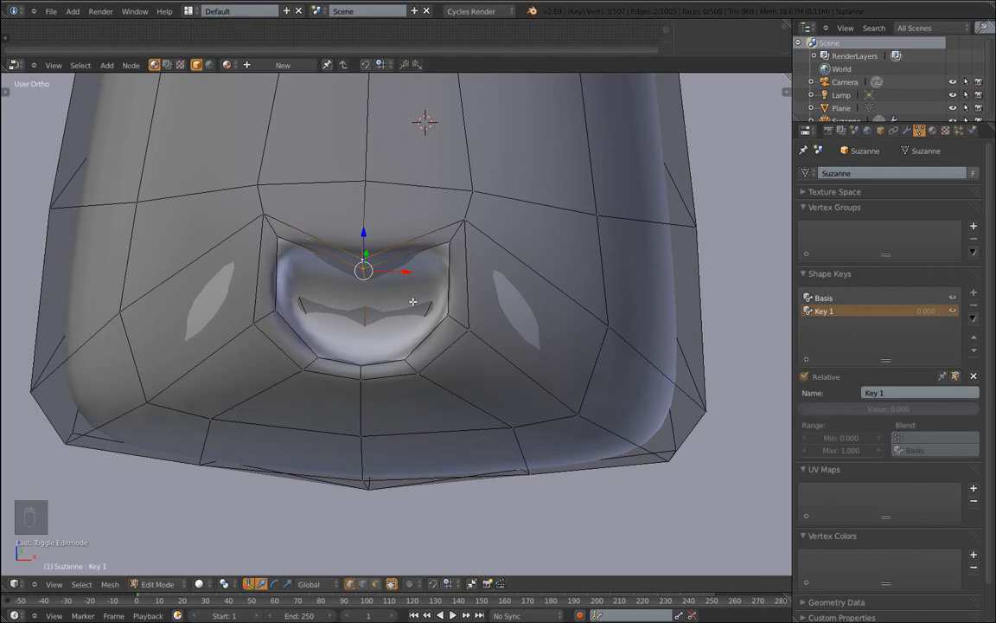
Move the selected upper-lip vertices upward along the local Y axis to open the mouth's centre.
{"action": "middle_click_drag", "start_coordinate": [498, 298], "coordinate": [422, 300]}
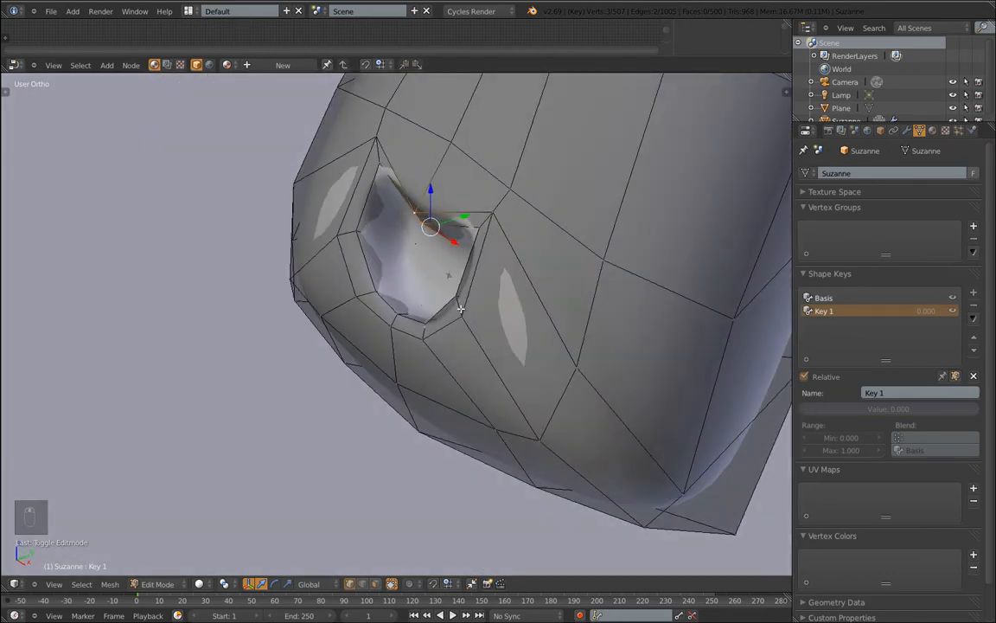
{"action": "key", "text": "g"}
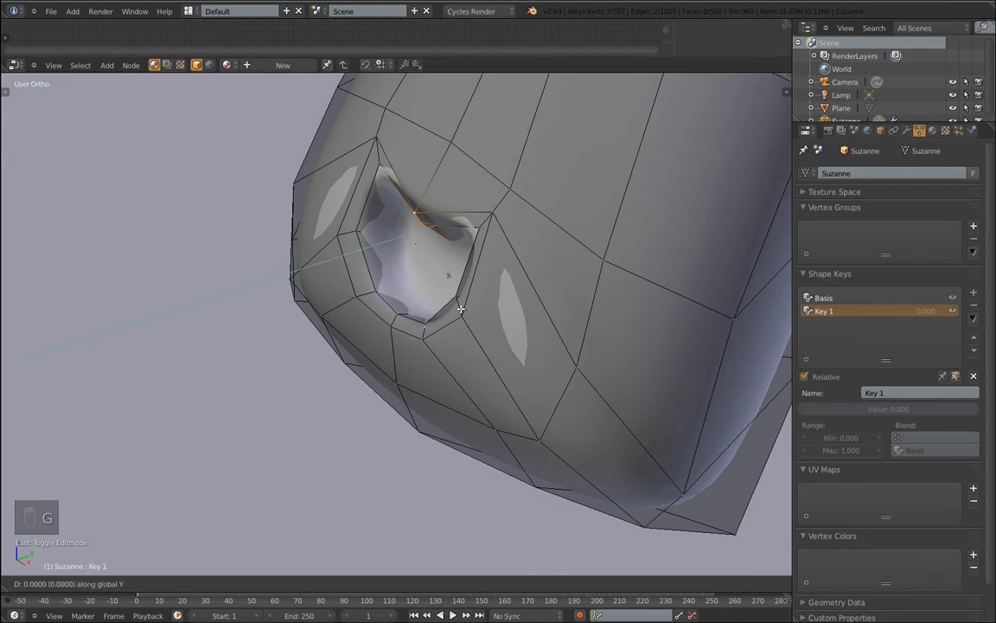
{"action": "key", "text": "y"}
{"action": "key", "text": "y"}
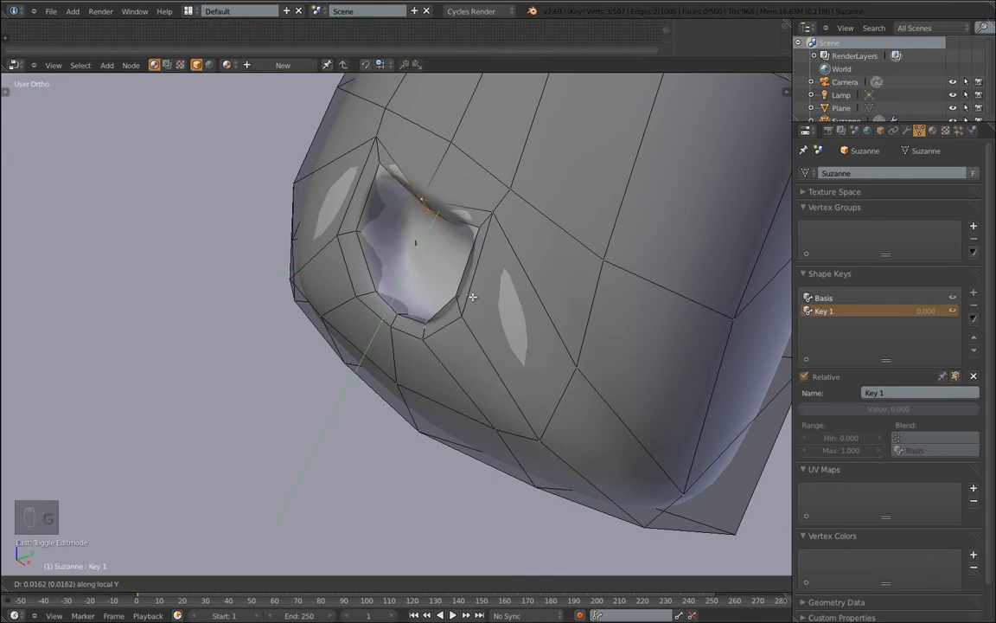
{"action": "left_click", "coordinate": [509, 258]}
{"action": "middle_click_drag", "start_coordinate": [397, 300], "coordinate": [285, 292]}
{"action": "scroll", "coordinate": [286, 292], "scroll_direction": "down", "scroll_amount": 5}
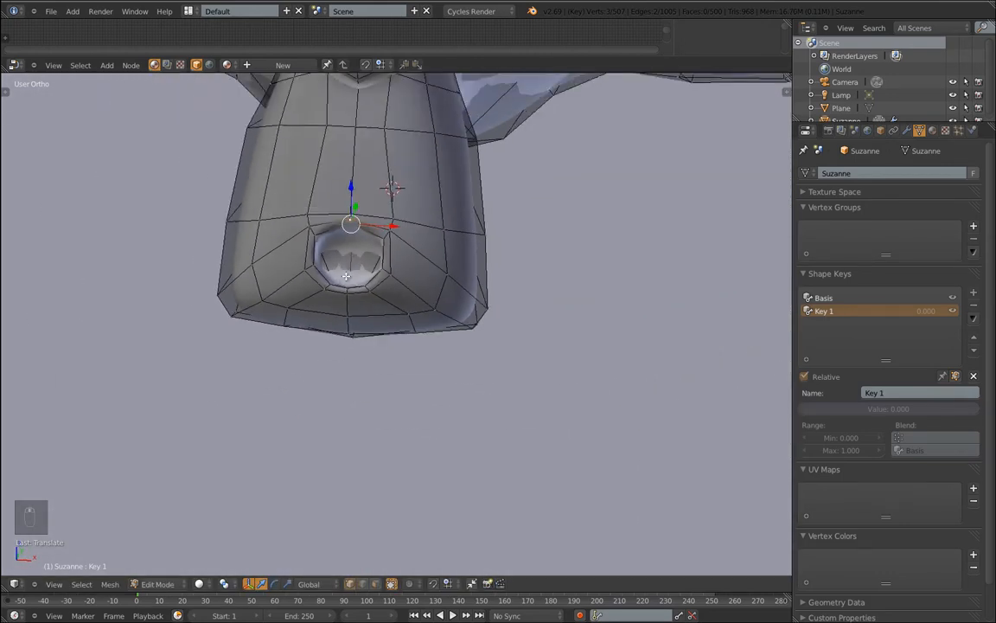
Compare the Key 1 mouth shape with the Basis by toggling Edit Mode and sweeping the key's value, ending at 0 in Edit Mode.
{"action": "key", "text": "Tab"}
{"action": "key", "text": "Tab"}
{"action": "key", "text": "Tab"}
{"action": "key", "text": "Tab"}
{"action": "key", "text": "Tab"}
{"action": "key", "text": "Tab"}
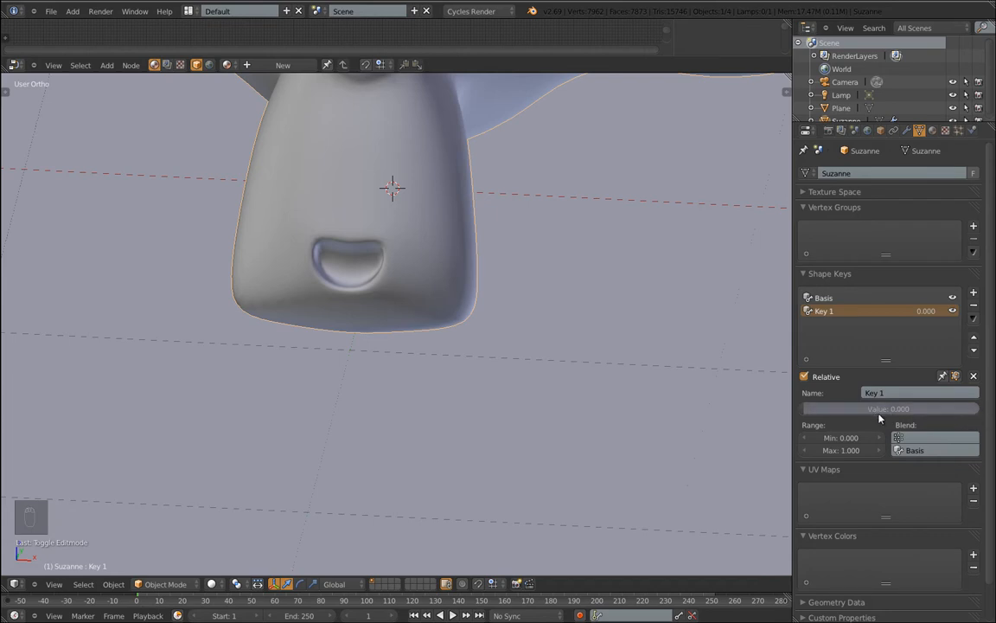
{"action": "left_click_drag", "start_coordinate": [815, 416], "coordinate": [556, 414]}
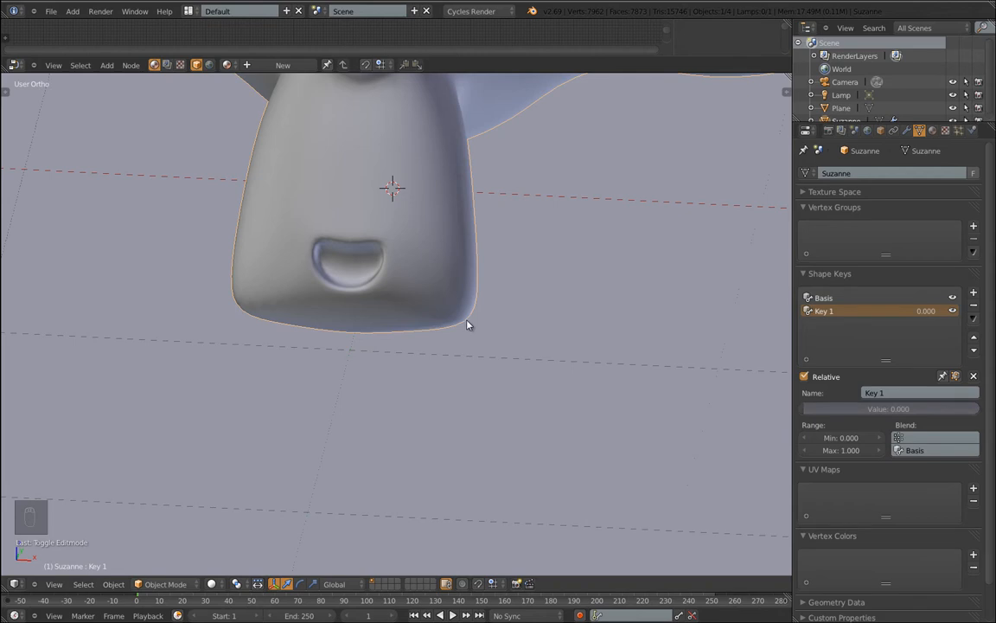
{"action": "key", "text": "Tab"}
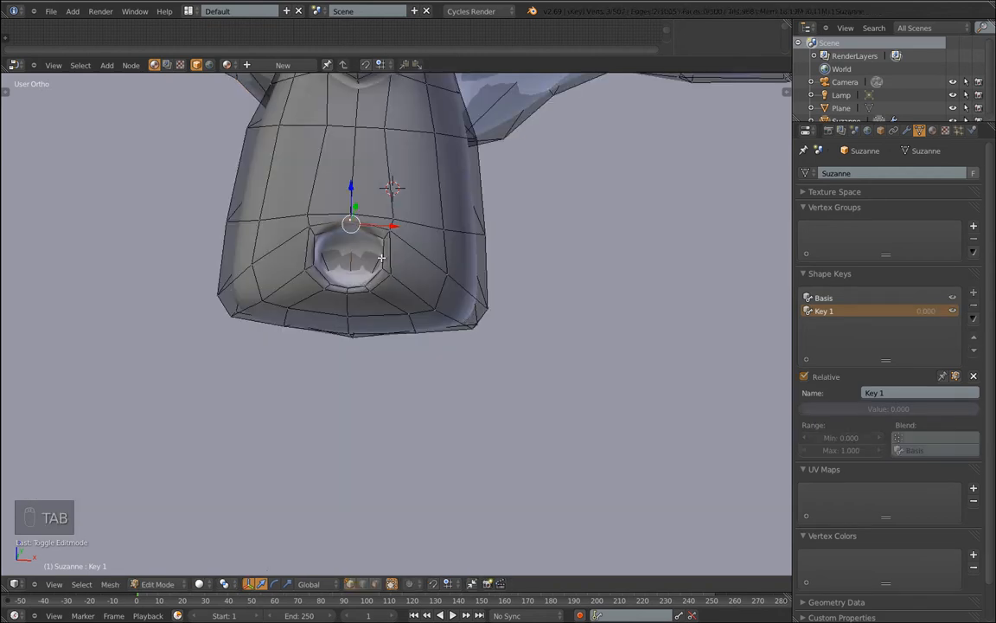
Select the edge loop around the mouth opening and enable proportional editing.
{"action": "right_click", "coordinate": [383, 257], "text": "alt"}
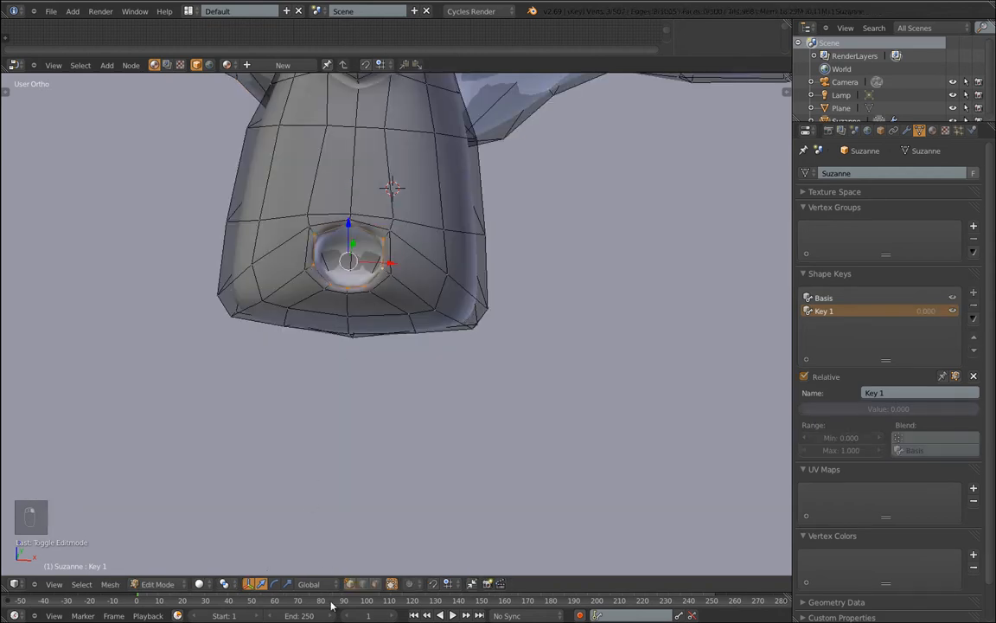
{"action": "left_click", "coordinate": [418, 585]}
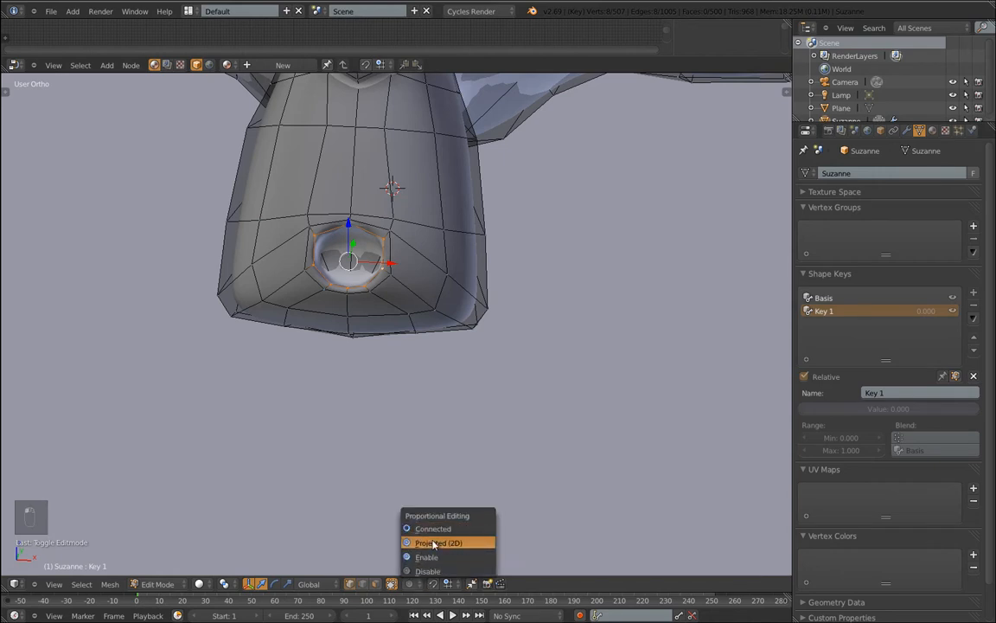
{"action": "left_click", "coordinate": [426, 558]}
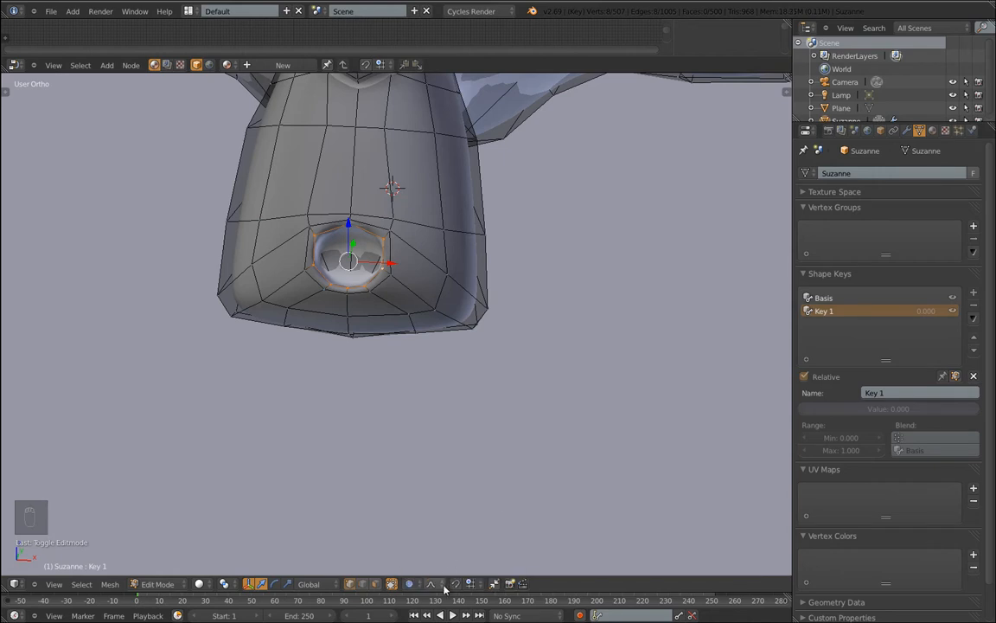
Scale up the mouth loop in Key 1 with a smooth proportional size of 0.26 to open the mouth wide.
{"action": "key", "text": "s"}
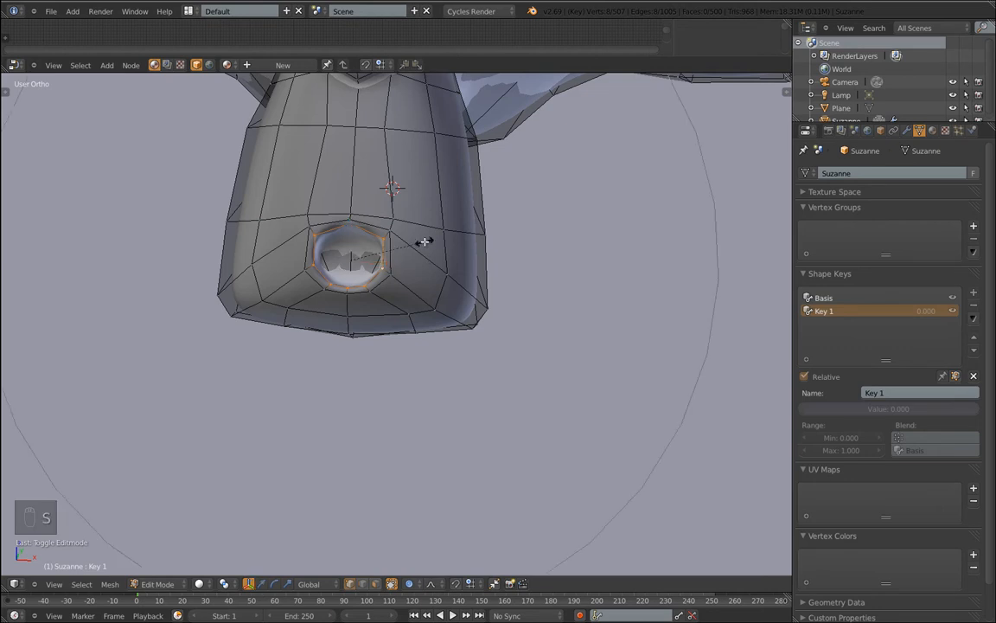
{"action": "scroll", "coordinate": [423, 242], "scroll_direction": "up", "scroll_amount": 15}
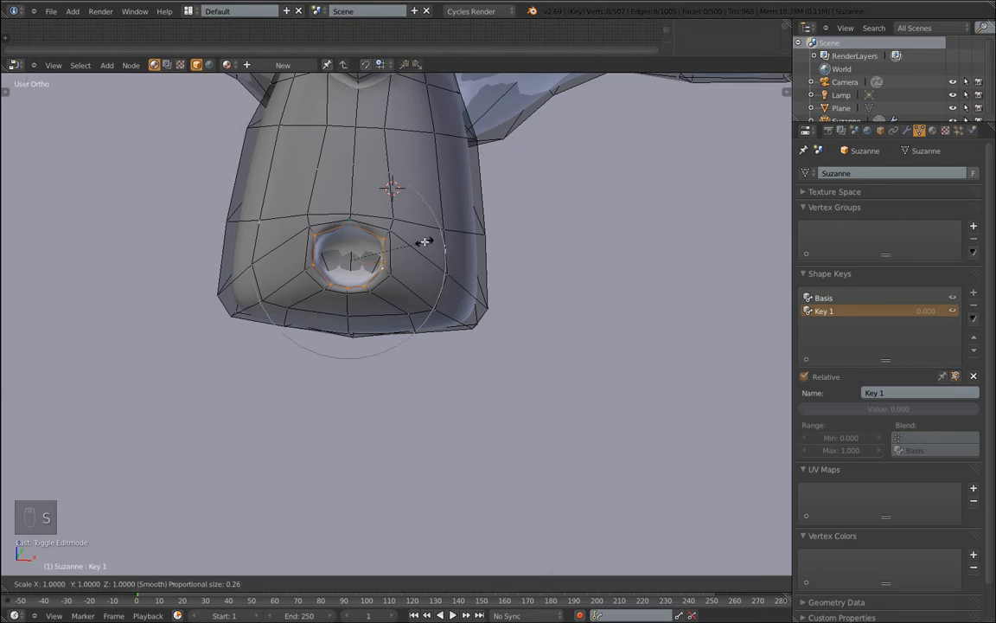
{"action": "left_click", "coordinate": [480, 265]}
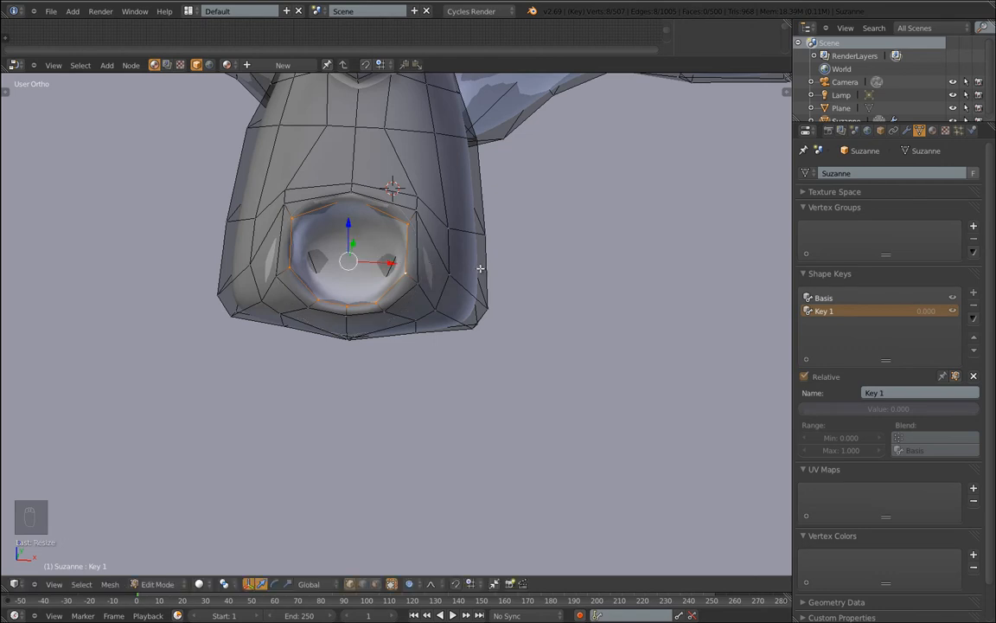
{"action": "middle_click_drag", "start_coordinate": [483, 264], "coordinate": [663, 327]}
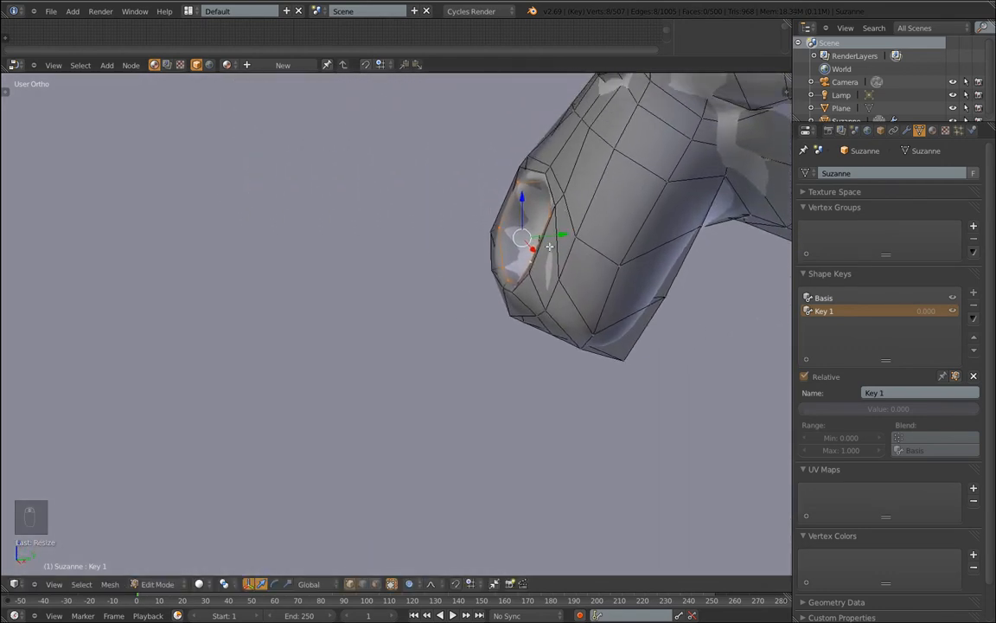
{"action": "middle_click_drag", "start_coordinate": [379, 309], "coordinate": [473, 327]}
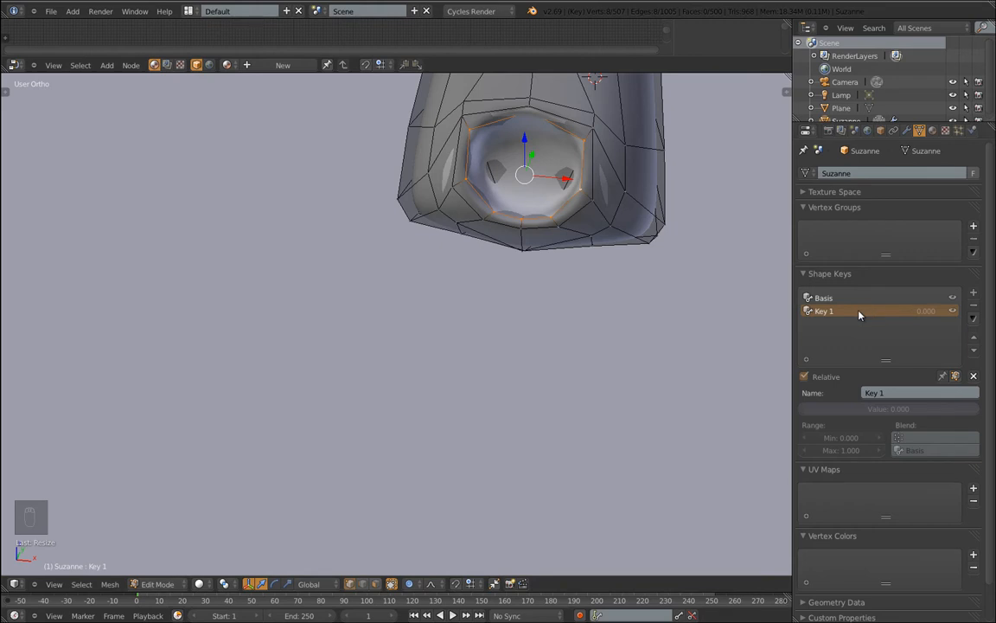
Return to Object Mode, test Key 1's value slider ending at 0, and add another shape key, Key 2.
{"action": "scroll", "coordinate": [516, 296], "scroll_direction": "down", "scroll_amount": 5}
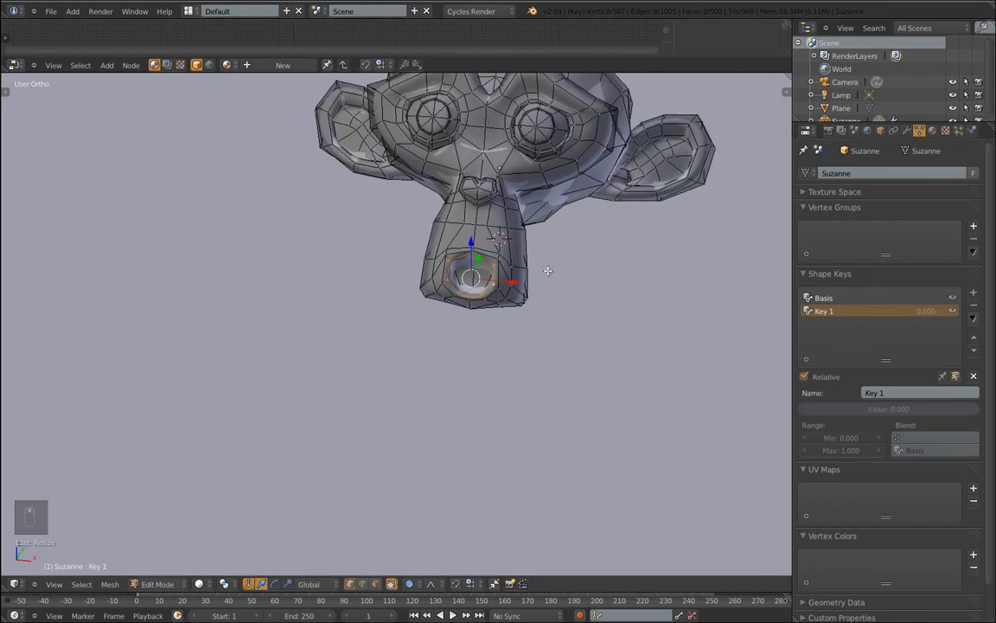
{"action": "key", "text": "Tab"}
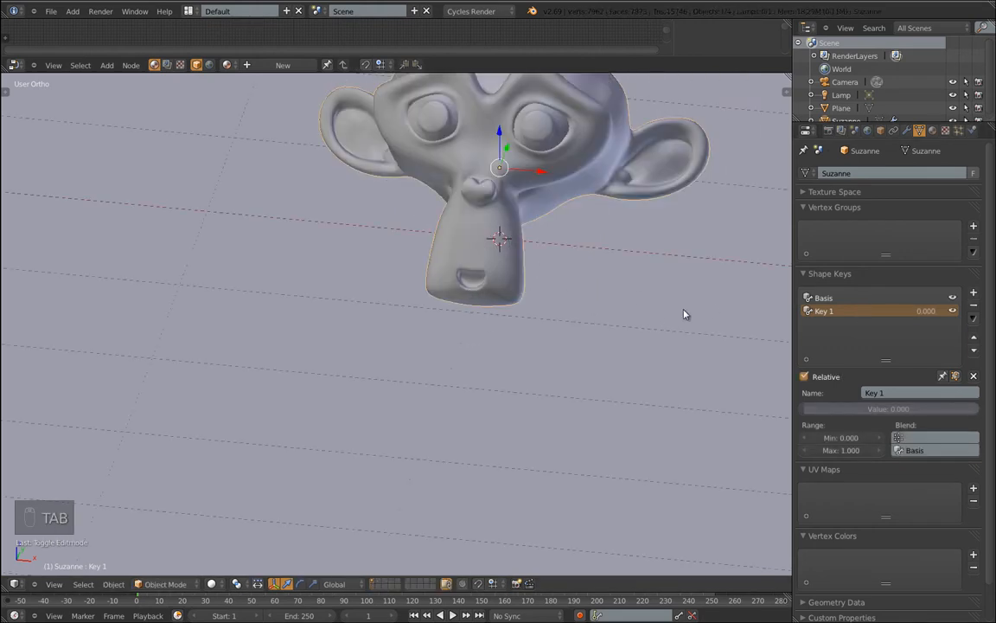
{"action": "left_click_drag", "start_coordinate": [826, 409], "coordinate": [782, 438]}
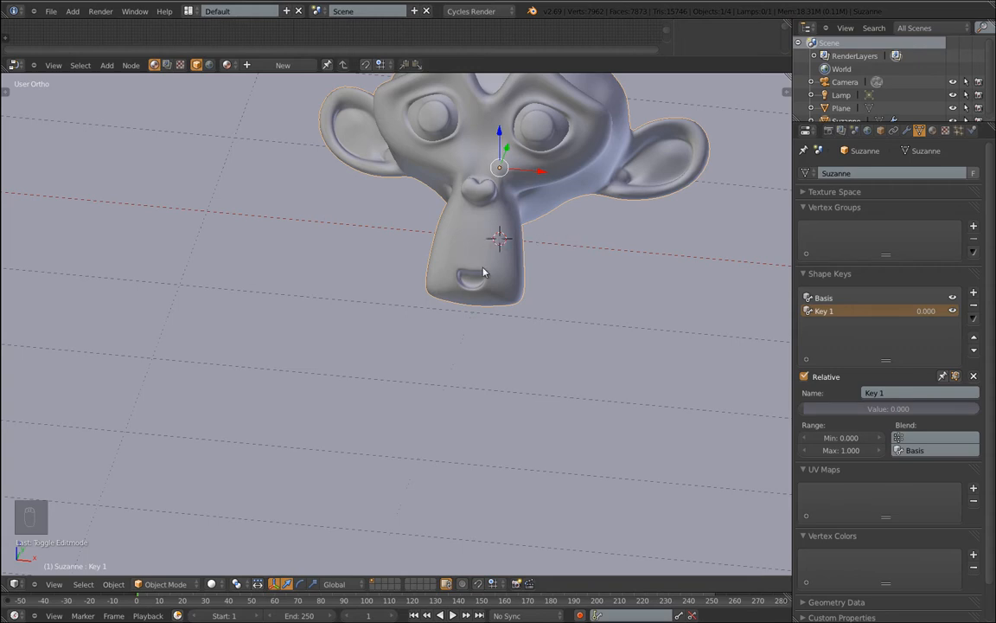
{"action": "key", "text": "Tab"}
{"action": "key", "text": "Tab"}
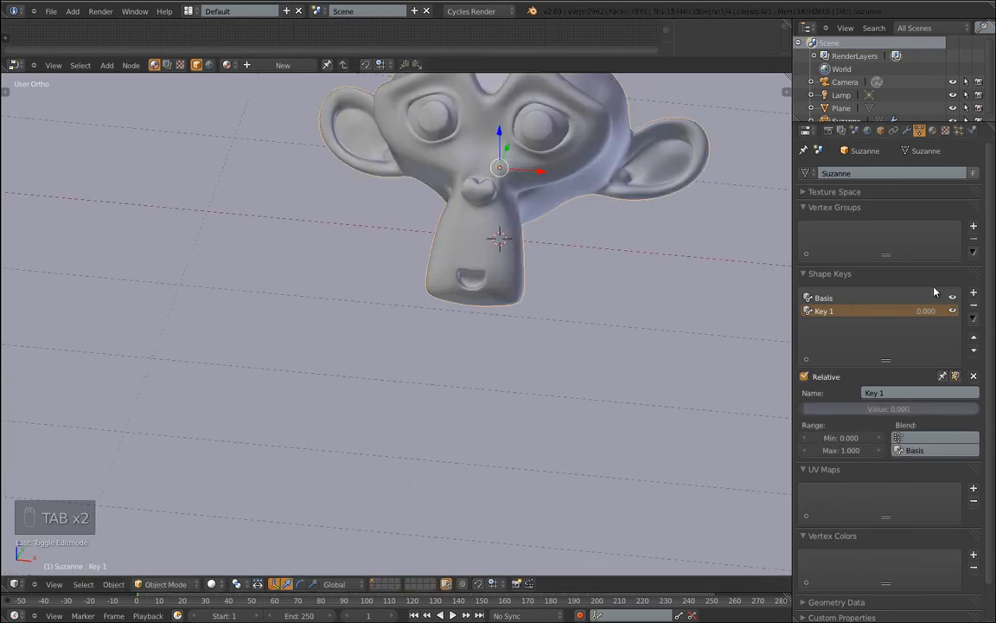
{"action": "left_click", "coordinate": [973, 292]}
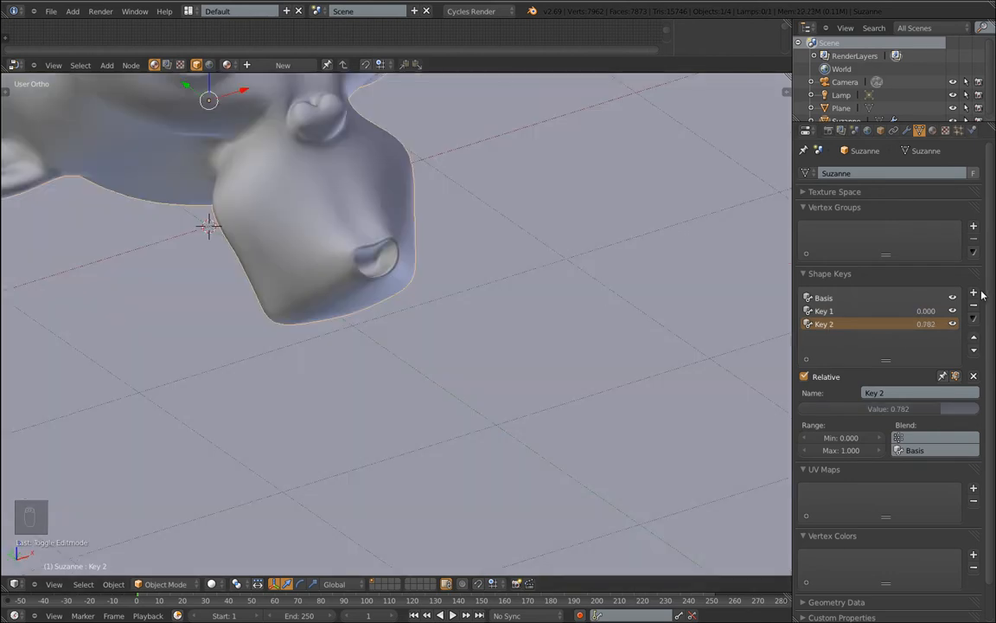
Remove Key 2 and Key 1 from the shape key list and add a fresh Key 1 above the Basis.
{"action": "left_click", "coordinate": [974, 309]}
{"action": "left_click", "coordinate": [973, 309]}
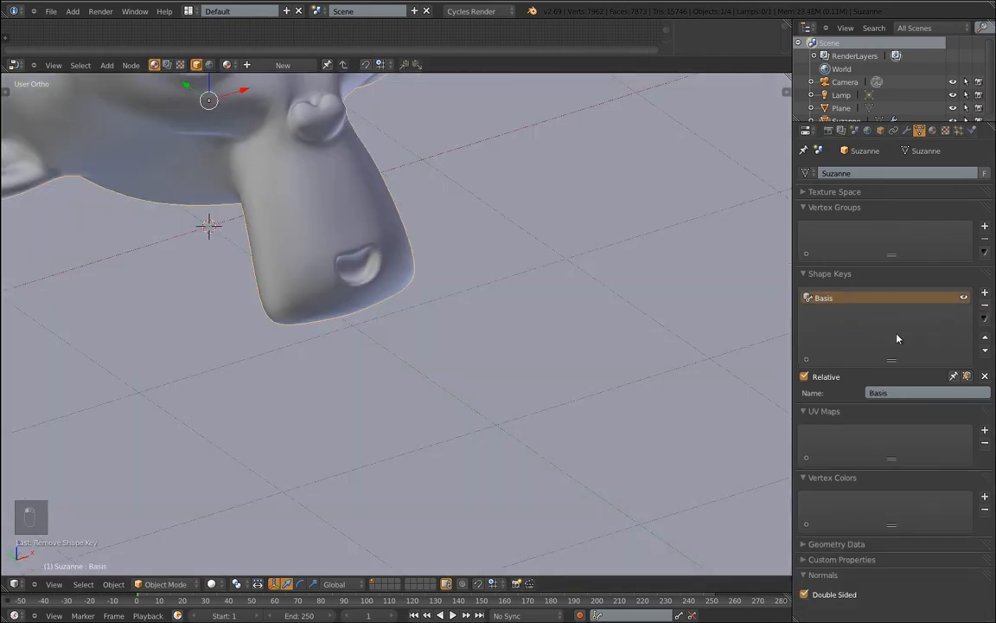
{"action": "left_click", "coordinate": [984, 292]}
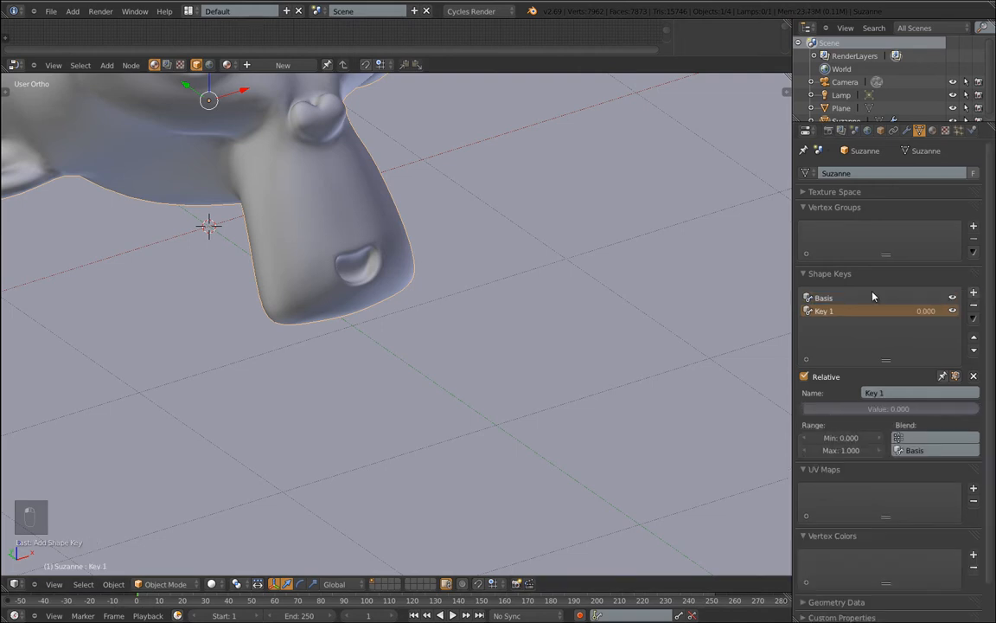
In Key 1, select the outermost vertex on each side of the upper muzzle and scale them apart along X with proportional size 0.39.
{"action": "scroll", "coordinate": [338, 231], "scroll_direction": "up", "scroll_amount": 6}
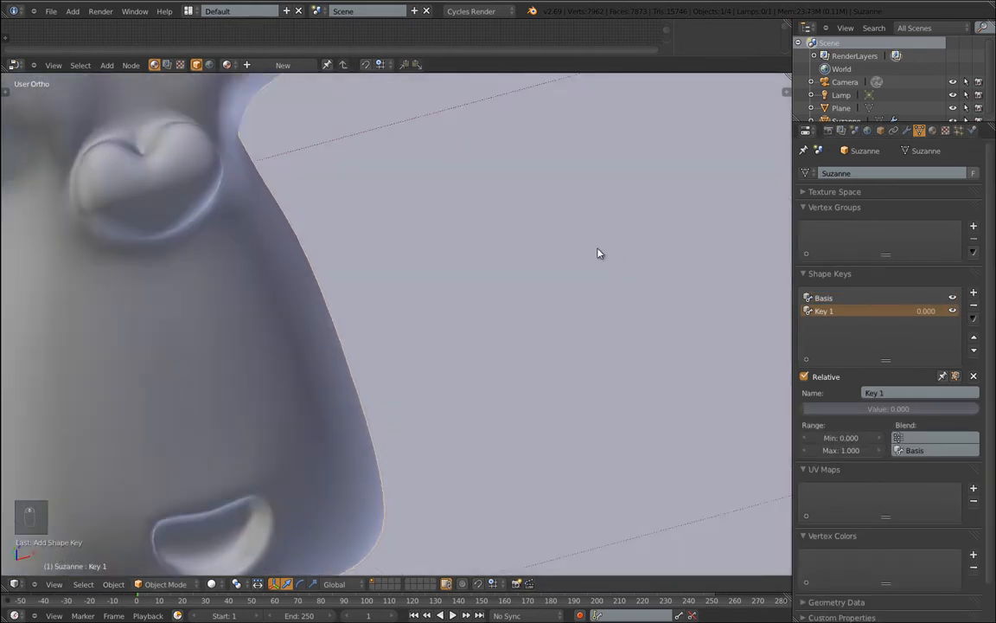
{"action": "scroll", "coordinate": [460, 216], "scroll_direction": "down", "scroll_amount": 8}
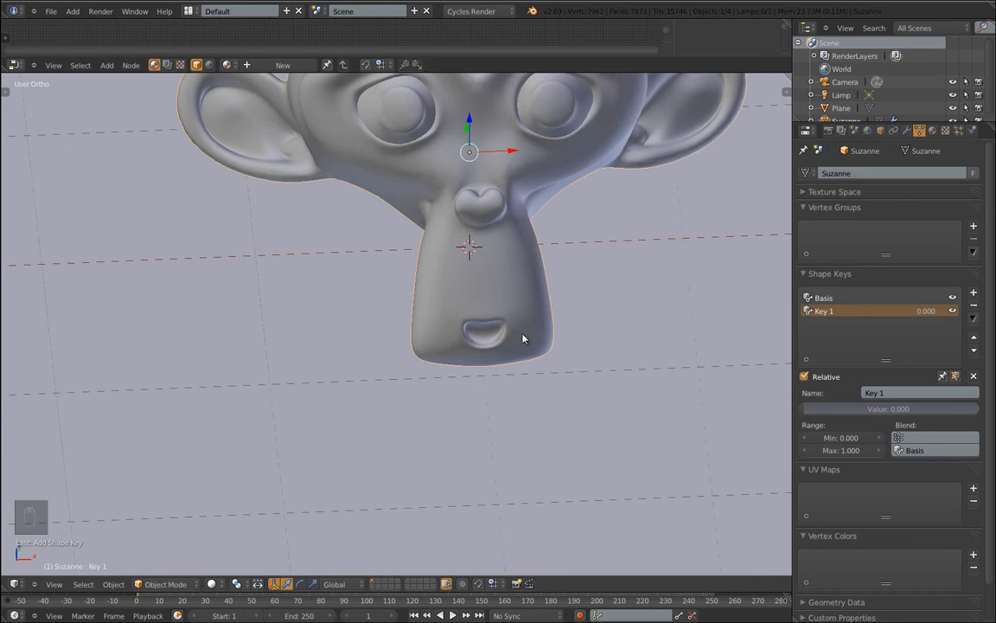
{"action": "key", "text": "Tab"}
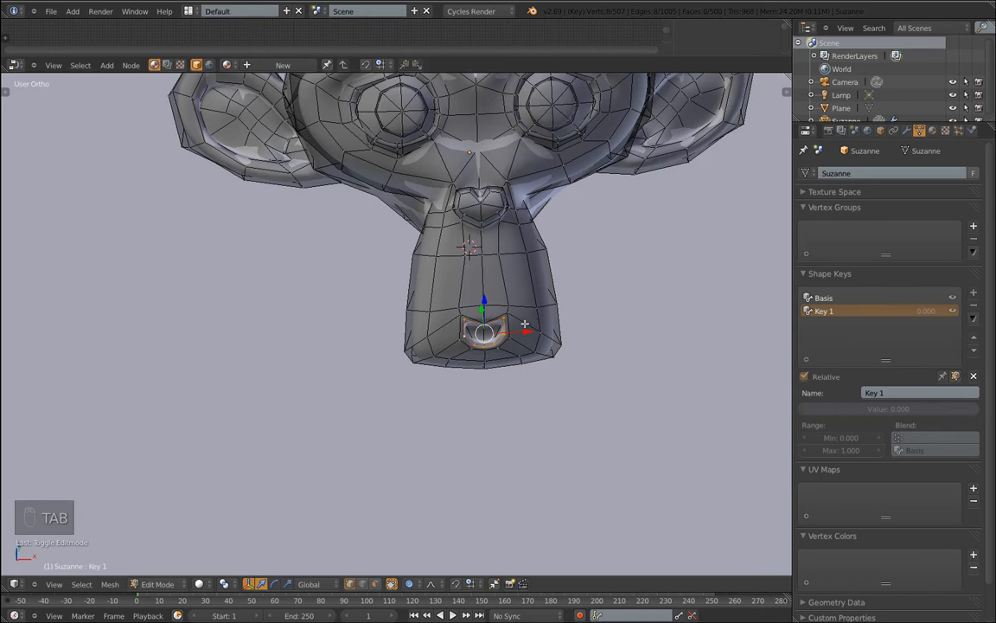
{"action": "scroll", "coordinate": [525, 324], "scroll_direction": "up", "scroll_amount": 4}
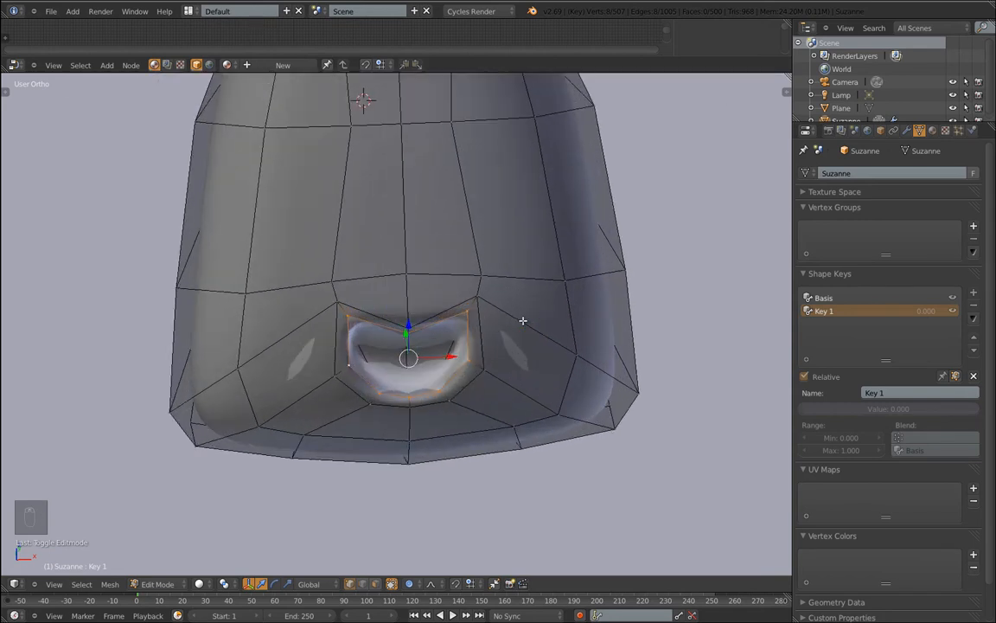
{"action": "right_click", "coordinate": [600, 104]}
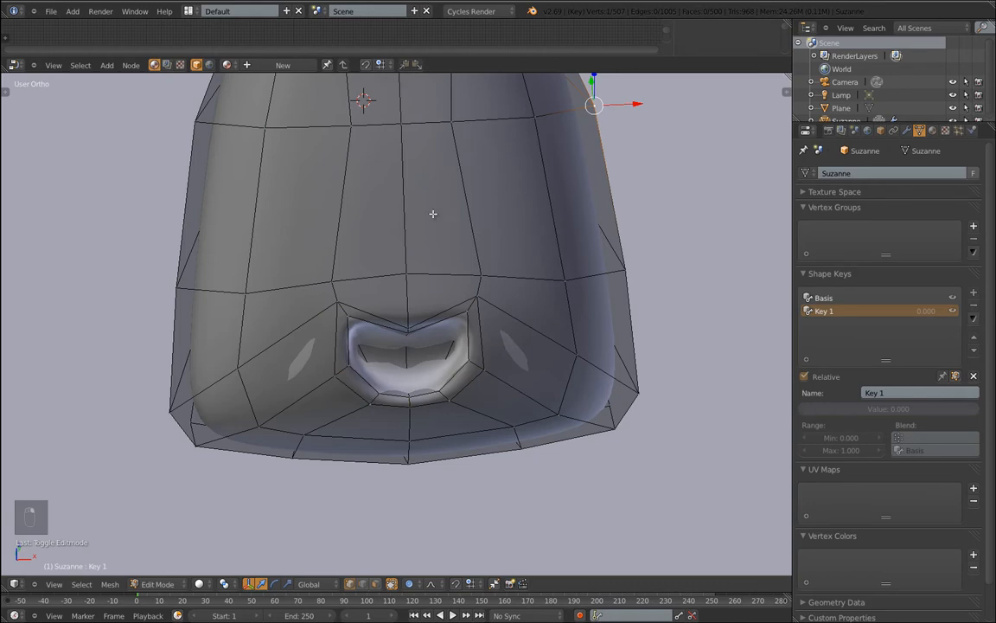
{"action": "right_click", "coordinate": [195, 121], "text": "alt"}
{"action": "scroll", "coordinate": [376, 251], "scroll_direction": "down", "scroll_amount": 4}
{"action": "key", "text": "s"}
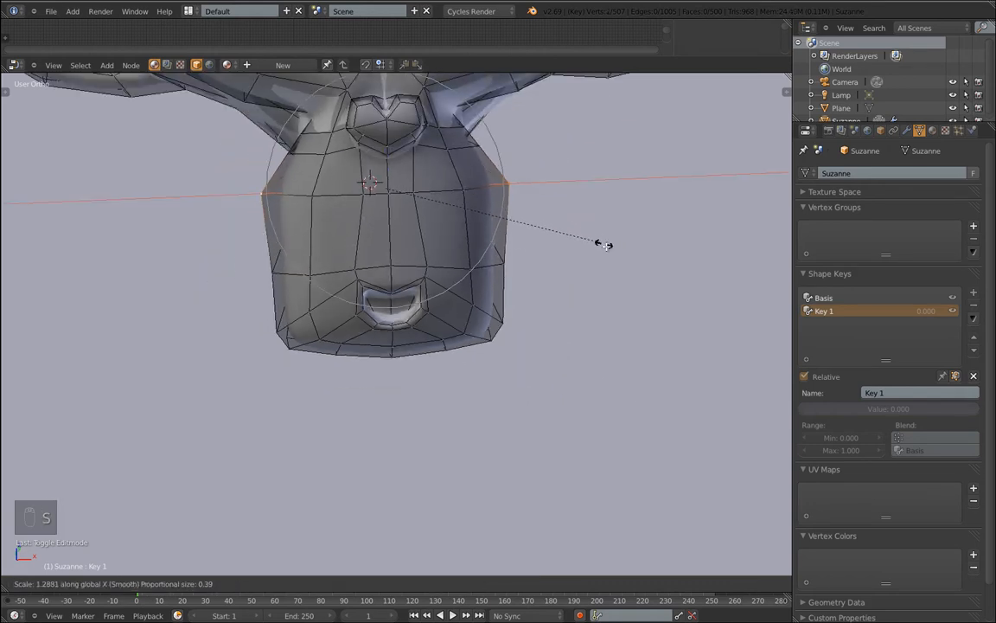
{"action": "scroll", "coordinate": [605, 244], "scroll_direction": "down", "scroll_amount": 5}
{"action": "scroll", "coordinate": [605, 246], "scroll_direction": "up", "scroll_amount": 5}
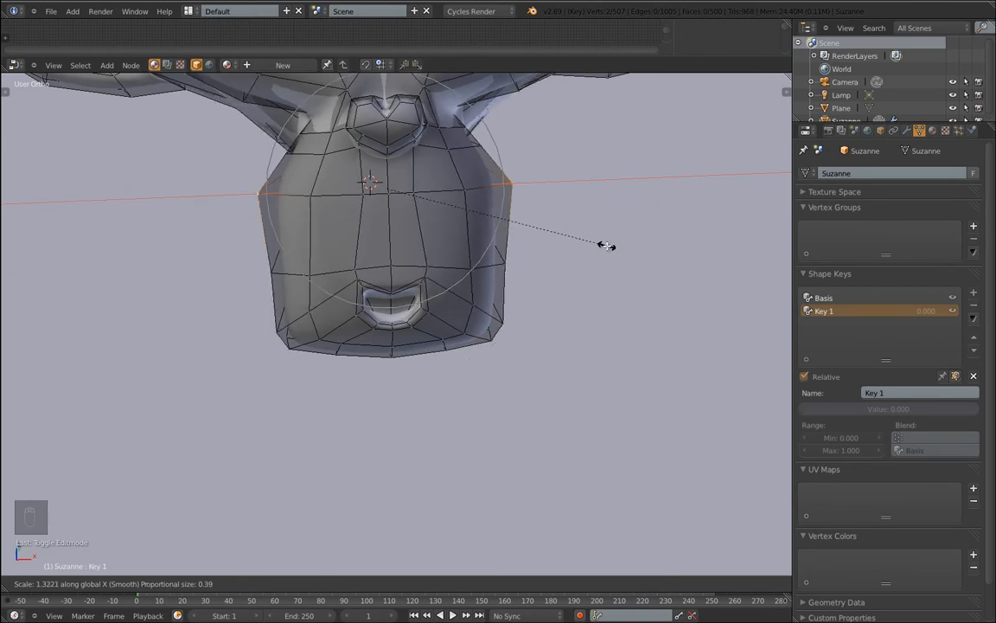
{"action": "left_click", "coordinate": [634, 267]}
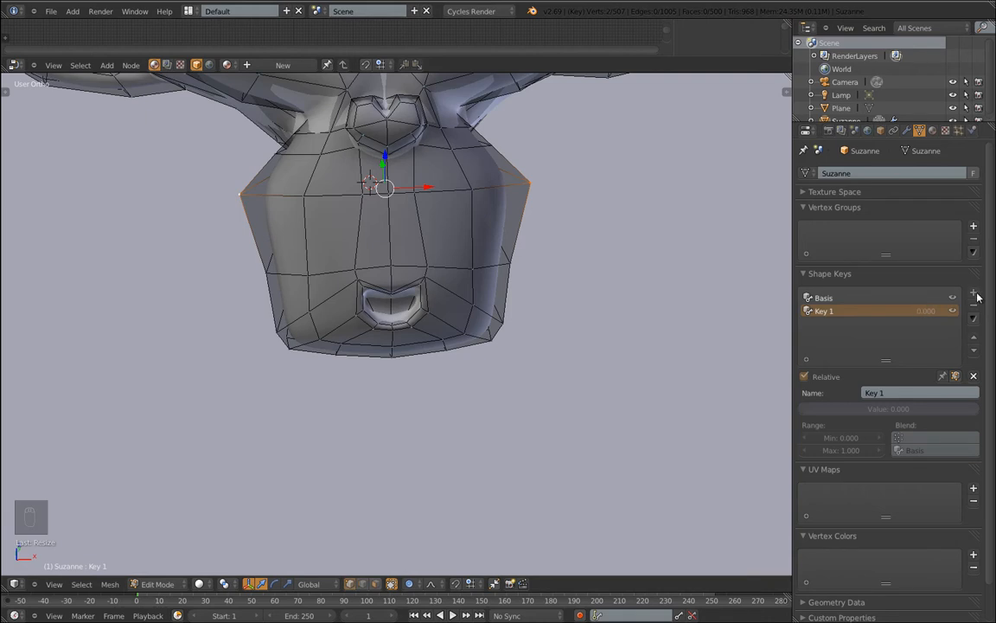
Add a new shape key, Key 2, in Object Mode, and select the mouth's edge loop in Edit Mode.
{"action": "key", "text": "Tab"}
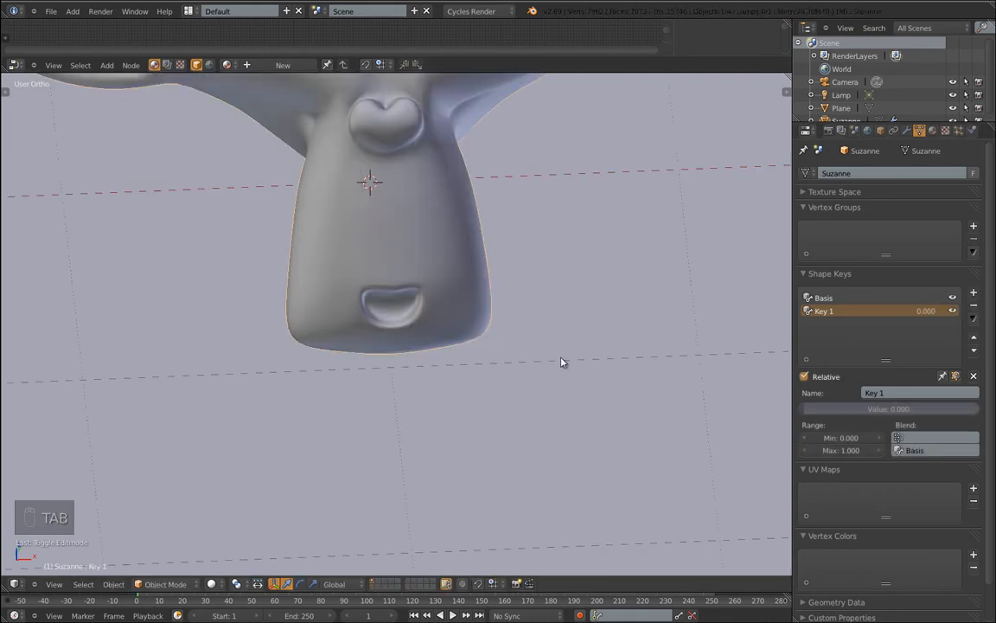
{"action": "left_click", "coordinate": [973, 295]}
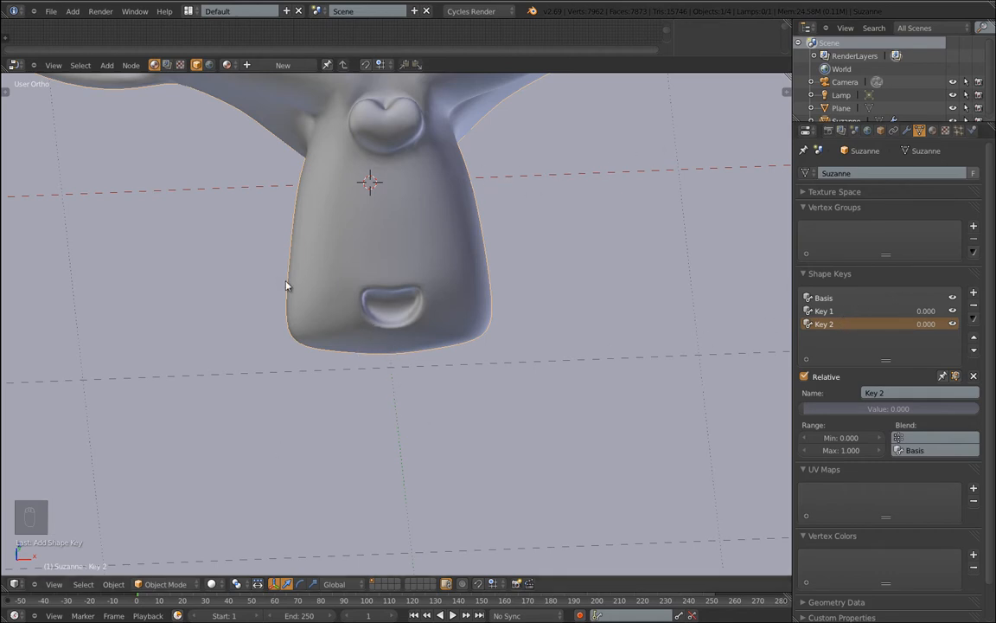
{"action": "middle_click_drag", "start_coordinate": [289, 284], "coordinate": [373, 287]}
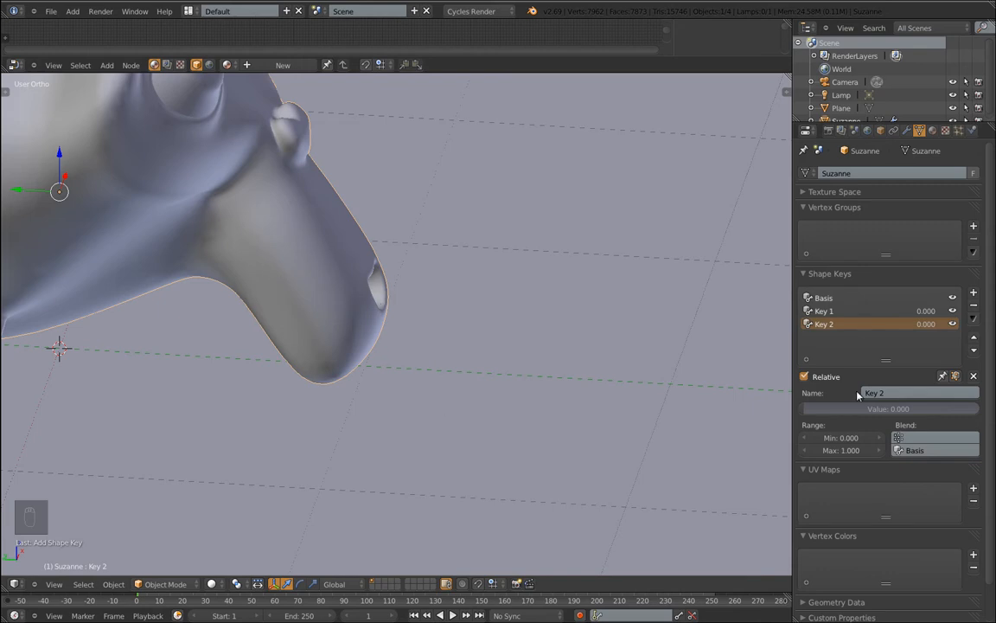
{"action": "key", "text": "Tab"}
{"action": "scroll", "coordinate": [404, 265], "scroll_direction": "up", "scroll_amount": 4}
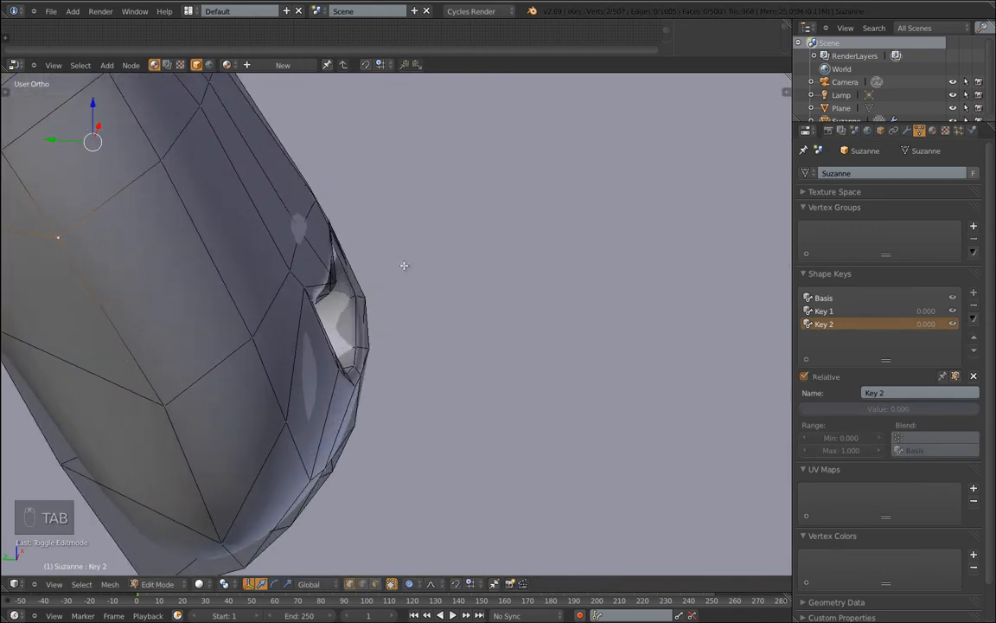
{"action": "right_click", "coordinate": [354, 279], "text": "alt"}
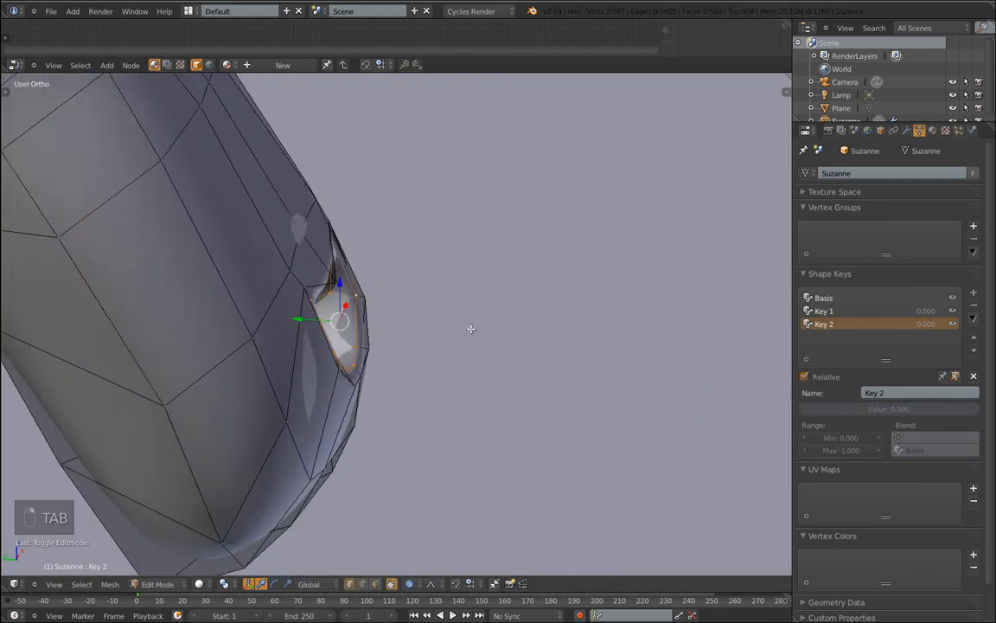
Try moving the mouth loop outward along its local Z axis with a smooth proportional size of 0.16.
{"action": "key", "text": "g"}
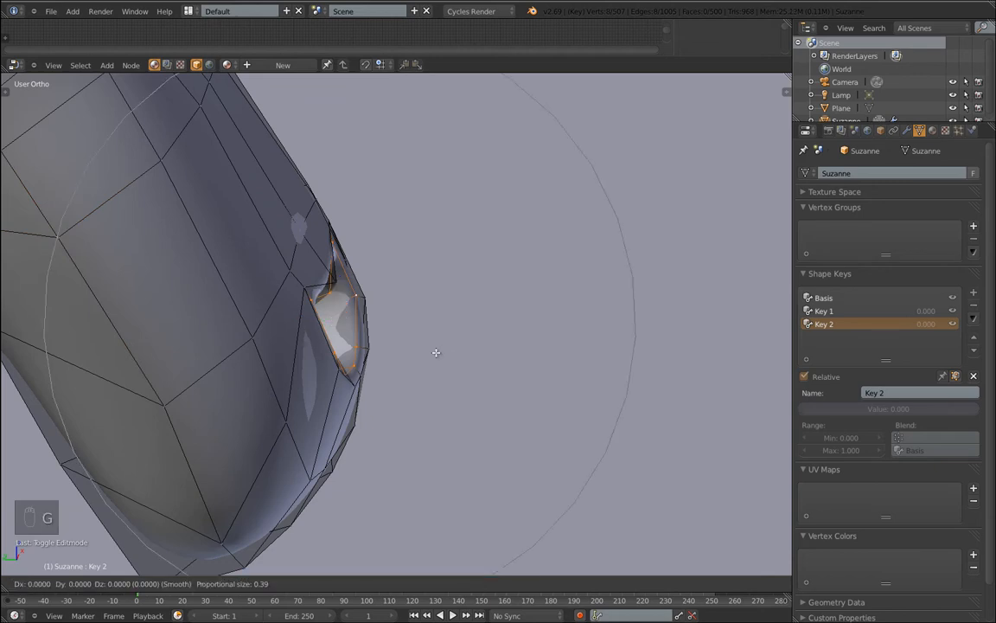
{"action": "key", "text": "z"}
{"action": "key", "text": "z"}
{"action": "scroll", "coordinate": [436, 352], "scroll_direction": "up", "scroll_amount": 7}
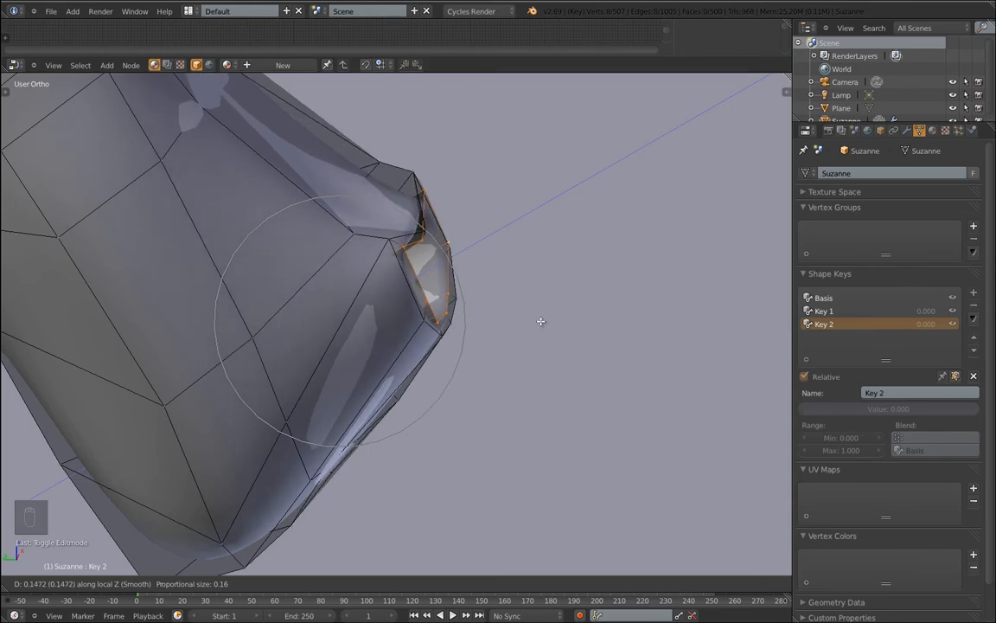
{"action": "left_click", "coordinate": [465, 378]}
{"action": "middle_click_drag", "start_coordinate": [466, 378], "coordinate": [315, 270]}
{"action": "scroll", "coordinate": [315, 270], "scroll_direction": "up", "scroll_amount": 7}
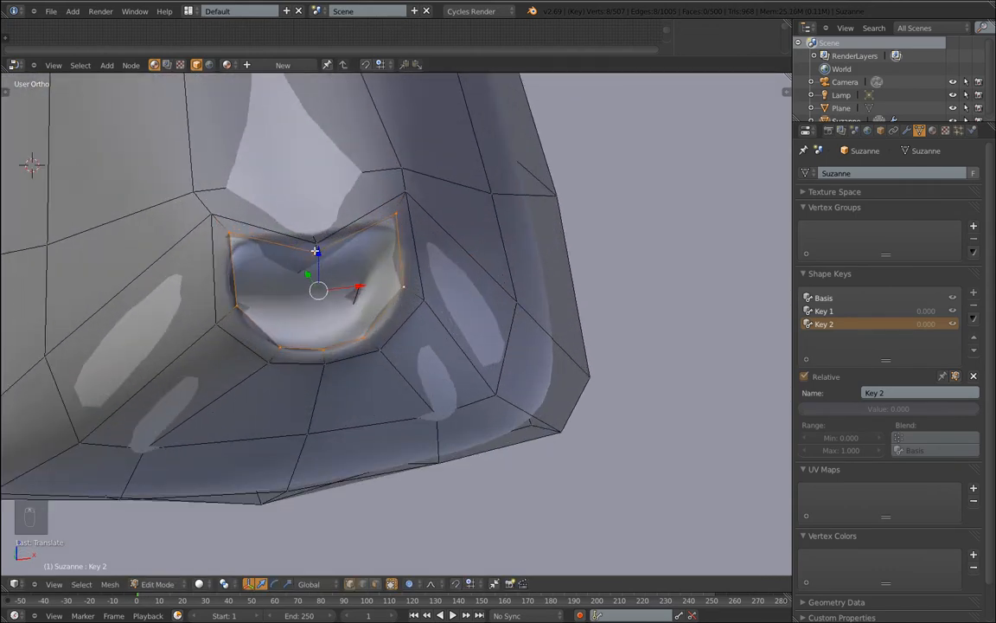
Select the upper lip's centre vertex, and undo both that selection and the mouth loop's move.
{"action": "right_click", "coordinate": [315, 251]}
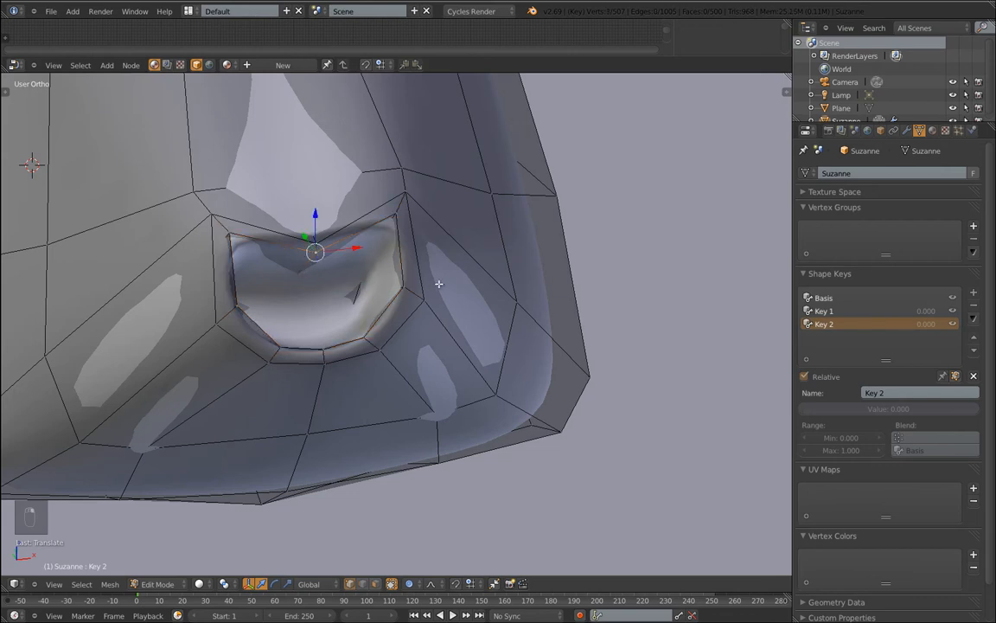
{"action": "key", "text": "ctrl+z"}
{"action": "key", "text": "ctrl+z"}
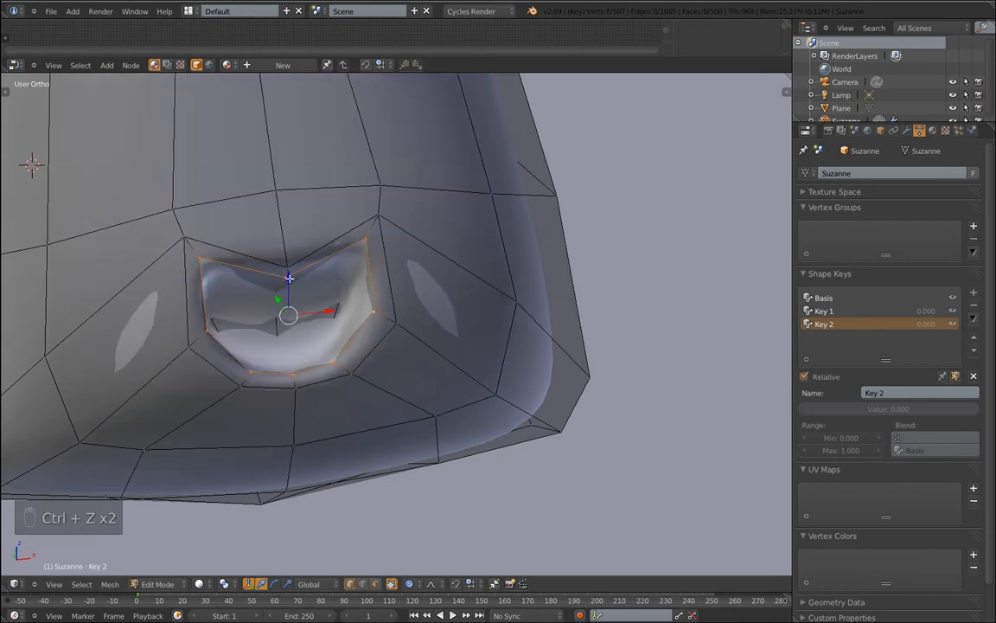
Try moving the mouth loop plus the upper lip's centre vertices along local Y, with proportional editing on and then off.
{"action": "right_click", "coordinate": [282, 268], "text": "shift"}
{"action": "right_click", "coordinate": [277, 292], "text": "shift"}
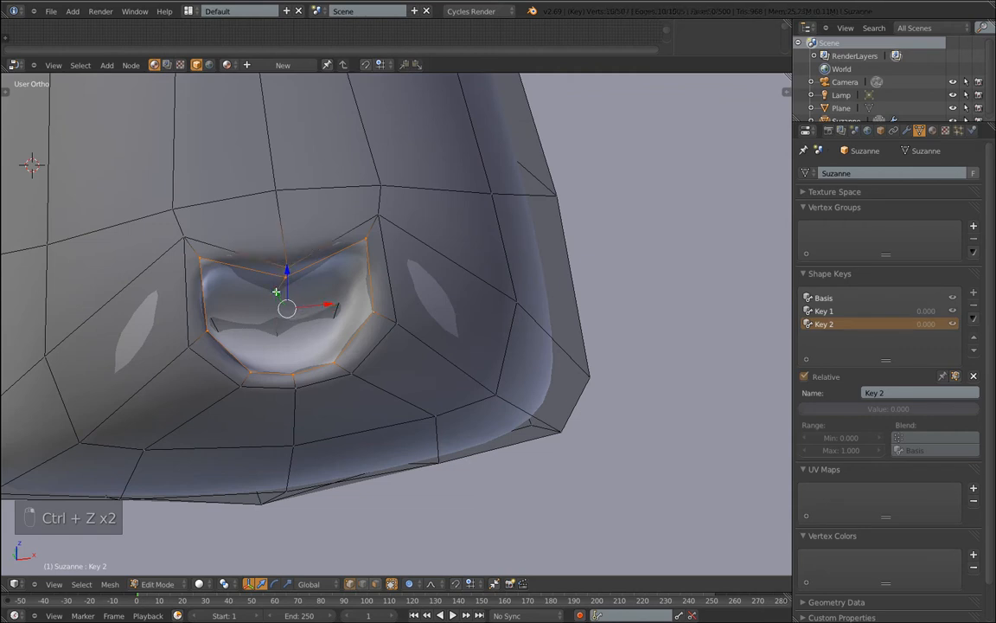
{"action": "key", "text": "g"}
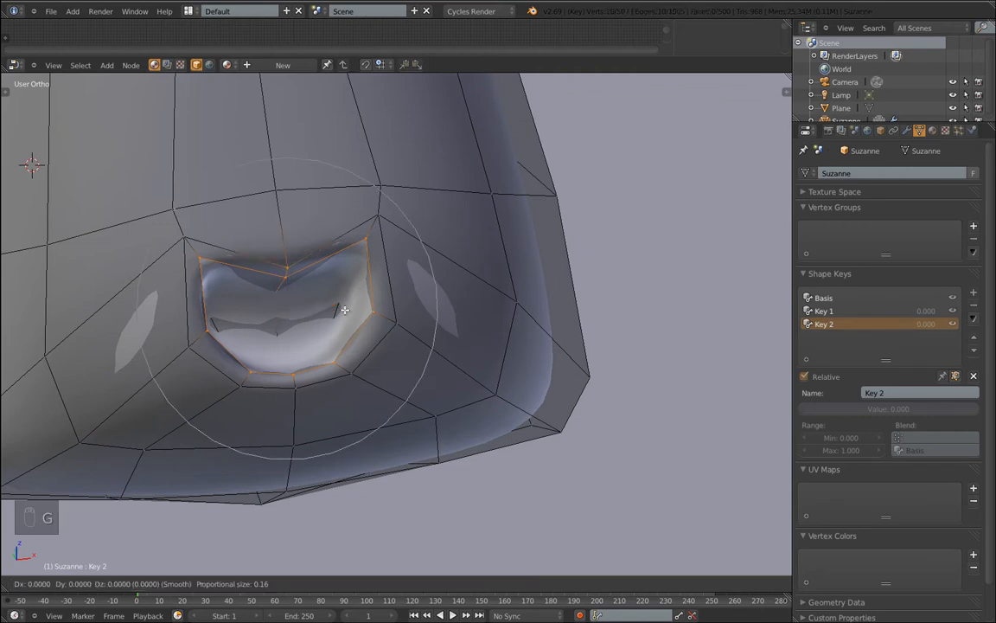
{"action": "key", "text": "y"}
{"action": "key", "text": "y"}
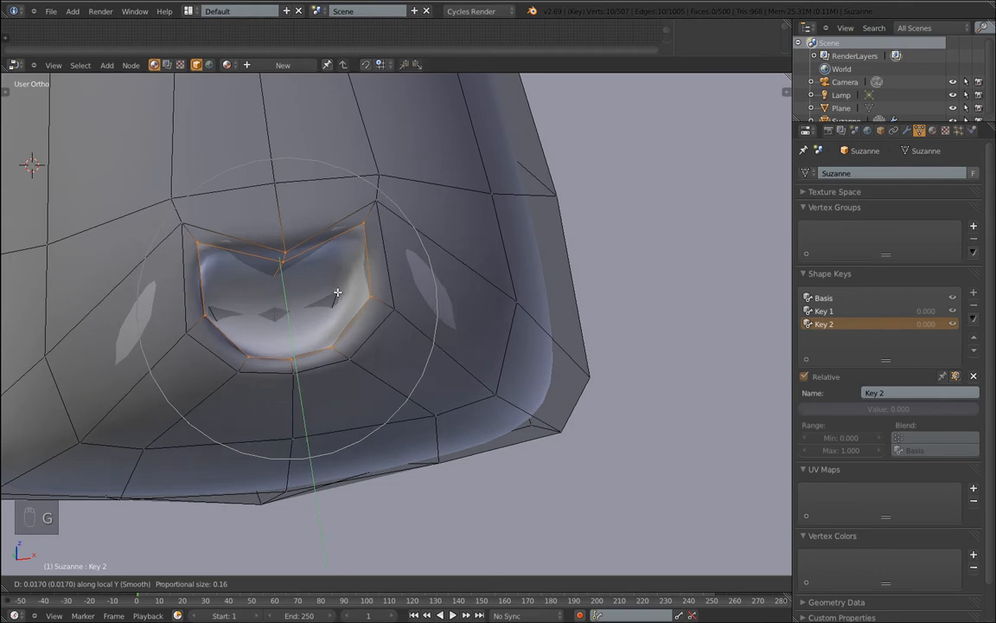
{"action": "right_click", "coordinate": [338, 292]}
{"action": "key", "text": "o"}
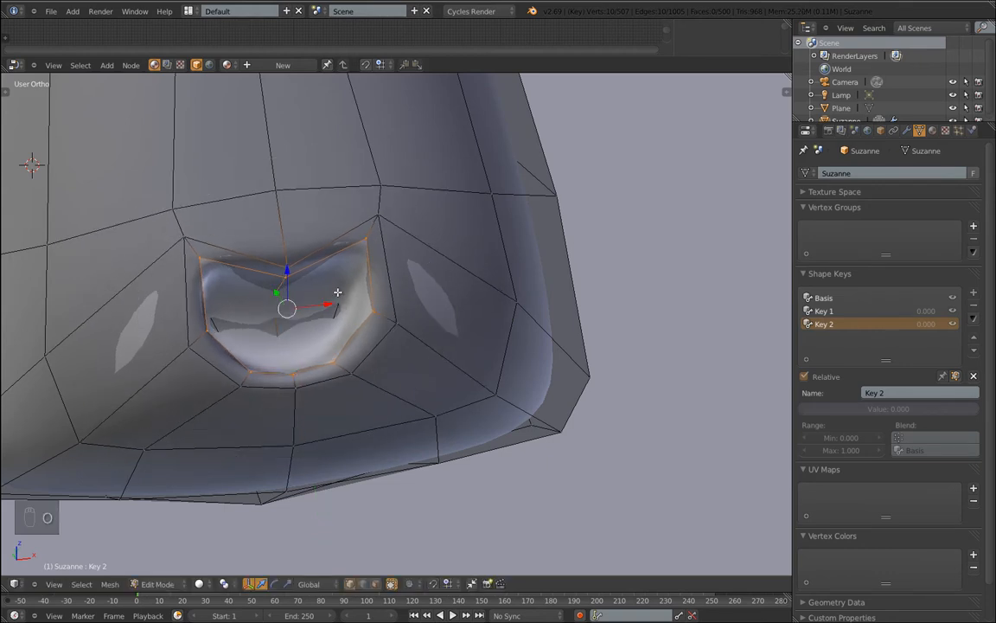
{"action": "key", "text": "g"}
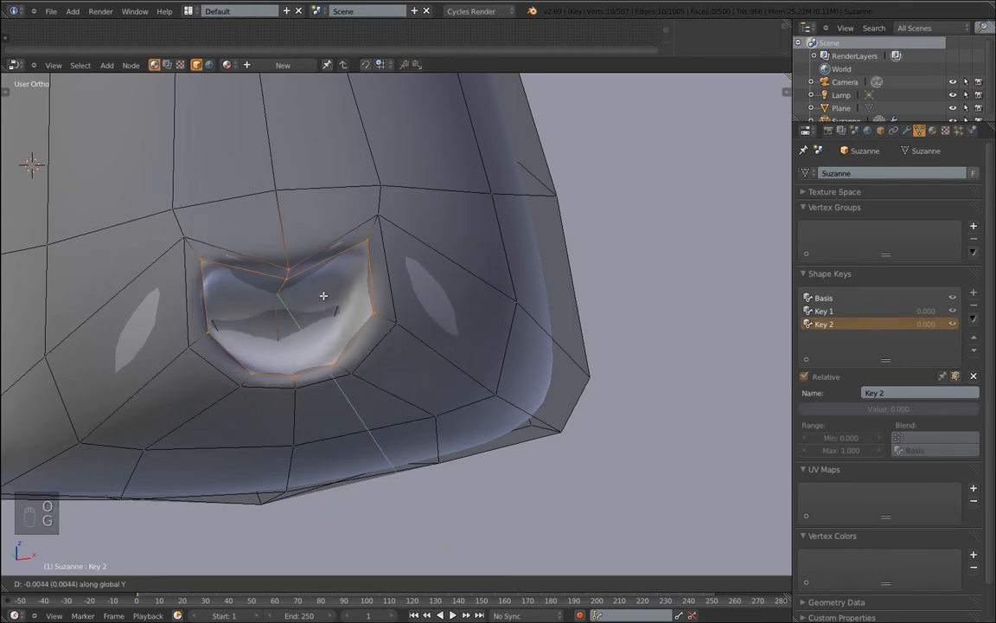
{"action": "key", "text": "y"}
{"action": "key", "text": "y"}
{"action": "left_click", "coordinate": [317, 288]}
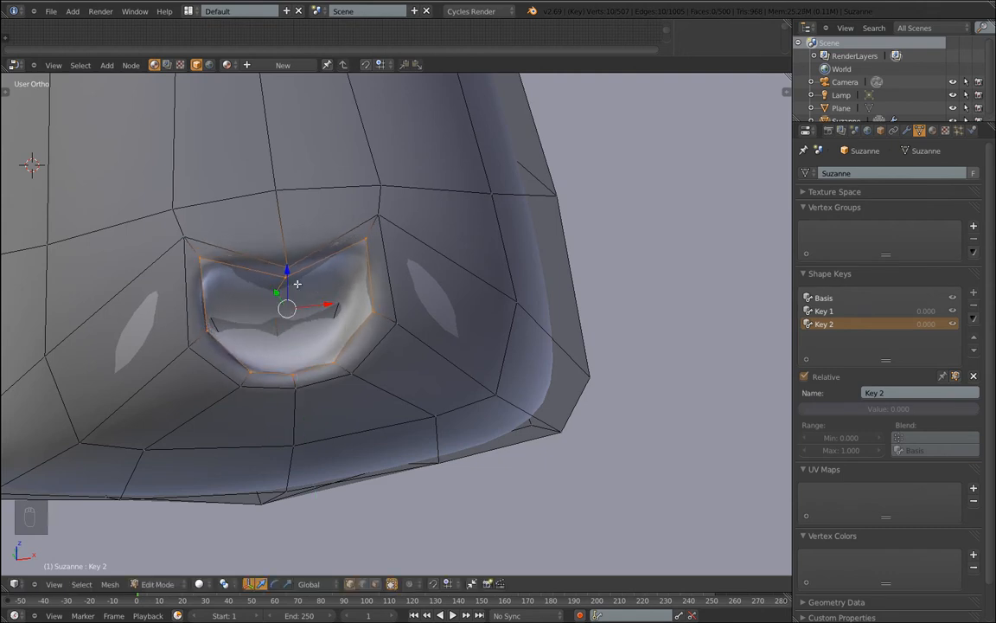
Select only the upper lip's centre vertices and move them upward along local Y to round out the mouth opening, without proportional editing.
{"action": "right_click", "coordinate": [287, 264]}
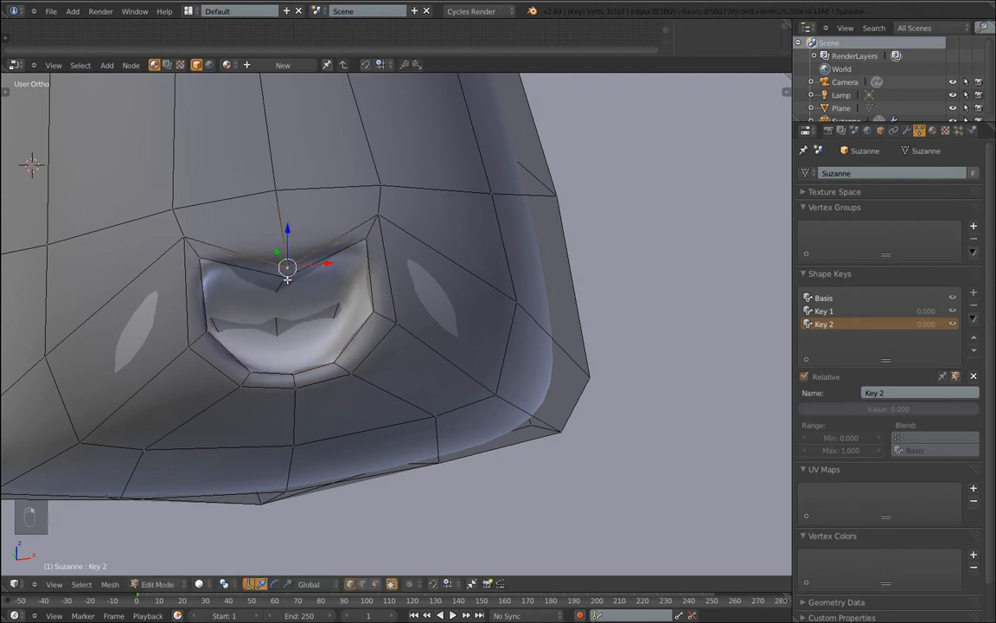
{"action": "right_click", "coordinate": [277, 291], "text": "shift"}
{"action": "key", "text": "g"}
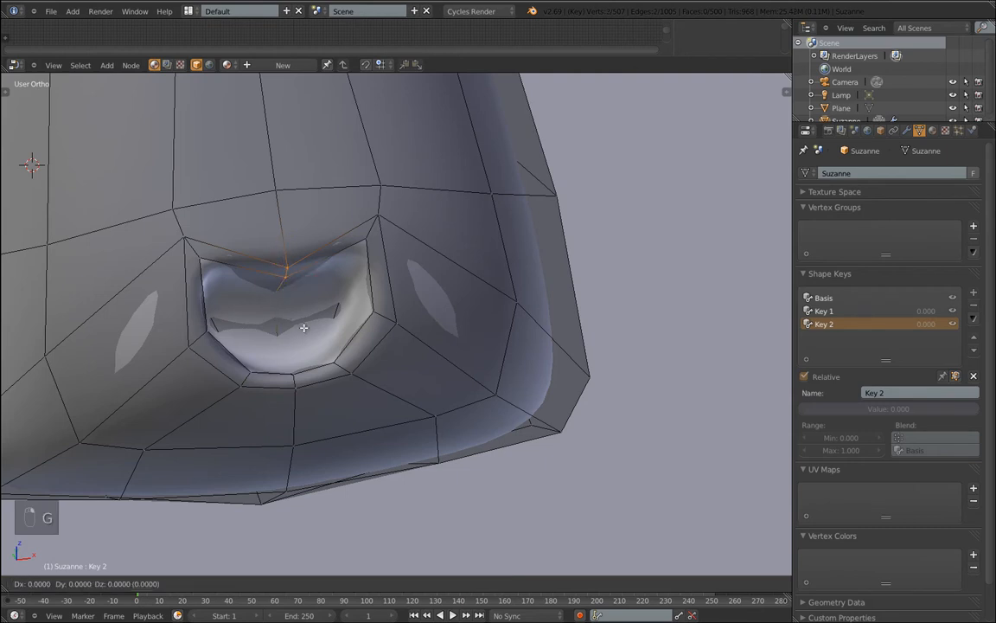
{"action": "key", "text": "y"}
{"action": "key", "text": "y"}
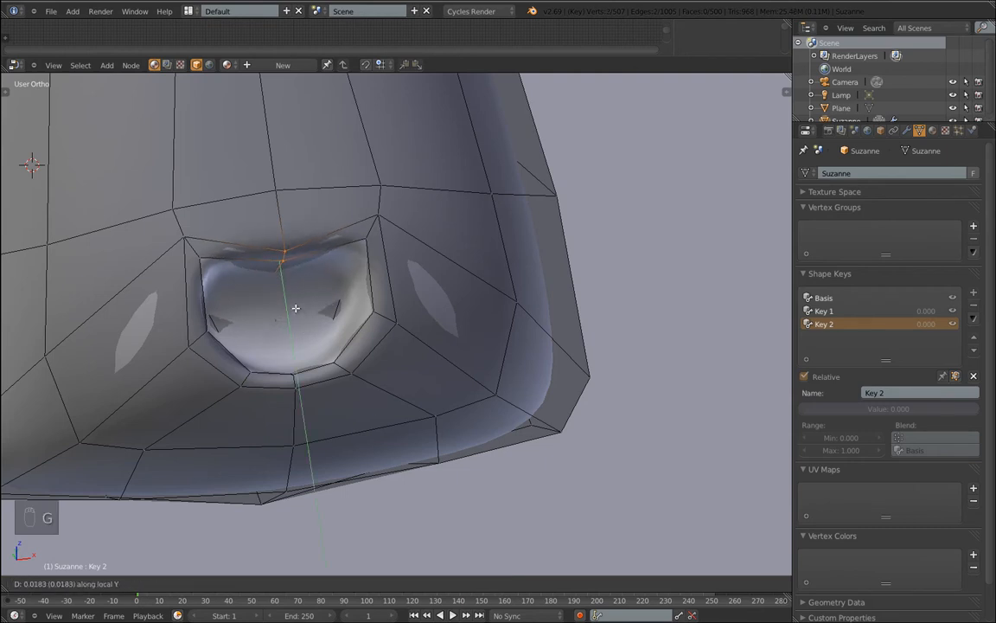
{"action": "left_click", "coordinate": [280, 259]}
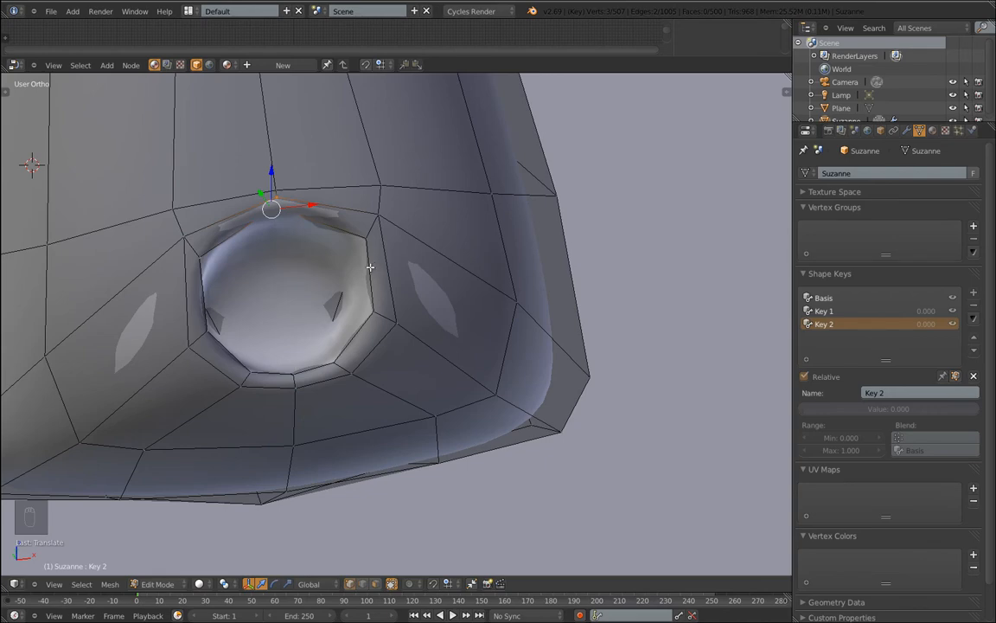
Push the mouth's edge loop outward along local Z with smooth proportional editing at size 0.16, and return to Object Mode.
{"action": "key", "text": "ctrl+z"}
{"action": "middle_click_drag", "start_coordinate": [275, 355], "coordinate": [402, 304]}
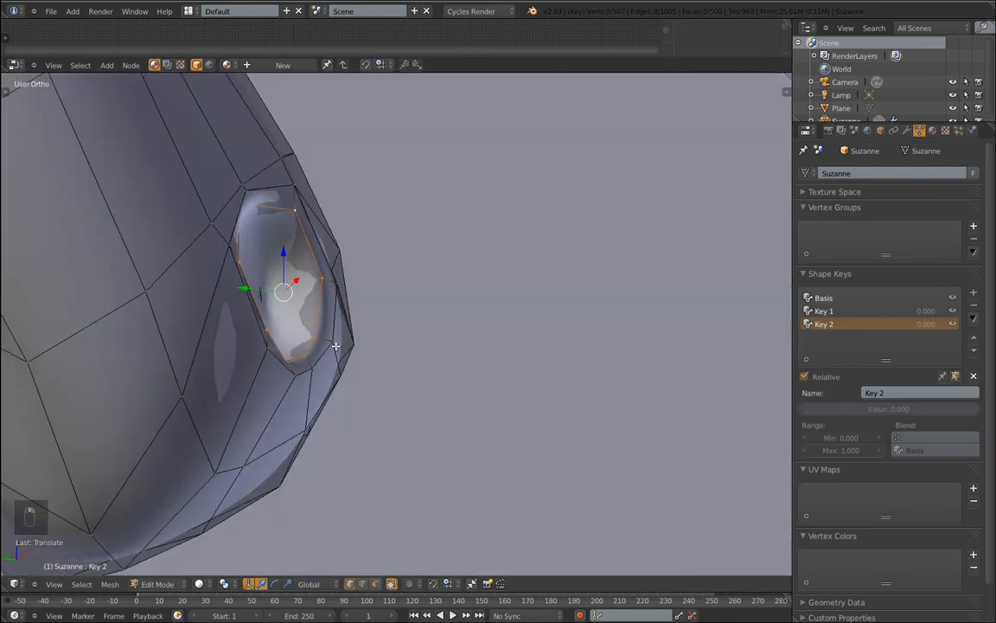
{"action": "key", "text": "o"}
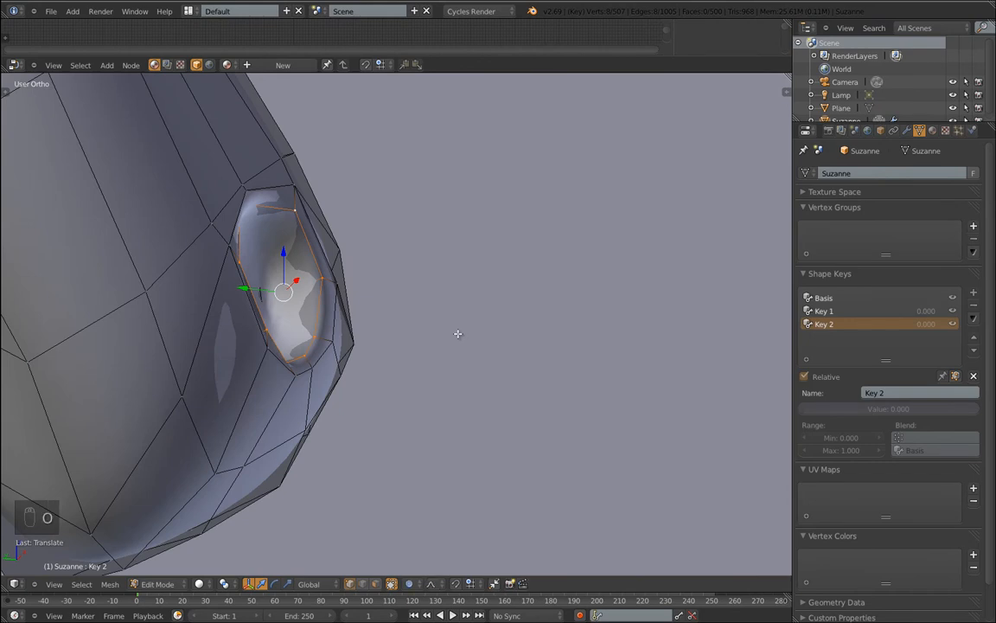
{"action": "key", "text": "g"}
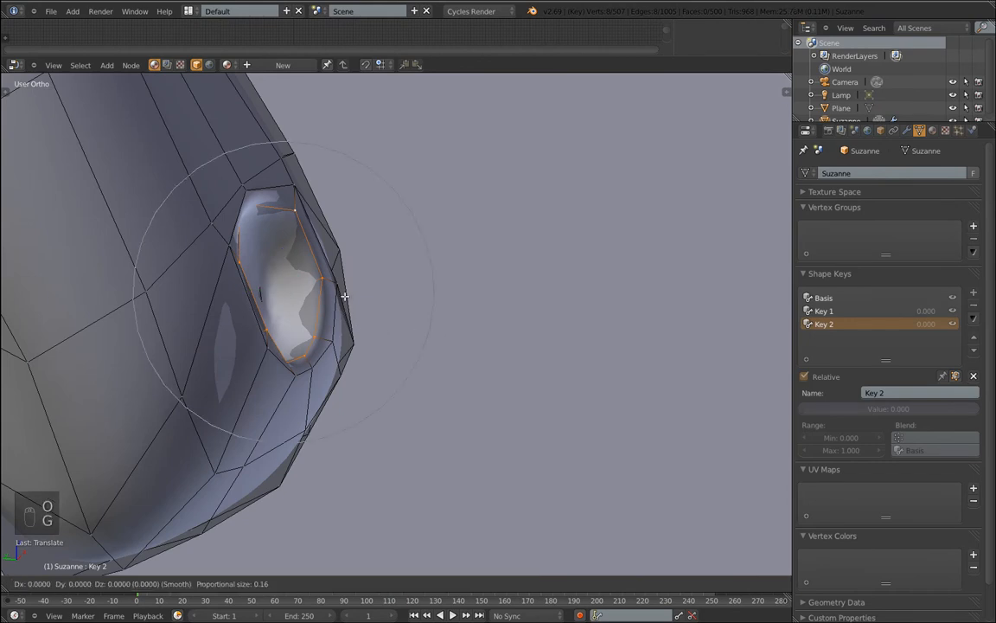
{"action": "key", "text": "z"}
{"action": "key", "text": "z"}
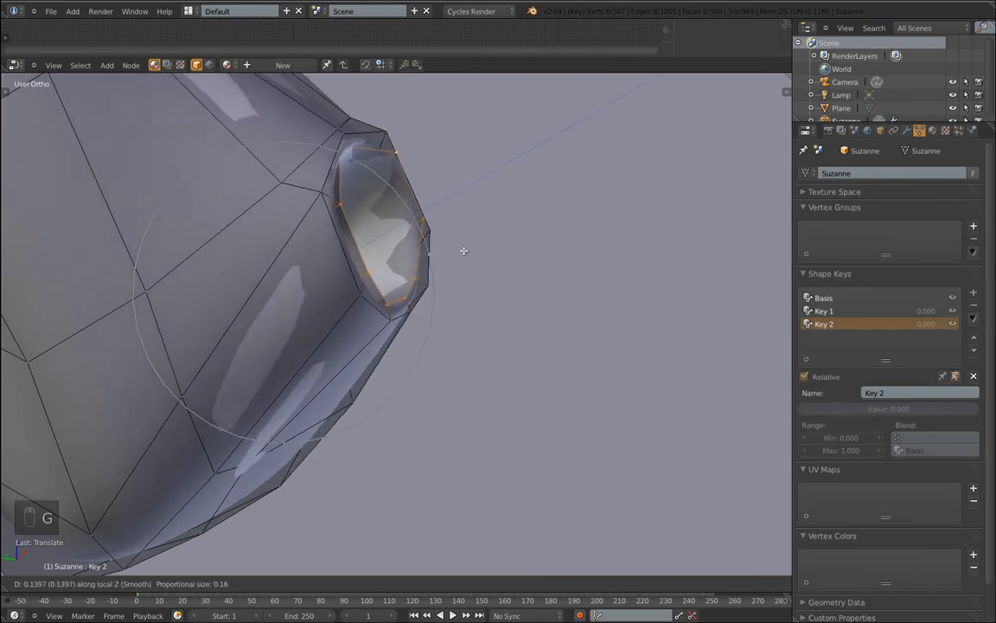
{"action": "left_click", "coordinate": [483, 243]}
{"action": "scroll", "coordinate": [540, 367], "scroll_direction": "down", "scroll_amount": 5}
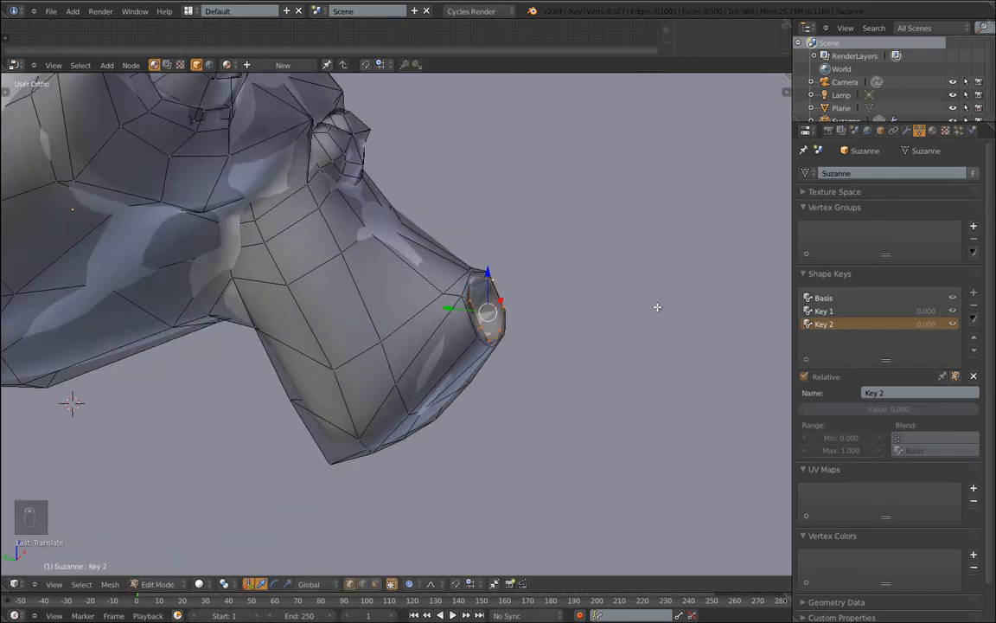
{"action": "key", "text": "Tab"}
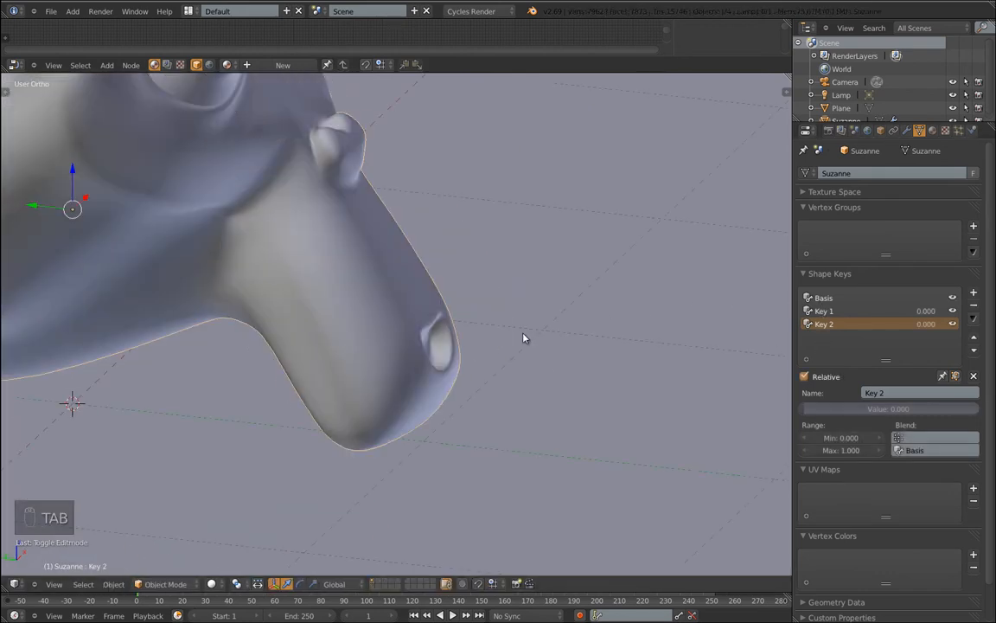
Preview Key 1 by raising its value to 1.000, check the muzzle from the front, and return the value to 0.000.
{"action": "left_click", "coordinate": [823, 311]}
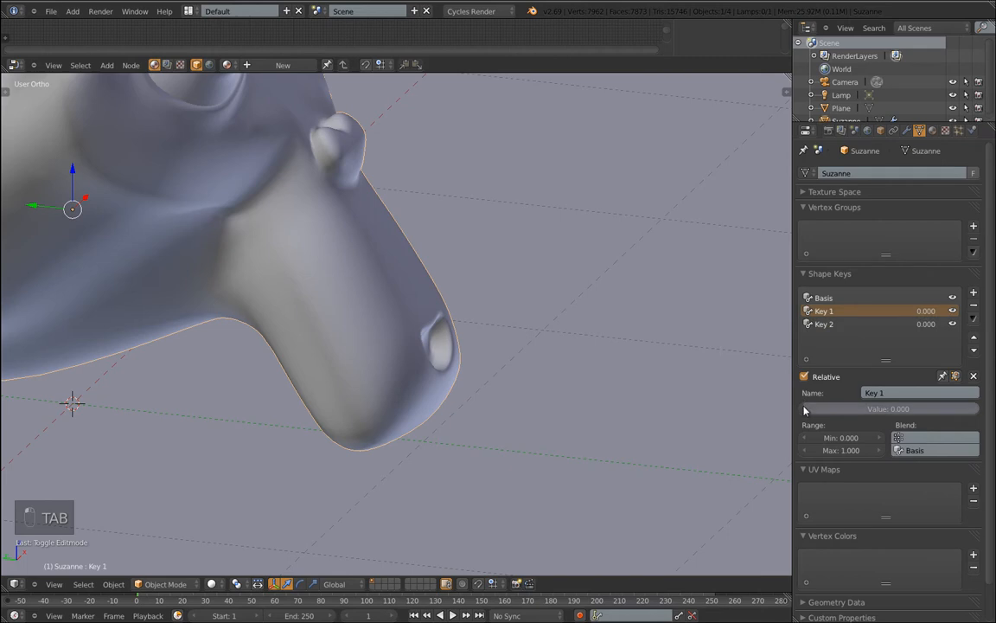
{"action": "left_click_drag", "start_coordinate": [804, 410], "coordinate": [960, 409]}
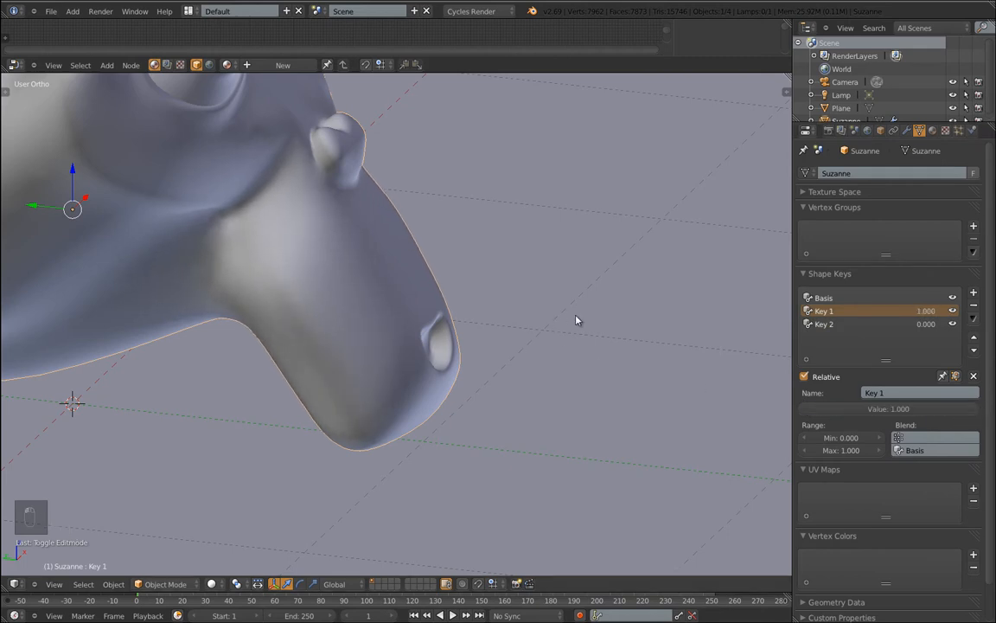
{"action": "middle_click_drag", "start_coordinate": [576, 320], "coordinate": [683, 403]}
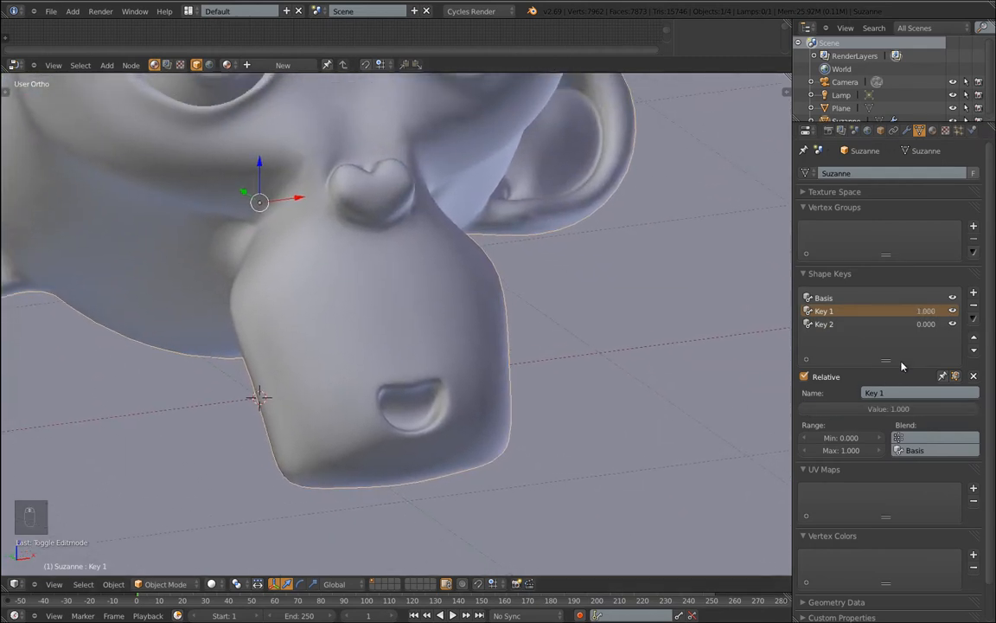
{"action": "left_click", "coordinate": [973, 408]}
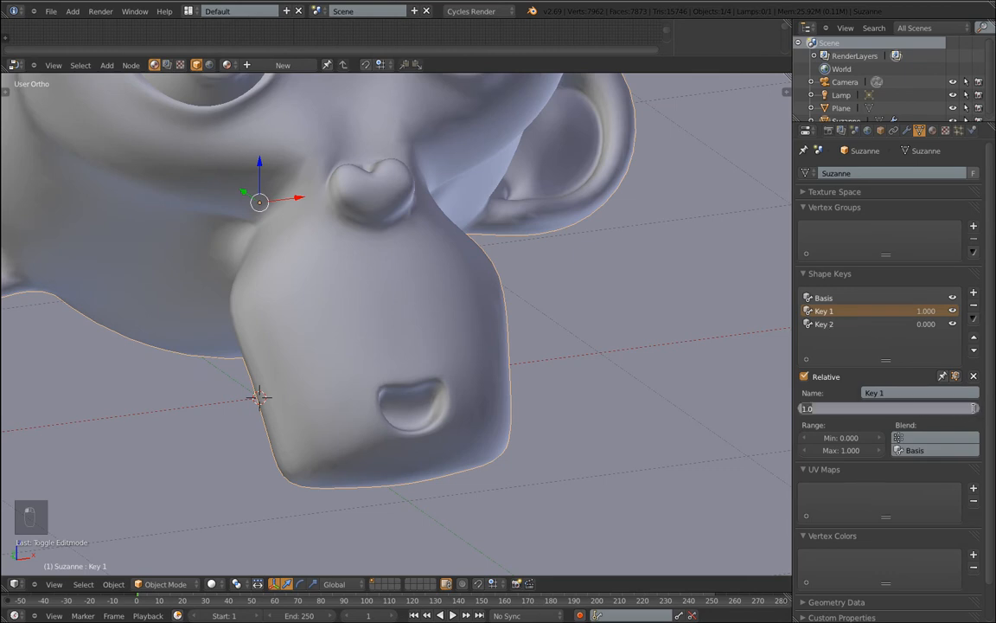
{"action": "key", "text": "Return"}
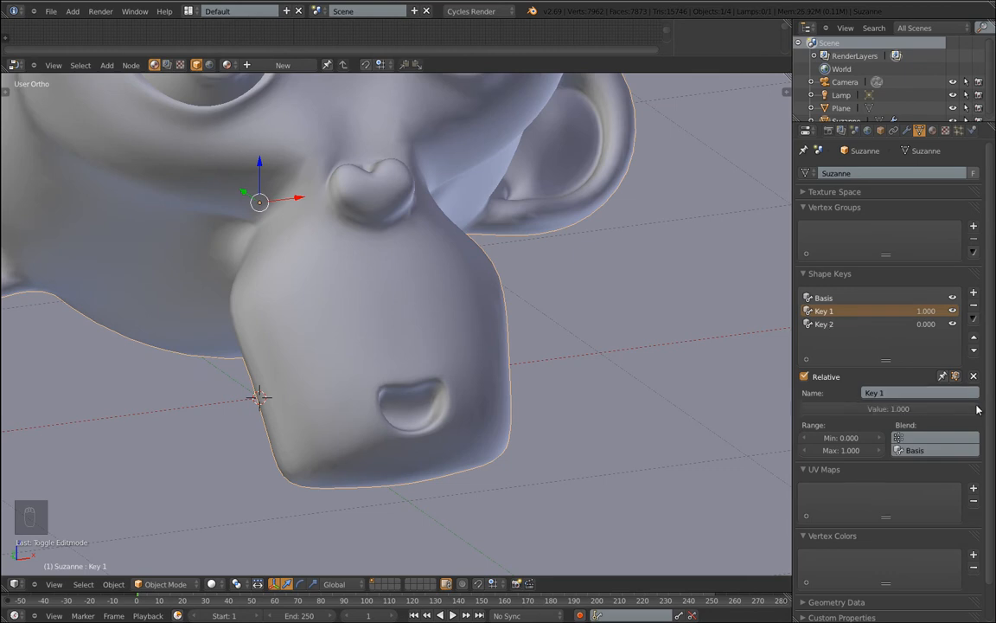
{"action": "left_click_drag", "start_coordinate": [978, 410], "coordinate": [993, 430]}
Set Key 2's value to 1.000 and leave Key 1's value at 0.000.
{"action": "left_click", "coordinate": [865, 324]}
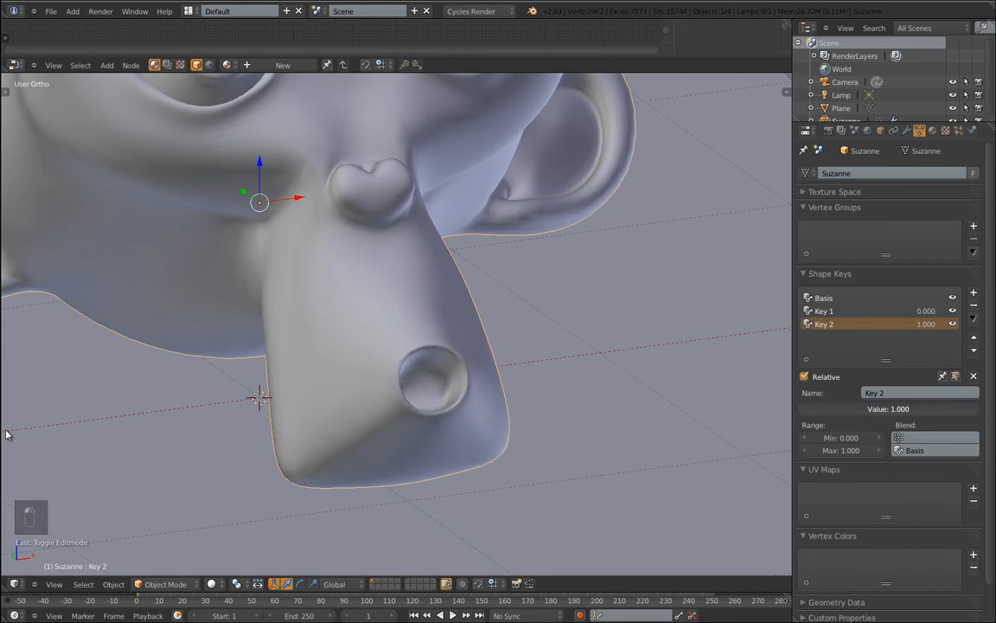
{"action": "left_click_drag", "start_coordinate": [6, 434], "coordinate": [992, 465]}
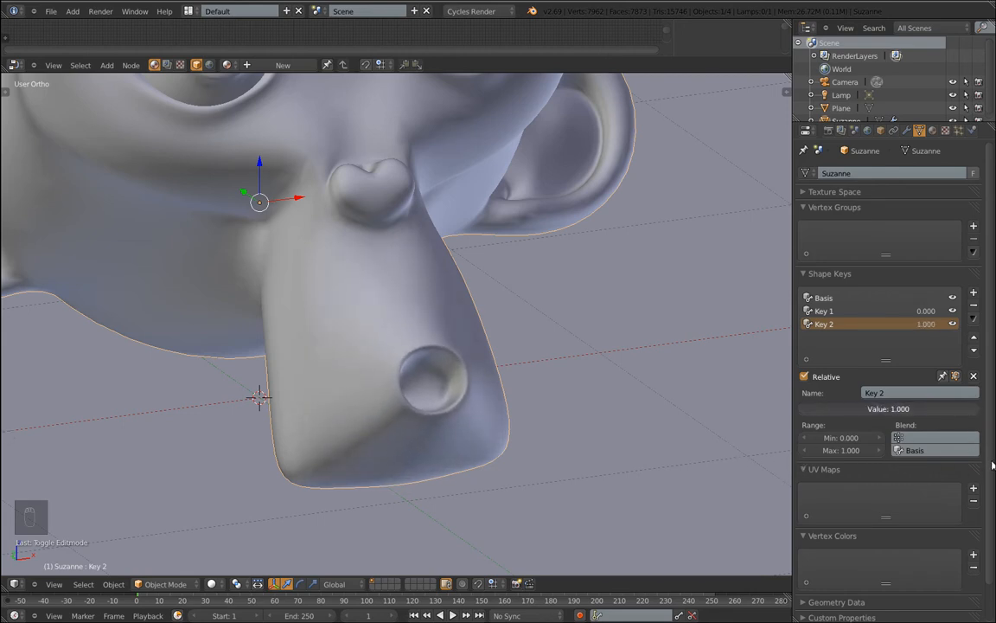
{"action": "left_click", "coordinate": [829, 312]}
{"action": "left_click_drag", "start_coordinate": [805, 409], "coordinate": [797, 438]}
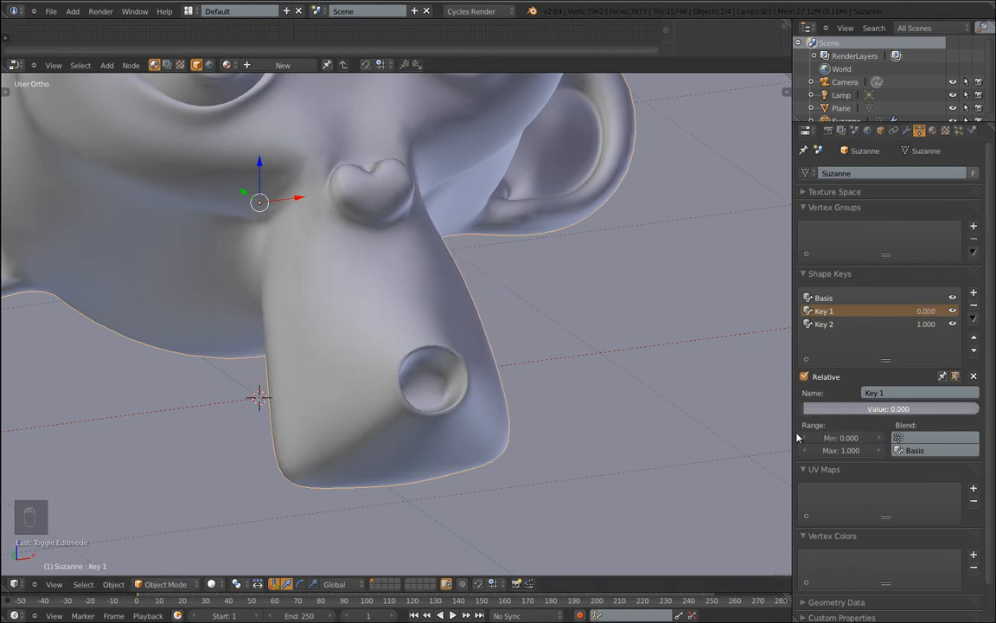
Examine the whole head and the muzzle from the front and side with Key 2 applied.
{"action": "scroll", "coordinate": [353, 266], "scroll_direction": "down", "scroll_amount": 4}
{"action": "scroll", "coordinate": [374, 318], "scroll_direction": "up", "scroll_amount": 1}
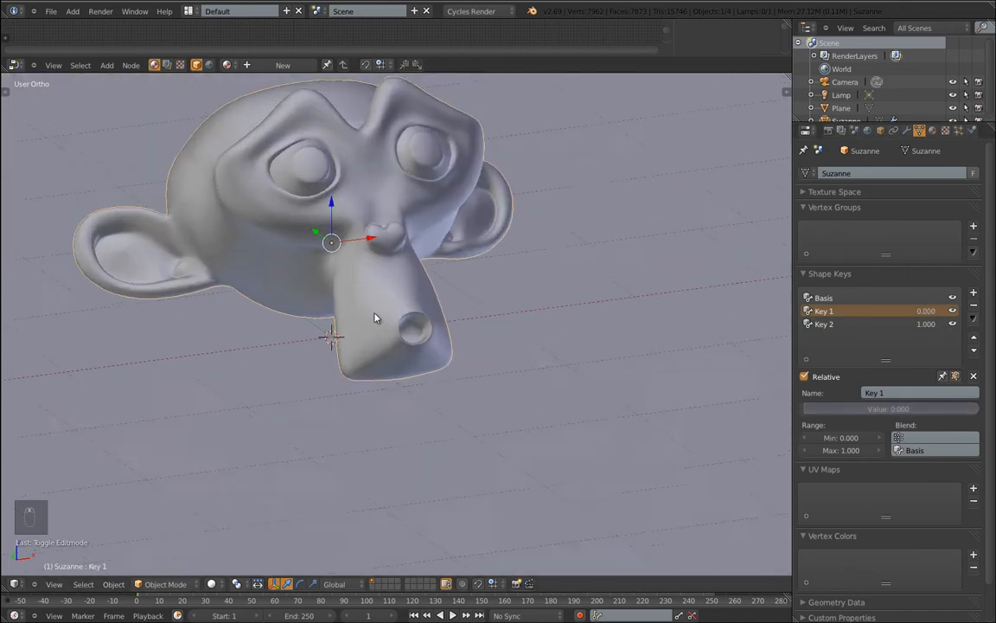
{"action": "scroll", "coordinate": [375, 318], "scroll_direction": "down", "scroll_amount": 3}
{"action": "middle_click_drag", "start_coordinate": [291, 363], "coordinate": [389, 327]}
{"action": "scroll", "coordinate": [382, 320], "scroll_direction": "up", "scroll_amount": 3}
{"action": "scroll", "coordinate": [390, 327], "scroll_direction": "down", "scroll_amount": 5}
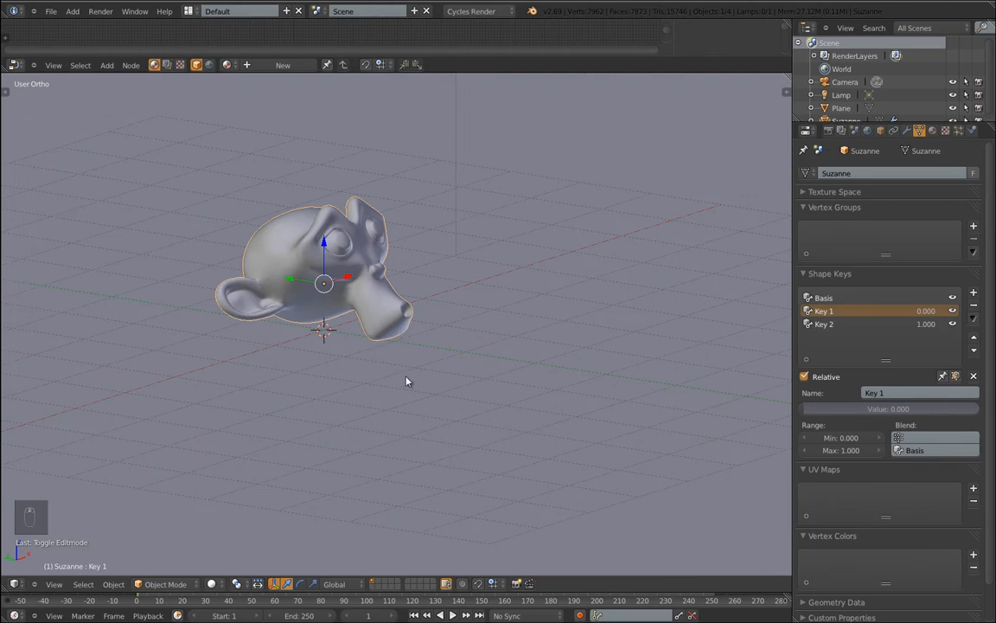
{"action": "scroll", "coordinate": [383, 334], "scroll_direction": "up", "scroll_amount": 4}
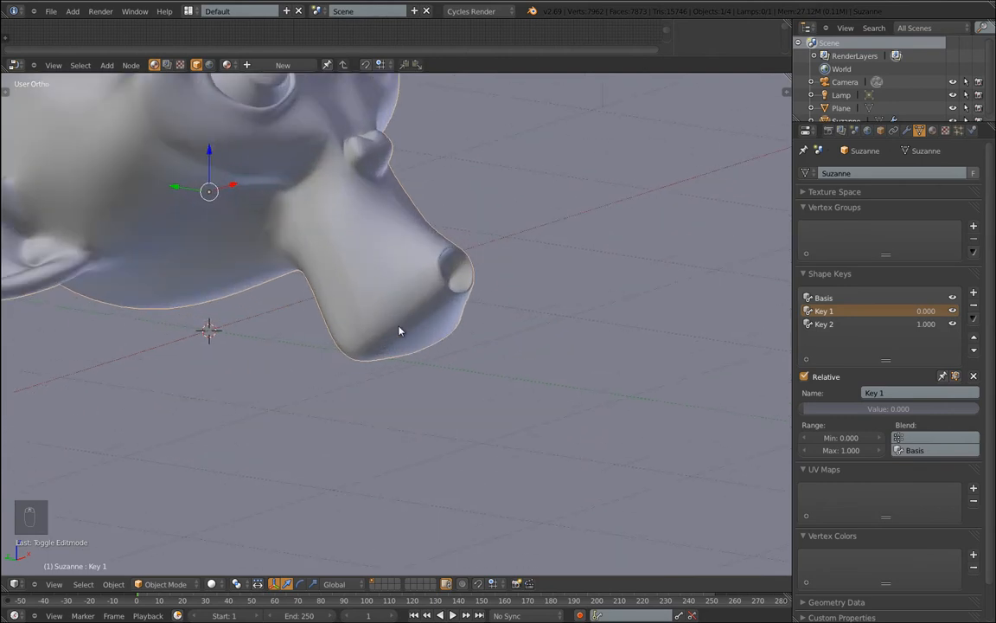
{"action": "scroll", "coordinate": [399, 331], "scroll_direction": "down", "scroll_amount": 5}
Add a mesh plane at the 3D cursor and scale it down uniformly to a tiny size.
{"action": "key", "text": "space"}
{"action": "mouse_move", "coordinate": [400, 328]}
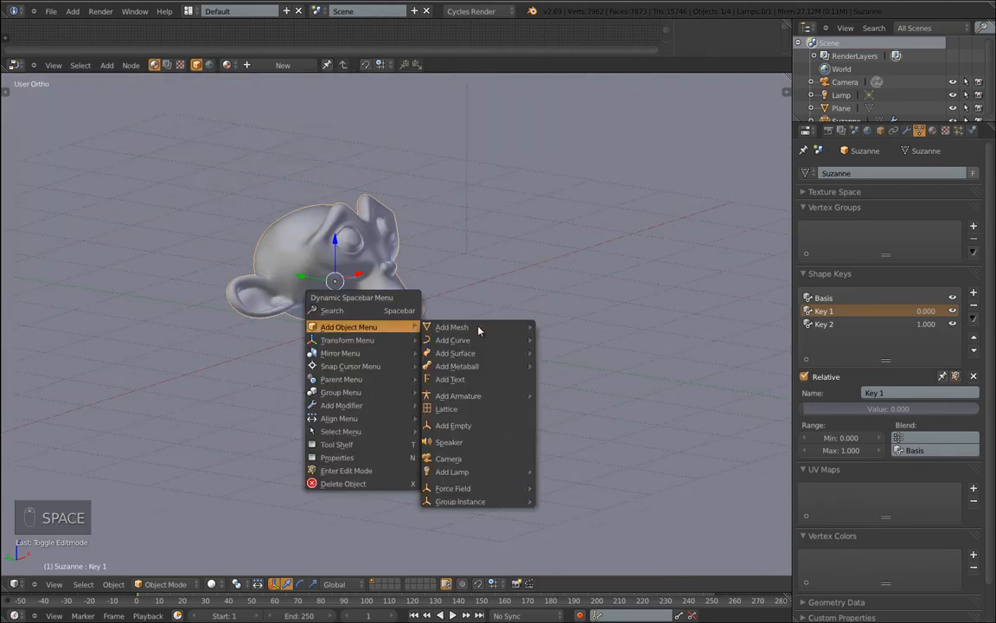
{"action": "mouse_move", "coordinate": [516, 327]}
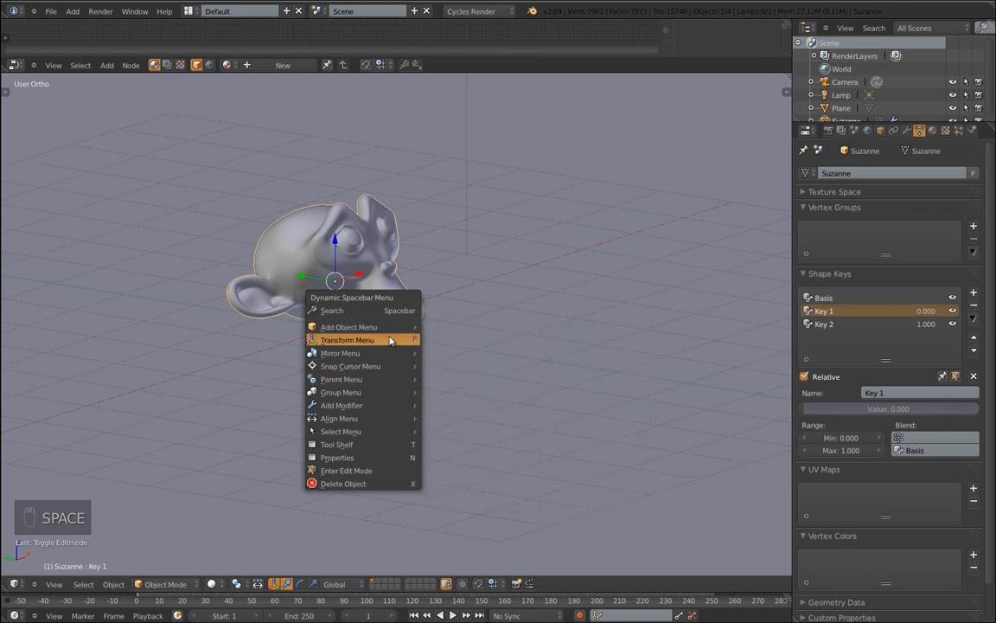
{"action": "left_click", "coordinate": [560, 327]}
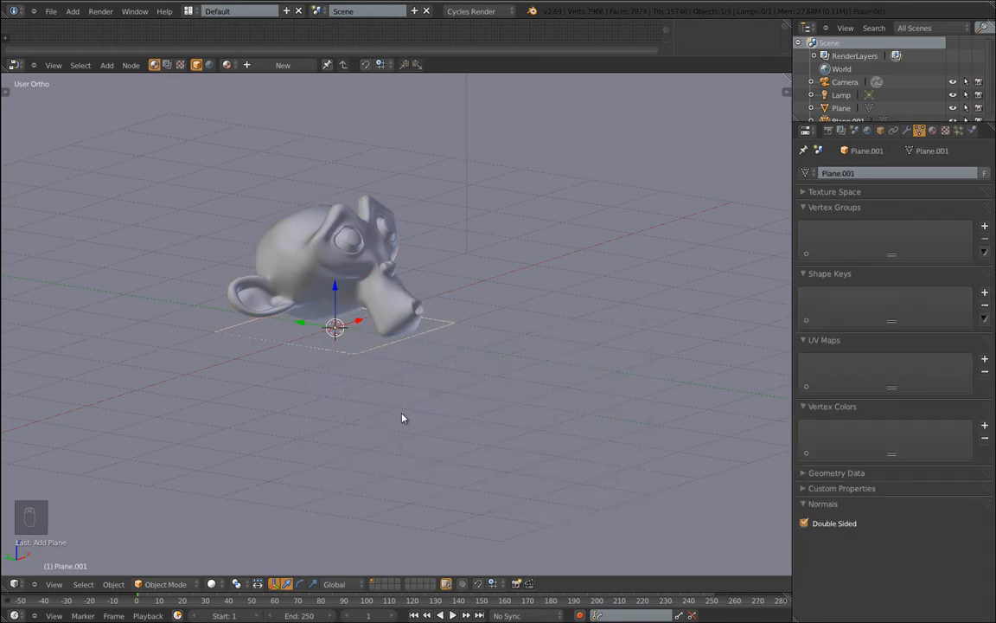
{"action": "key", "text": "s"}
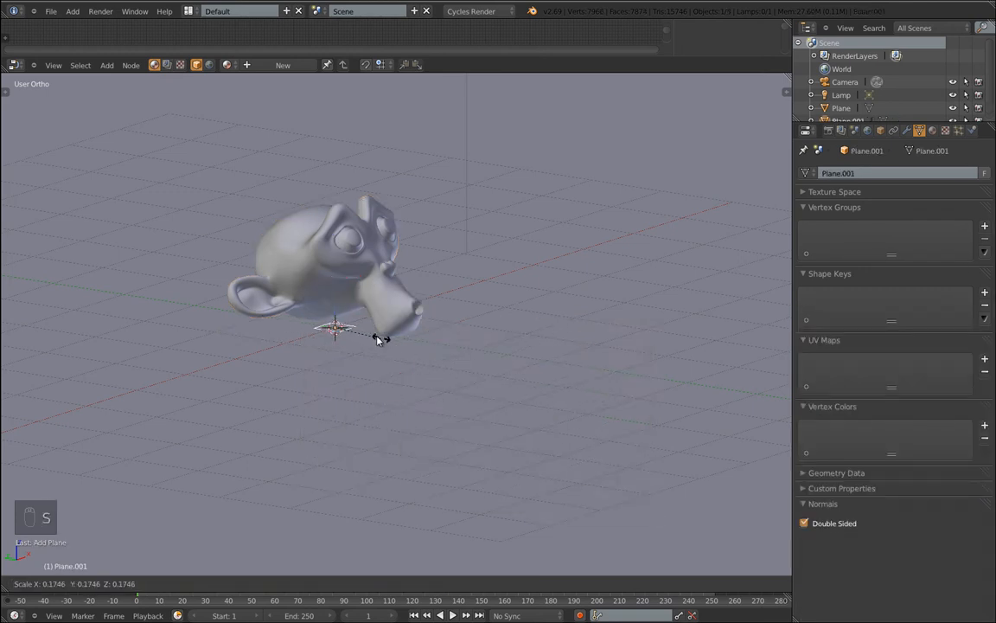
{"action": "left_click", "coordinate": [356, 336]}
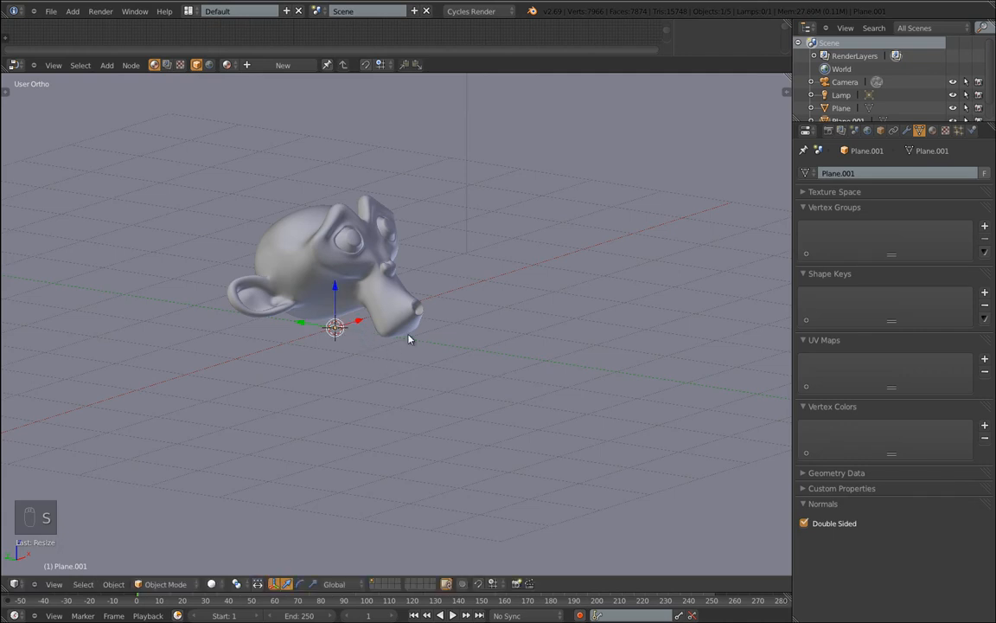
Raise the small plane about 0.24 along Z and move it forward along Y into the muzzle near the mouth.
{"action": "key", "text": "g"}
{"action": "key", "text": "z"}
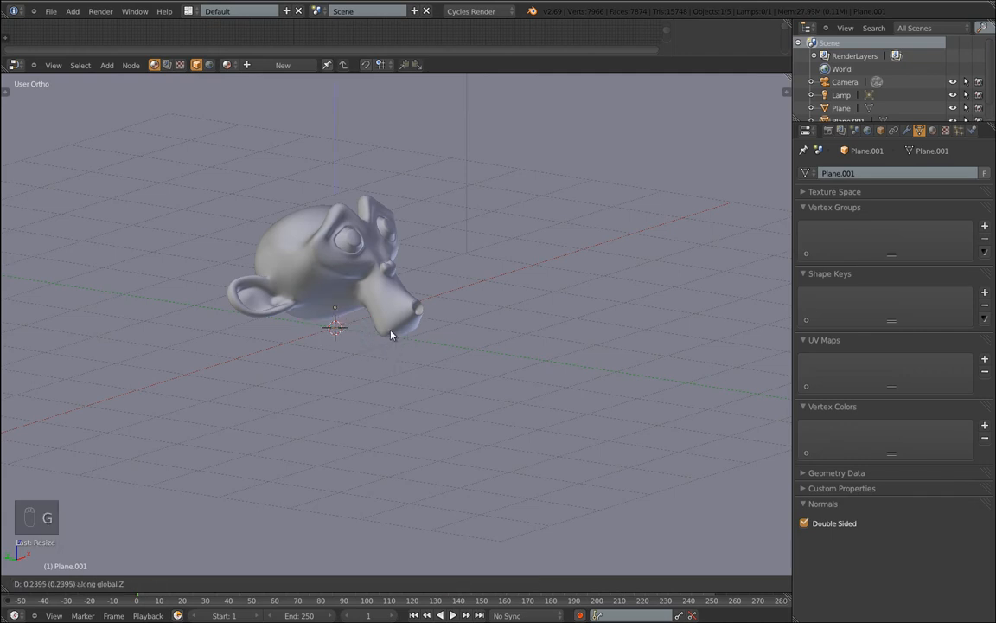
{"action": "left_click", "coordinate": [394, 331]}
{"action": "key", "text": "g"}
{"action": "key", "text": "y"}
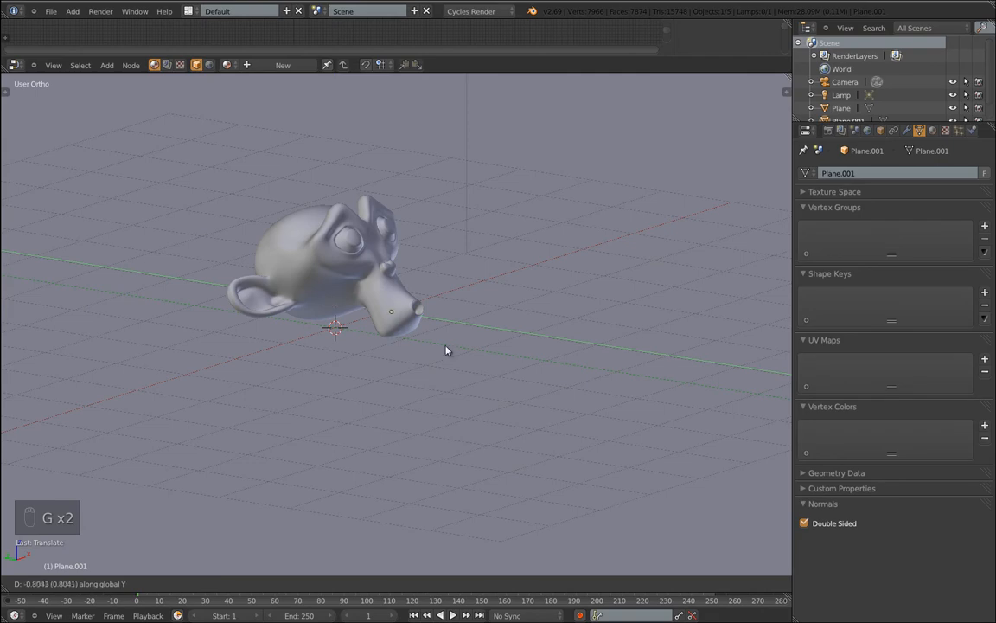
{"action": "left_click", "coordinate": [484, 355]}
{"action": "middle_click_drag", "start_coordinate": [527, 320], "coordinate": [449, 331]}
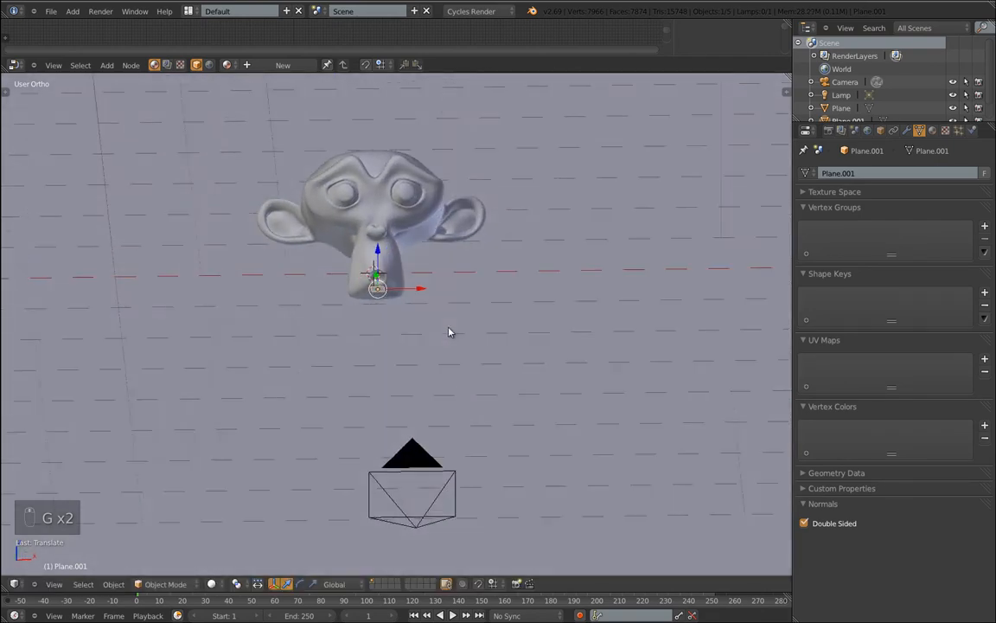
Rotate the small plane about the X axis so it stands nearly upright, parallel to the slanted mouth opening.
{"action": "scroll", "coordinate": [389, 296], "scroll_direction": "up", "scroll_amount": 7}
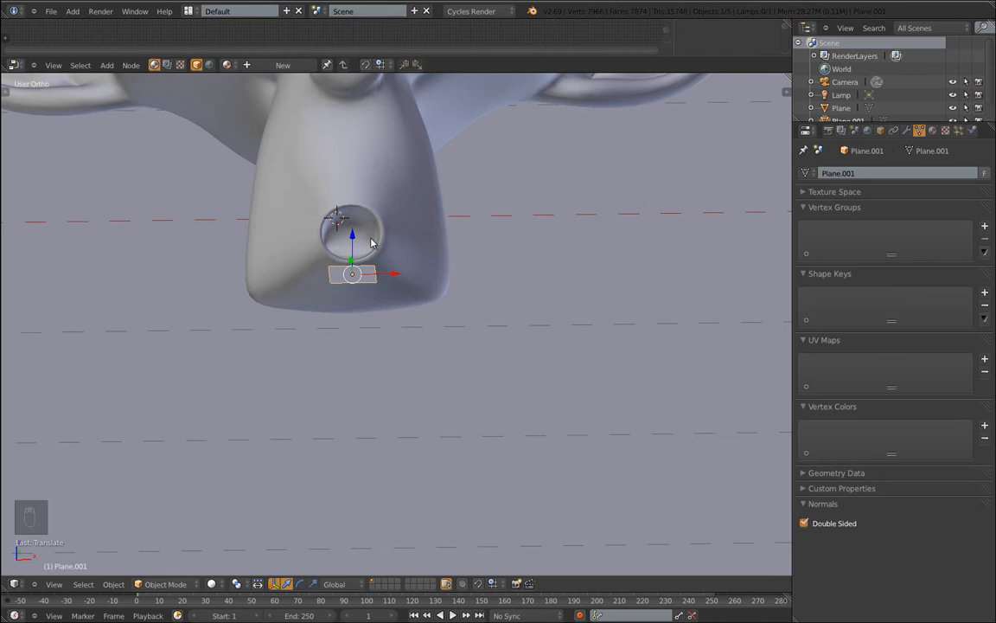
{"action": "key", "text": "r"}
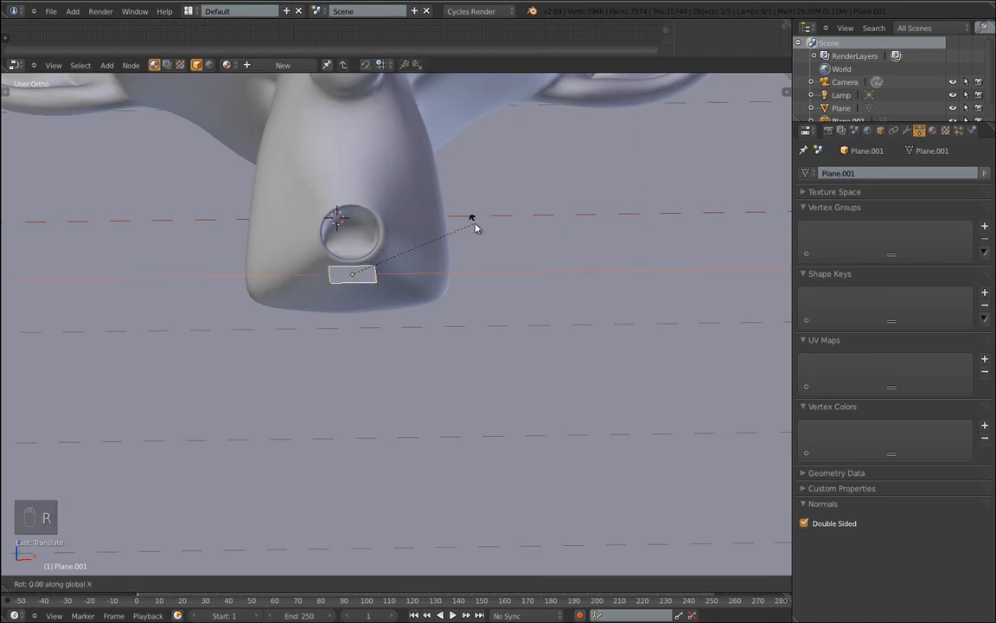
{"action": "left_click", "coordinate": [388, 374]}
{"action": "middle_click_drag", "start_coordinate": [388, 373], "coordinate": [404, 341]}
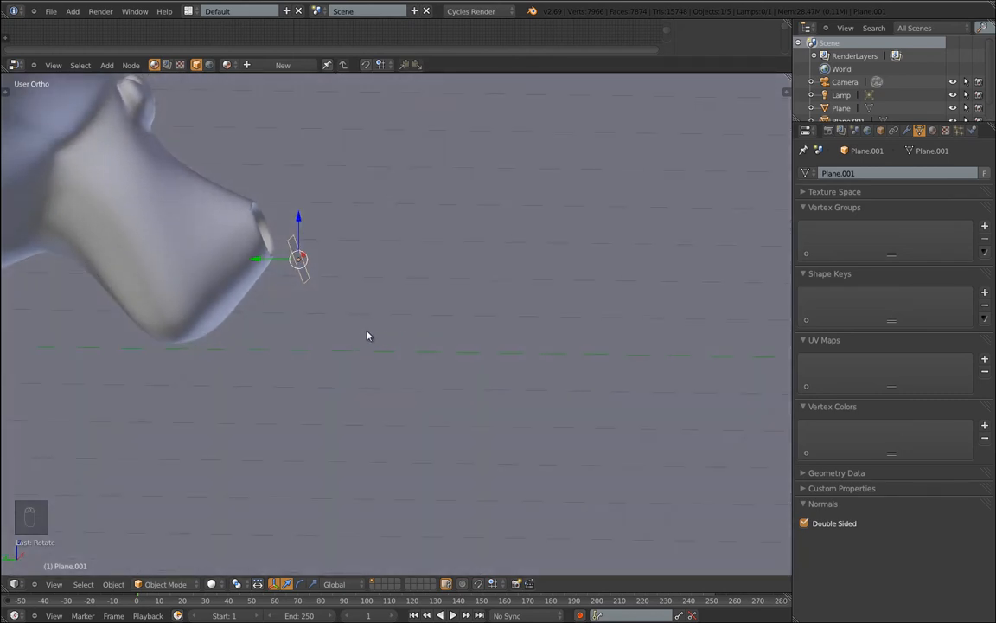
Move the small plane back along Y and up so it sits within the mouth opening.
{"action": "key", "text": "KP_1"}
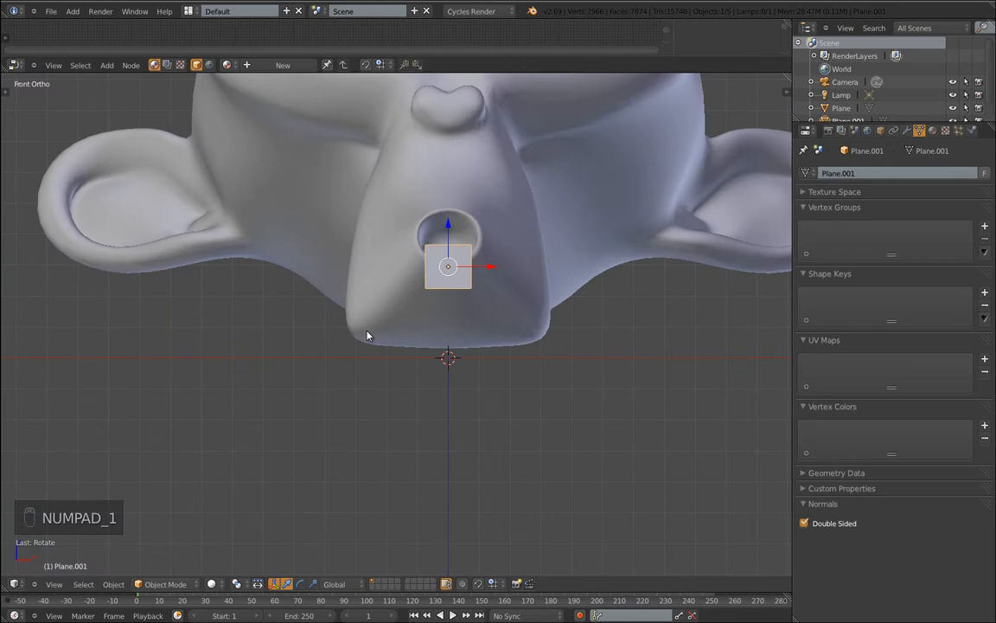
{"action": "key", "text": "KP_3"}
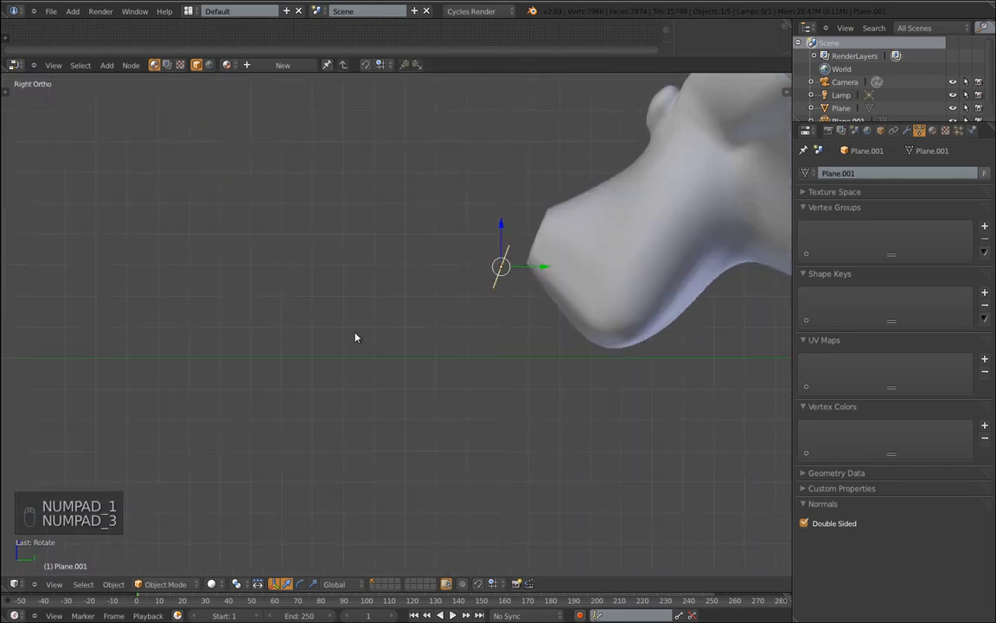
{"action": "key", "text": "g"}
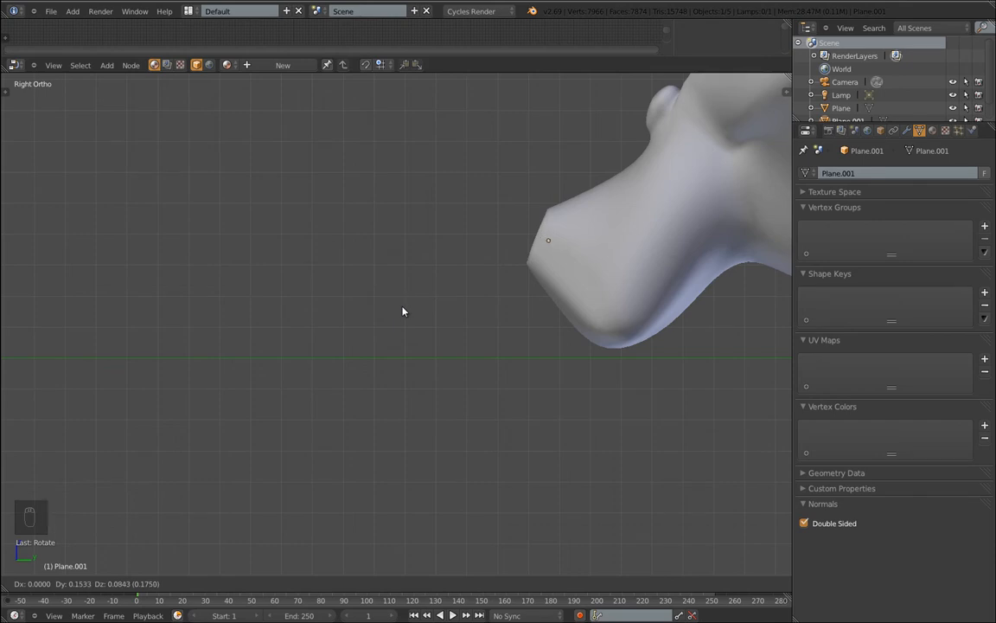
{"action": "left_click", "coordinate": [408, 314]}
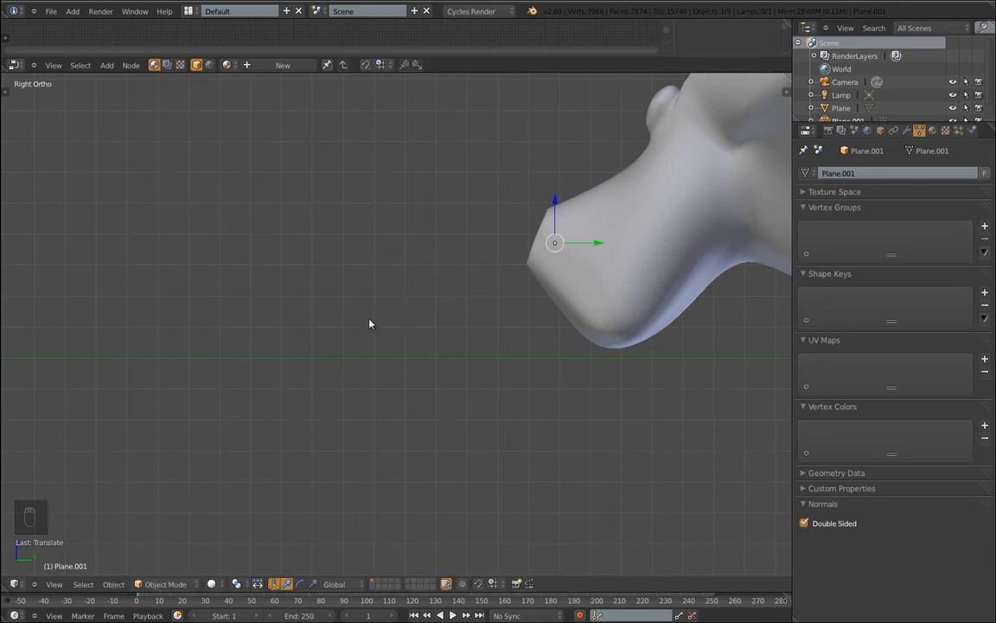
Move the small plane slightly deeper and lower inside the muzzle, hidden behind the mouth opening.
{"action": "middle_click_drag", "start_coordinate": [369, 324], "coordinate": [400, 335]}
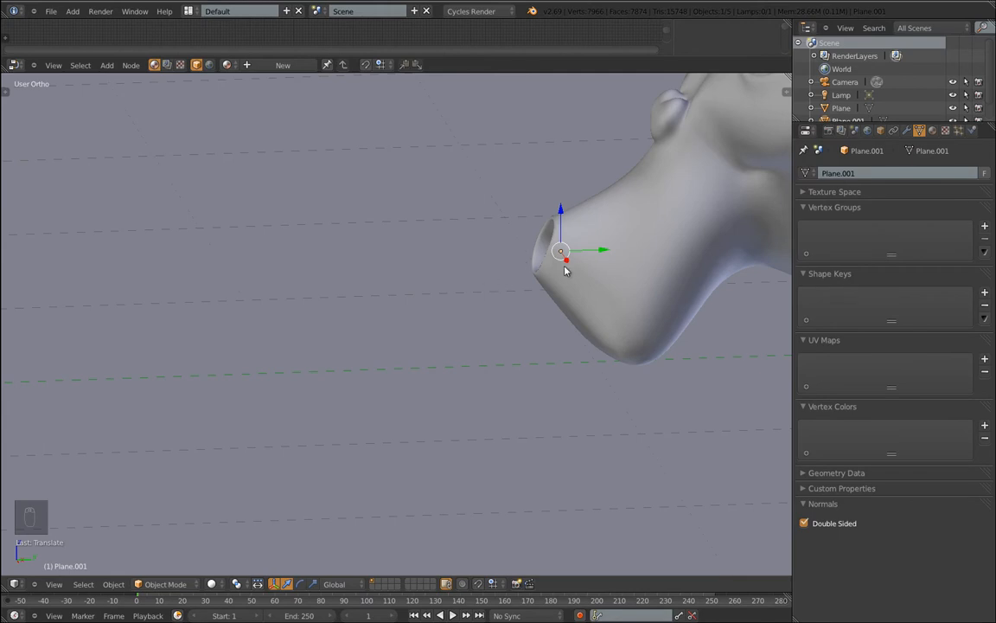
{"action": "key", "text": "KP_3"}
{"action": "key", "text": "g"}
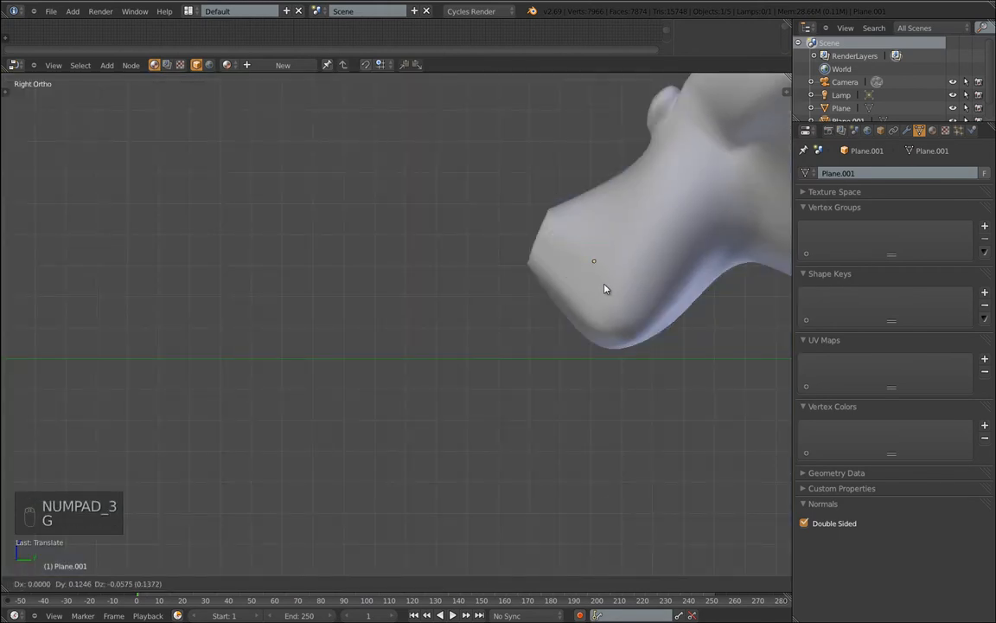
{"action": "left_click", "coordinate": [605, 290]}
{"action": "middle_click_drag", "start_coordinate": [429, 292], "coordinate": [476, 252]}
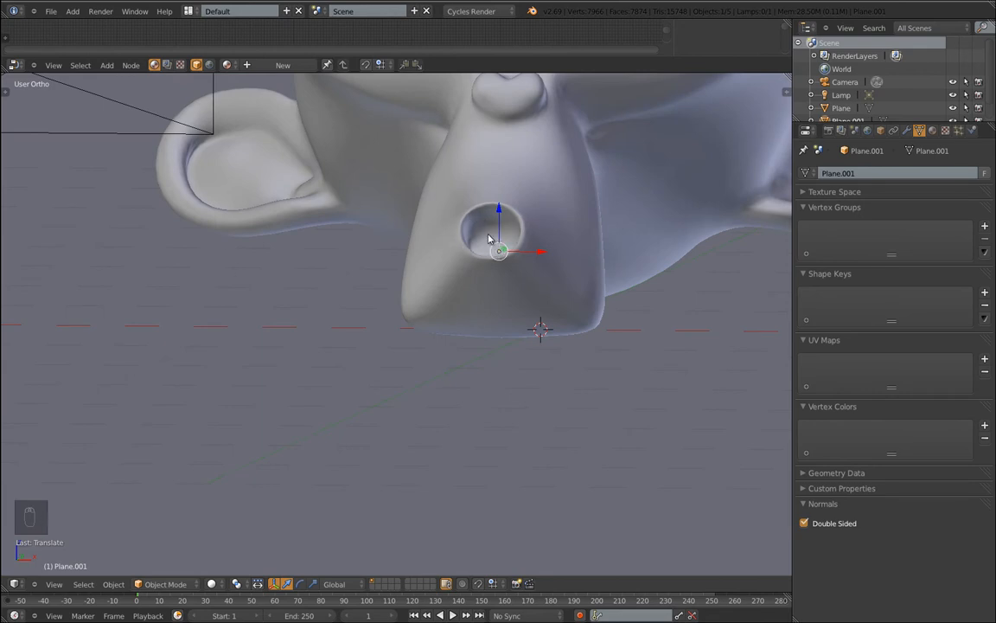
{"action": "key", "text": "Tab"}
{"action": "key", "text": "Tab"}
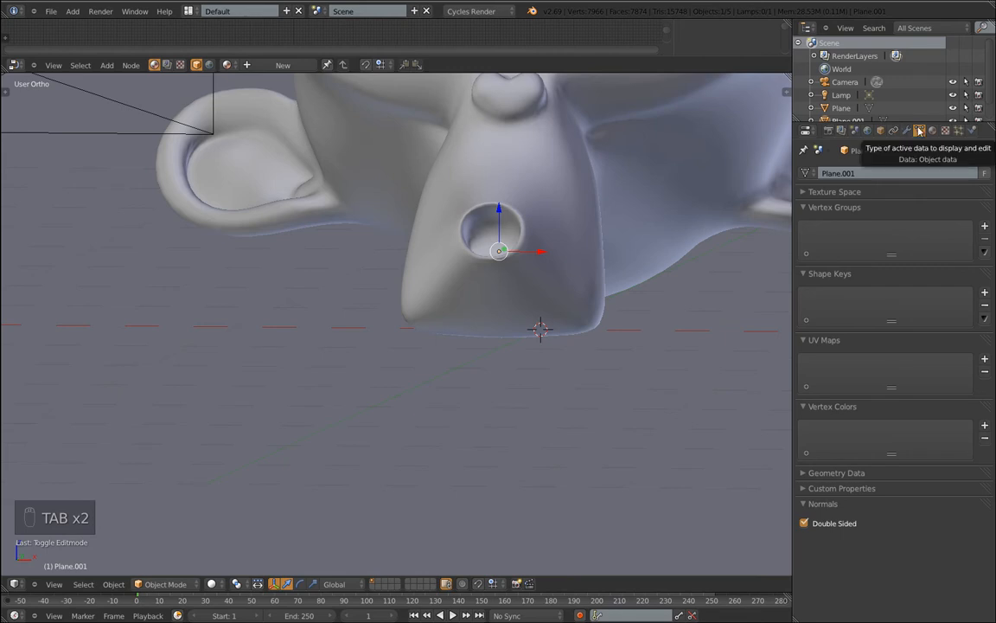
Set the monkey head's Key 2 value to 0.000 and reselect the small plane inside the mouth.
{"action": "right_click", "coordinate": [521, 187]}
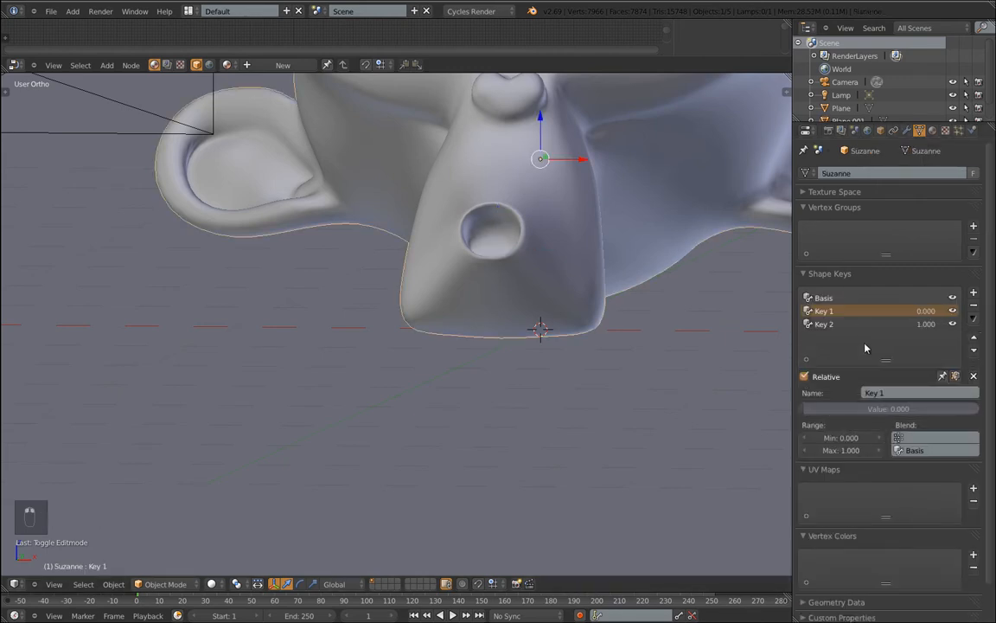
{"action": "left_click", "coordinate": [898, 326]}
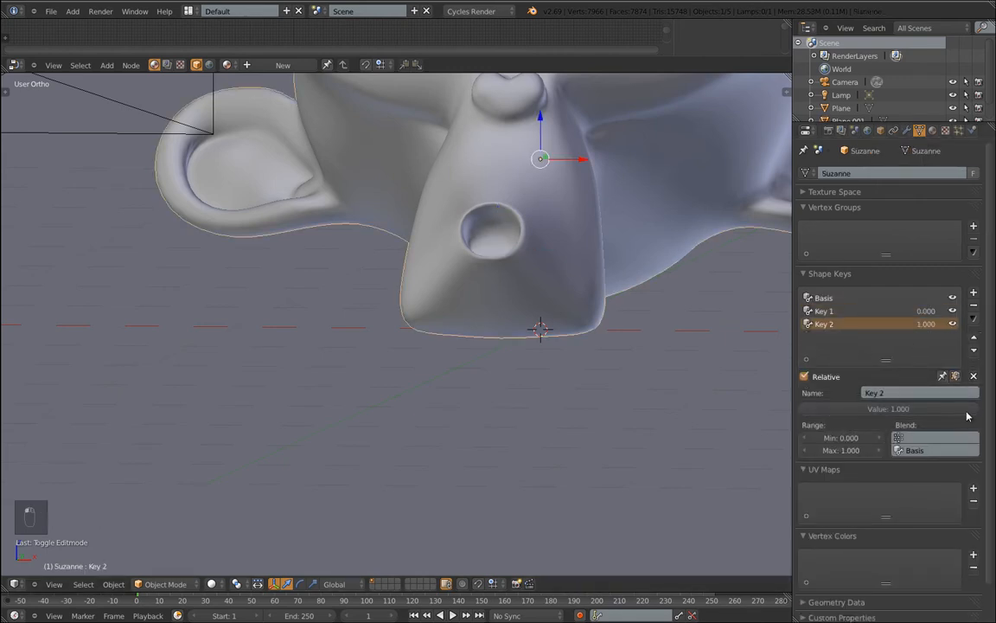
{"action": "left_click_drag", "start_coordinate": [934, 408], "coordinate": [751, 428]}
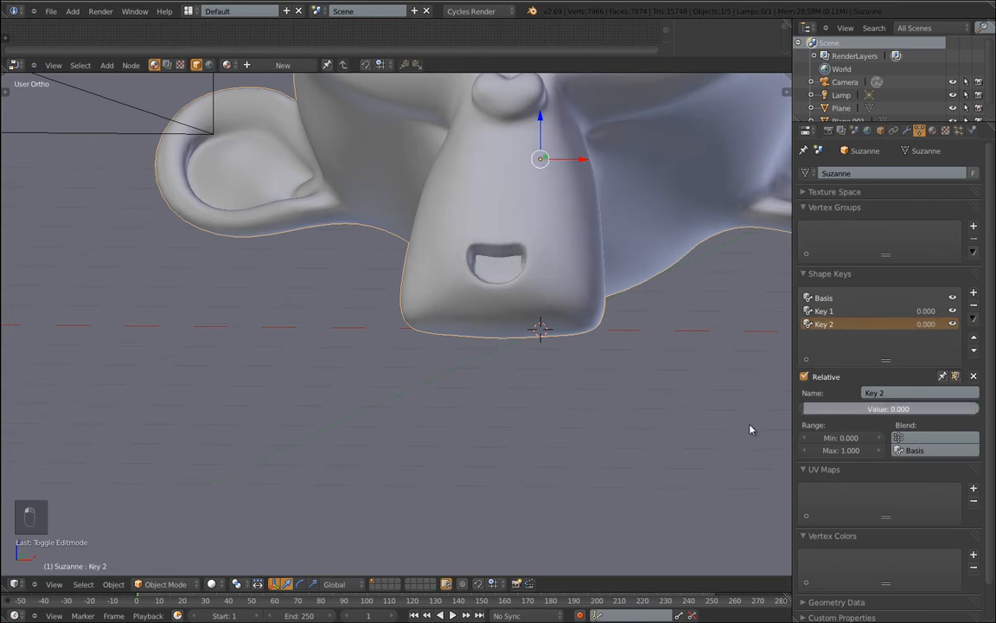
{"action": "right_click", "coordinate": [499, 262]}
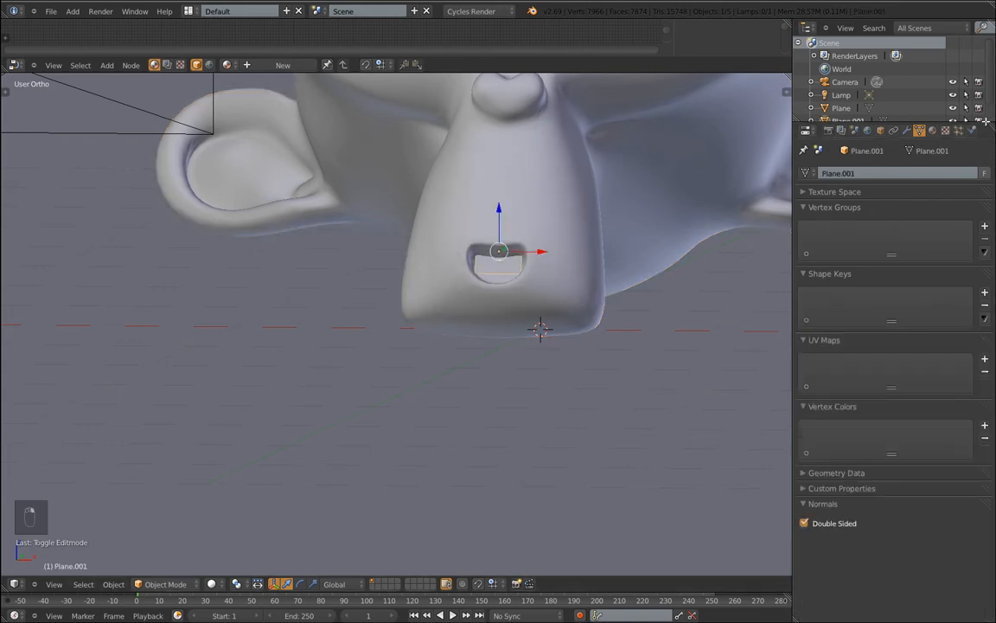
{"action": "key", "text": "g"}
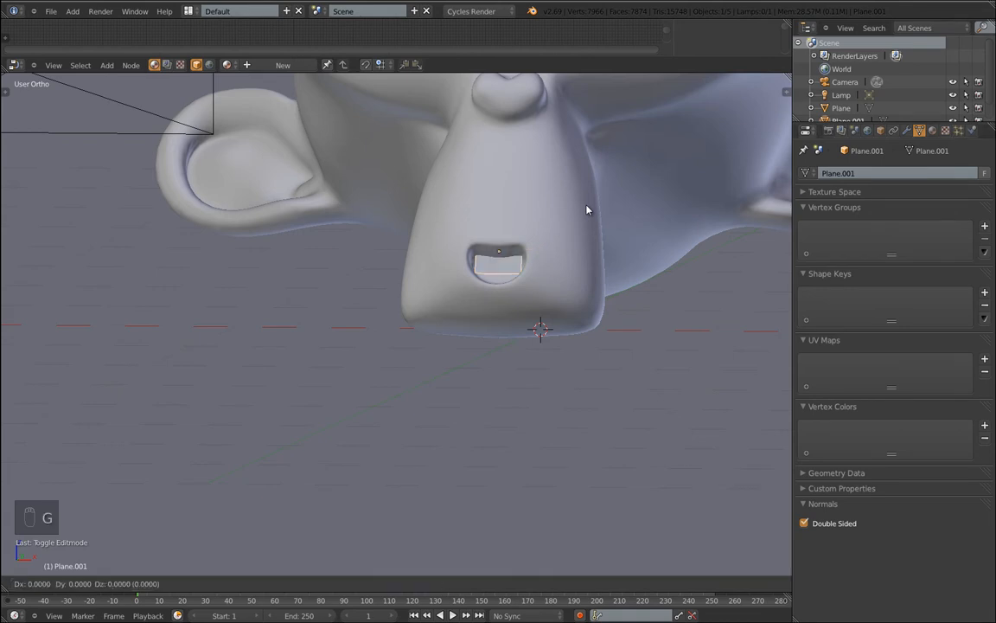
{"action": "key", "text": "z"}
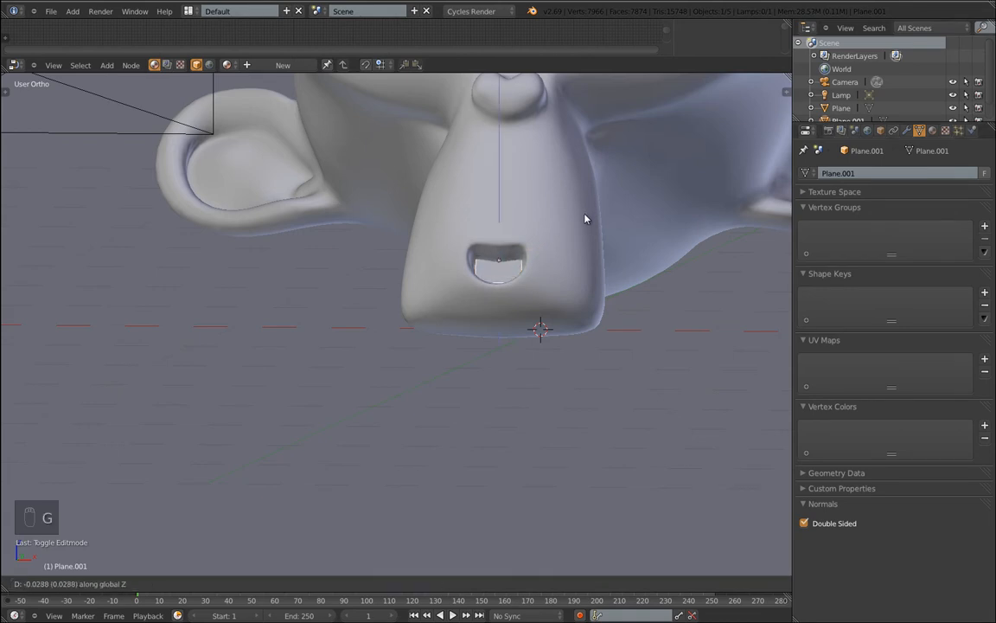
{"action": "key", "text": "z"}
{"action": "right_click", "coordinate": [584, 216]}
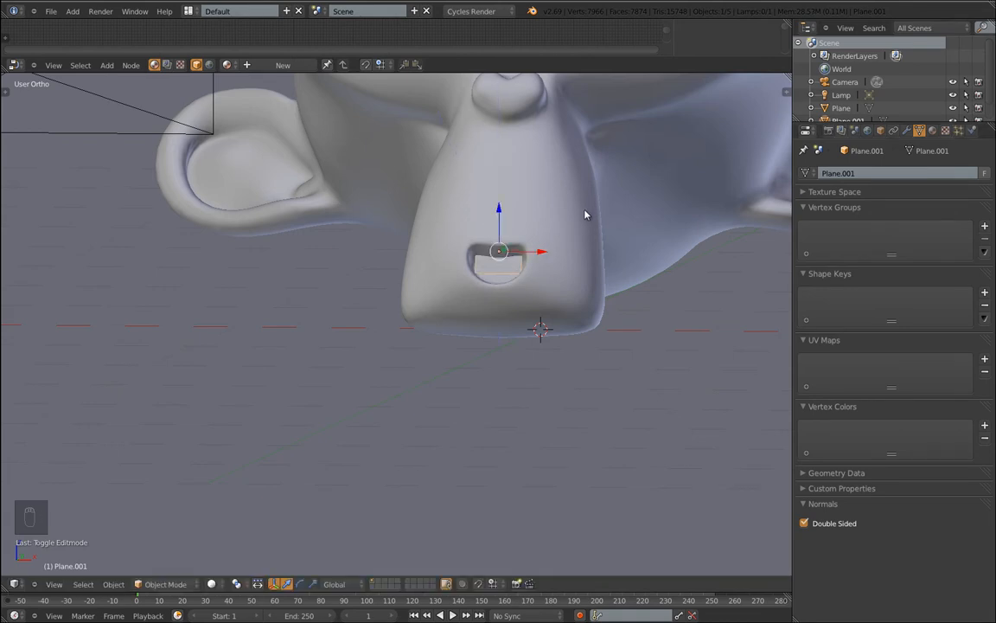
{"action": "key", "text": "g"}
{"action": "right_click", "coordinate": [584, 214]}
Switch to a wireframe side view and lower the small plane about 0.06 to line up with the closed mouth.
{"action": "key", "text": "KP_3"}
{"action": "key", "text": "g"}
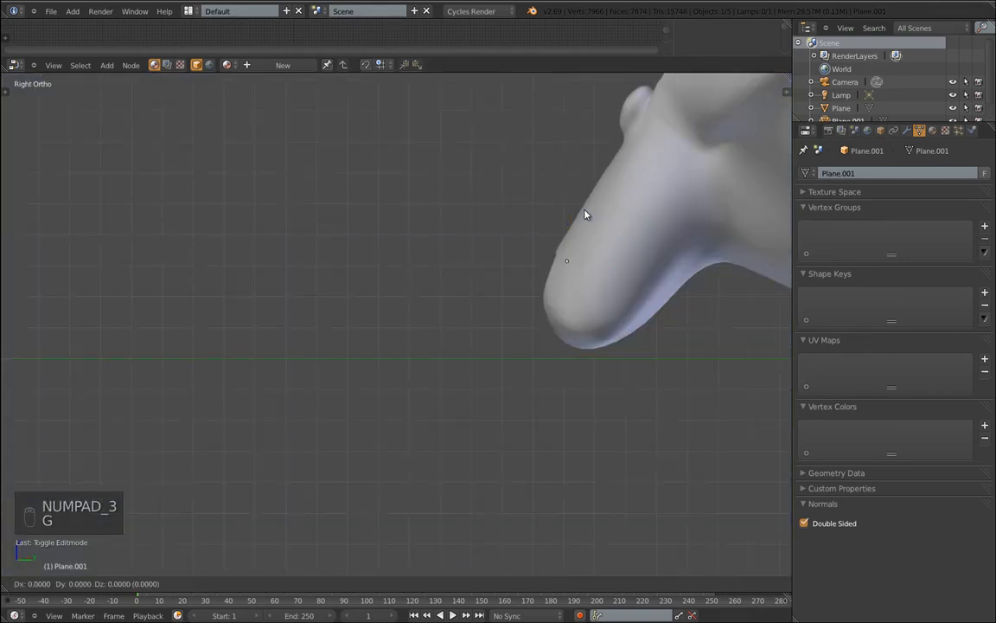
{"action": "right_click", "coordinate": [585, 215]}
{"action": "key", "text": "z"}
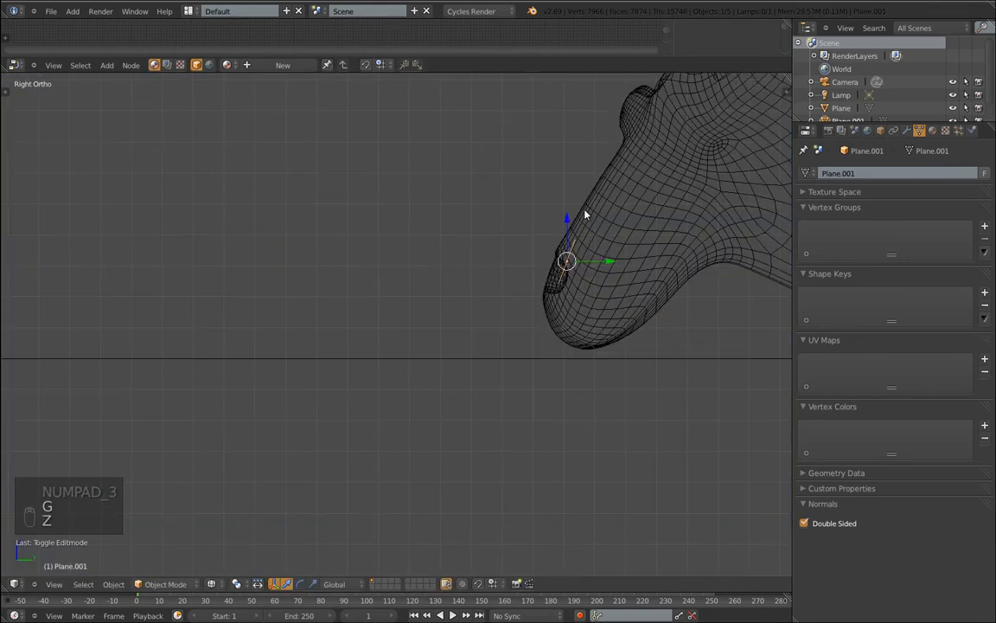
{"action": "key", "text": "g"}
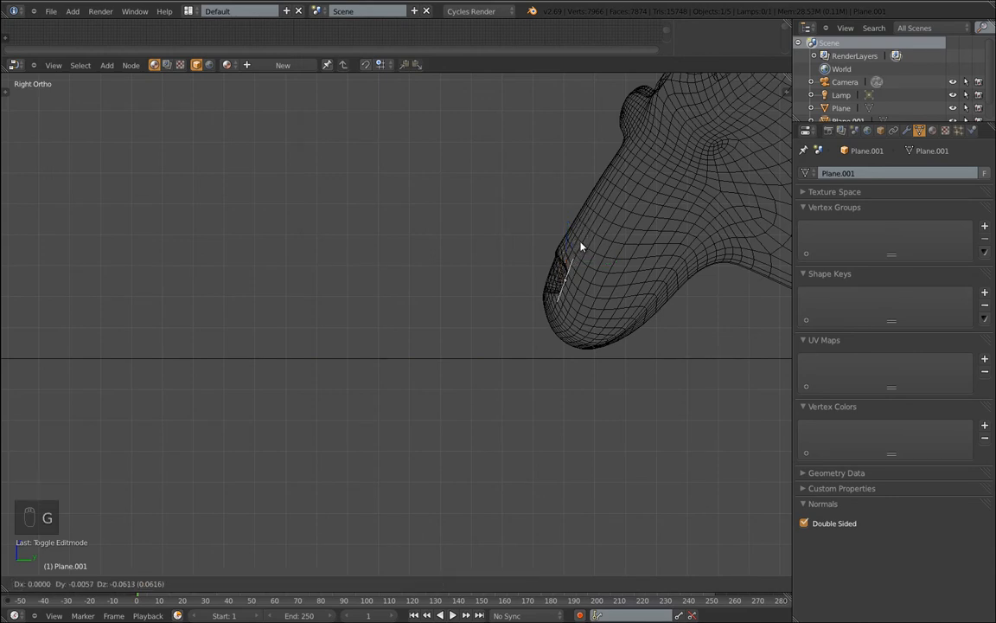
{"action": "left_click", "coordinate": [581, 245]}
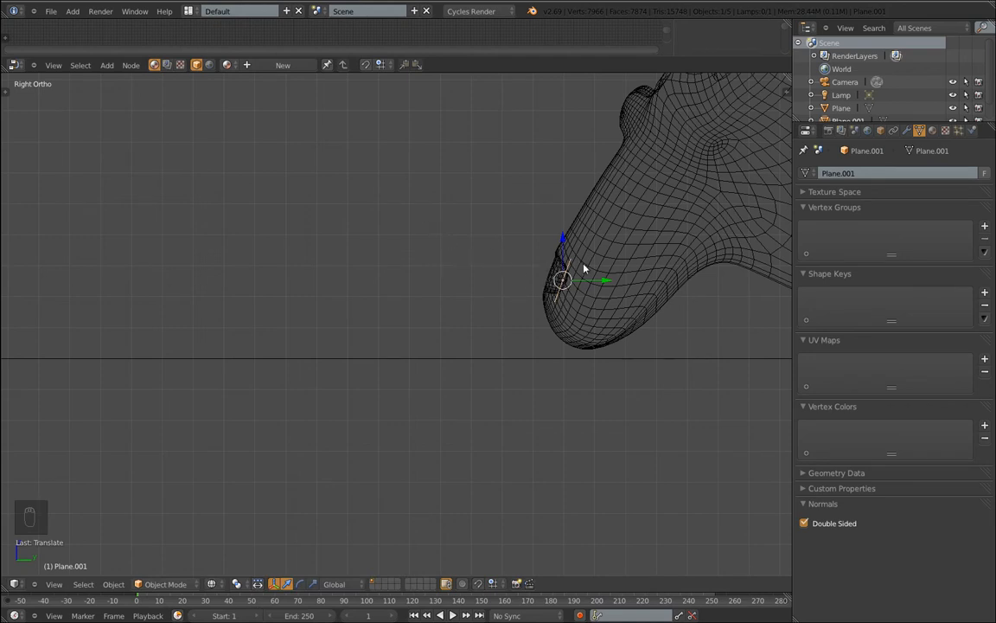
Add a particle system to the small plane and set its emission number to 10.
{"action": "left_click", "coordinate": [958, 129]}
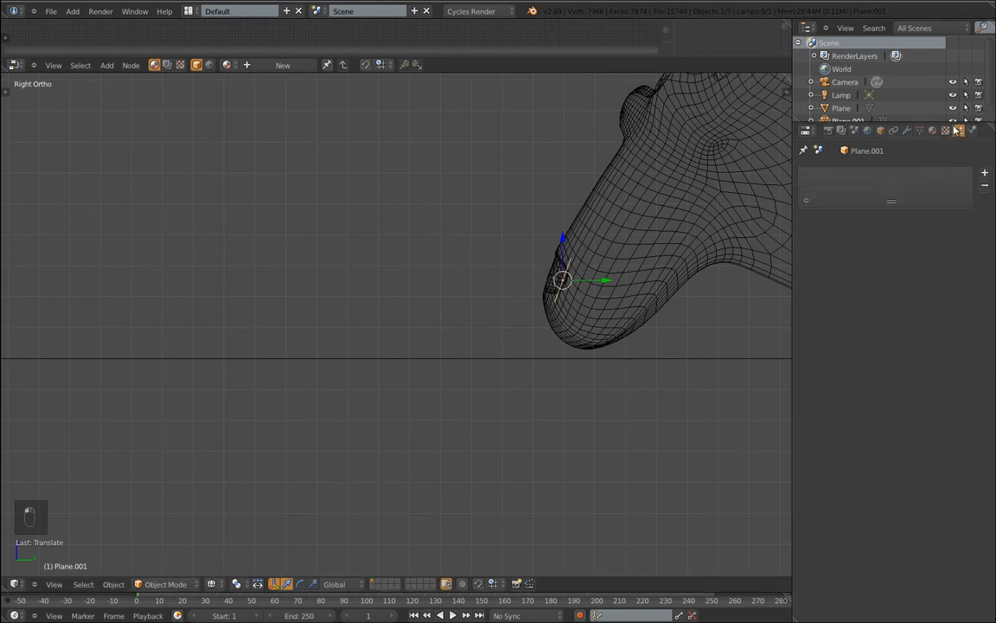
{"action": "left_click", "coordinate": [985, 174]}
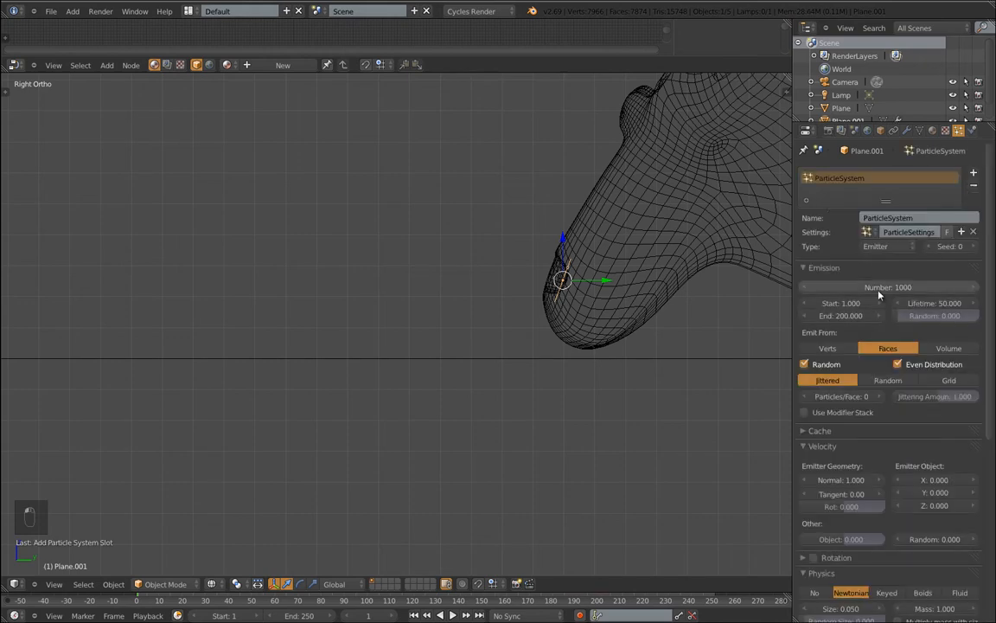
{"action": "left_click", "coordinate": [857, 287]}
{"action": "type", "text": "20"}
{"action": "key", "text": "Return"}
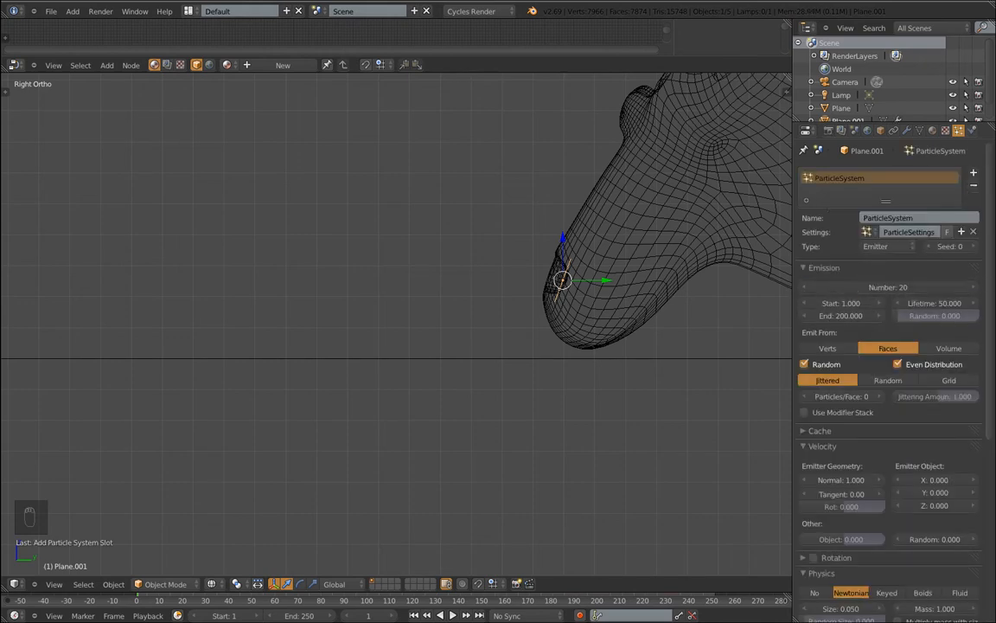
{"action": "left_click", "coordinate": [879, 286]}
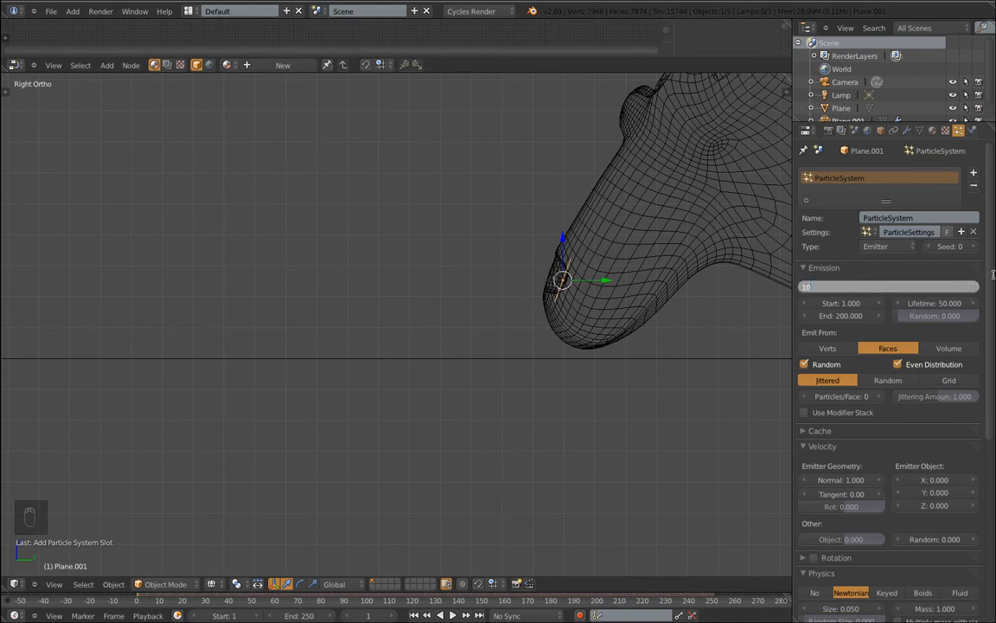
{"action": "type", "text": "10"}
{"action": "key", "text": "Return"}
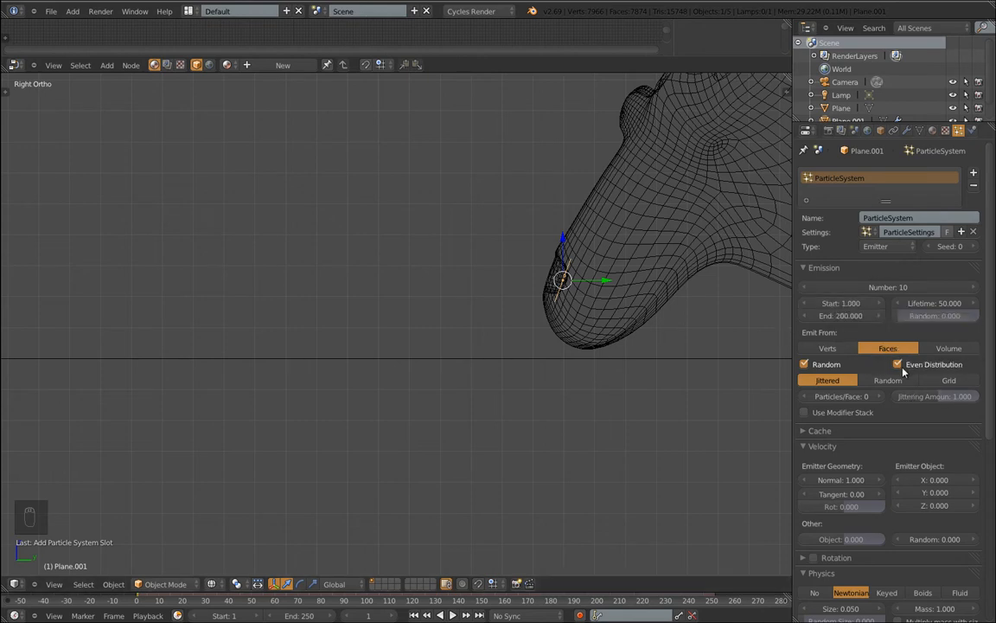
Turn off Random emission for the particle system and preview the emitted particles by playing the animation.
{"action": "left_click", "coordinate": [805, 365]}
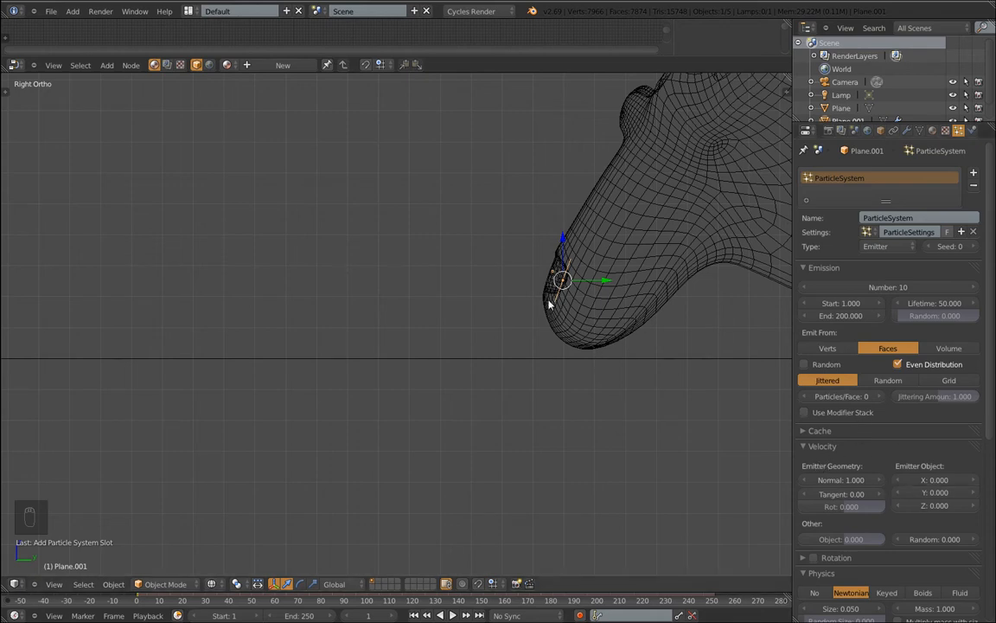
{"action": "key", "text": "alt+a"}
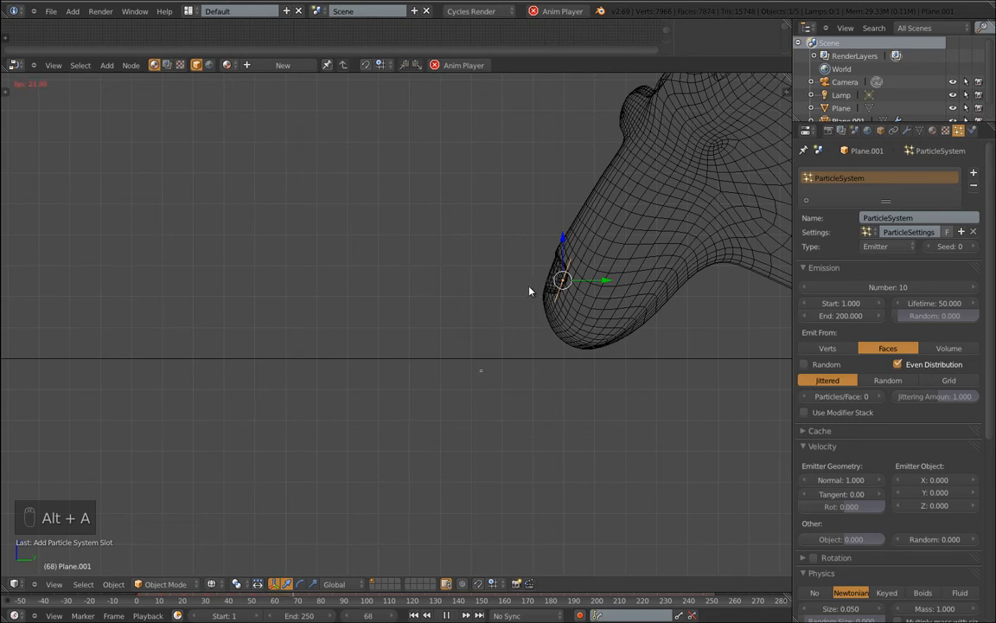
{"action": "key", "text": "Escape"}
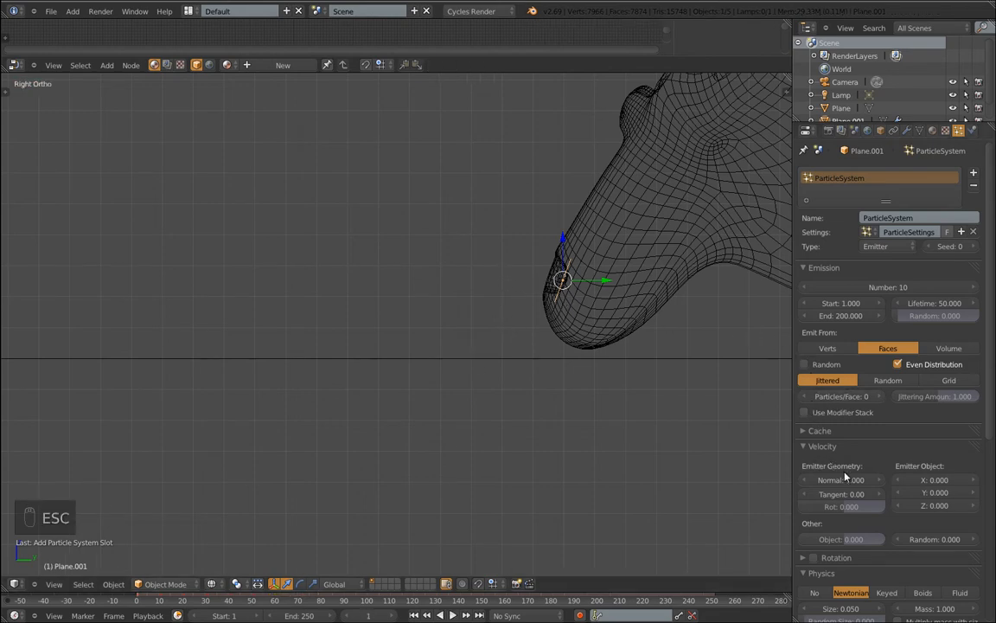
Set the particles' normal emitter velocity to 5 and preview the emission from the side with the whole head in view.
{"action": "left_click", "coordinate": [846, 479]}
{"action": "type", "text": "1.0"}
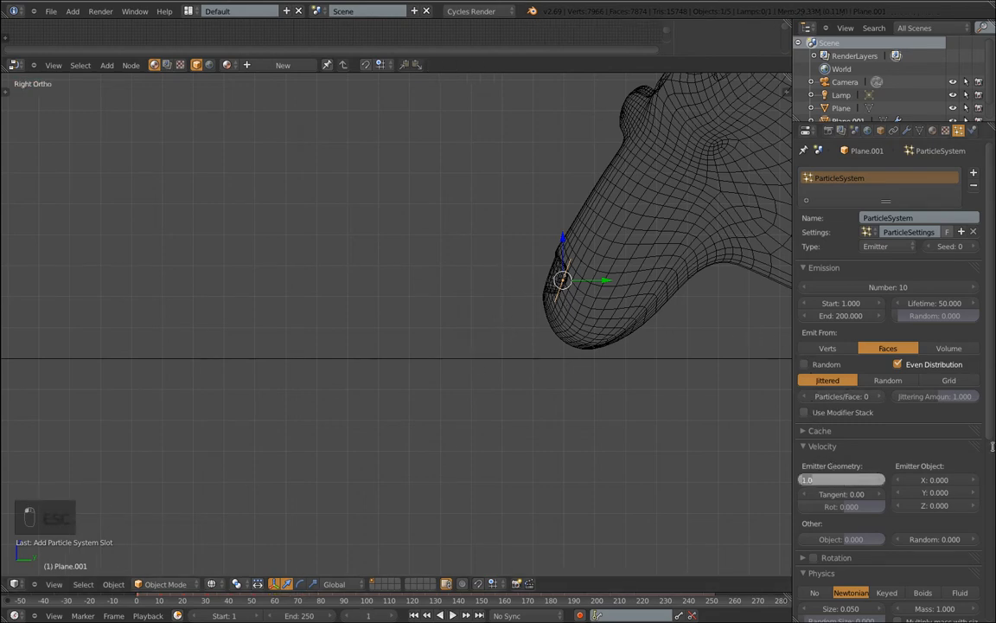
{"action": "type", "text": "5"}
{"action": "key", "text": "Return"}
{"action": "scroll", "coordinate": [405, 365], "scroll_direction": "down", "scroll_amount": 6}
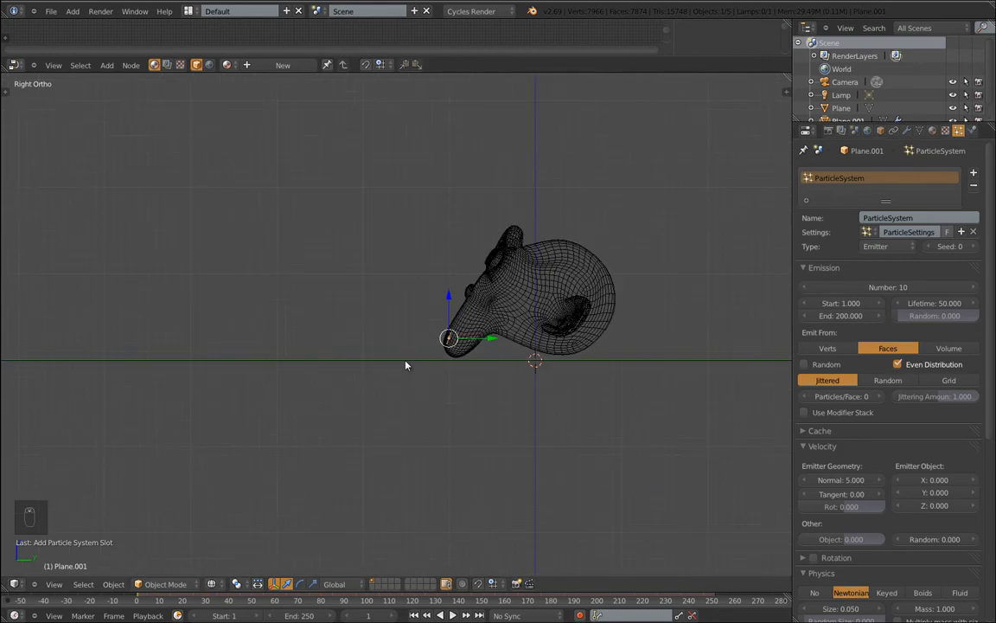
{"action": "key", "text": "alt+a"}
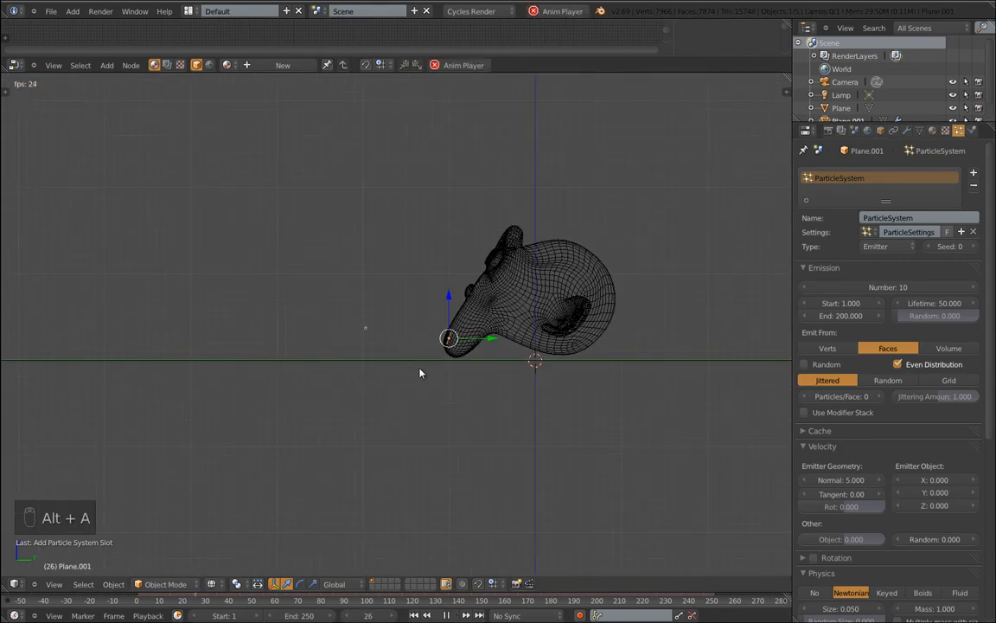
{"action": "key", "text": "Escape"}
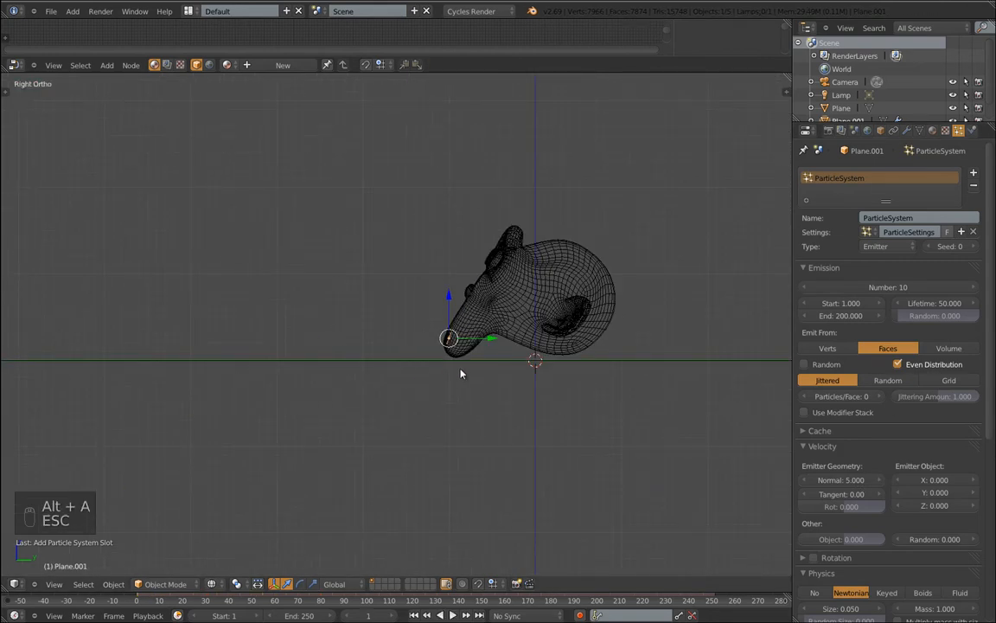
Set the particles' normal emitter velocity to 10.
{"action": "left_click", "coordinate": [821, 480]}
{"action": "type", "text": "10"}
{"action": "key", "text": "Return"}
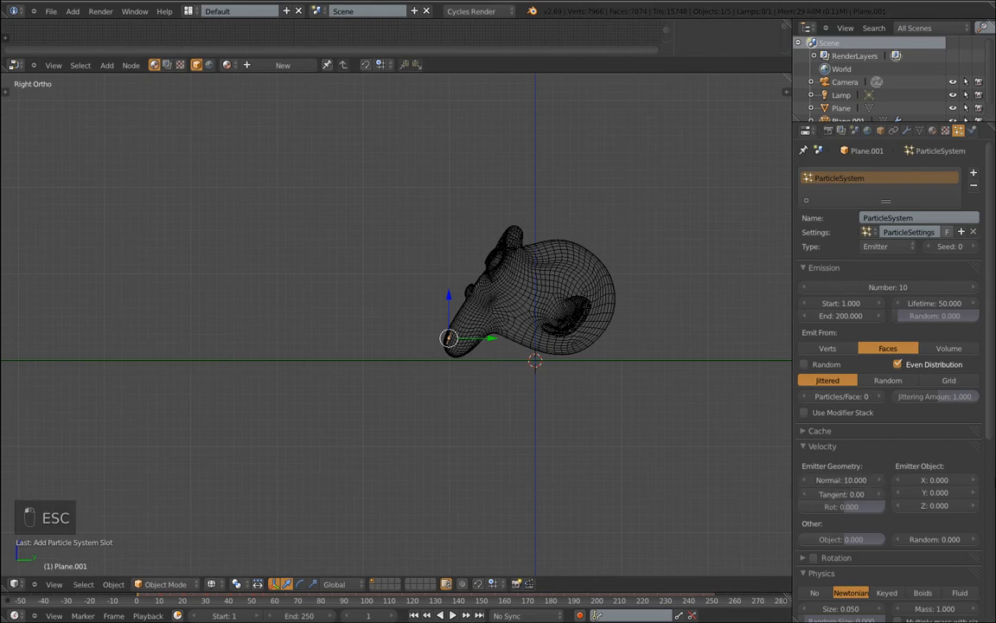
Play the animation from the side to preview the particles at the new normal velocity, then stop playback.
{"action": "scroll", "coordinate": [546, 342], "scroll_direction": "down", "scroll_amount": 2}
{"action": "key", "text": "alt+a"}
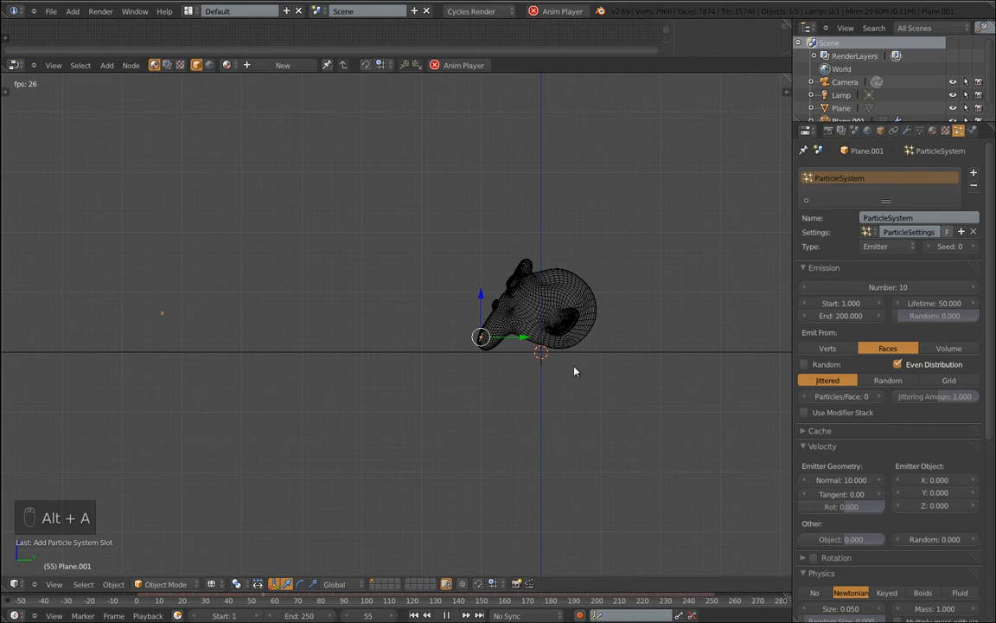
{"action": "key", "text": "Escape"}
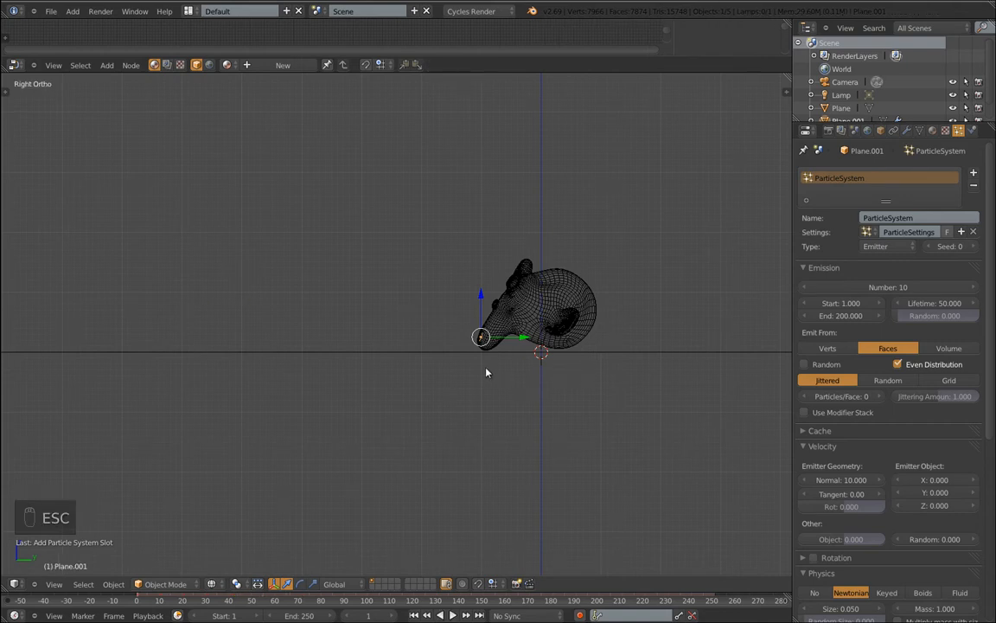
Add a UV sphere and move it away from the monkey head, beyond the edge of the large ground plane.
{"action": "scroll", "coordinate": [487, 370], "scroll_direction": "up", "scroll_amount": 4}
{"action": "key", "text": "space"}
{"action": "mouse_move", "coordinate": [487, 370]}
{"action": "mouse_move", "coordinate": [554, 368]}
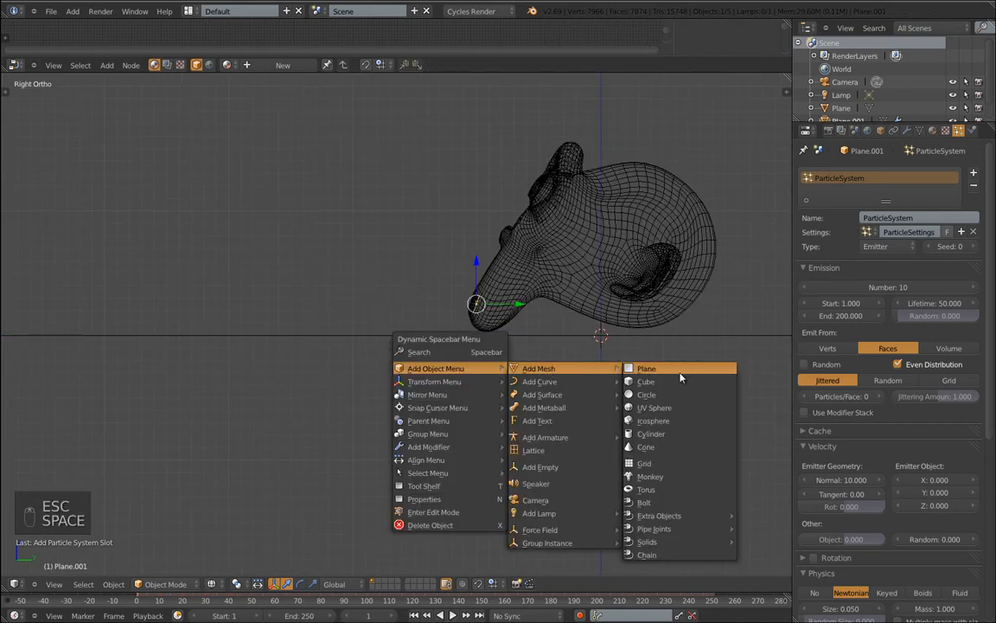
{"action": "left_click", "coordinate": [652, 413]}
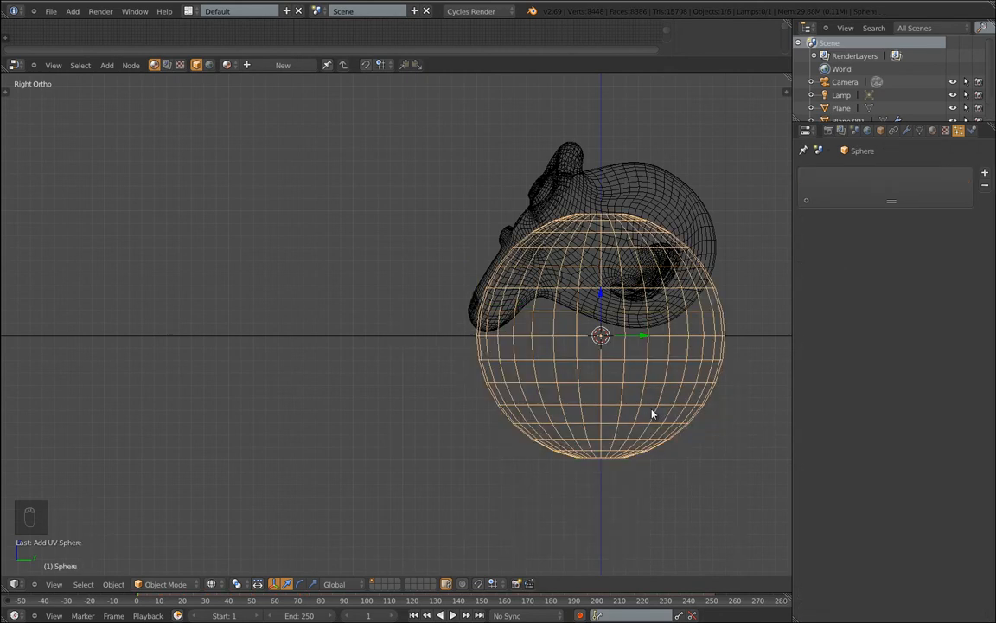
{"action": "scroll", "coordinate": [538, 380], "scroll_direction": "down", "scroll_amount": 8}
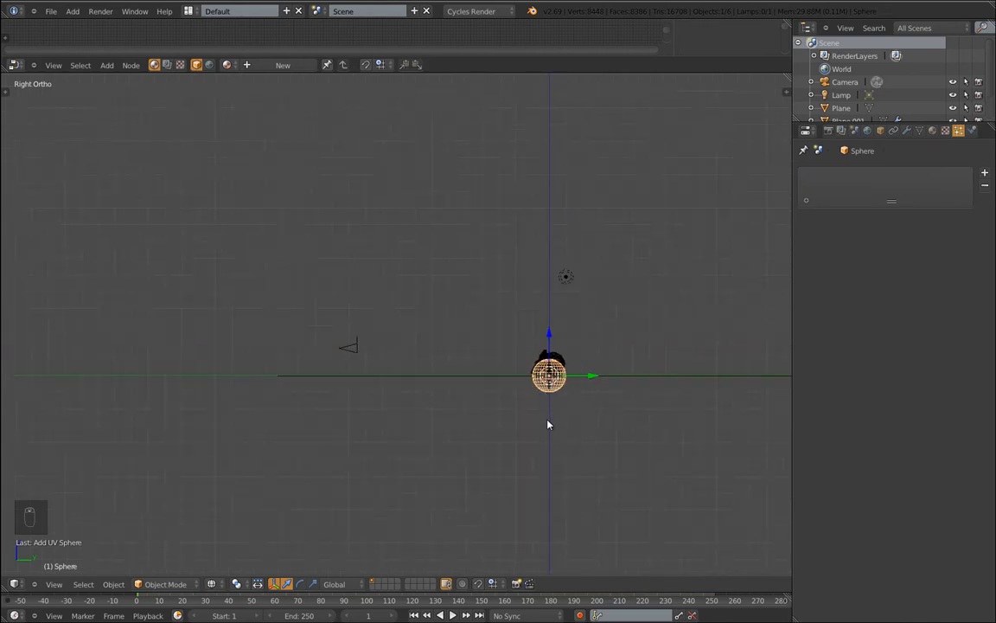
{"action": "middle_click_drag", "start_coordinate": [448, 409], "coordinate": [545, 402]}
{"action": "key", "text": "g"}
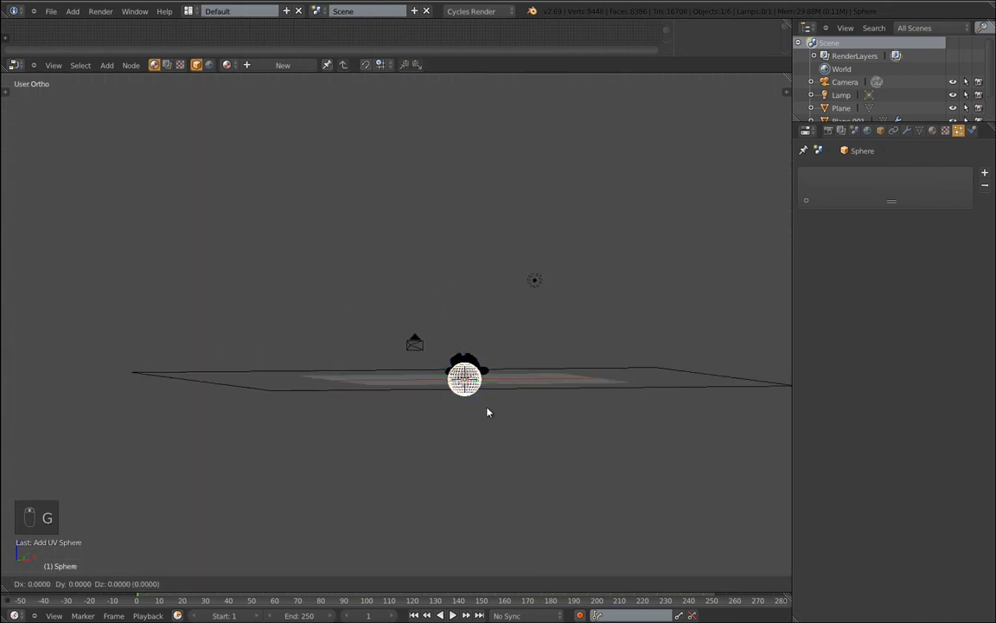
{"action": "left_click", "coordinate": [254, 456]}
{"action": "scroll", "coordinate": [296, 454], "scroll_direction": "down", "scroll_amount": 4}
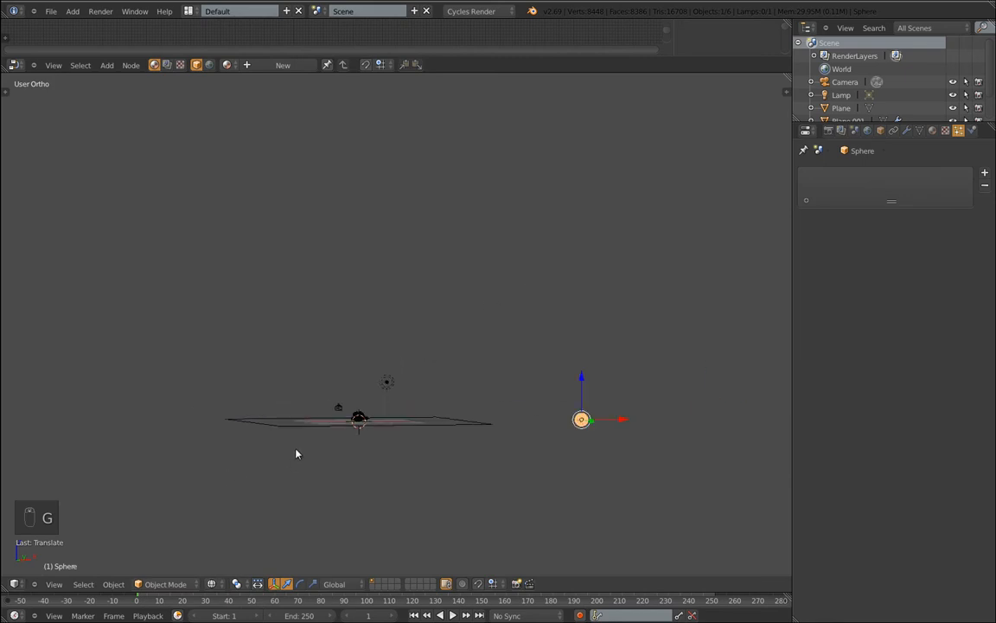
Scale the sphere down to about 0.26 of its size.
{"action": "key", "text": "s"}
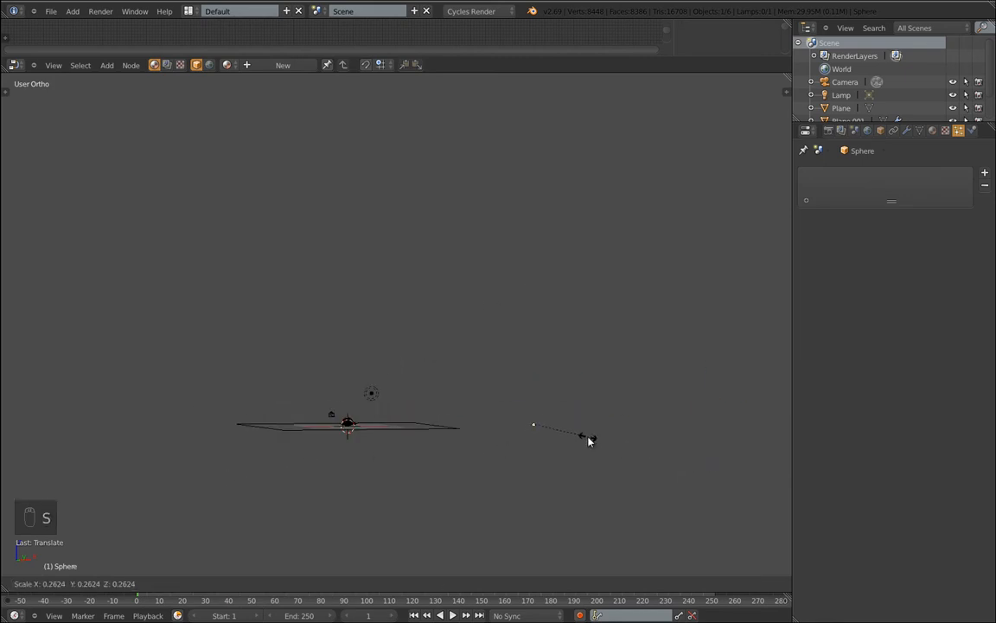
{"action": "left_click", "coordinate": [588, 439]}
{"action": "scroll", "coordinate": [543, 444], "scroll_direction": "up", "scroll_amount": 6}
{"action": "scroll", "coordinate": [543, 445], "scroll_direction": "up", "scroll_amount": 6}
{"action": "scroll", "coordinate": [427, 368], "scroll_direction": "down", "scroll_amount": 6}
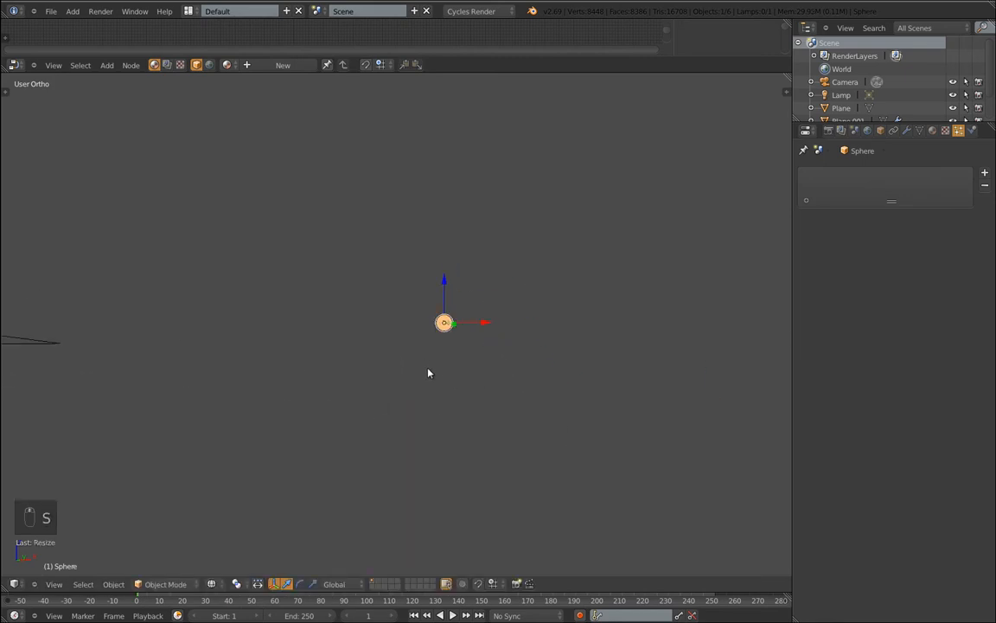
Apply smooth shading to the small sphere.
{"action": "middle_click_drag", "start_coordinate": [218, 350], "coordinate": [511, 407], "text": "shift"}
{"action": "middle_click_drag", "start_coordinate": [402, 358], "coordinate": [415, 406]}
{"action": "left_click", "coordinate": [6, 90]}
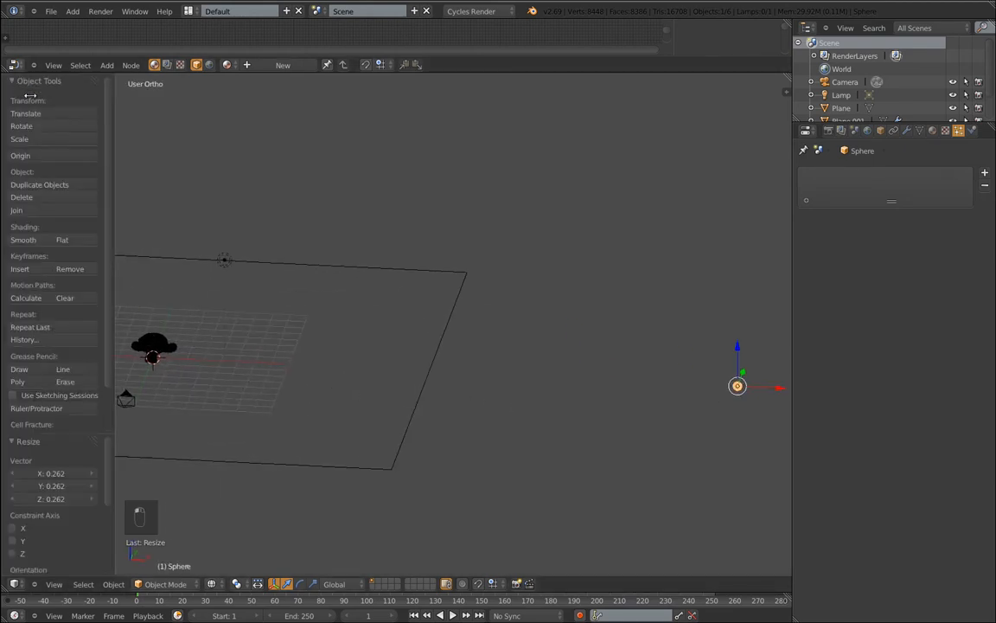
{"action": "left_click", "coordinate": [43, 240]}
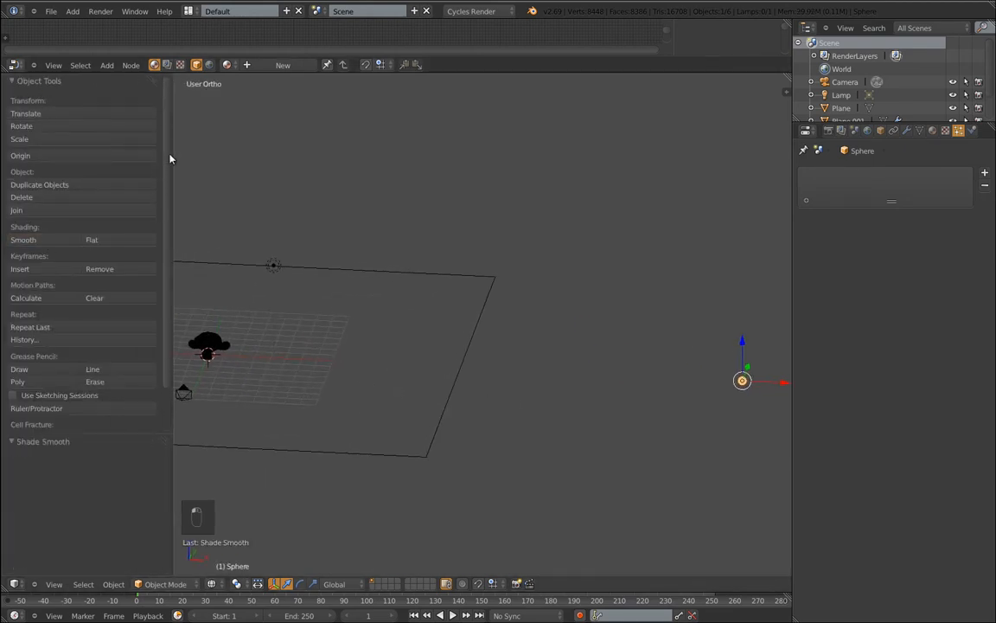
{"action": "left_click_drag", "start_coordinate": [172, 154], "coordinate": [13, 160]}
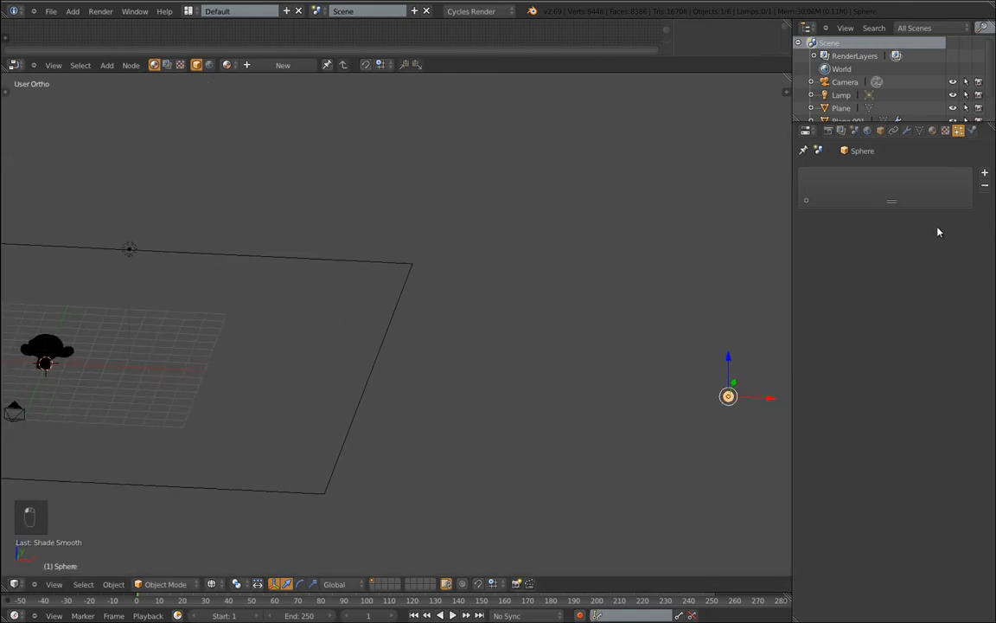
Give the sphere a new material with a Mix Shader combining Diffuse BSDF and Emission.
{"action": "left_click", "coordinate": [933, 131]}
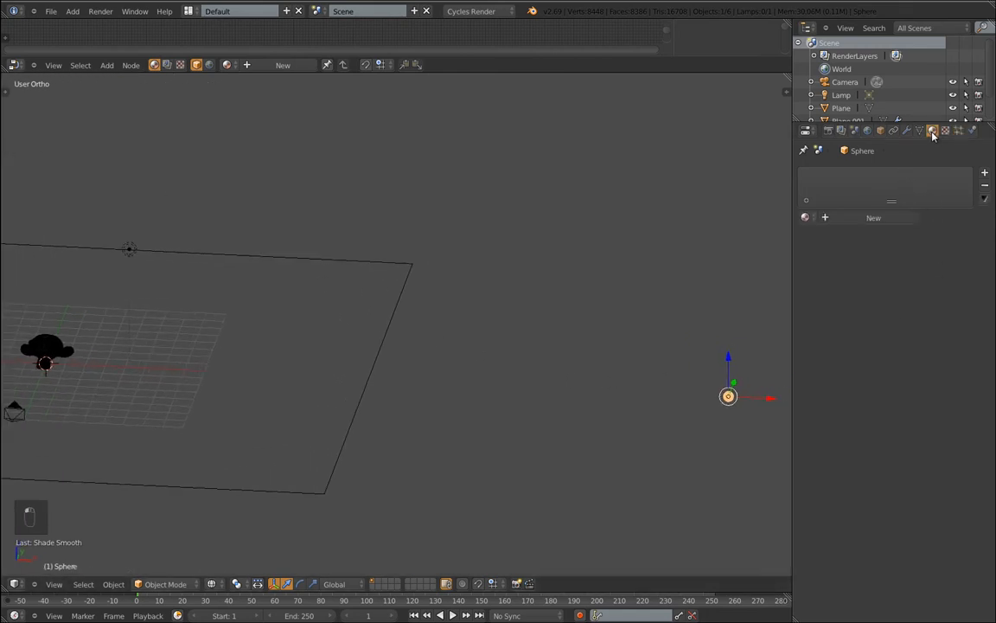
{"action": "left_click", "coordinate": [873, 218]}
{"action": "left_click", "coordinate": [899, 286]}
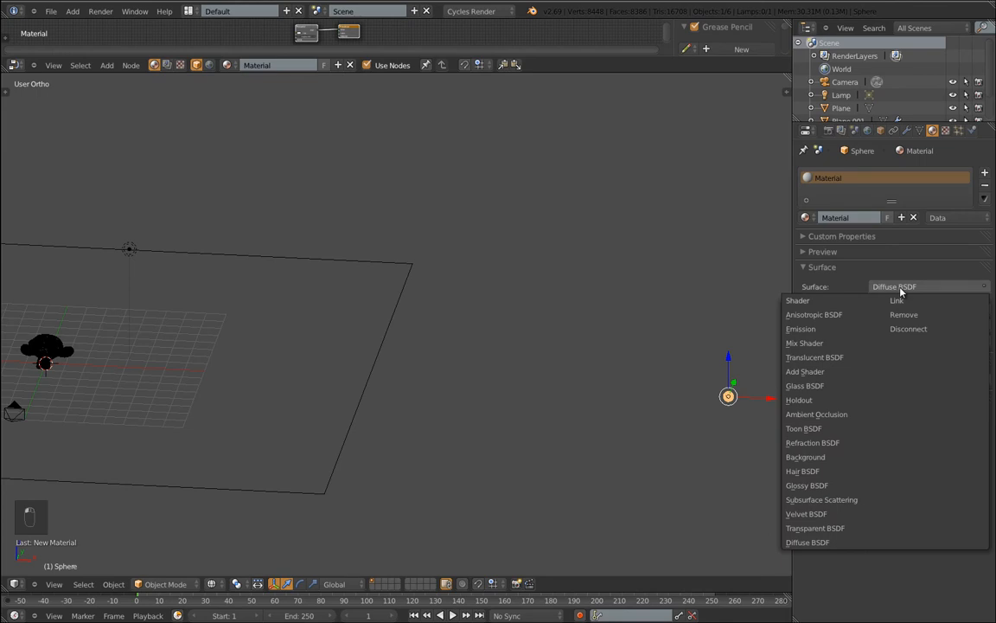
{"action": "left_click", "coordinate": [839, 287]}
{"action": "left_click", "coordinate": [898, 288]}
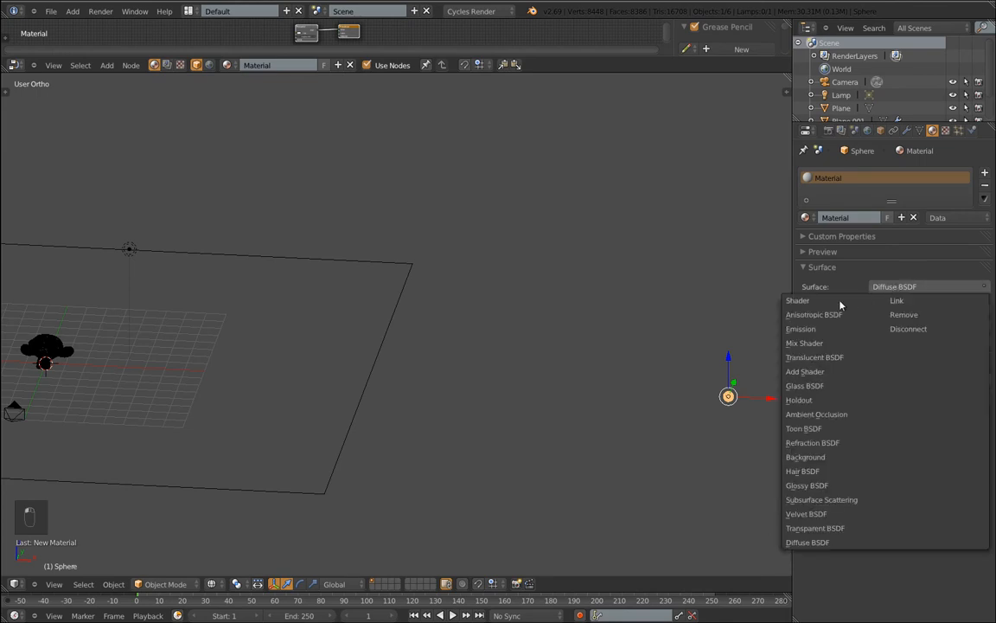
{"action": "left_click", "coordinate": [822, 343]}
{"action": "left_click", "coordinate": [903, 326]}
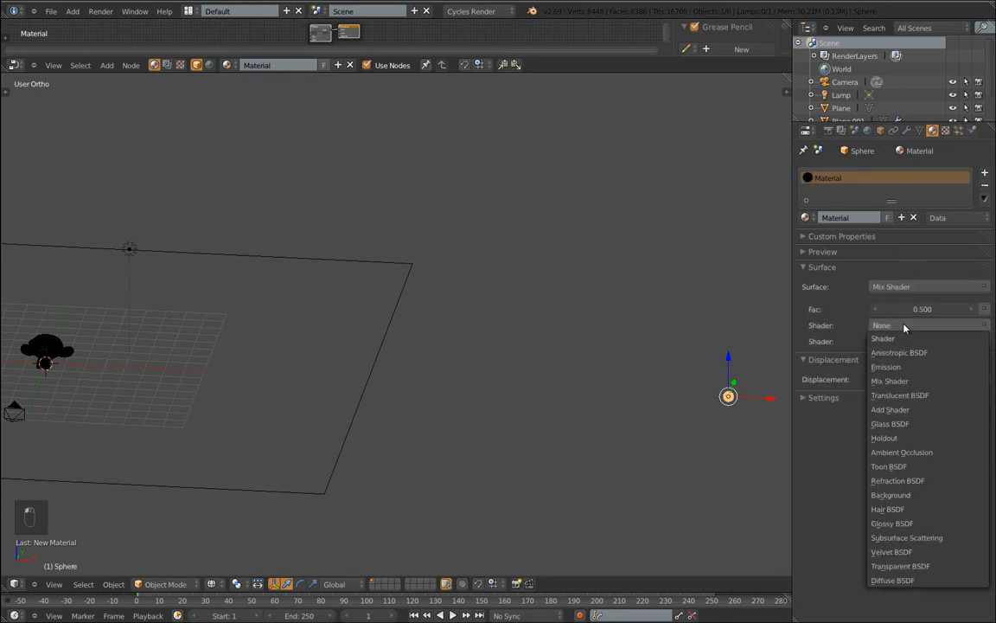
{"action": "left_click", "coordinate": [891, 579]}
{"action": "left_click", "coordinate": [882, 389]}
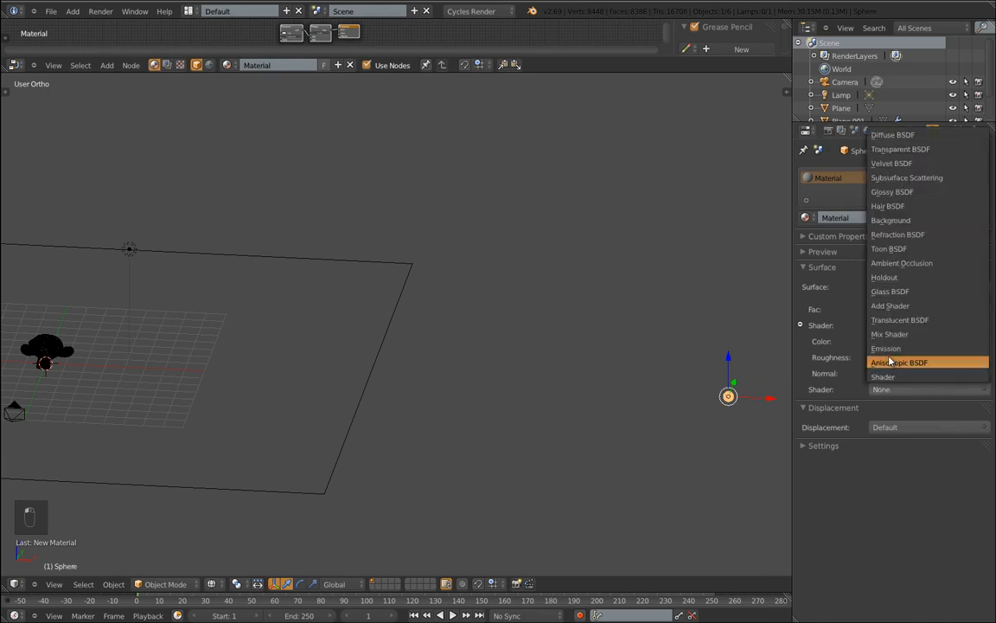
{"action": "left_click", "coordinate": [886, 345]}
Drive the sphere material's mix factor with Layer Weight Facing and set the Emission color to cyan.
{"action": "left_click", "coordinate": [983, 310]}
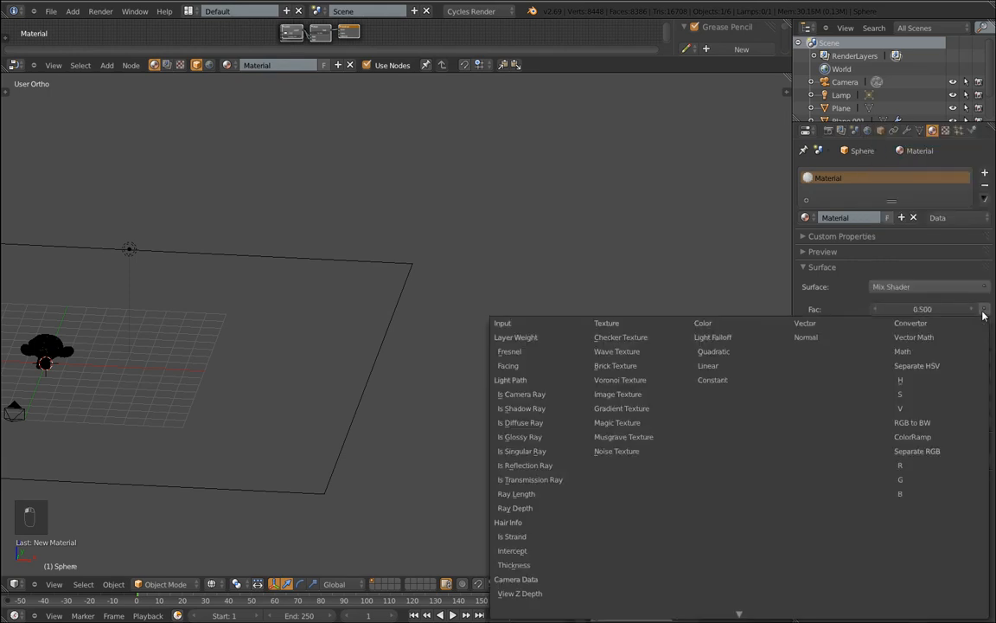
{"action": "left_click", "coordinate": [984, 310]}
{"action": "left_click", "coordinate": [509, 365]}
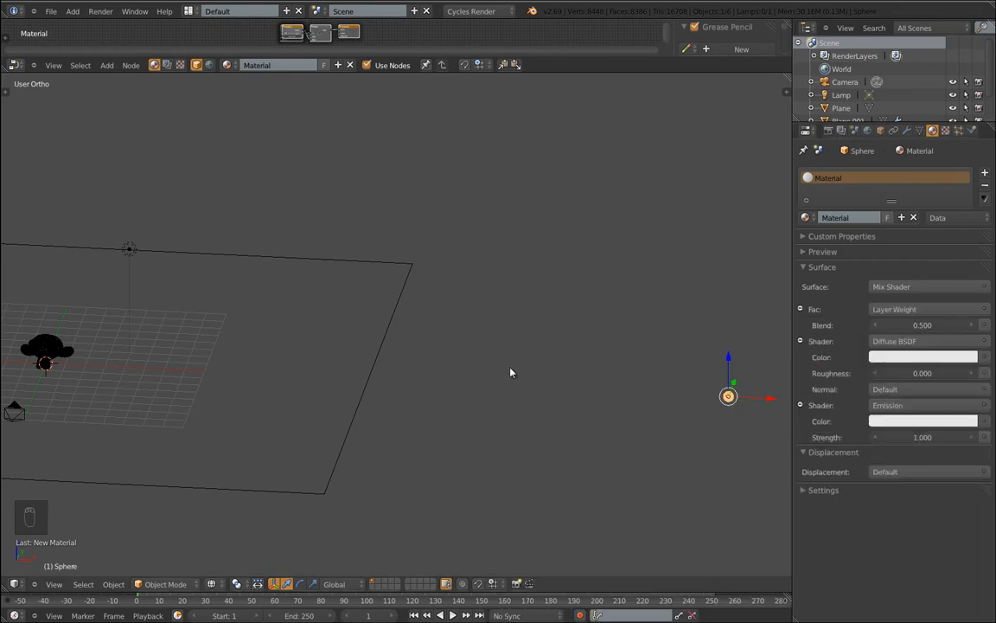
{"action": "left_click", "coordinate": [897, 421]}
{"action": "mouse_move", "coordinate": [852, 277]}
{"action": "left_mouse_down"}
{"action": "mouse_move", "coordinate": [907, 245]}
{"action": "mouse_move", "coordinate": [914, 214]}
{"action": "left_mouse_up"}
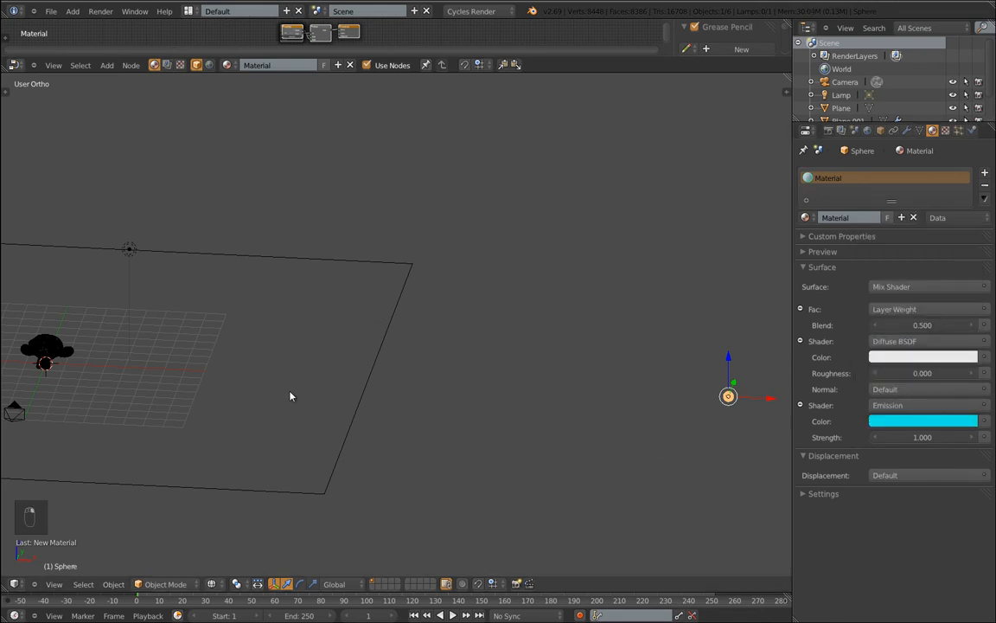
Give the large ground plane a new material with a Mix Shader combining Diffuse BSDF and Glossy BSDF.
{"action": "middle_click_drag", "start_coordinate": [291, 396], "coordinate": [592, 420], "text": "shift"}
{"action": "right_click", "coordinate": [601, 417]}
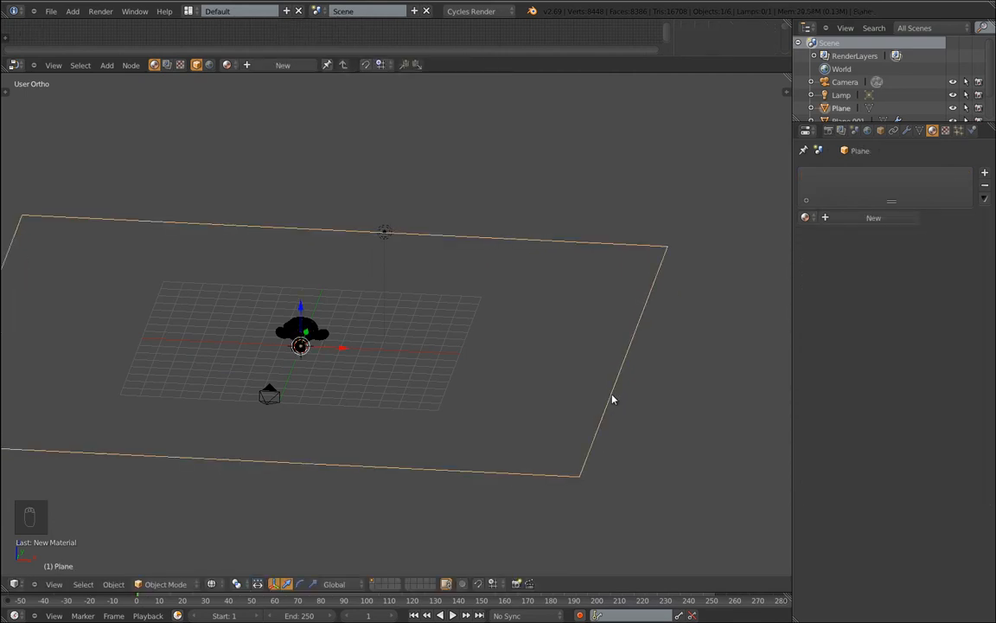
{"action": "left_click", "coordinate": [873, 219]}
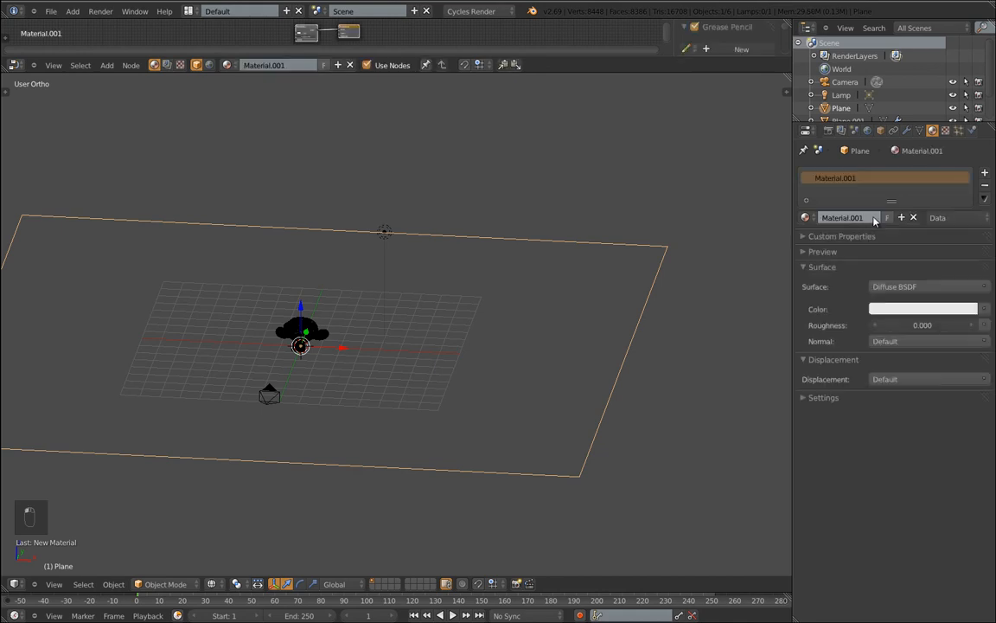
{"action": "left_click", "coordinate": [897, 288]}
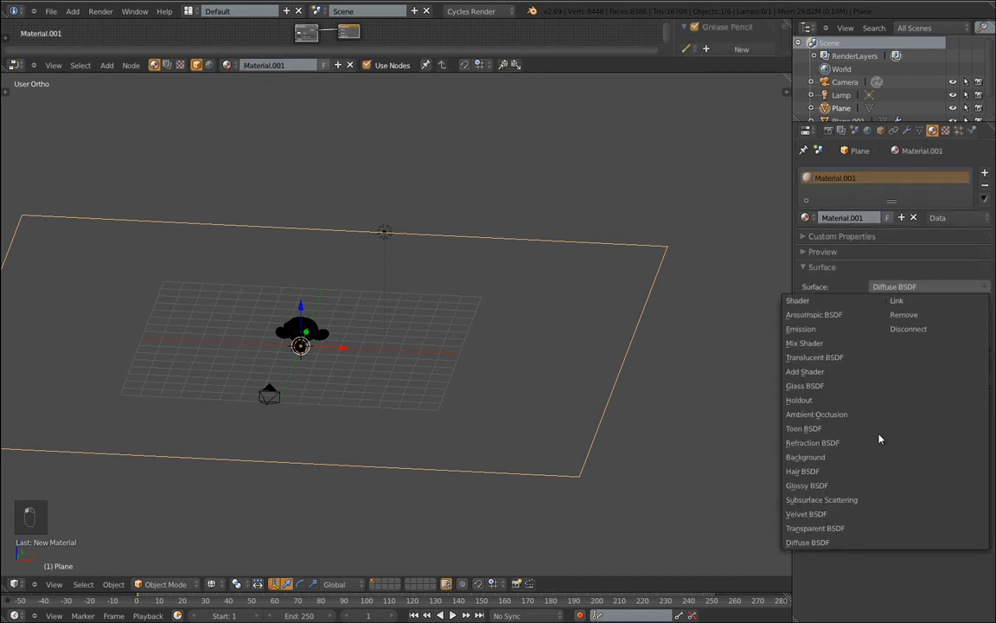
{"action": "left_click", "coordinate": [850, 342]}
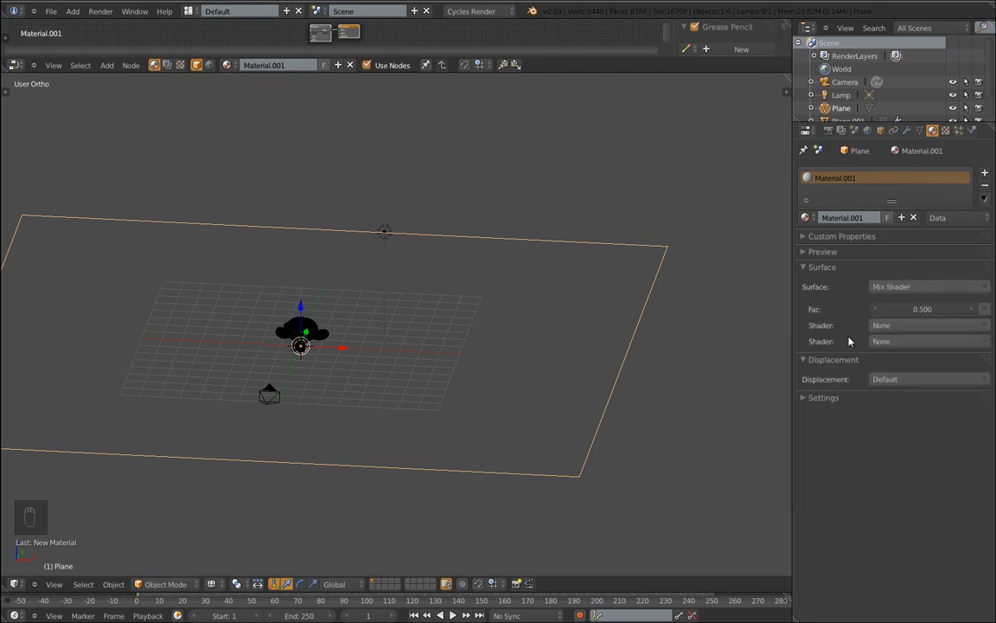
{"action": "left_click", "coordinate": [899, 325]}
{"action": "left_click", "coordinate": [925, 522]}
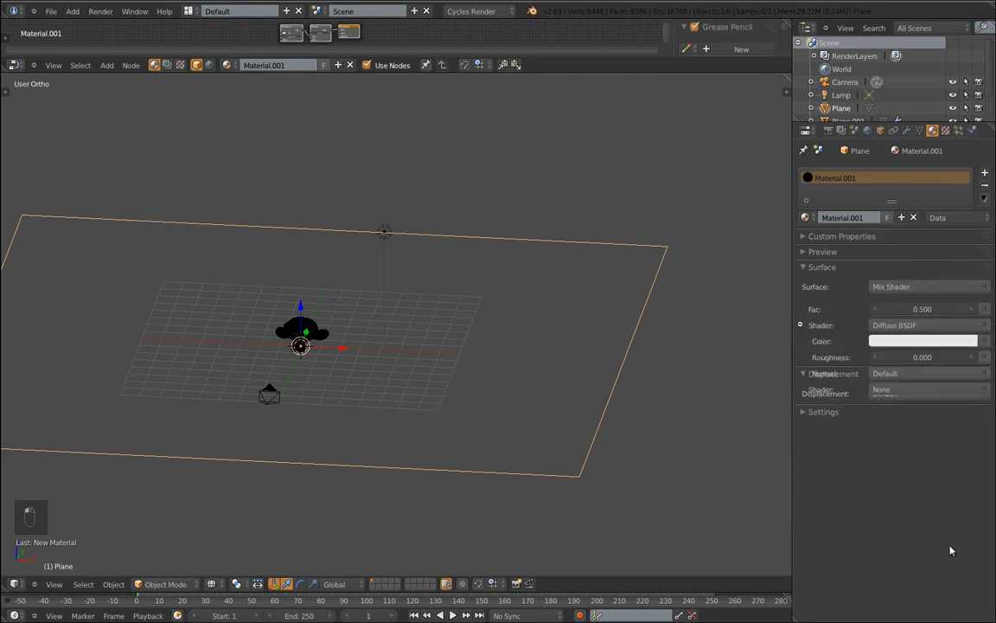
{"action": "left_click", "coordinate": [925, 389]}
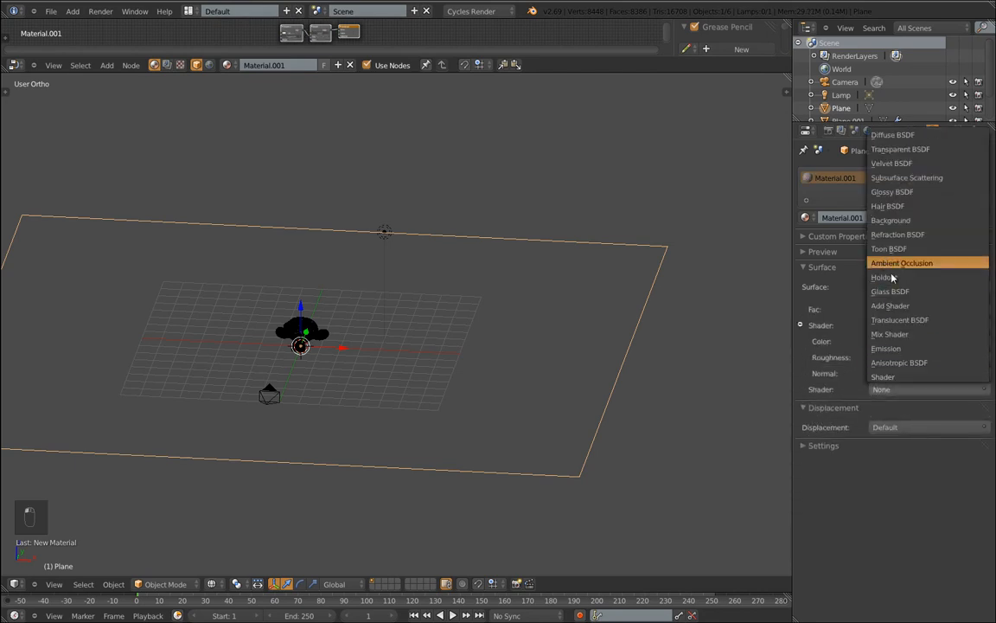
{"action": "left_click", "coordinate": [891, 192]}
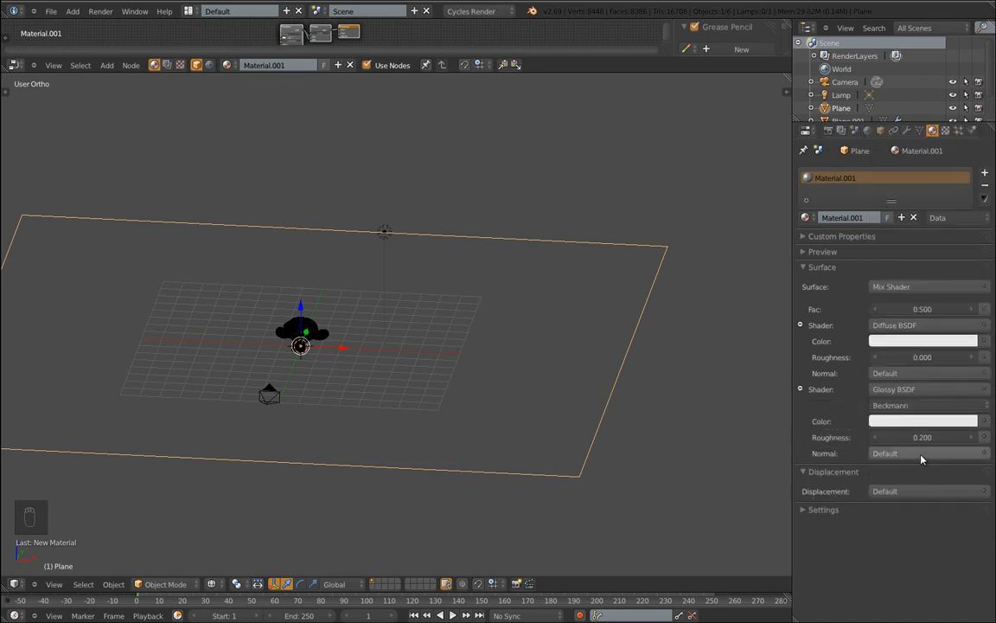
Set the ground material's Glossy roughness to 0.1 and its mix factor to 0.3, with the material preview shown.
{"action": "left_click", "coordinate": [879, 440]}
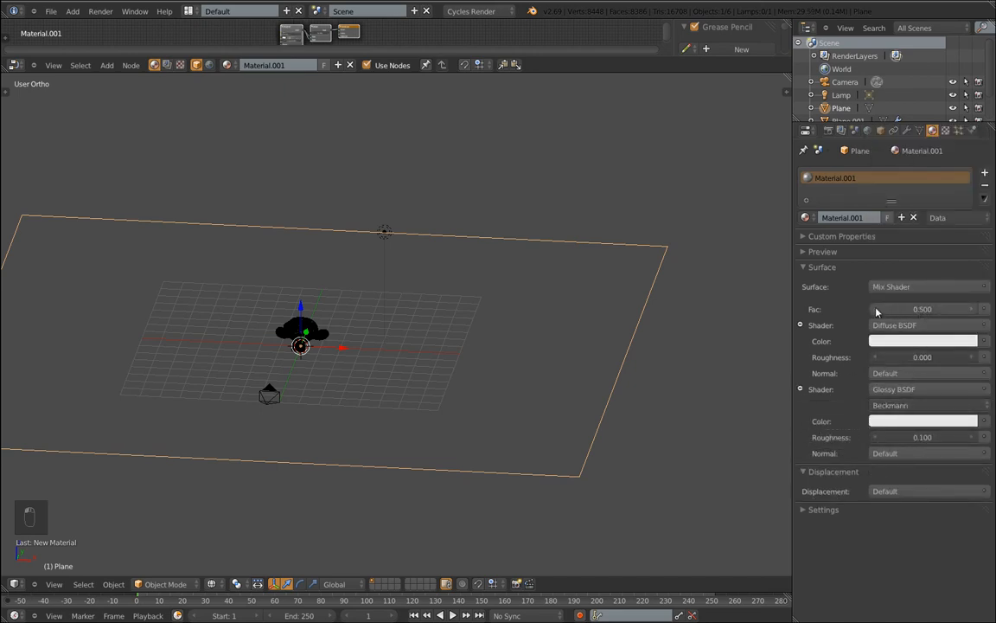
{"action": "left_click", "coordinate": [845, 251]}
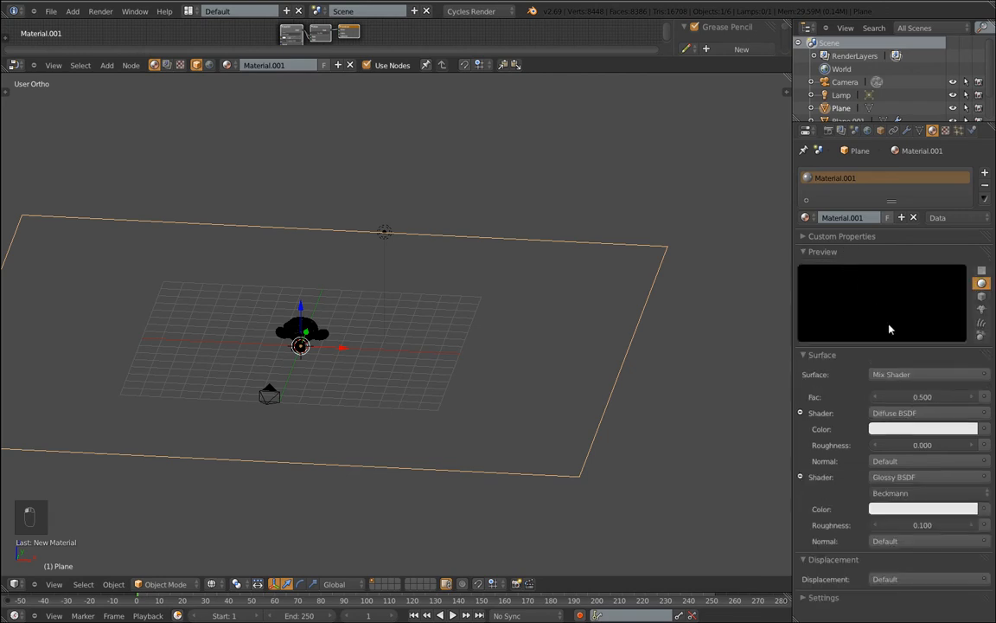
{"action": "left_click", "coordinate": [876, 397]}
{"action": "left_click", "coordinate": [876, 398]}
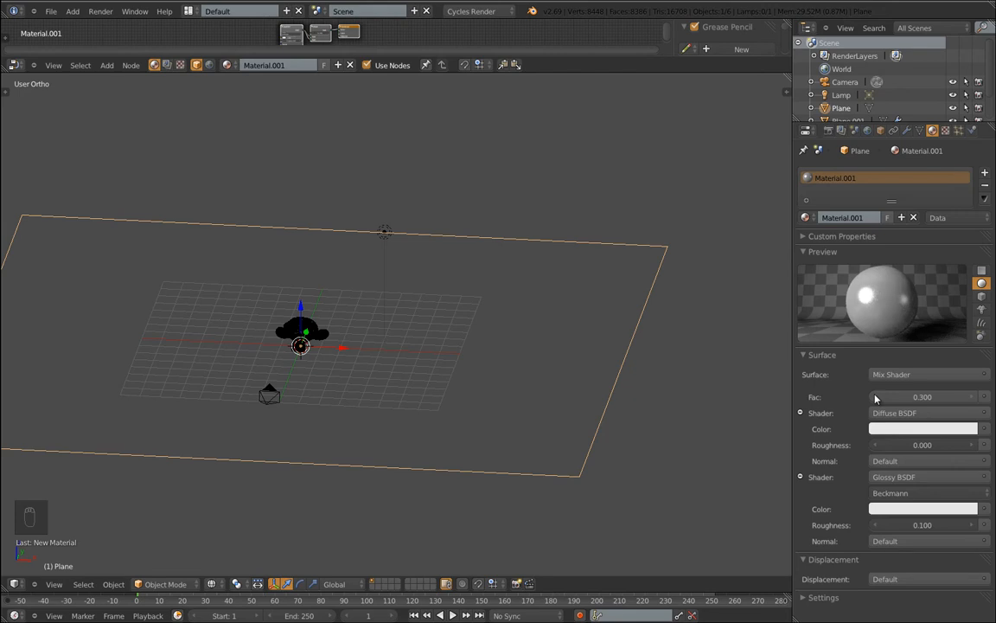
Brighten the ground material's Glossy color to white and set the mix factor to 0.2.
{"action": "left_click", "coordinate": [934, 430]}
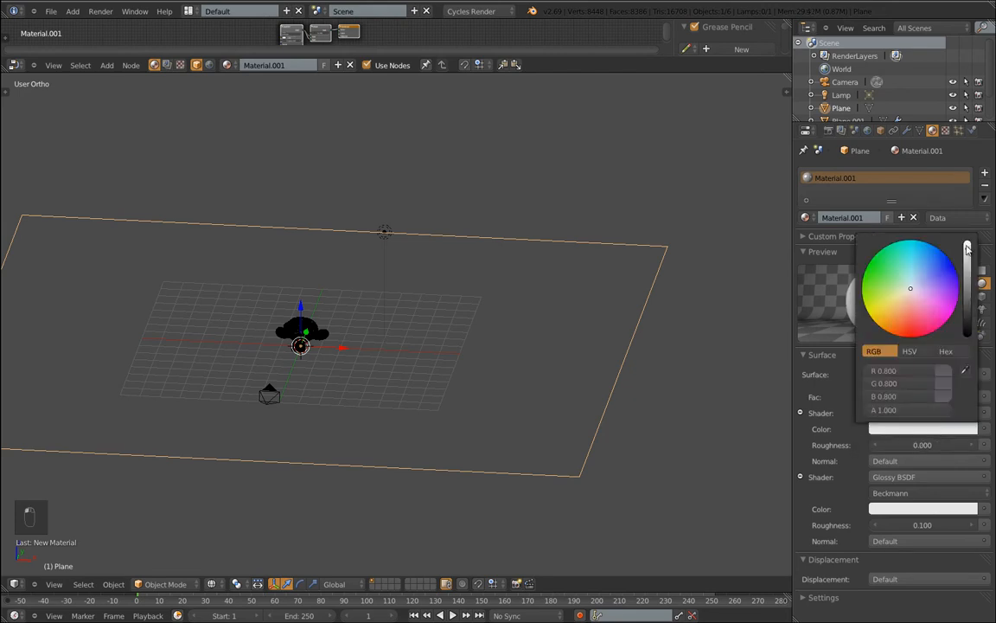
{"action": "left_click", "coordinate": [956, 509]}
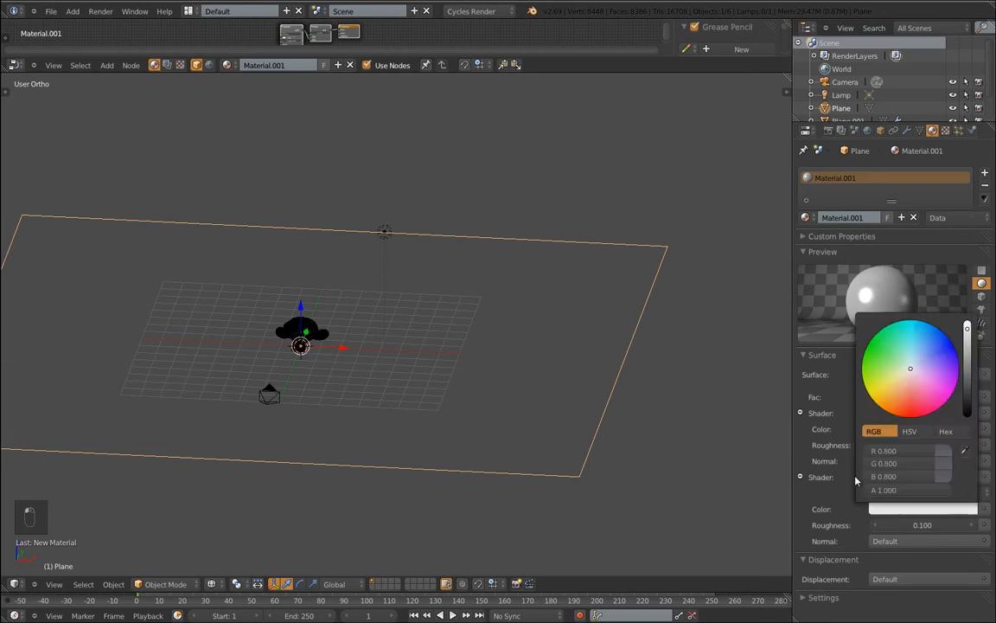
{"action": "left_click_drag", "start_coordinate": [968, 332], "coordinate": [961, 310]}
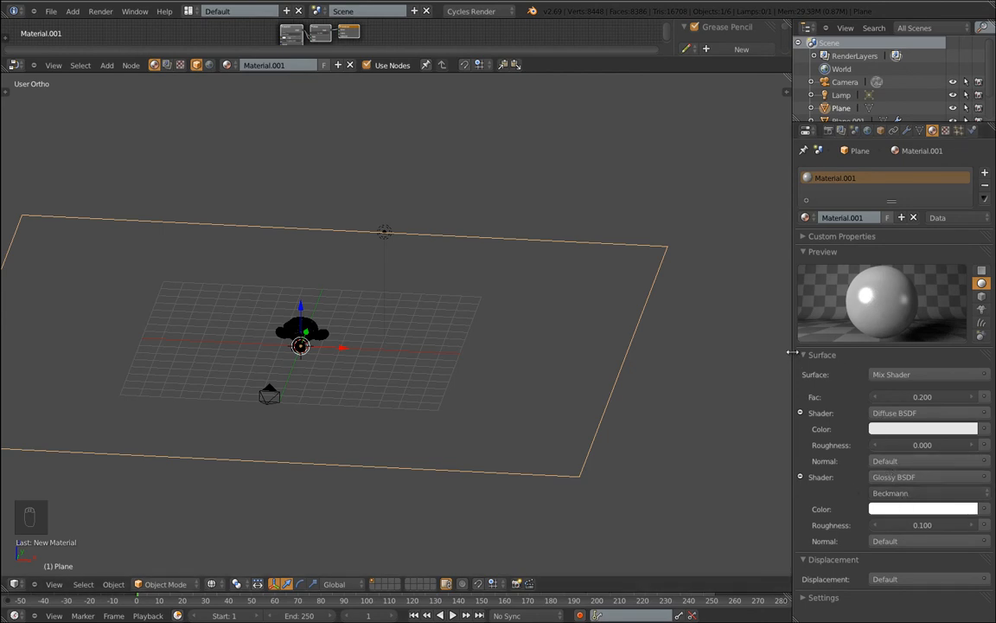
Switch the viewport from wireframe to solid shading with the head and ground plane in an angled view.
{"action": "middle_click_drag", "start_coordinate": [553, 325], "coordinate": [486, 337]}
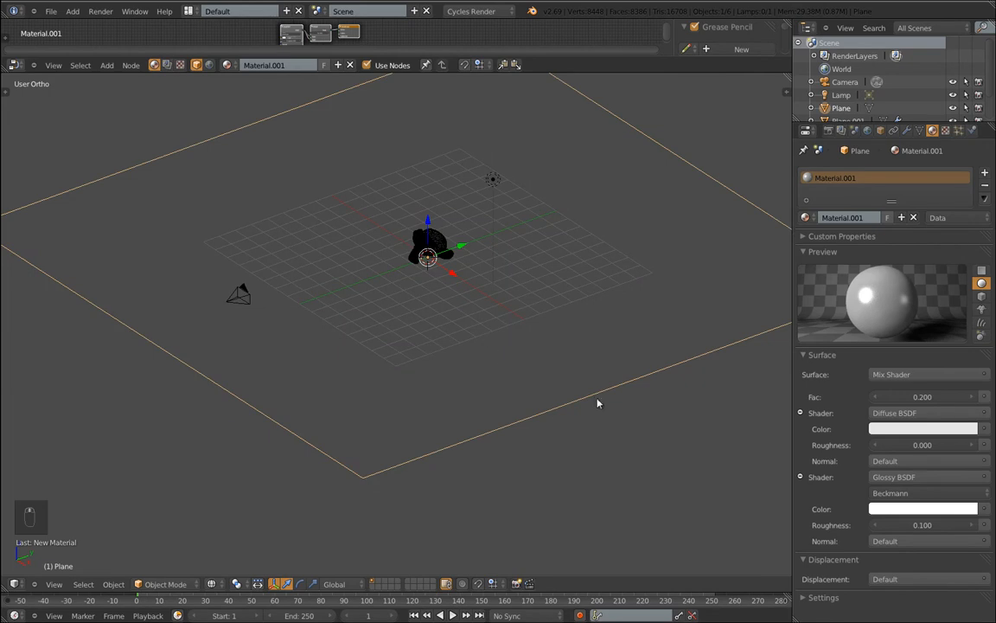
{"action": "key", "text": "z"}
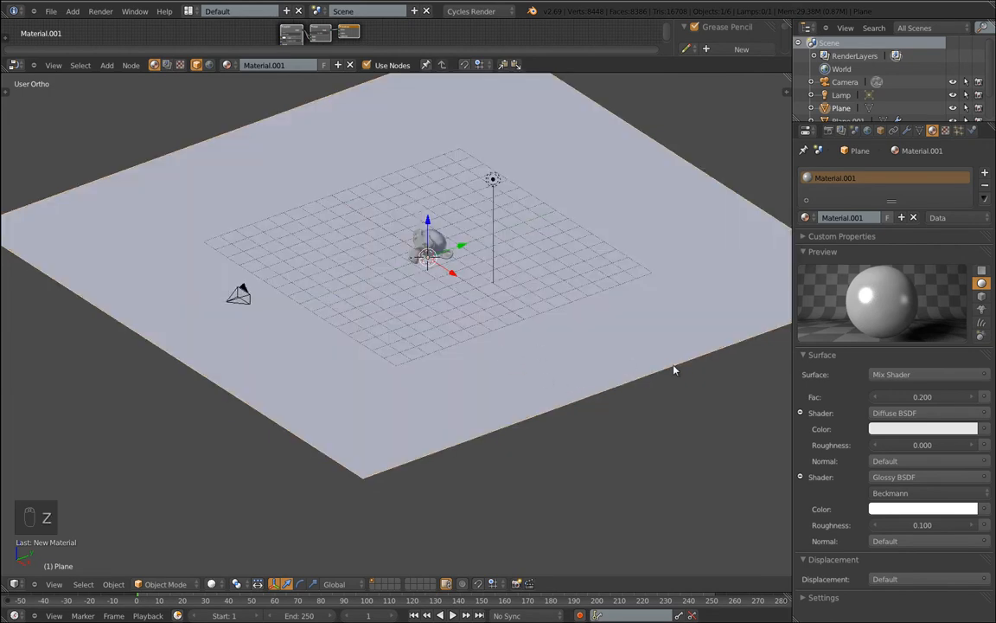
Give the monkey head a new material with a Mix Shader combining Diffuse BSDF and Anisotropic BSDF.
{"action": "right_click", "coordinate": [424, 237]}
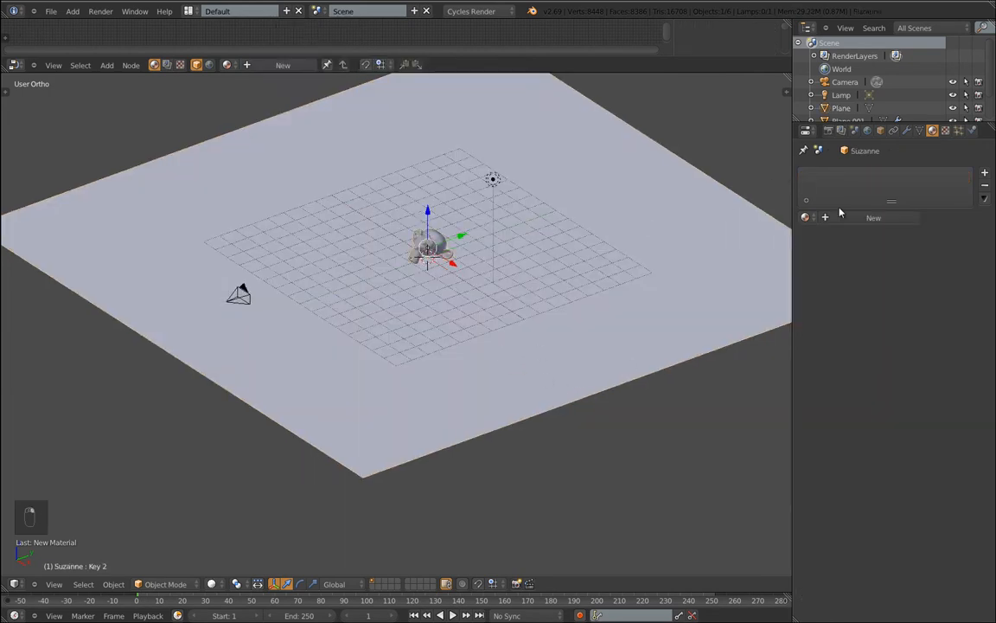
{"action": "left_click", "coordinate": [863, 219]}
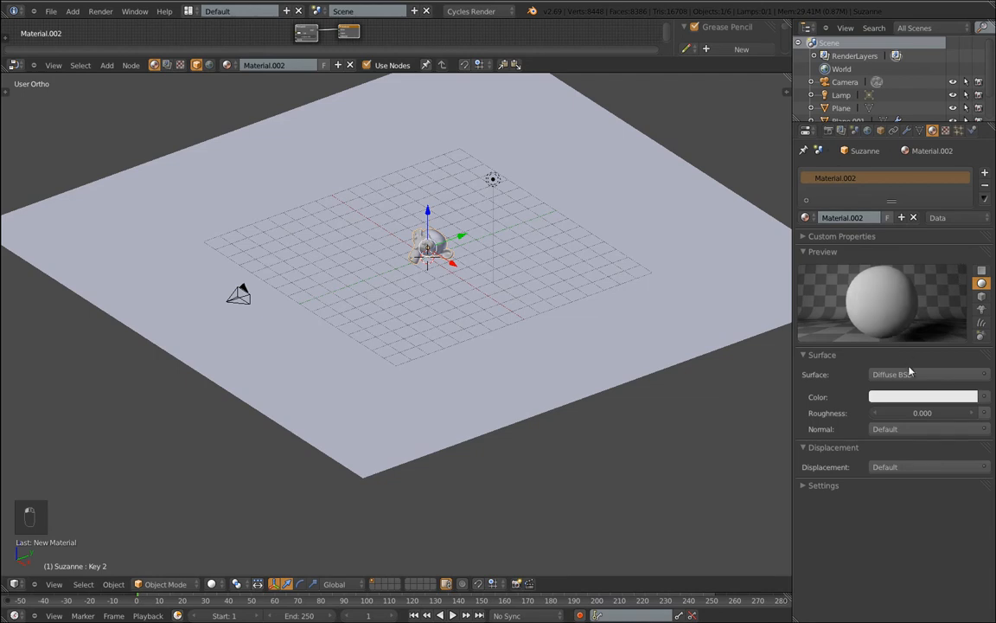
{"action": "left_click", "coordinate": [910, 374]}
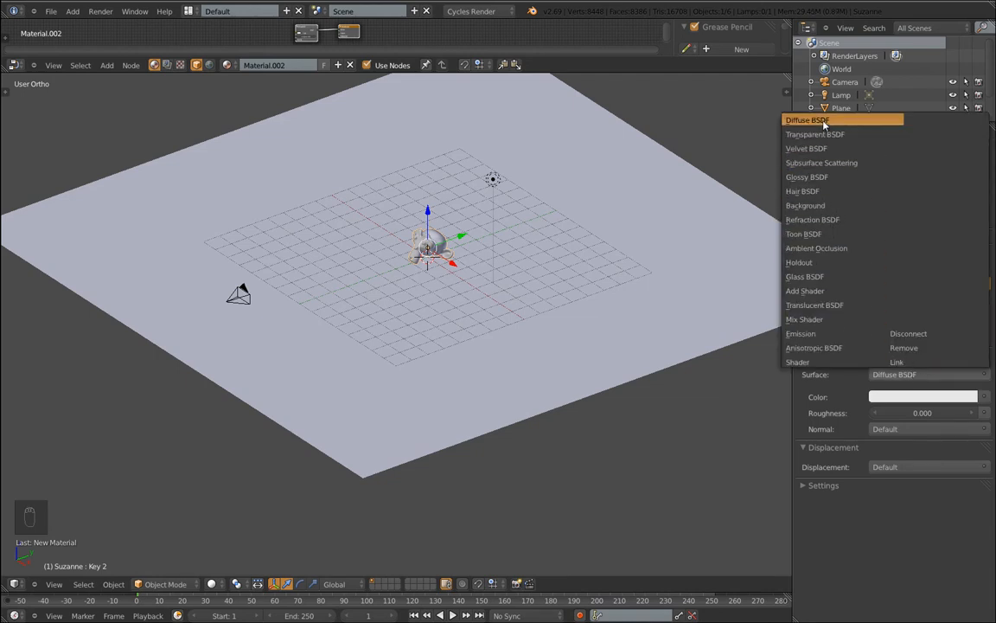
{"action": "left_click", "coordinate": [812, 320]}
{"action": "left_click", "coordinate": [925, 413]}
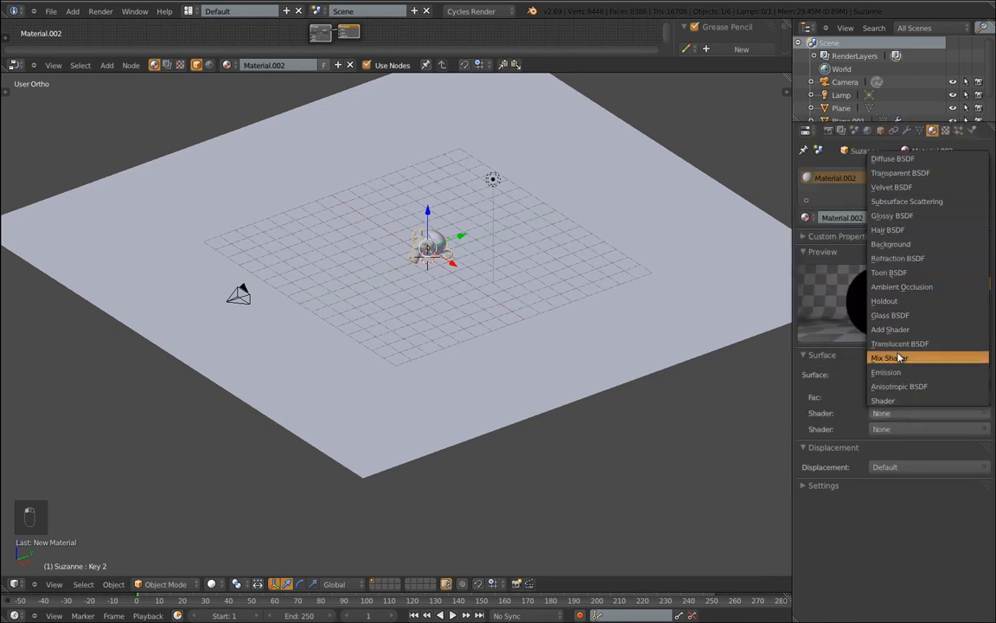
{"action": "left_click", "coordinate": [897, 160]}
{"action": "left_click", "coordinate": [900, 477]}
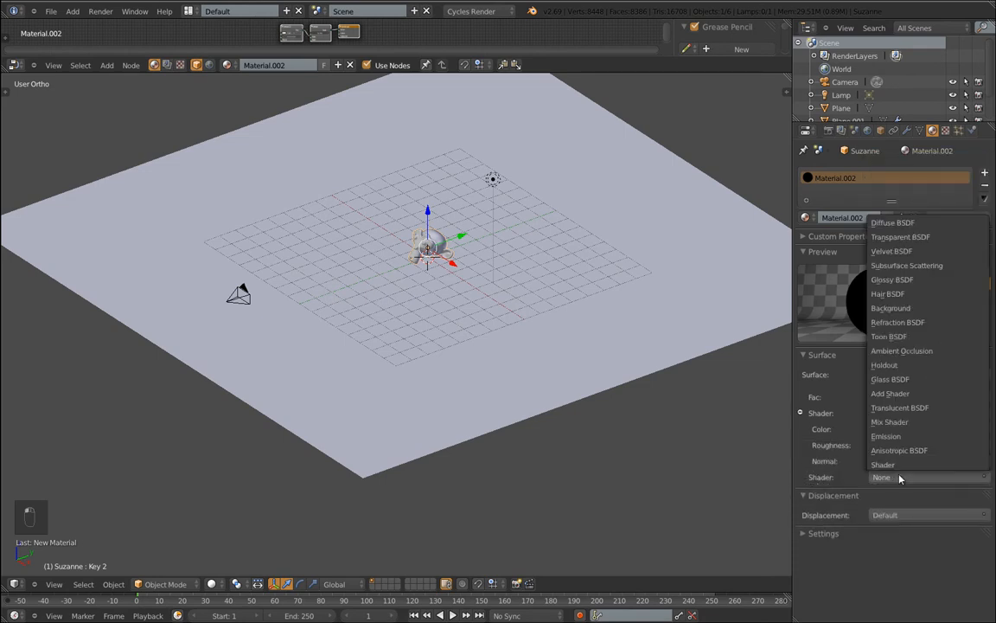
{"action": "left_click", "coordinate": [896, 286]}
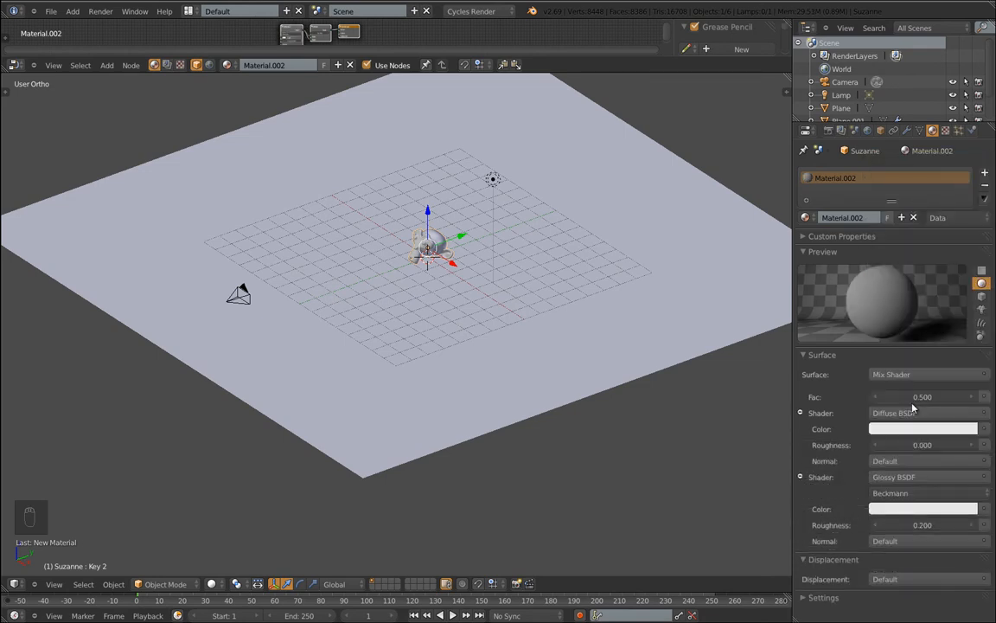
{"action": "left_click", "coordinate": [895, 476]}
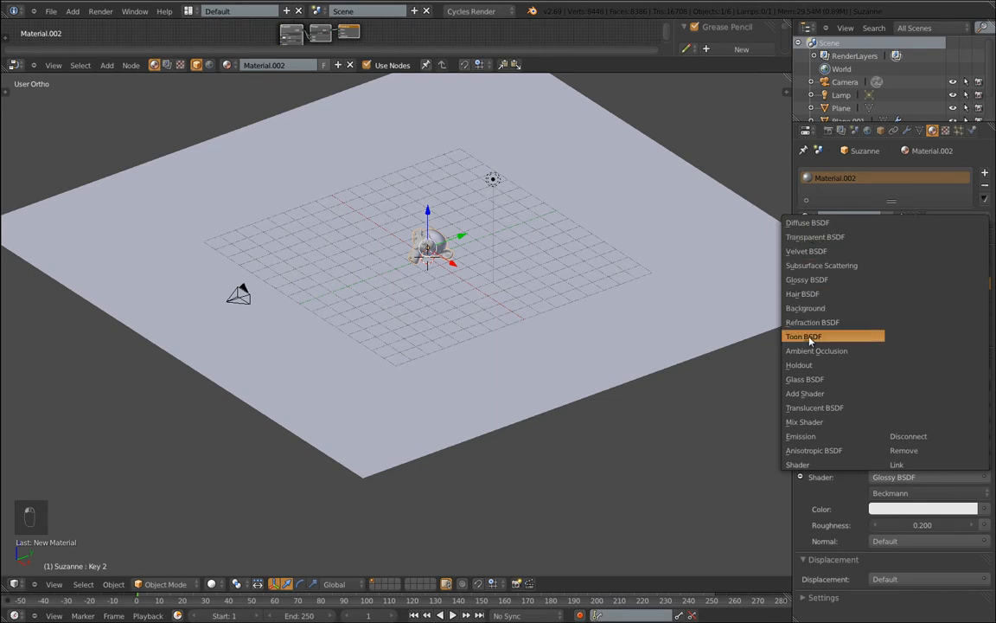
{"action": "left_click", "coordinate": [813, 456]}
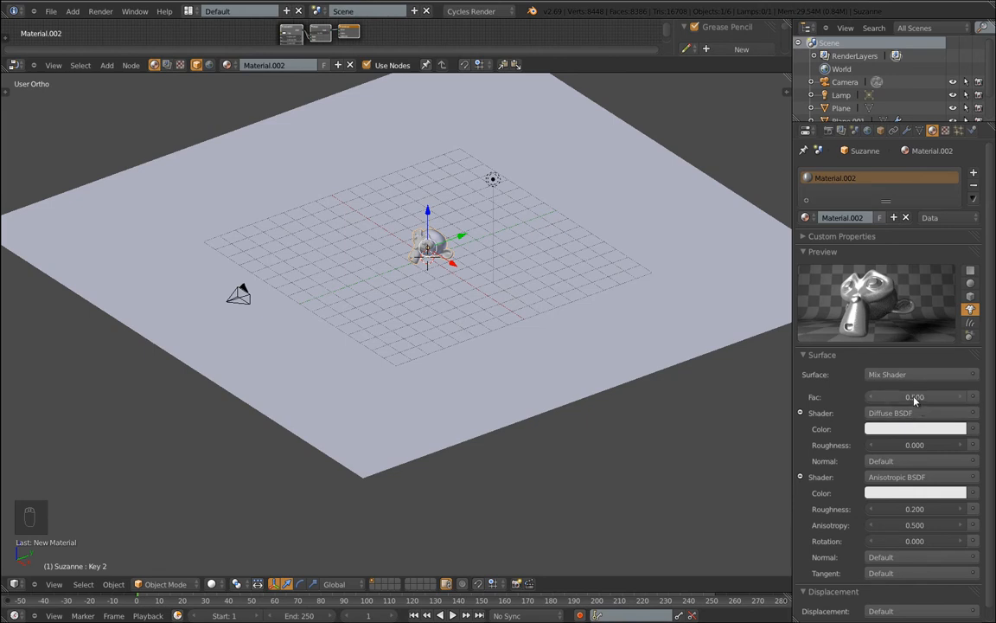
Set the head material's mix factor to 0.3 and Anisotropic roughness to 0.1, and darken its Diffuse color to mid grey.
{"action": "left_click", "coordinate": [871, 398]}
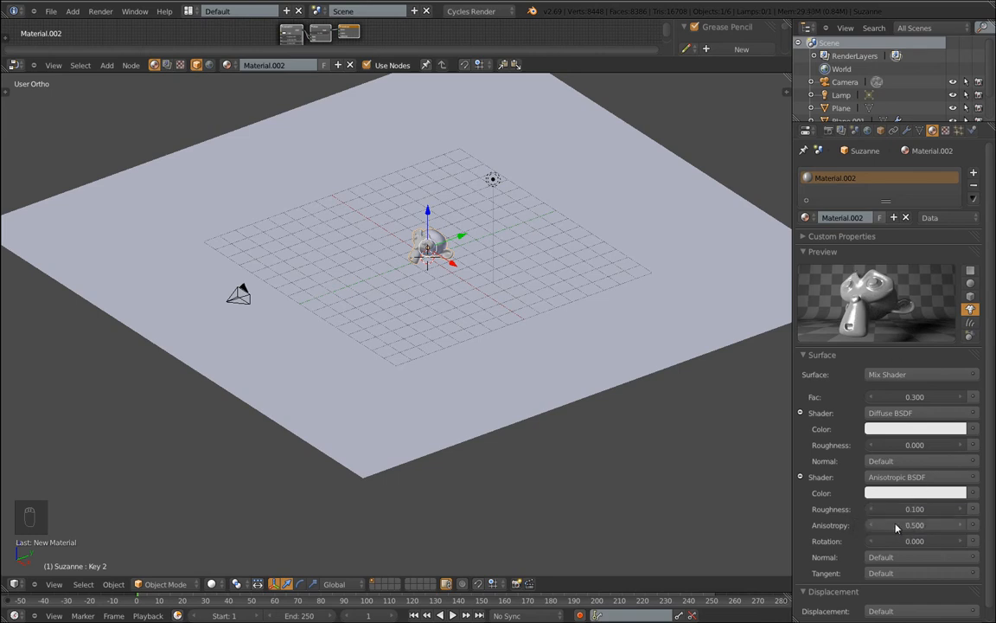
{"action": "left_click", "coordinate": [918, 426]}
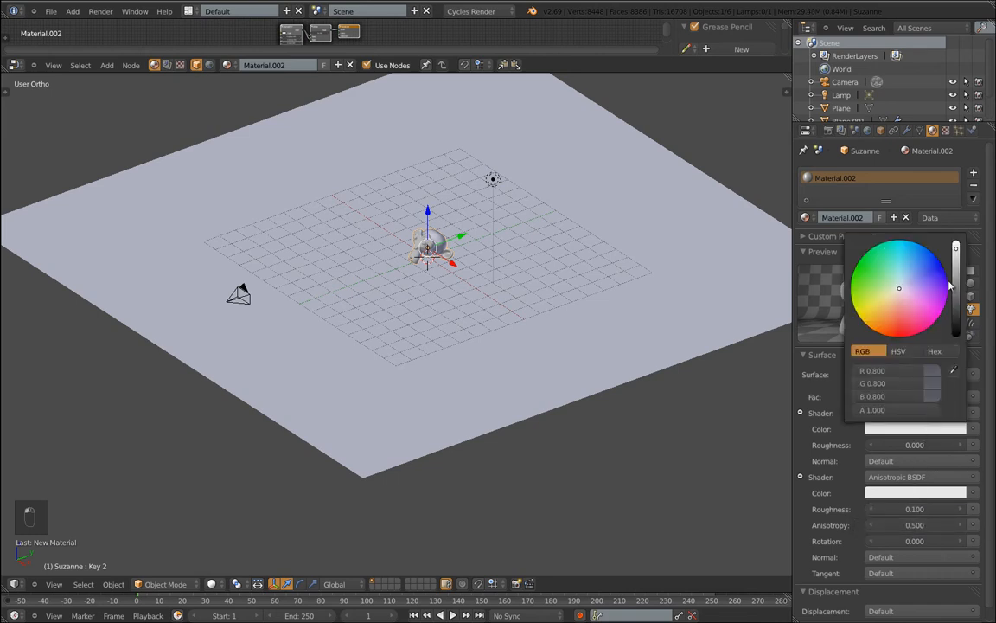
{"action": "left_click_drag", "start_coordinate": [956, 251], "coordinate": [961, 290]}
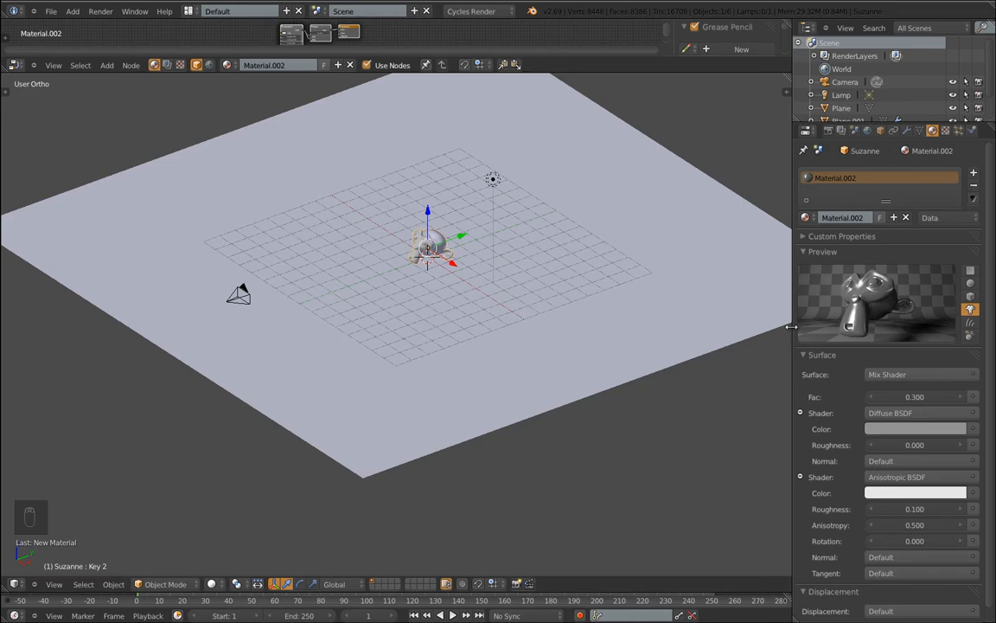
Preview the scene and its animation in rendered shading, then return the viewport to solid shading.
{"action": "middle_click_drag", "start_coordinate": [396, 249], "coordinate": [426, 299]}
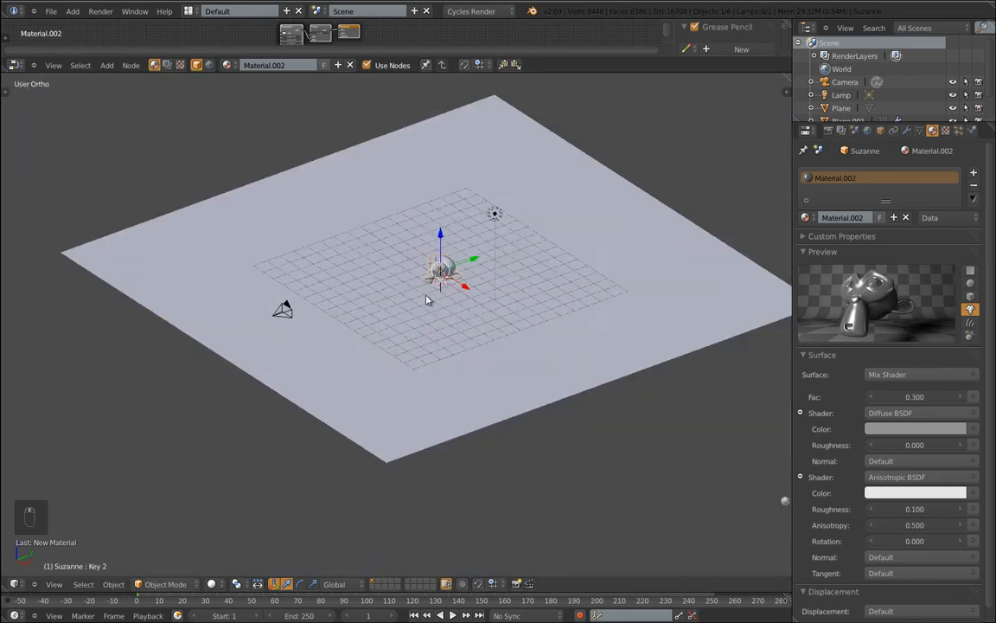
{"action": "left_click", "coordinate": [211, 584]}
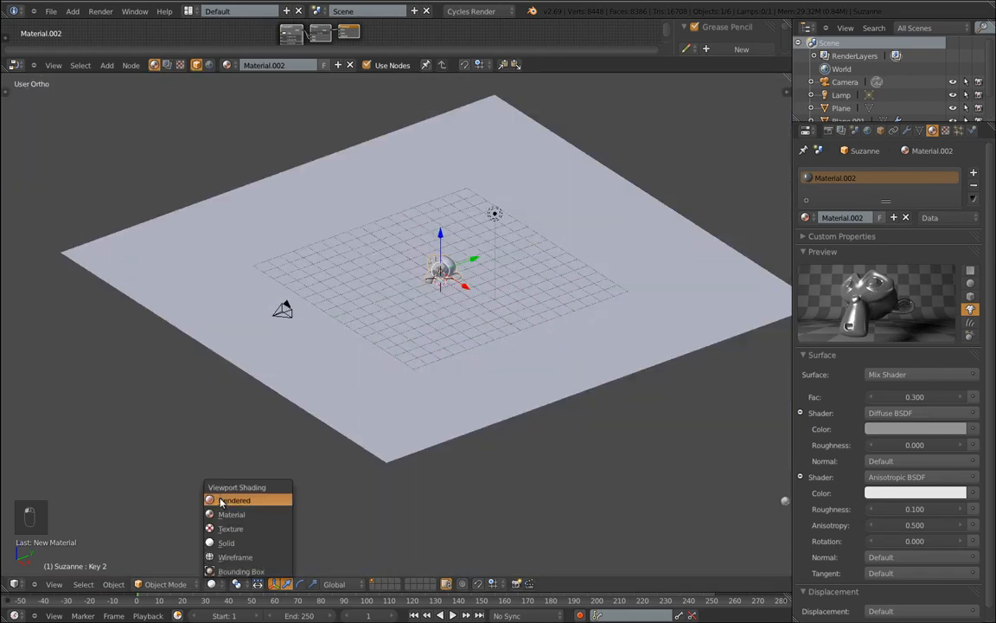
{"action": "left_click", "coordinate": [220, 503]}
{"action": "scroll", "coordinate": [400, 278], "scroll_direction": "up", "scroll_amount": 4}
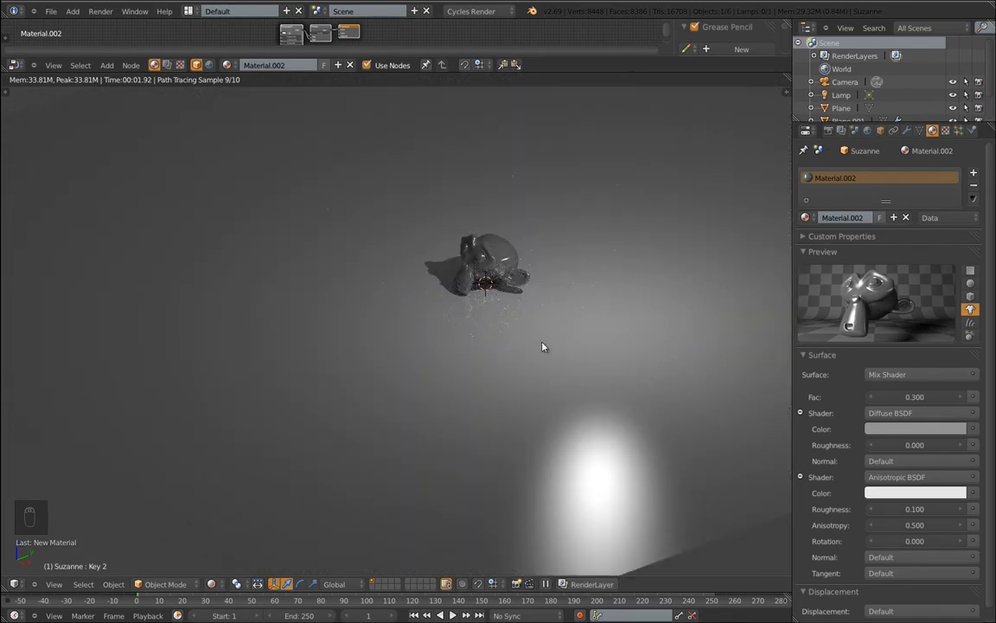
{"action": "key", "text": "alt+a"}
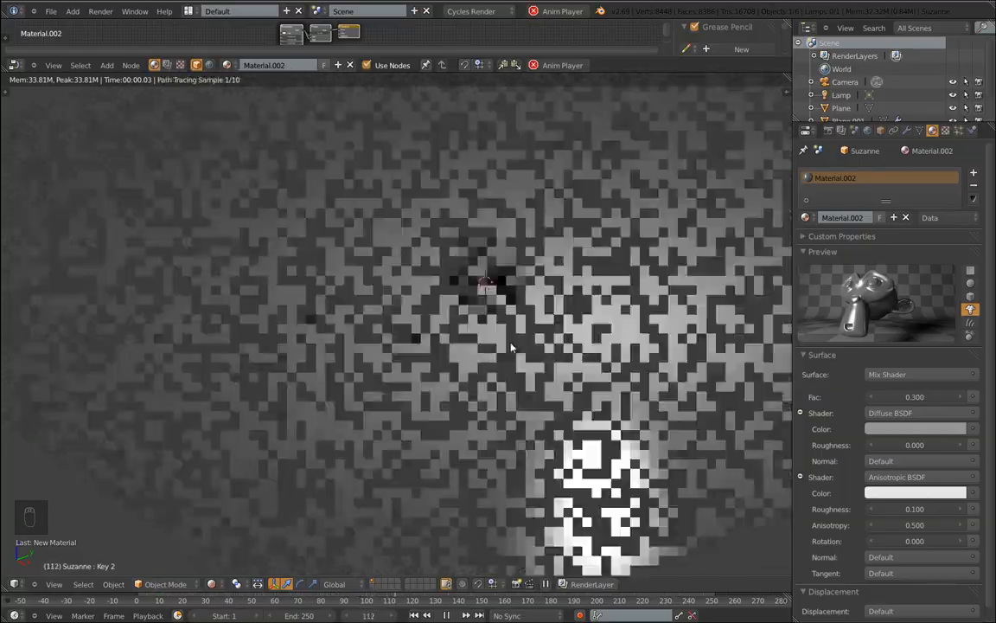
{"action": "key", "text": "alt+a"}
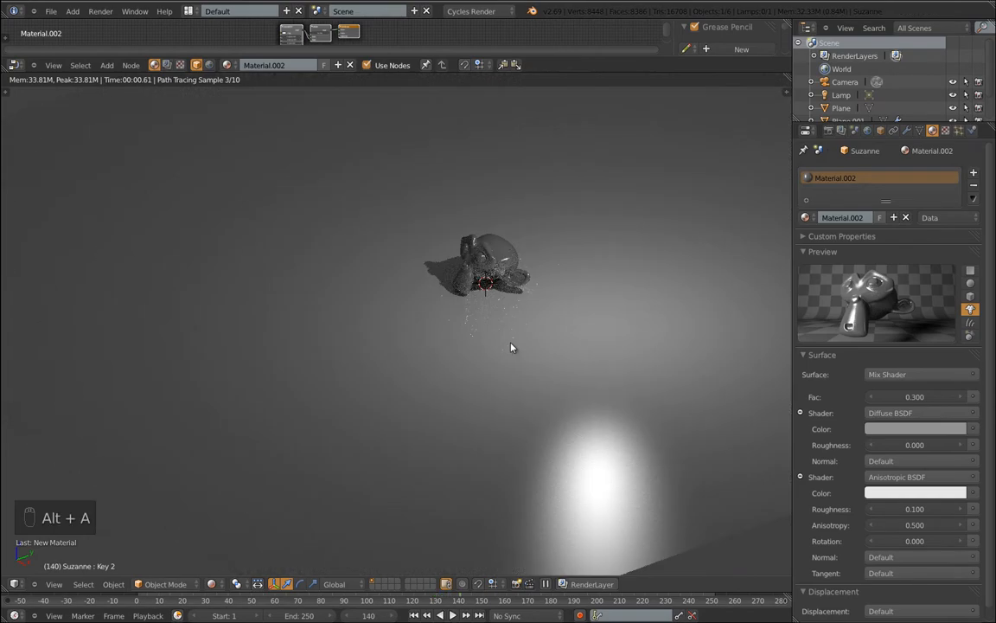
{"action": "key", "text": "Escape"}
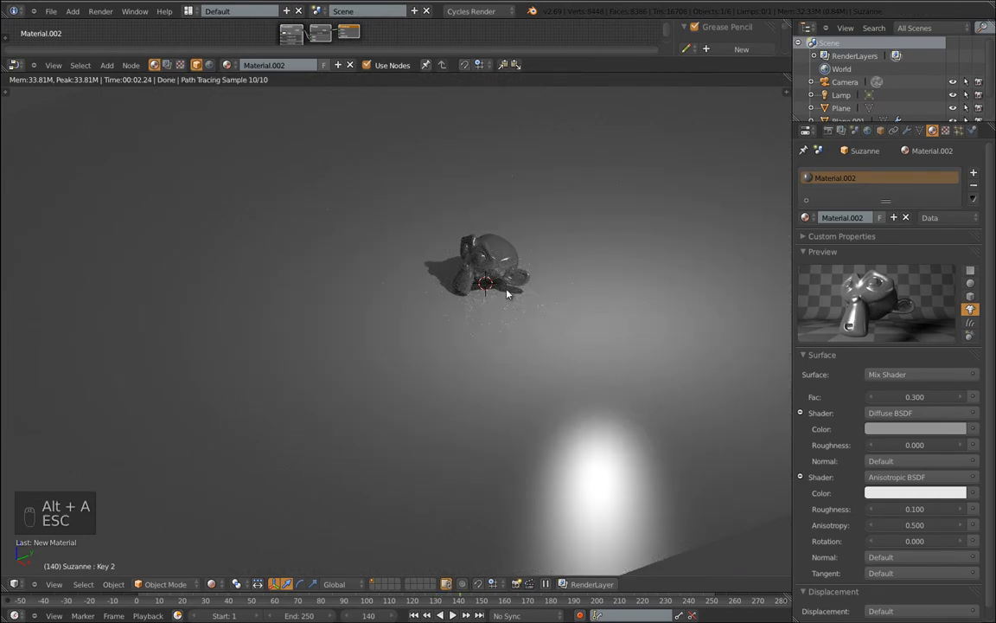
{"action": "key", "text": "z"}
{"action": "key", "text": "z"}
{"action": "key", "text": "z"}
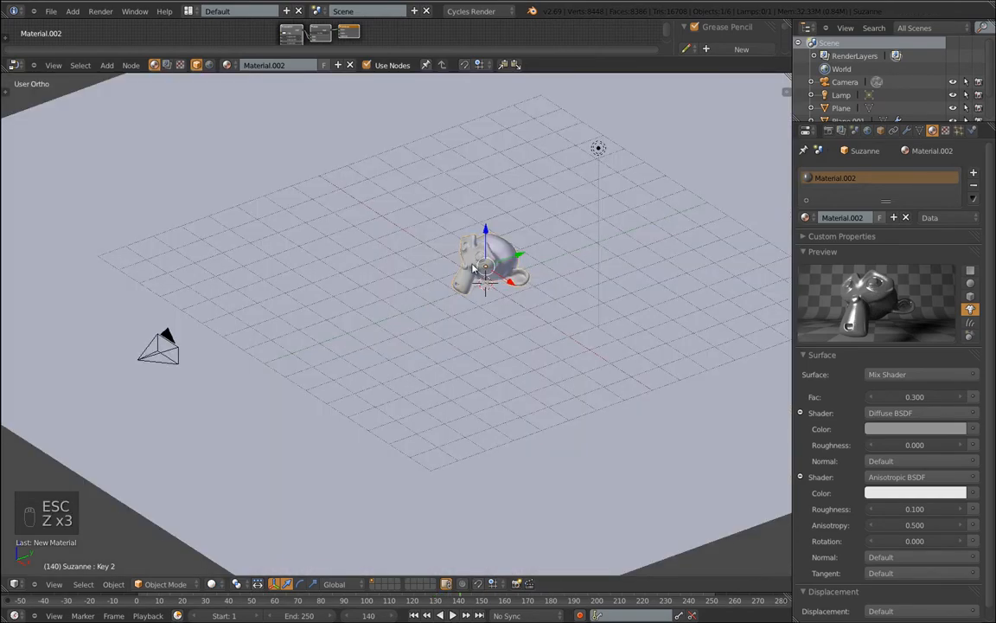
Make the small mouth plane's particle system render its particles as the Sphere object.
{"action": "right_click", "coordinate": [463, 286]}
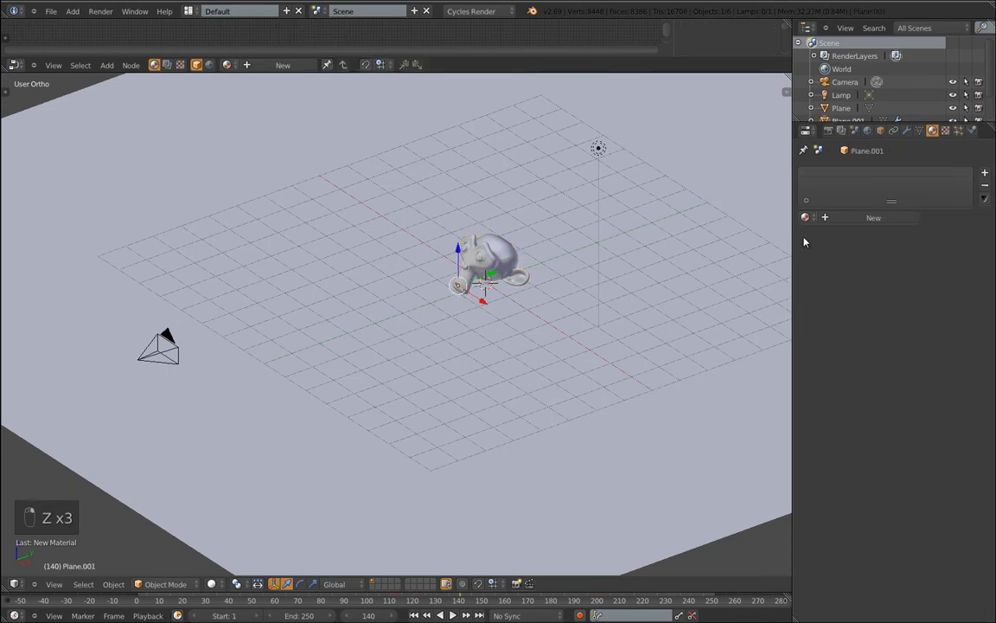
{"action": "left_click", "coordinate": [959, 130]}
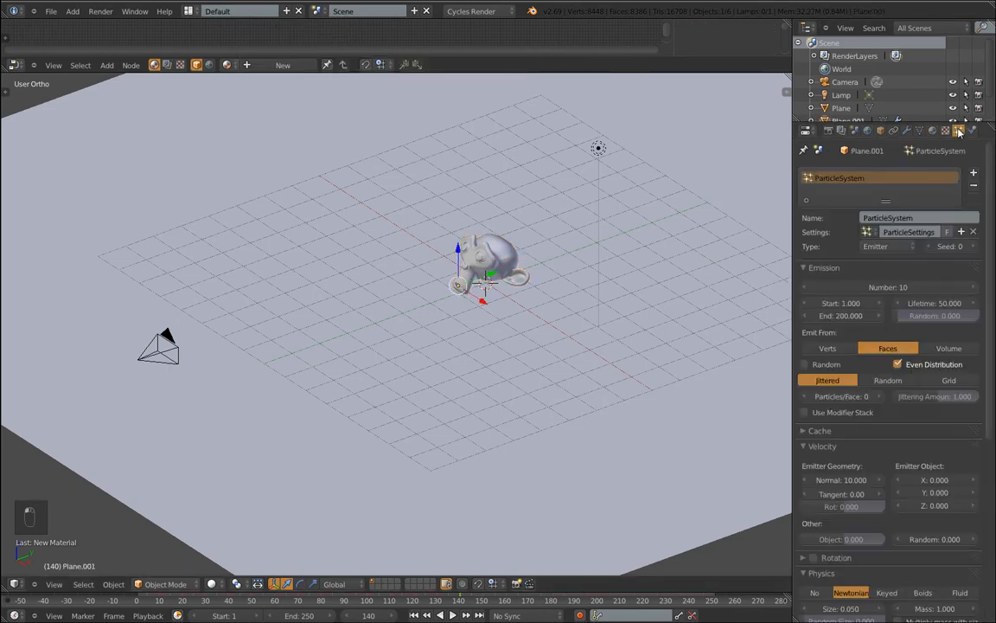
{"action": "scroll", "coordinate": [874, 384], "scroll_direction": "down", "scroll_amount": 7}
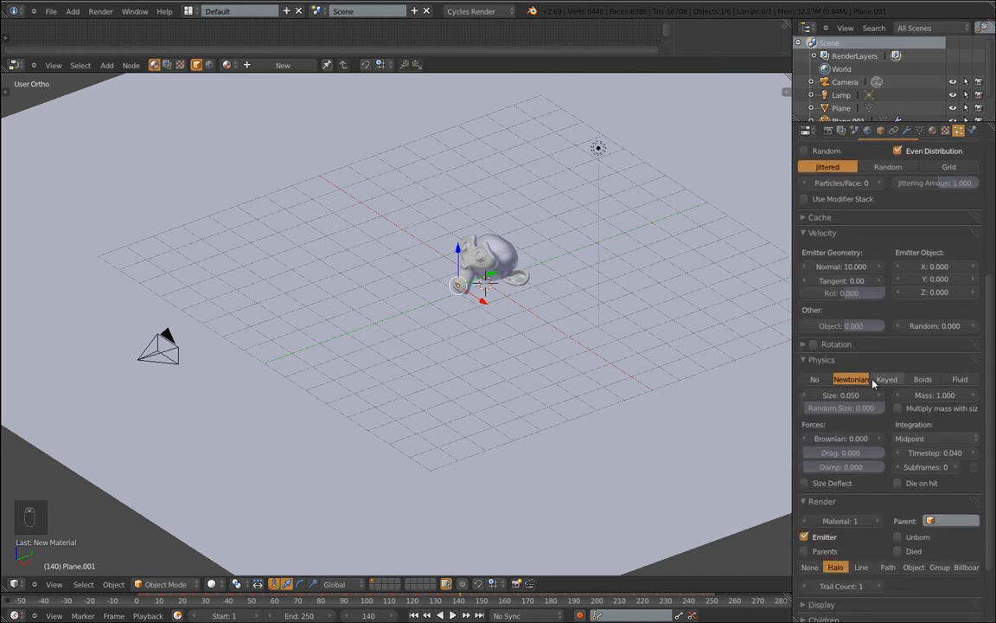
{"action": "scroll", "coordinate": [873, 384], "scroll_direction": "down", "scroll_amount": 2}
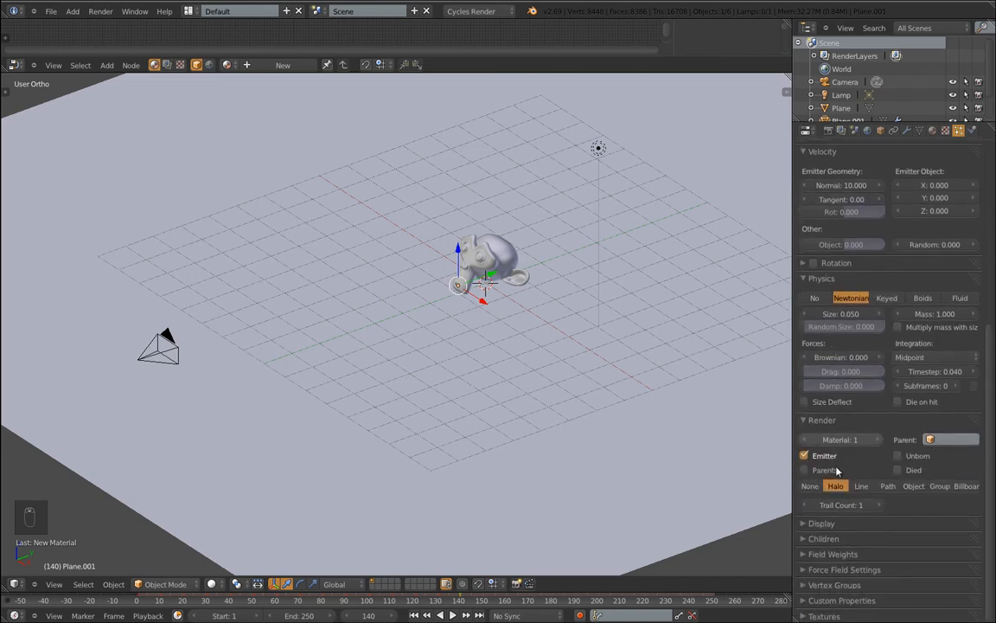
{"action": "left_click", "coordinate": [913, 486]}
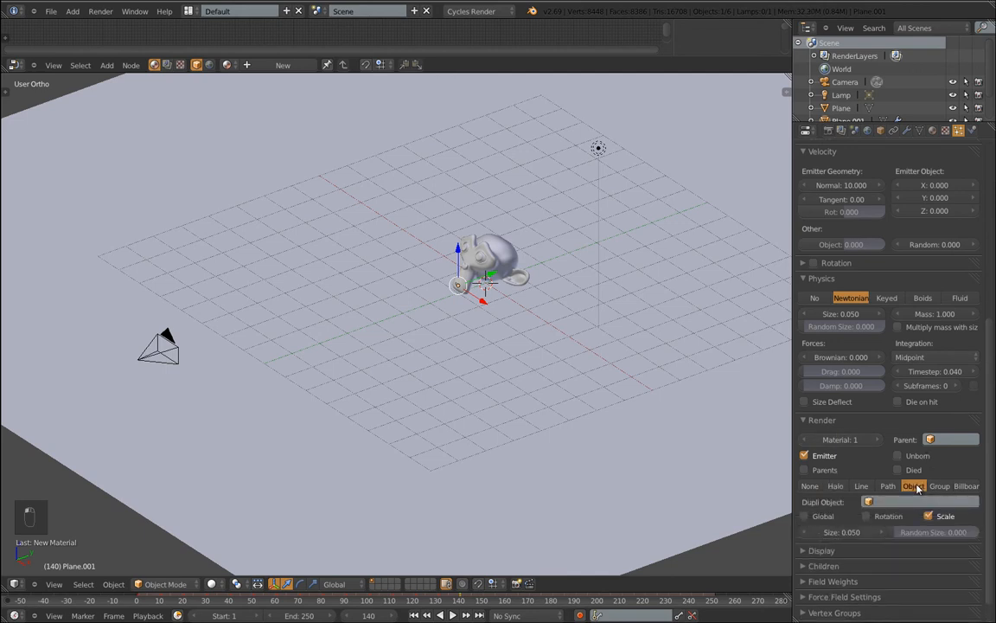
{"action": "left_click", "coordinate": [861, 500]}
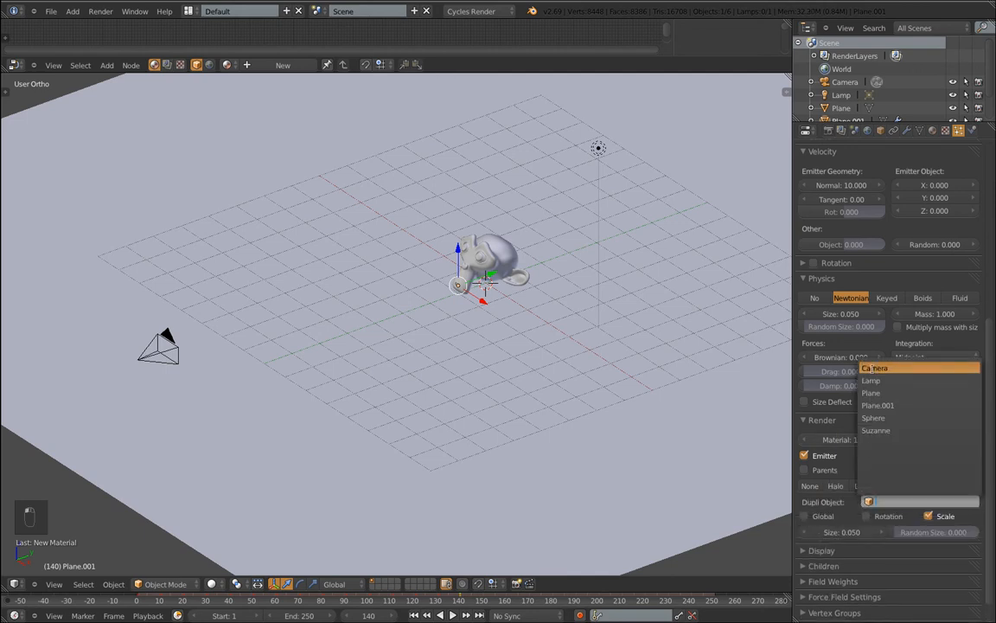
{"action": "left_click", "coordinate": [875, 418]}
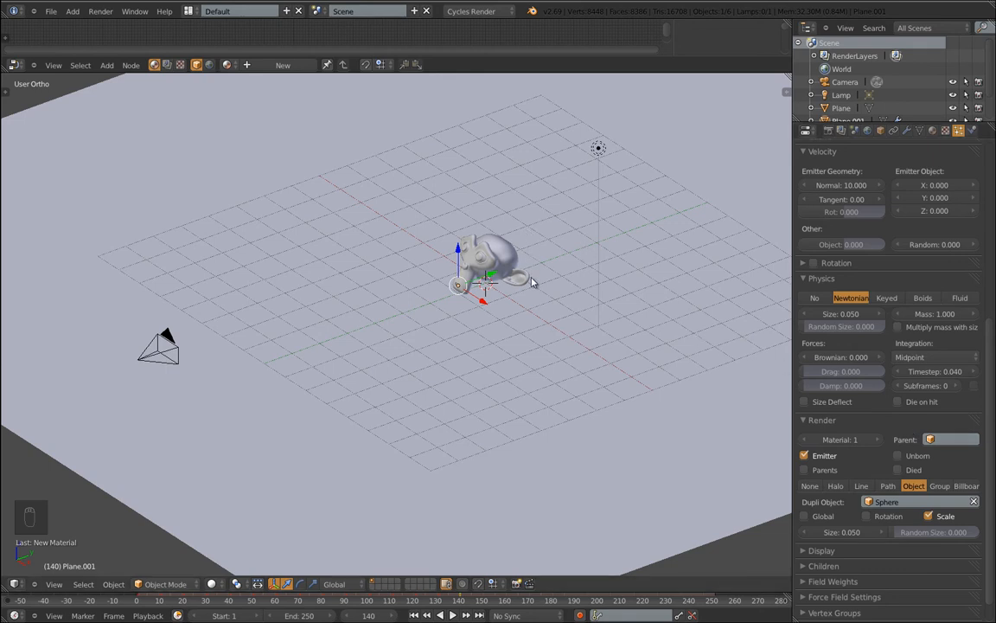
Play the particle animation and disable rendering of the emitter plane itself.
{"action": "key", "text": "alt+a"}
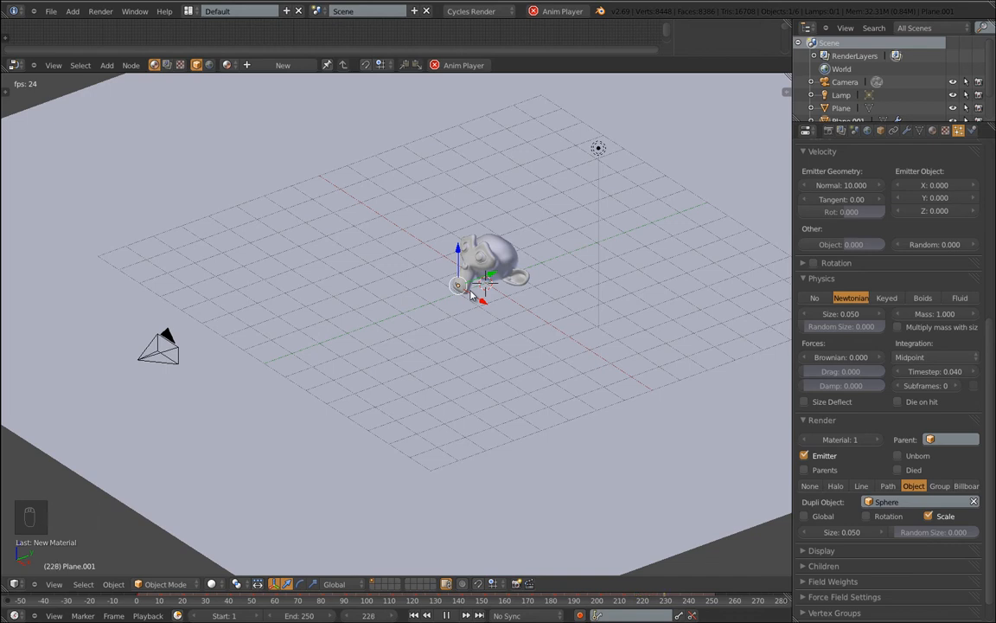
{"action": "key", "text": "Escape"}
{"action": "left_click", "coordinate": [804, 455]}
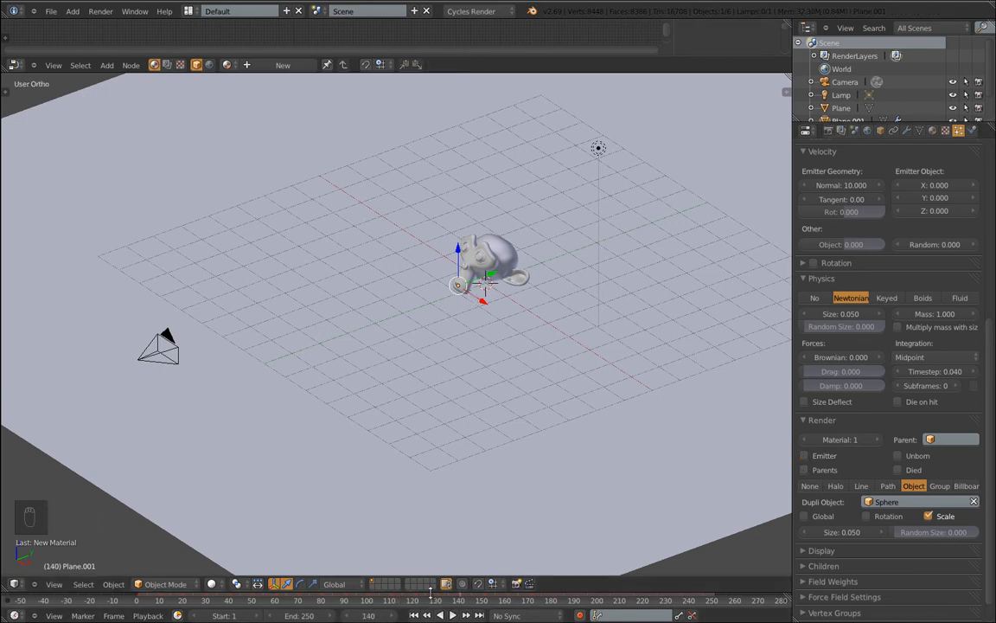
Enlarge the timeline, rewind to the start and check the particle playback, including from a low side view in wireframe.
{"action": "left_click_drag", "start_coordinate": [430, 592], "coordinate": [430, 576]}
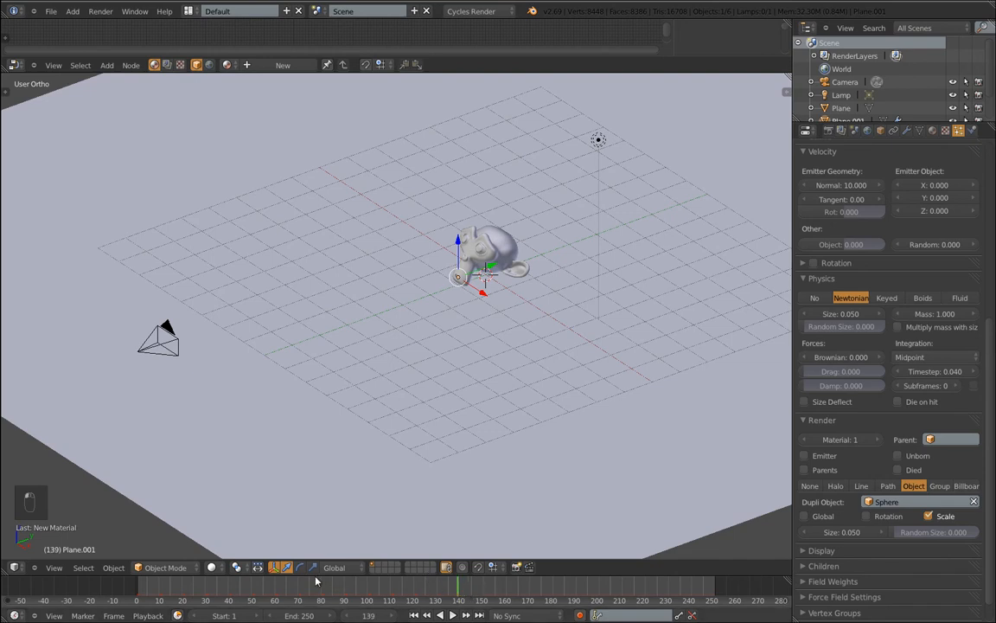
{"action": "key", "text": "shift+Left"}
{"action": "key", "text": "alt+a"}
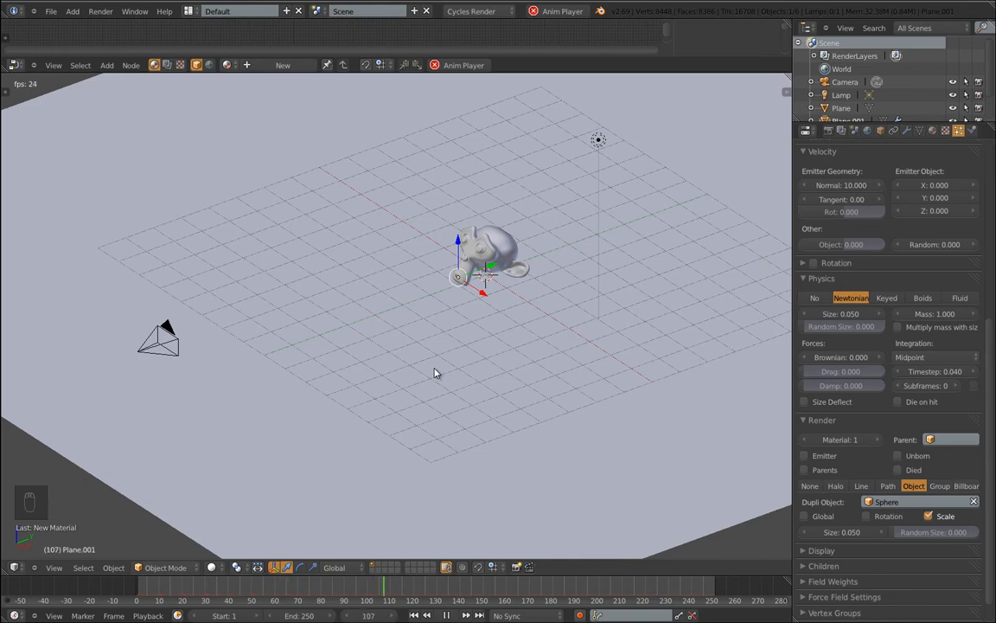
{"action": "key", "text": "Escape"}
{"action": "middle_click_drag", "start_coordinate": [556, 407], "coordinate": [610, 372]}
{"action": "key", "text": "z"}
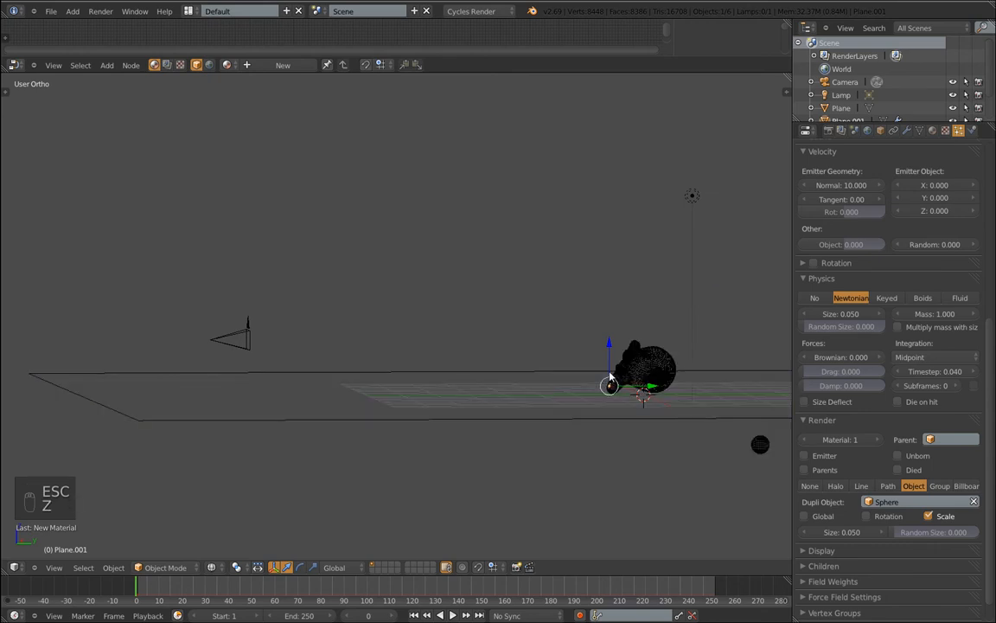
{"action": "key", "text": "alt+a"}
{"action": "key", "text": "Escape"}
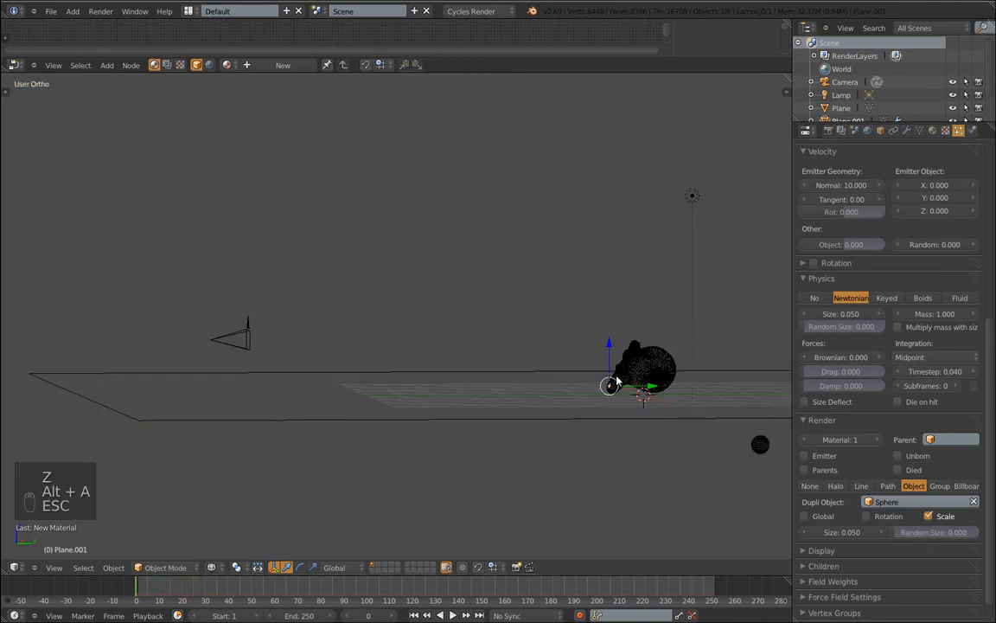
Set the particle size to 0.5 and play the animation in wireframe and solid shading to check the emitted spheres.
{"action": "left_click", "coordinate": [858, 314]}
{"action": "key", "text": "BackSpace"}
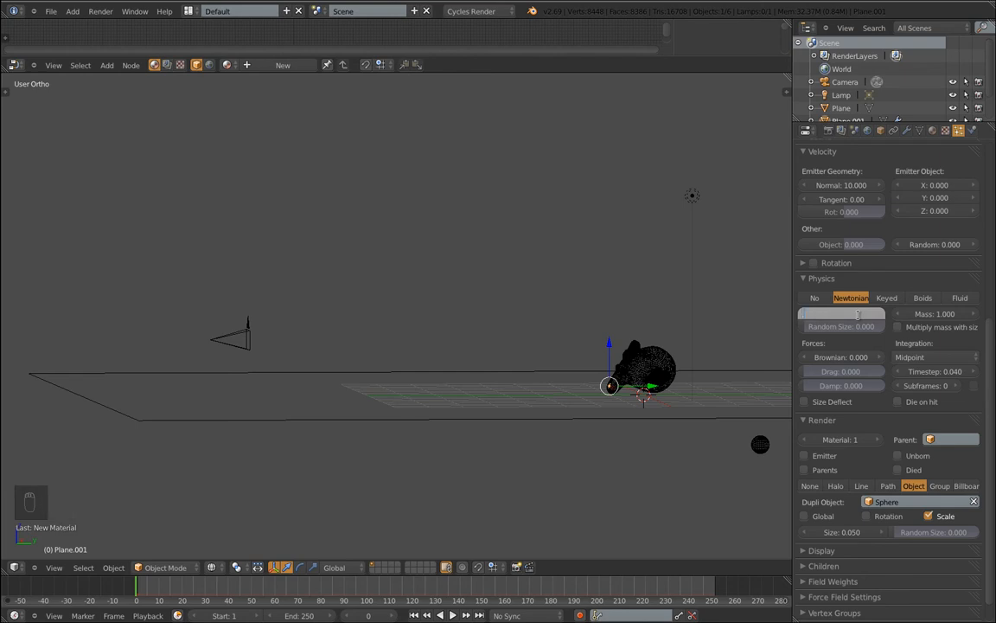
{"action": "key", "text": "Return"}
{"action": "key", "text": "alt+a"}
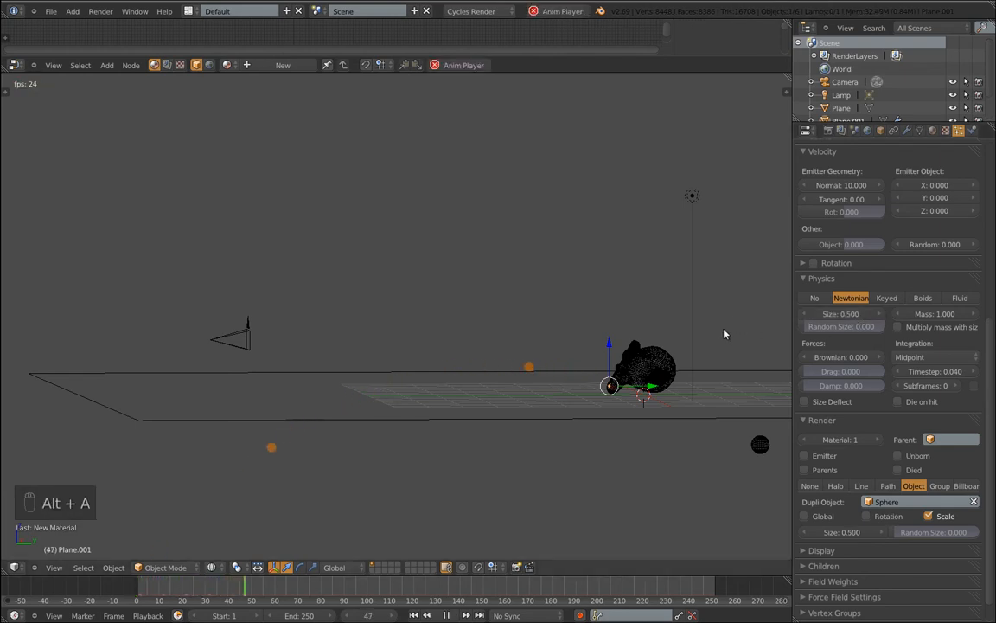
{"action": "key", "text": "Escape"}
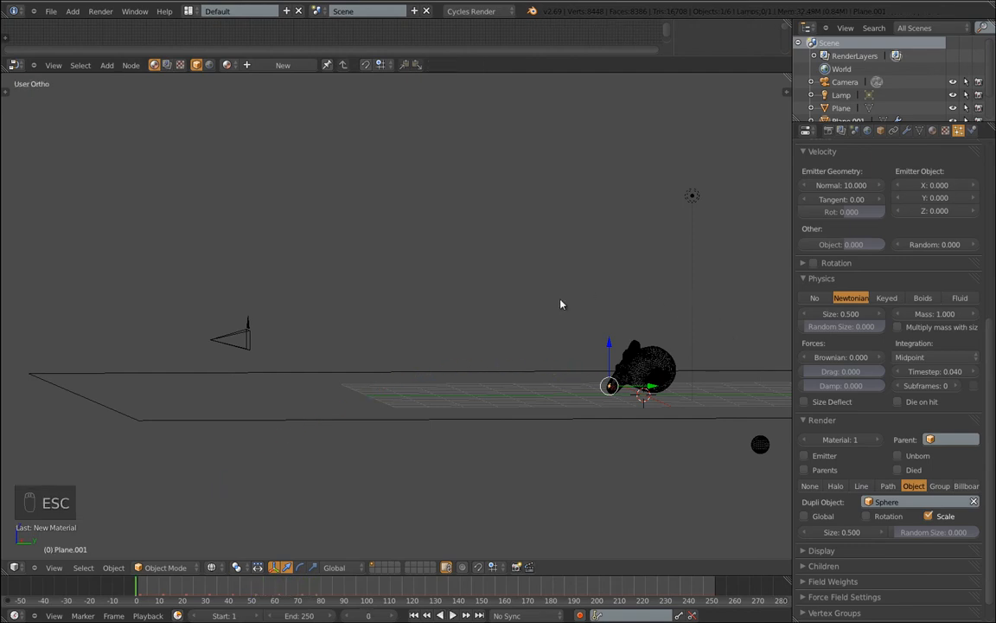
{"action": "key", "text": "z"}
{"action": "key", "text": "alt+a"}
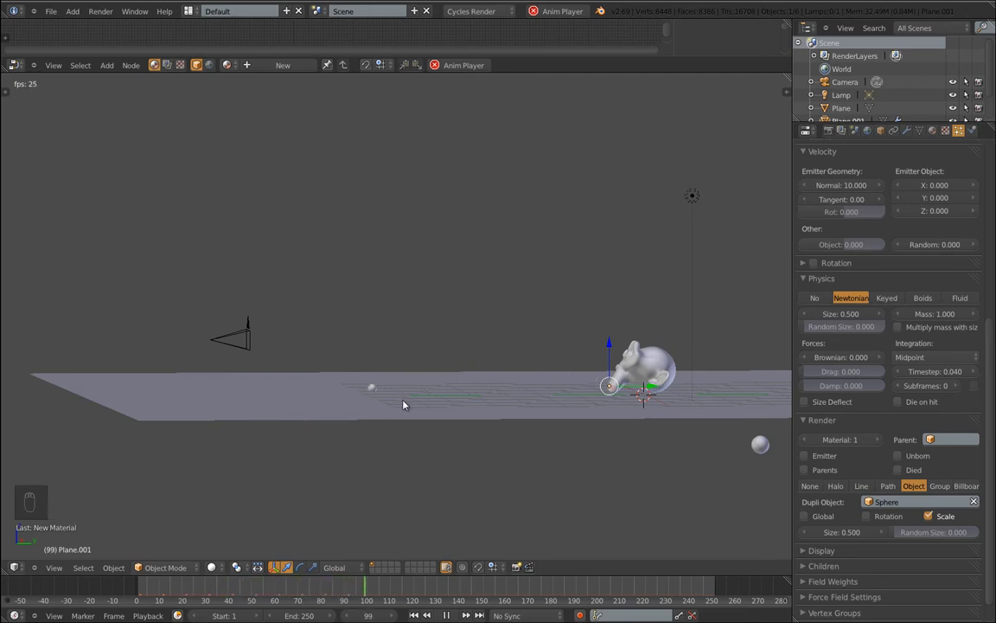
Enable collision physics on the large ground plane and play the animation to check how the emitted spheres interact with it.
{"action": "key", "text": "Escape"}
{"action": "right_click", "coordinate": [460, 418]}
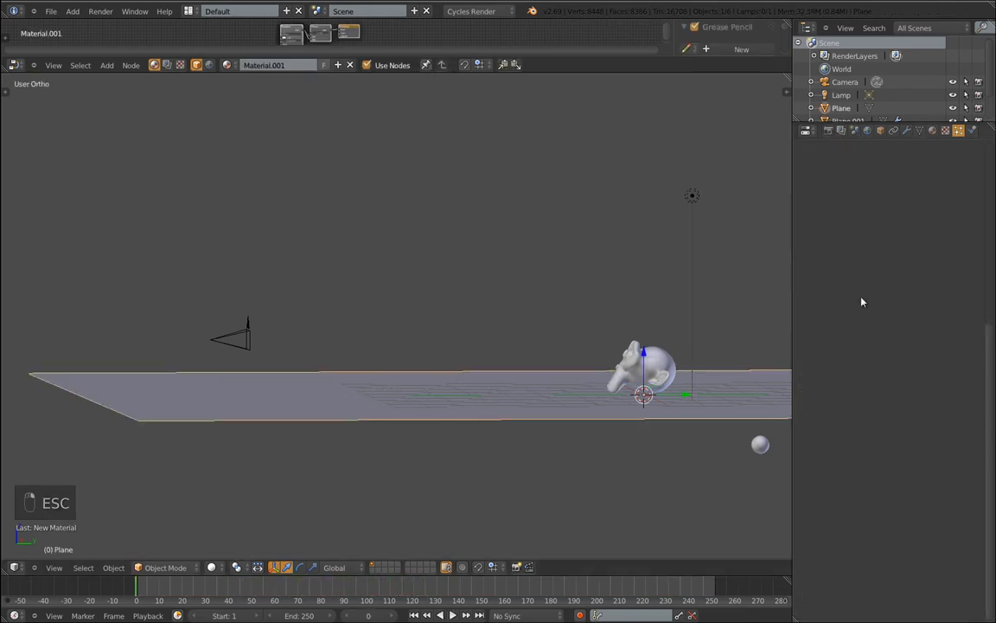
{"action": "left_click", "coordinate": [969, 130]}
{"action": "left_click", "coordinate": [832, 204]}
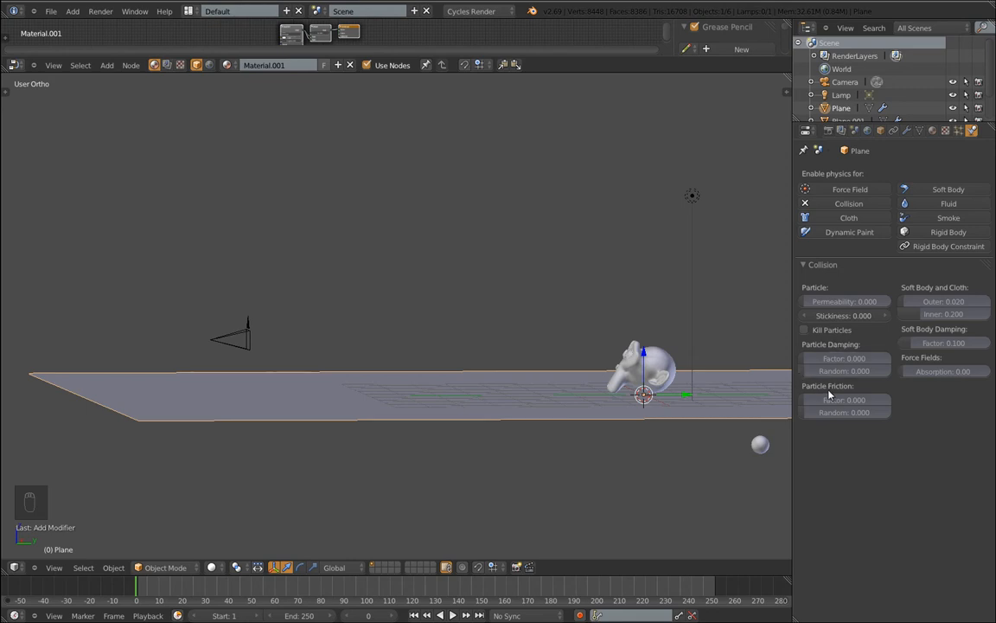
{"action": "key", "text": "alt+a"}
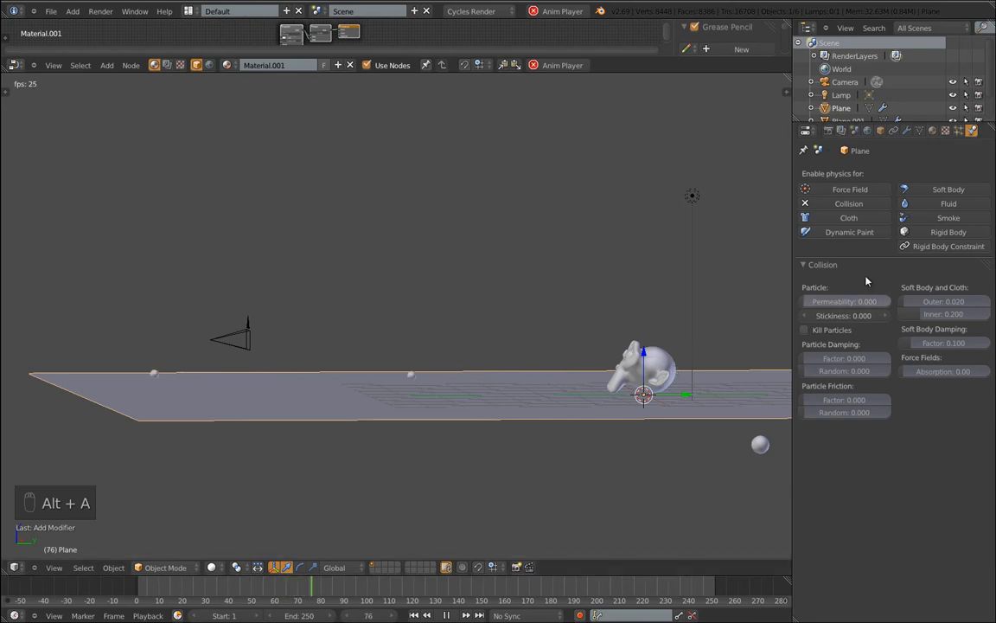
{"action": "left_click", "coordinate": [828, 265]}
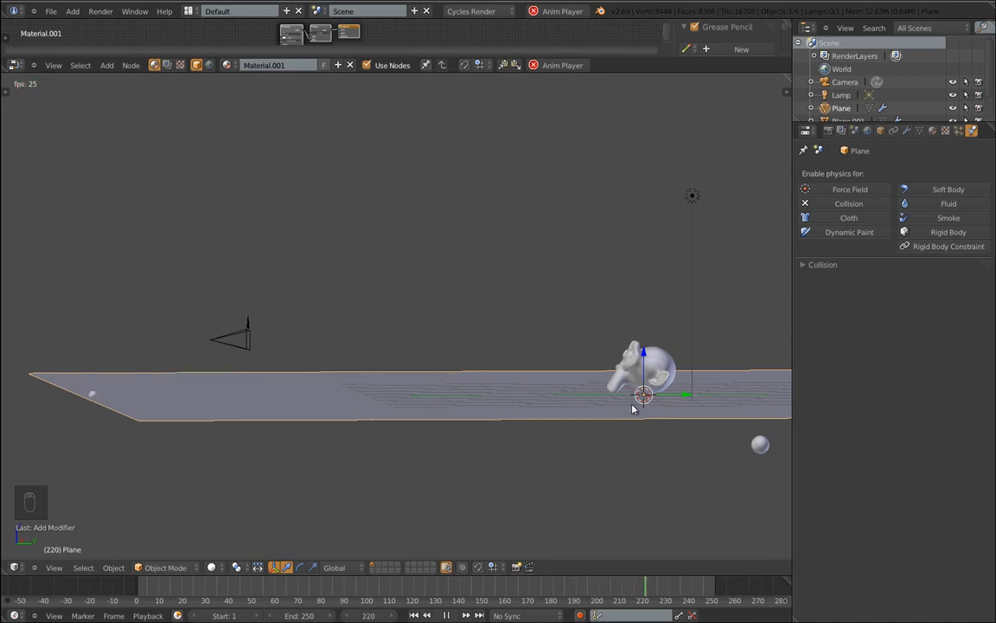
{"action": "key", "text": "Escape"}
{"action": "scroll", "coordinate": [629, 370], "scroll_direction": "up", "scroll_amount": 5}
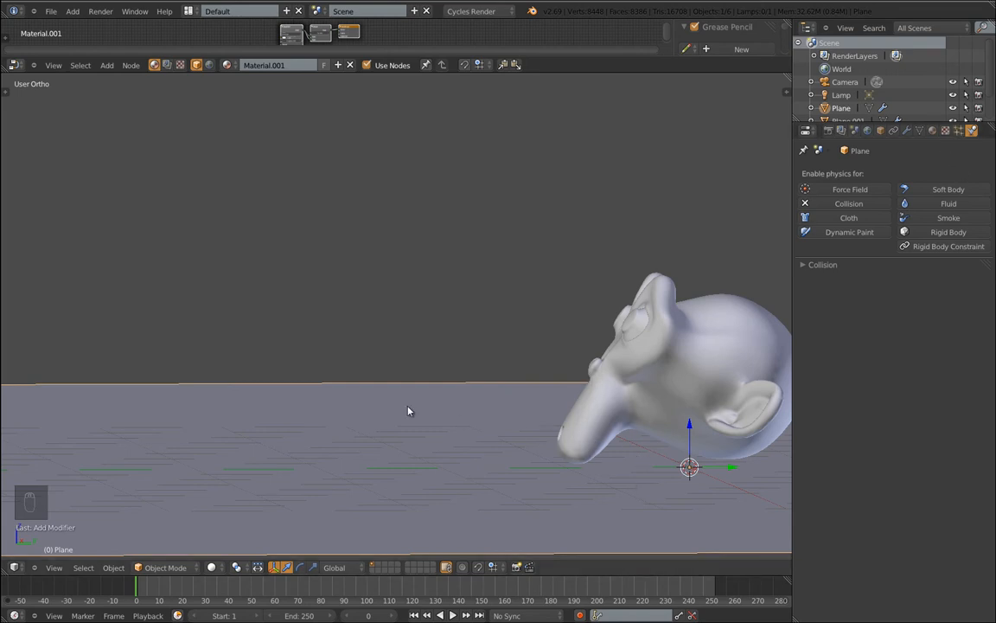
{"action": "middle_click_drag", "start_coordinate": [409, 411], "coordinate": [517, 305]}
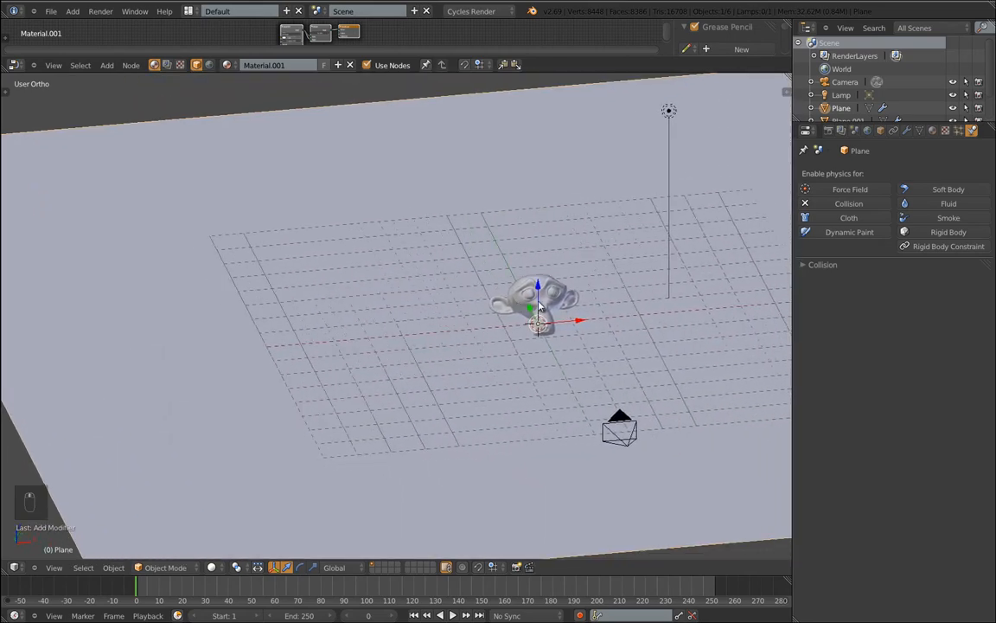
{"action": "right_click", "coordinate": [540, 307]}
{"action": "scroll", "coordinate": [561, 338], "scroll_direction": "up", "scroll_amount": 7}
{"action": "scroll", "coordinate": [560, 338], "scroll_direction": "down", "scroll_amount": 4}
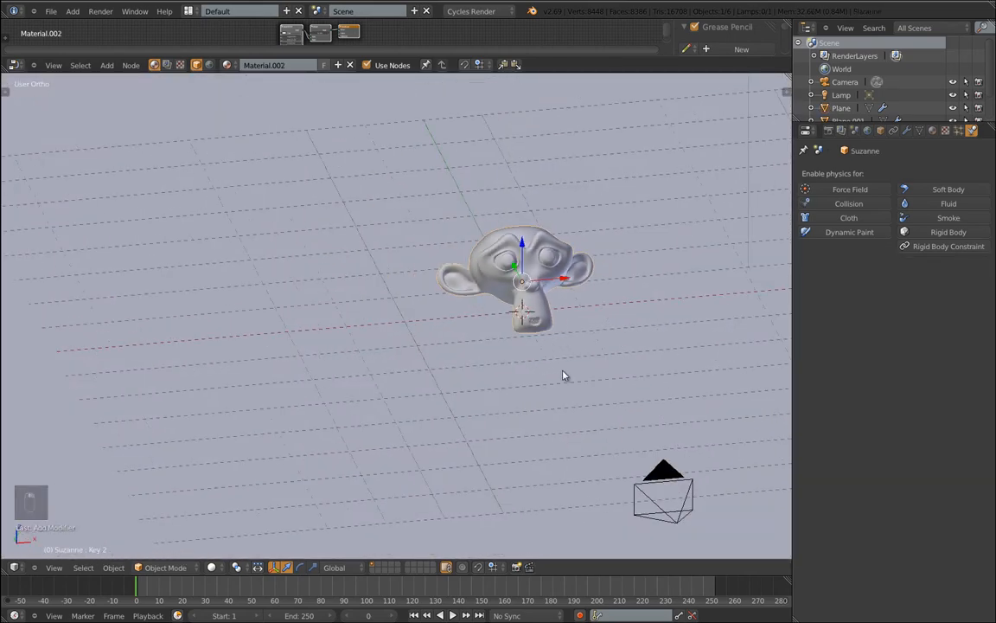
In the small mouth plane's particle cache, free all existing bakes and bake all dynamics.
{"action": "middle_click_drag", "start_coordinate": [563, 375], "coordinate": [563, 326]}
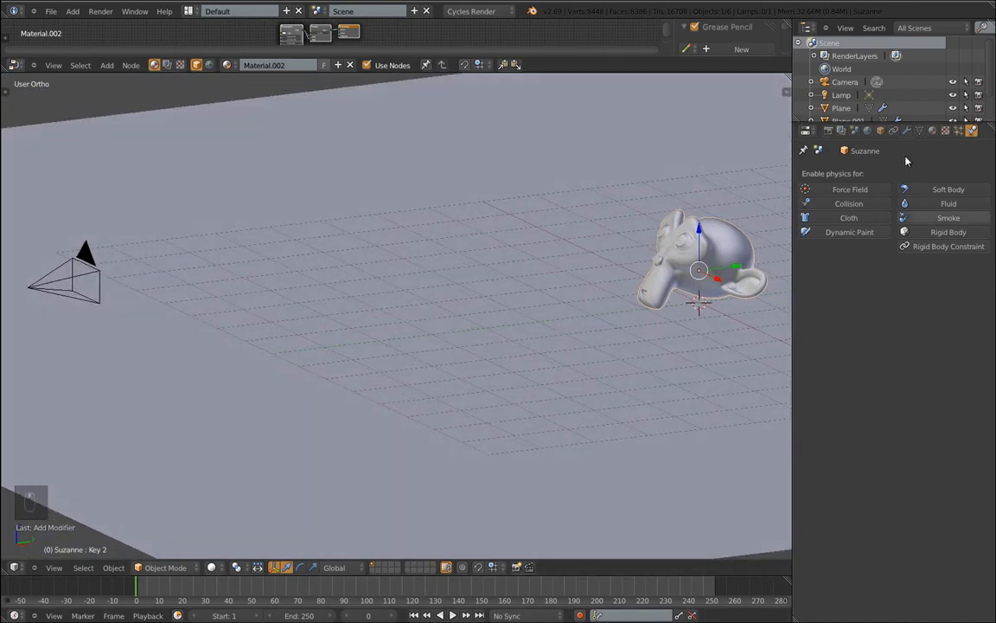
{"action": "right_click", "coordinate": [640, 296]}
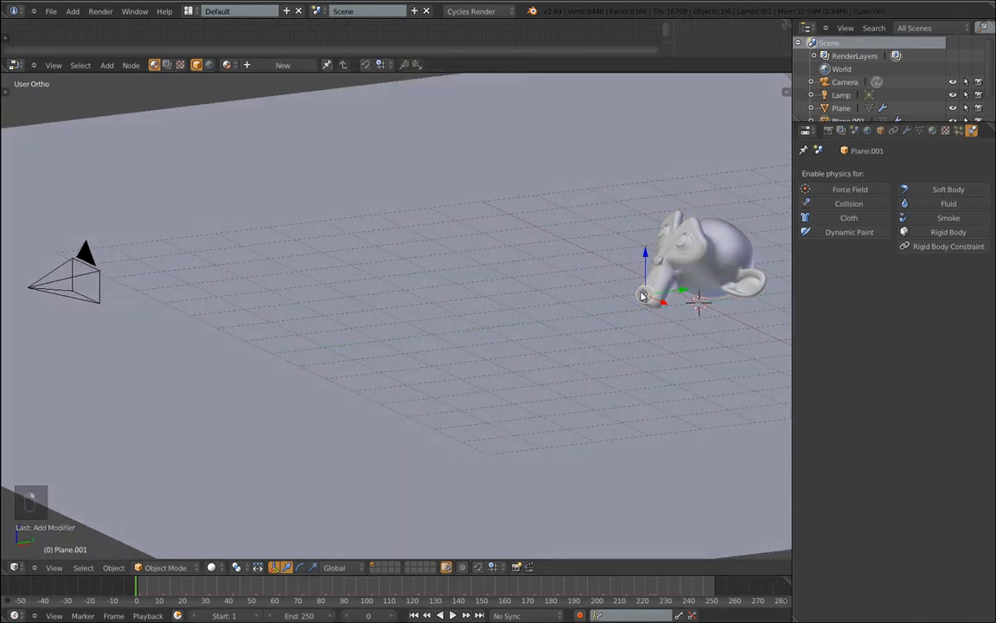
{"action": "left_click", "coordinate": [959, 130]}
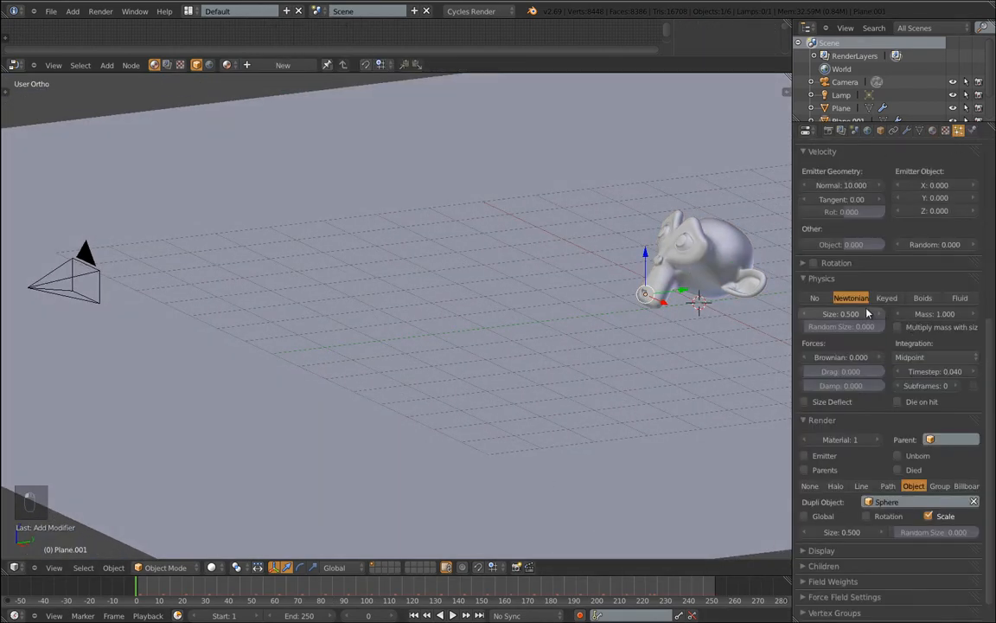
{"action": "scroll", "coordinate": [805, 277], "scroll_direction": "down", "scroll_amount": 1}
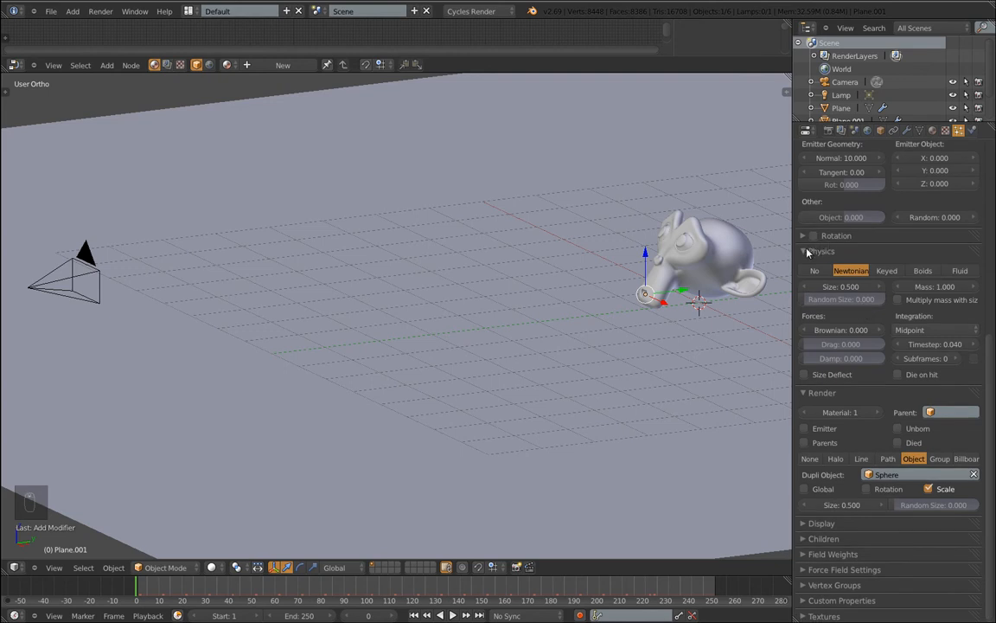
{"action": "left_click", "coordinate": [825, 251]}
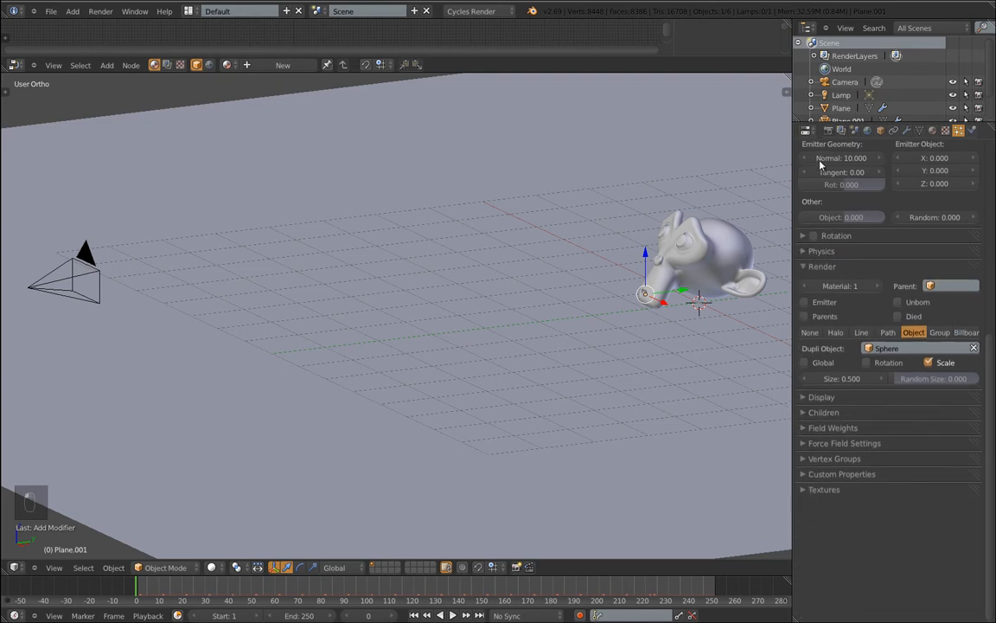
{"action": "scroll", "coordinate": [815, 474], "scroll_direction": "up", "scroll_amount": 5}
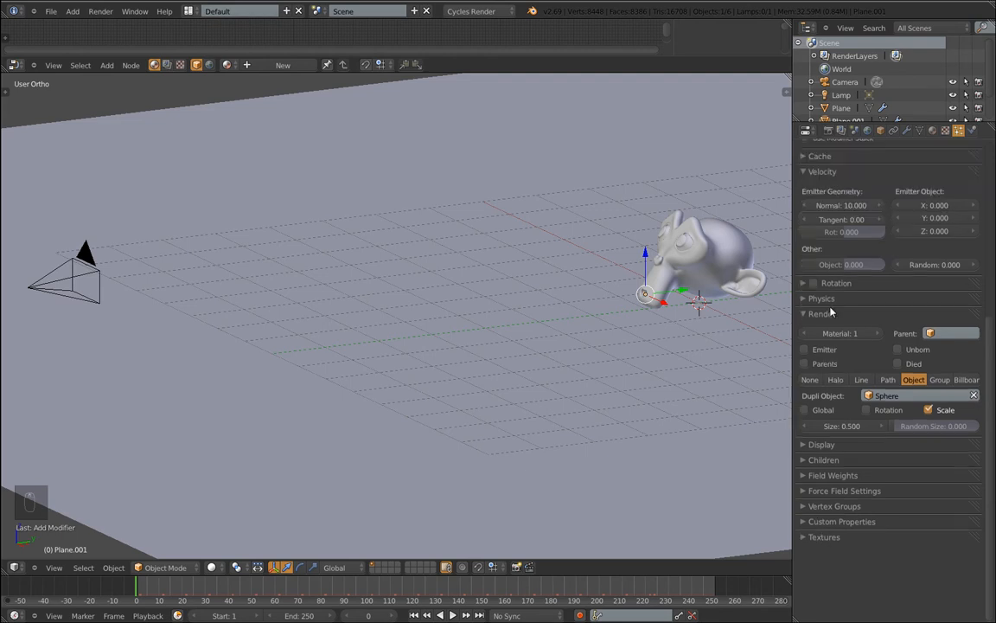
{"action": "left_click", "coordinate": [816, 300]}
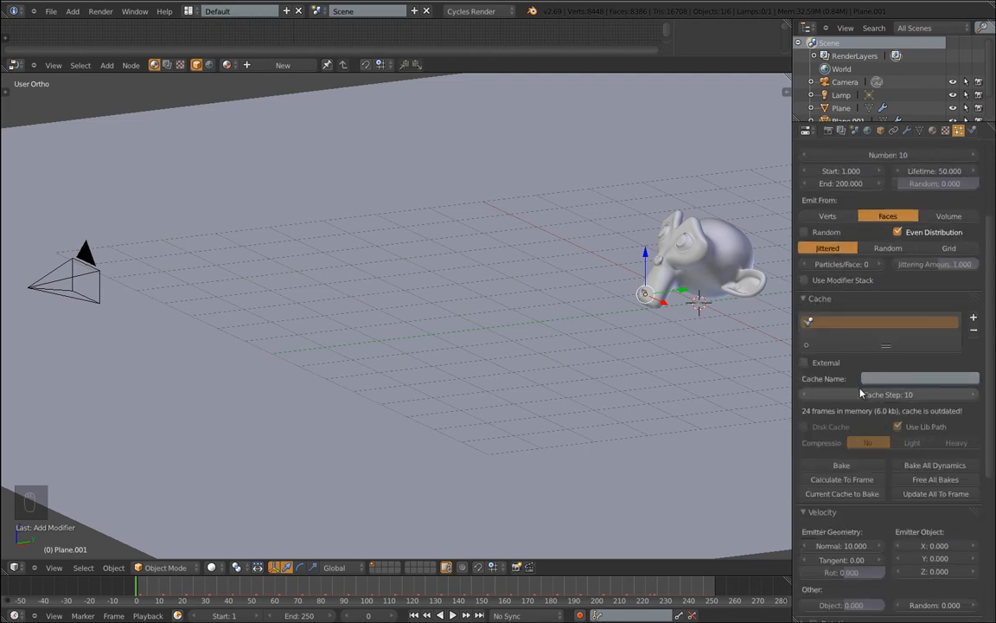
{"action": "left_click", "coordinate": [936, 478]}
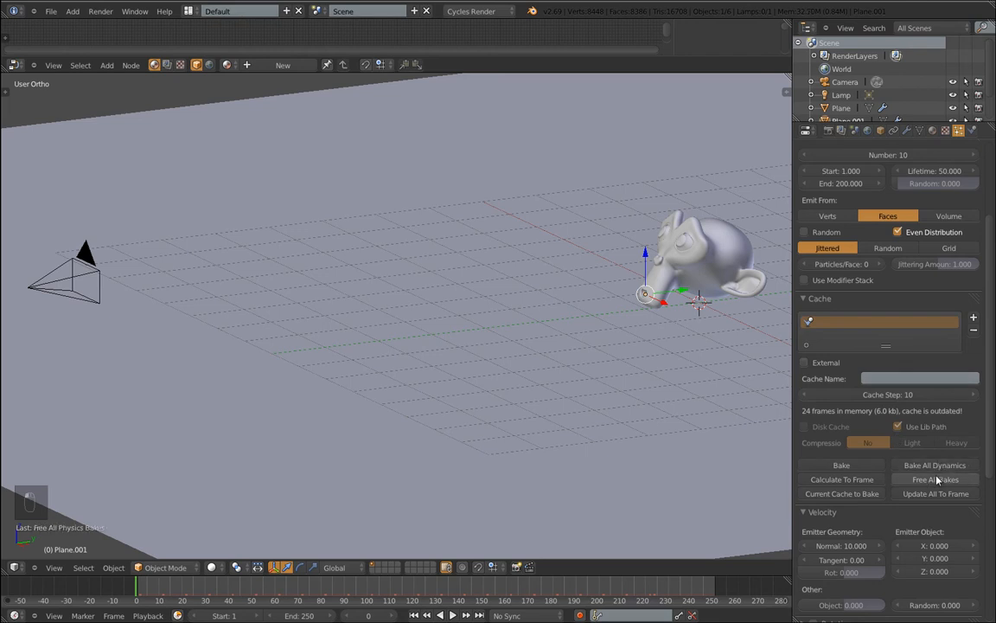
{"action": "left_click", "coordinate": [934, 467]}
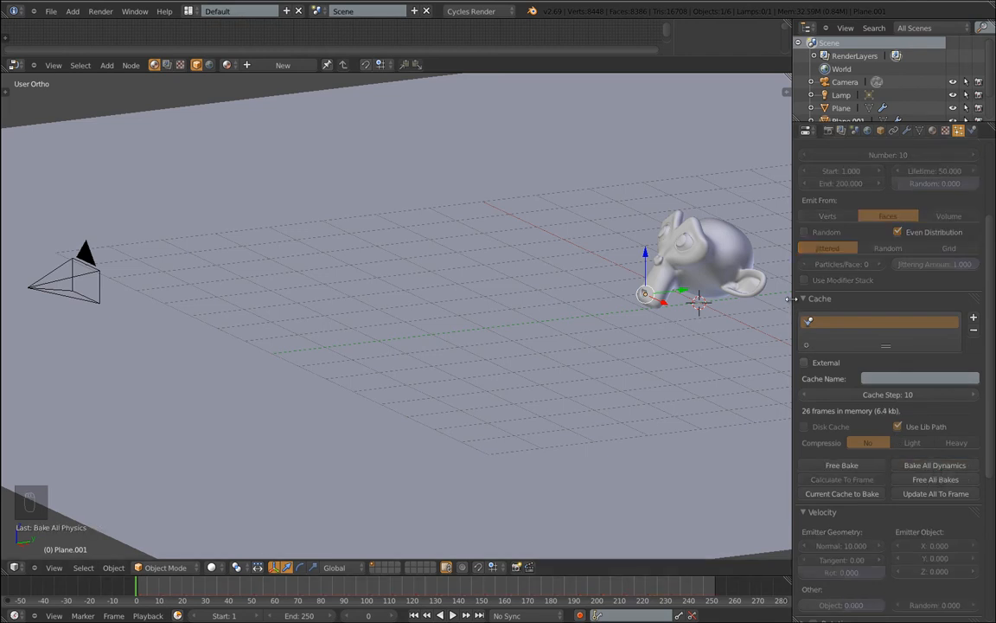
Play the baked particle animation in the viewport to check how the spheres leave the monkey's mouth.
{"action": "mouse_move", "coordinate": [793, 298]}
{"action": "left_mouse_down"}
{"action": "mouse_move", "coordinate": [850, 299]}
{"action": "mouse_move", "coordinate": [788, 298]}
{"action": "left_mouse_up"}
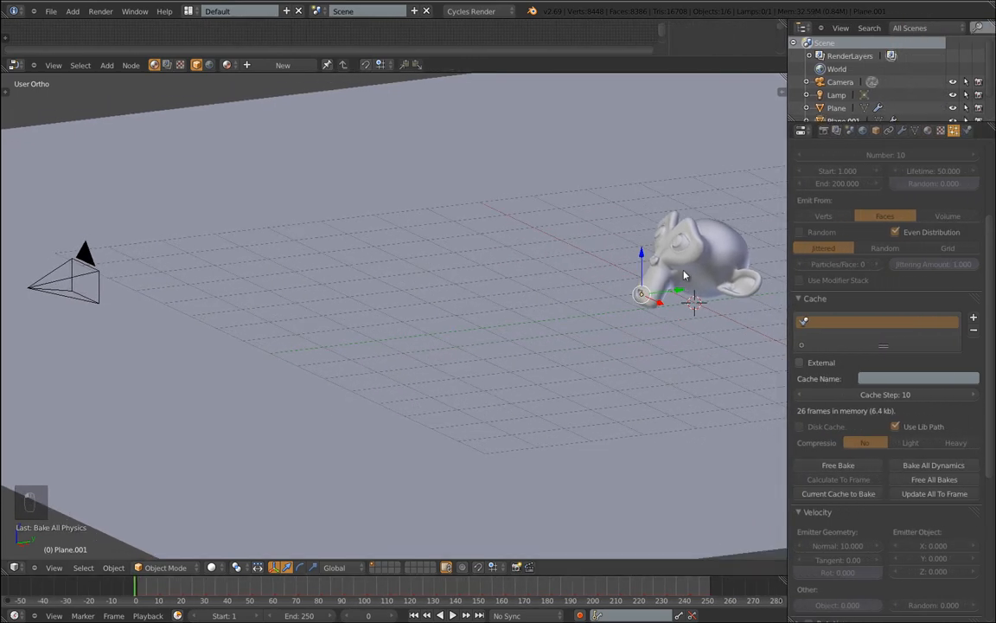
{"action": "scroll", "coordinate": [684, 275], "scroll_direction": "up", "scroll_amount": 5}
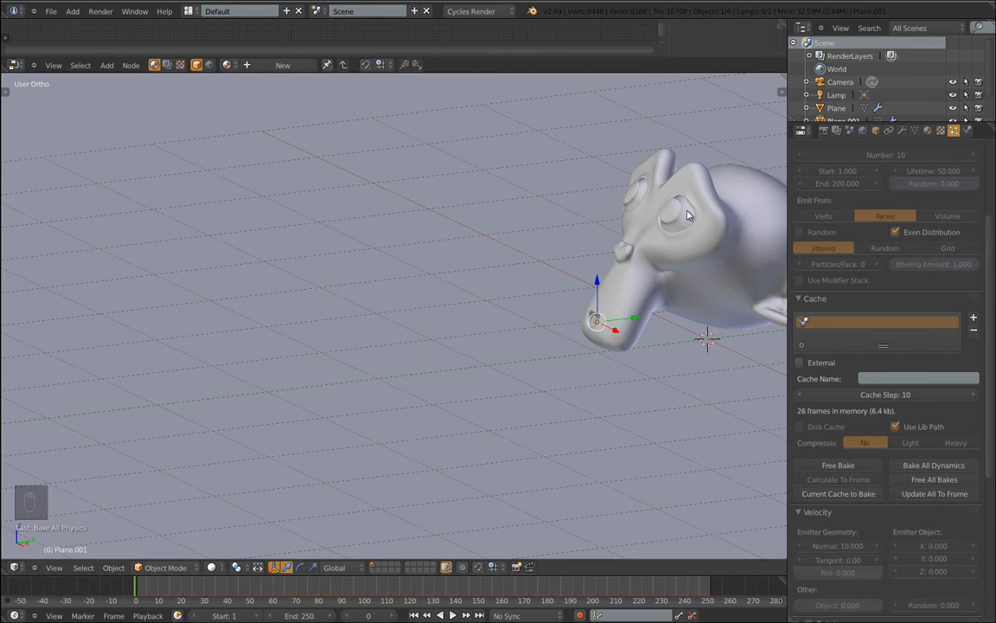
{"action": "key", "text": "alt+a"}
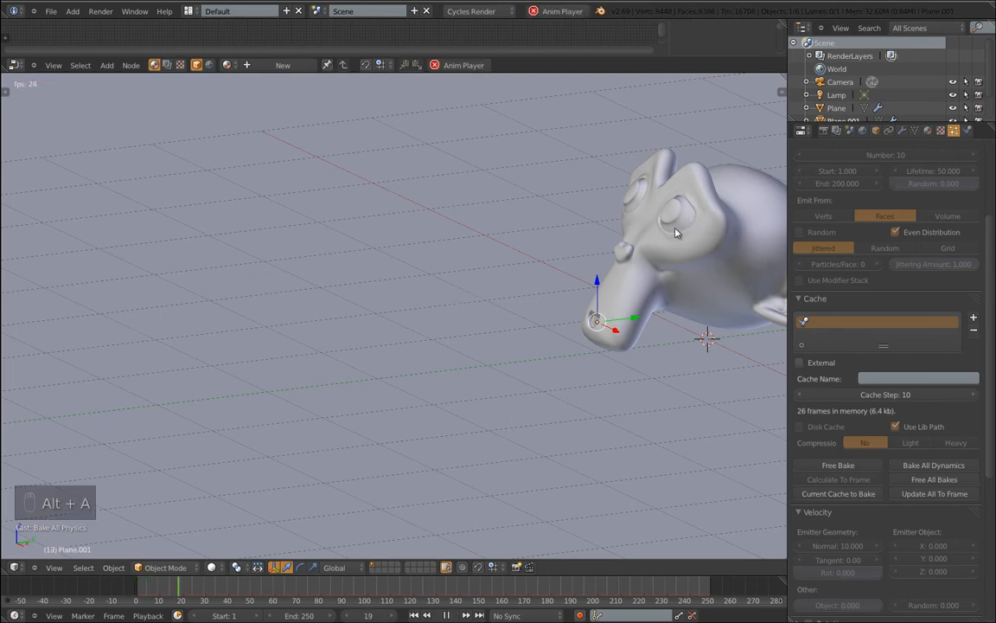
{"action": "key", "text": "alt+a"}
{"action": "scroll", "coordinate": [630, 273], "scroll_direction": "down", "scroll_amount": 2}
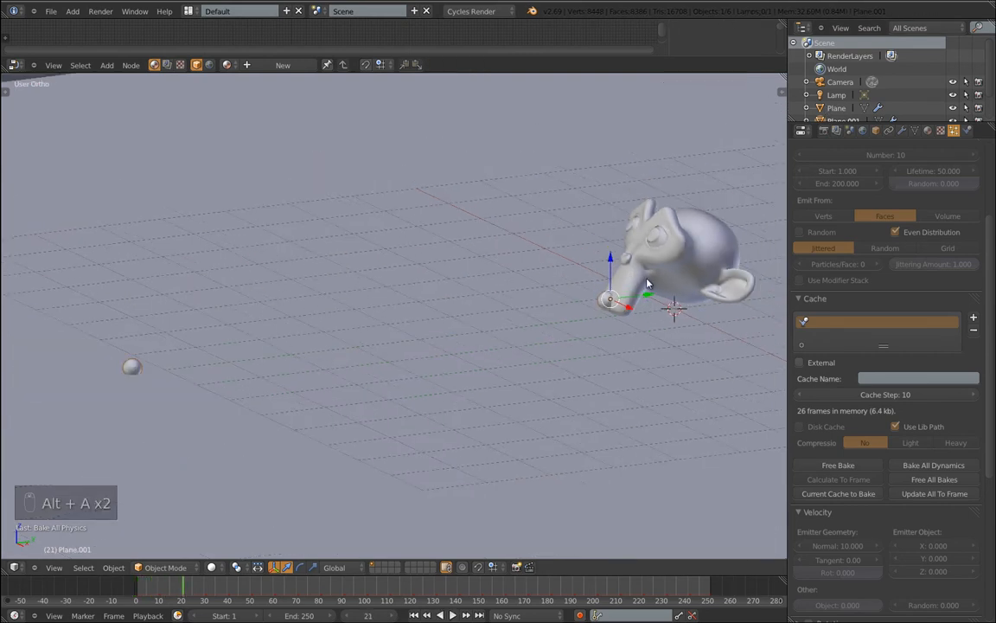
{"action": "key", "text": "alt+a"}
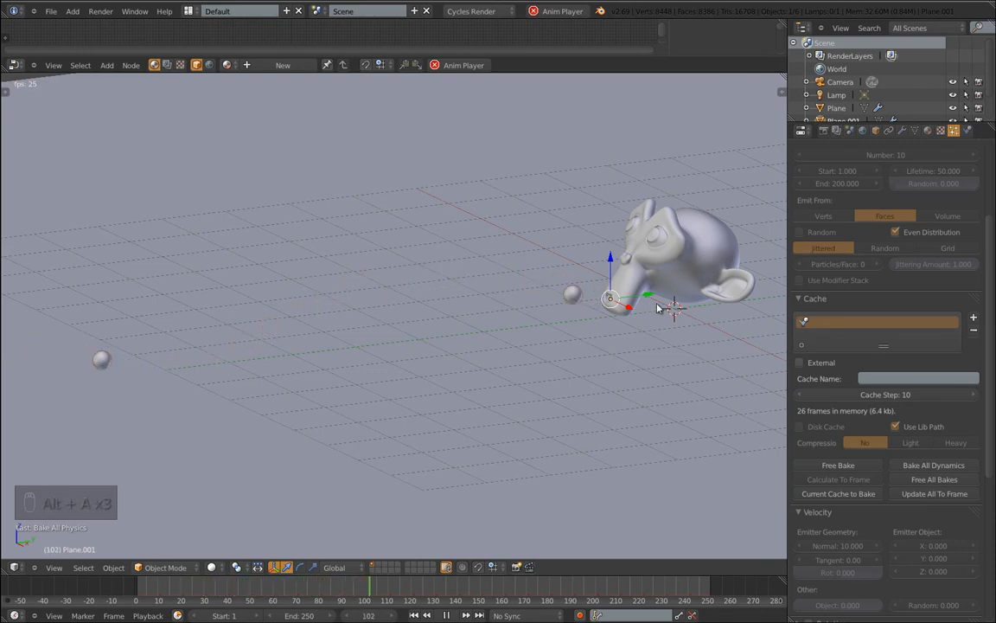
{"action": "key", "text": "alt+a"}
Free all bakes and set the particle emission to start at frame 20.
{"action": "scroll", "coordinate": [918, 275], "scroll_direction": "up", "scroll_amount": 3}
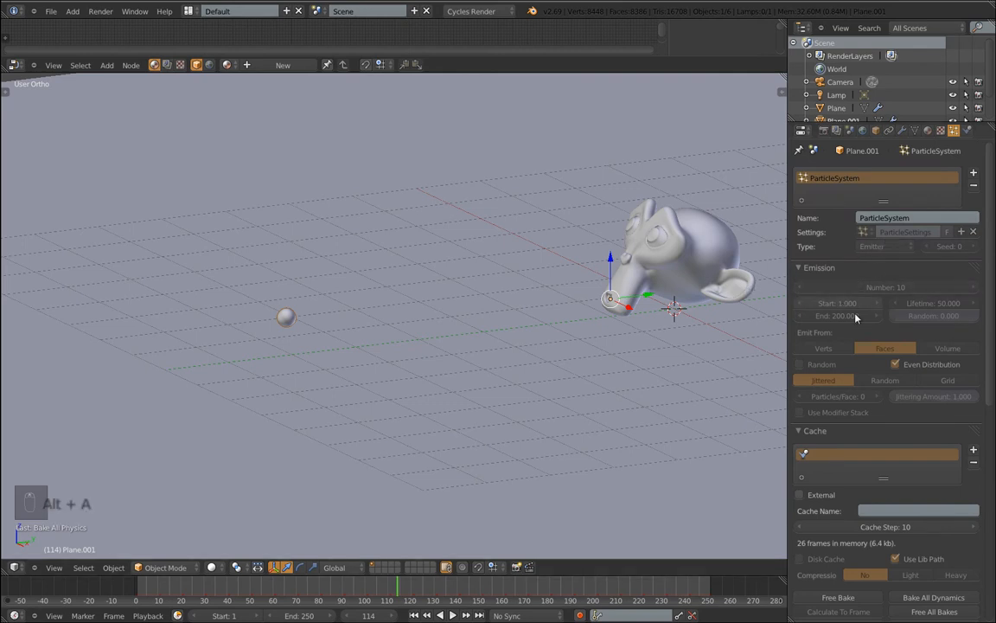
{"action": "scroll", "coordinate": [938, 530], "scroll_direction": "down", "scroll_amount": 3}
{"action": "left_click", "coordinate": [934, 517]}
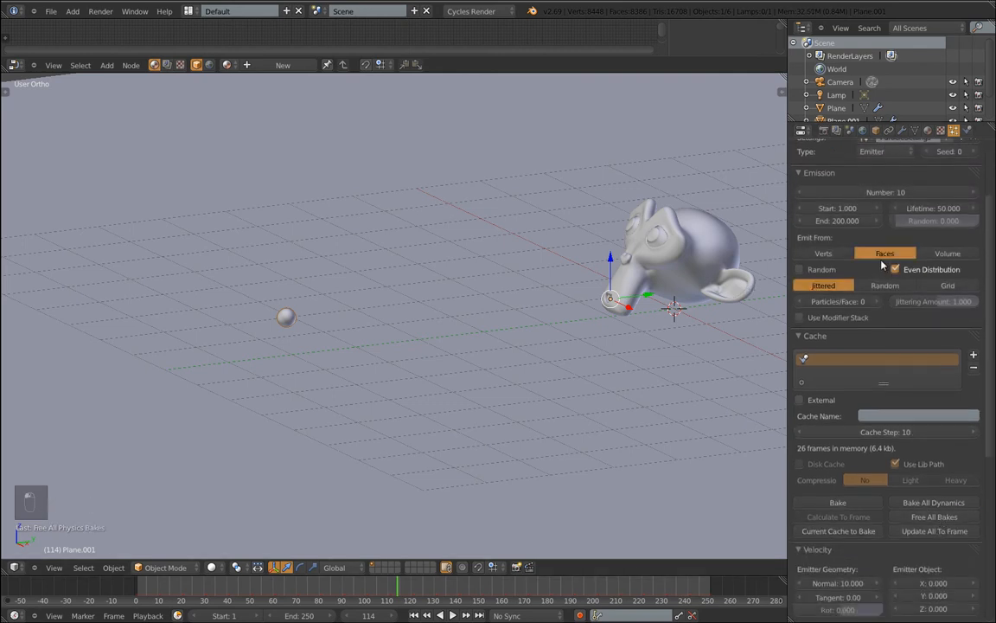
{"action": "scroll", "coordinate": [861, 315], "scroll_direction": "up", "scroll_amount": 3}
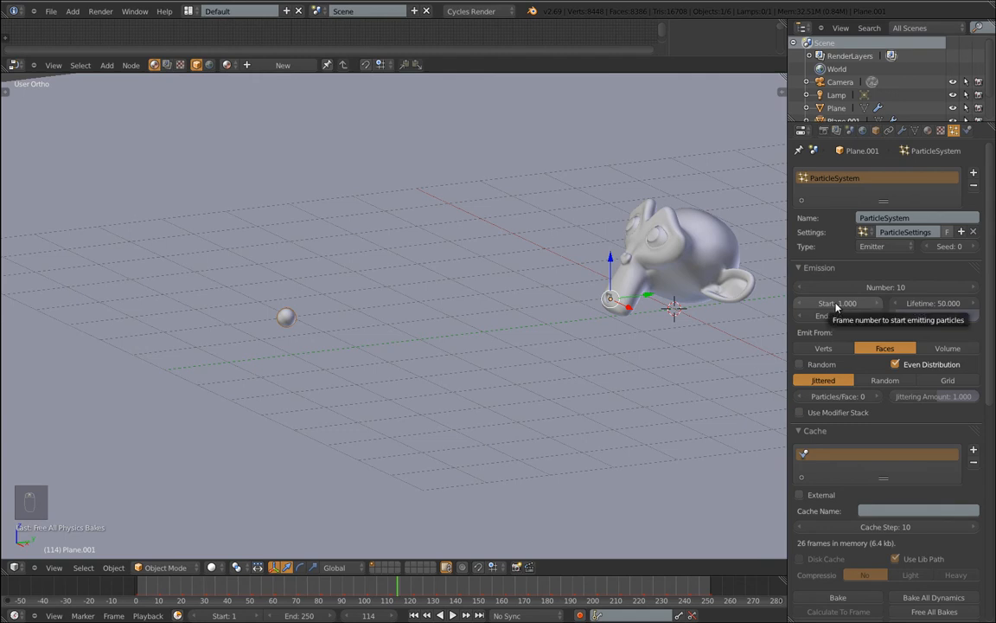
{"action": "left_click", "coordinate": [836, 306]}
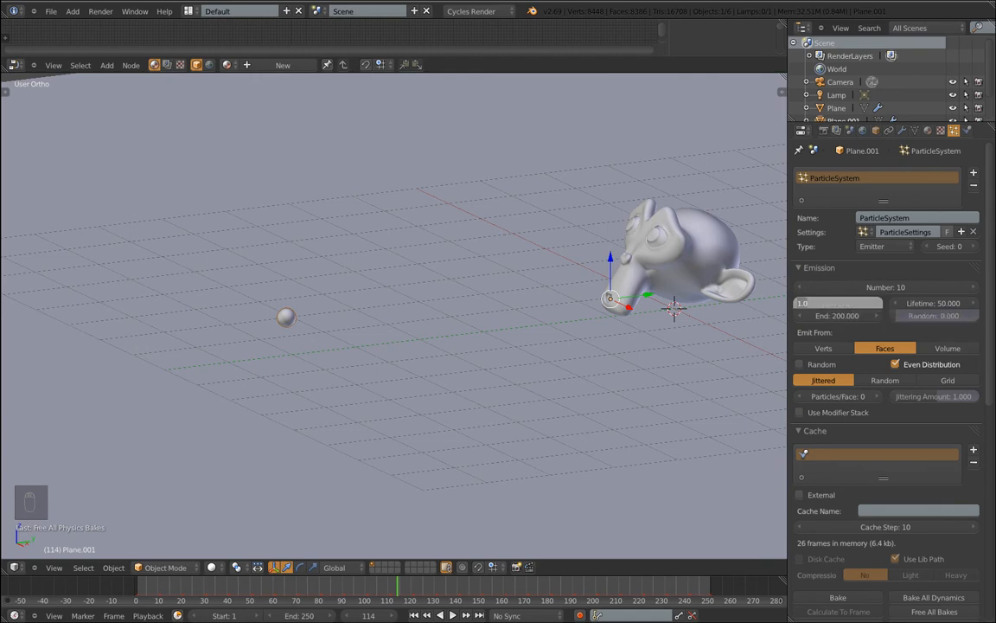
{"action": "key", "text": "Return"}
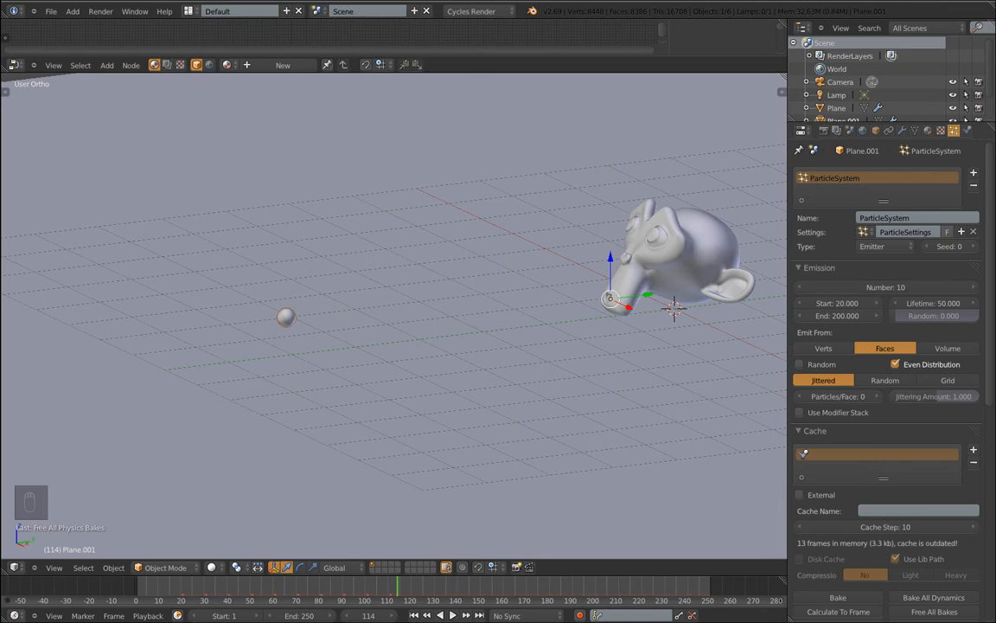
Set the particle emission to end at frame 100 and the number of particles to 5.
{"action": "left_click", "coordinate": [840, 320]}
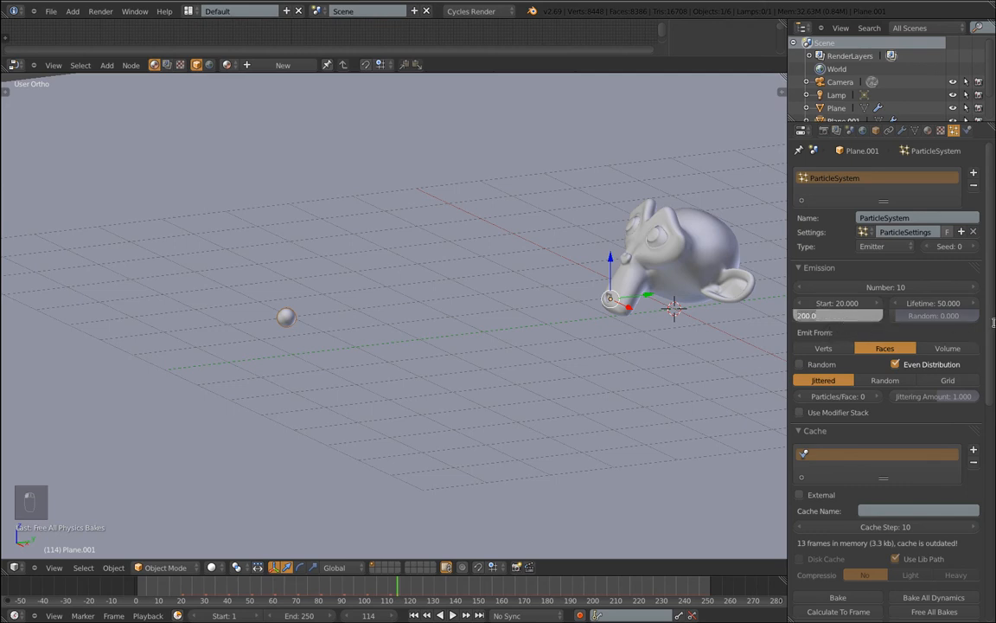
{"action": "type", "text": "100"}
{"action": "key", "text": "Return"}
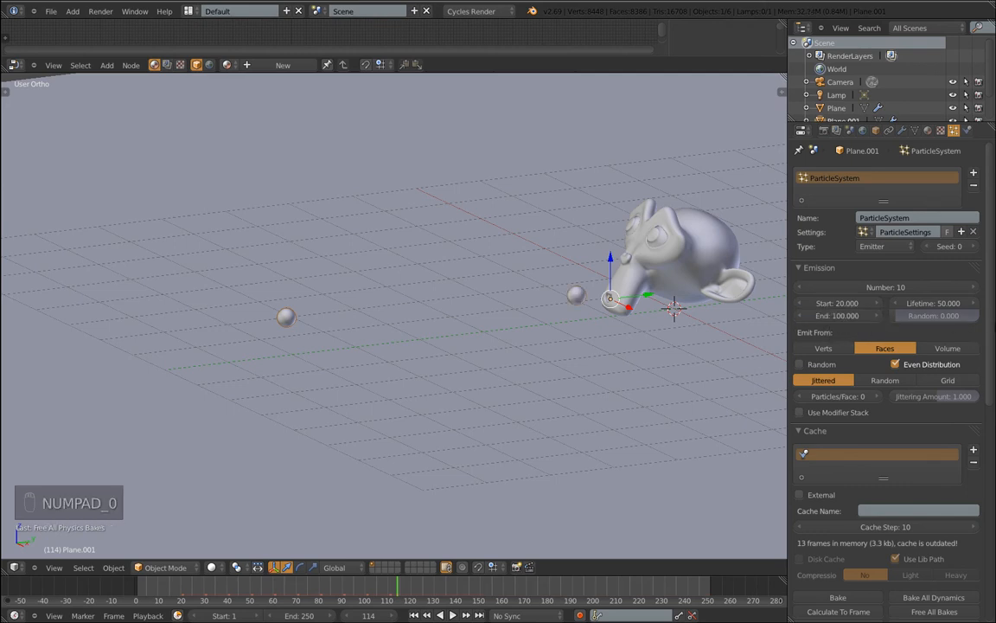
{"action": "left_click", "coordinate": [904, 286]}
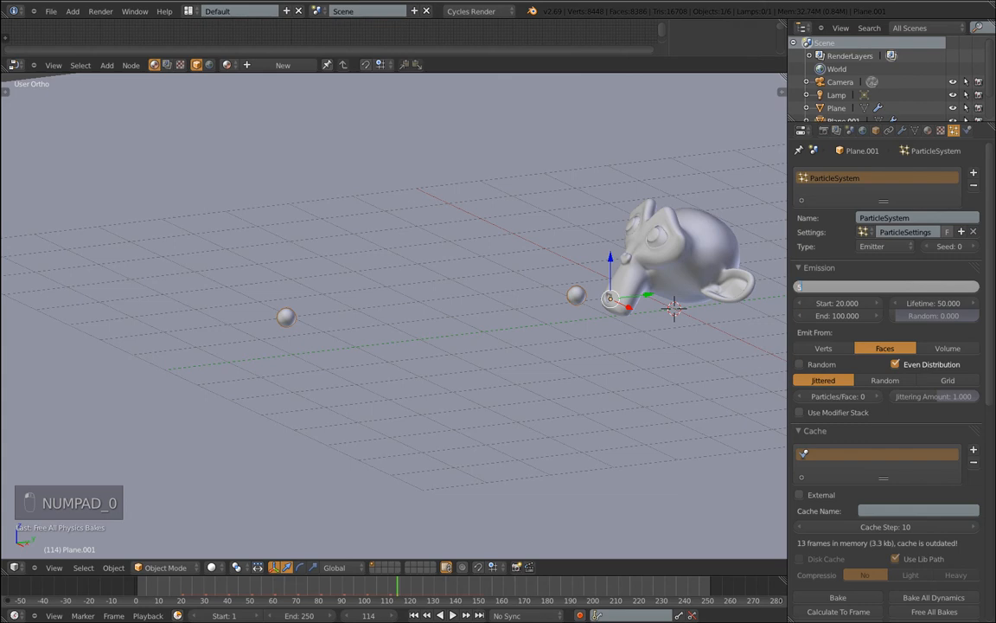
{"action": "type", "text": "5"}
{"action": "key", "text": "Return"}
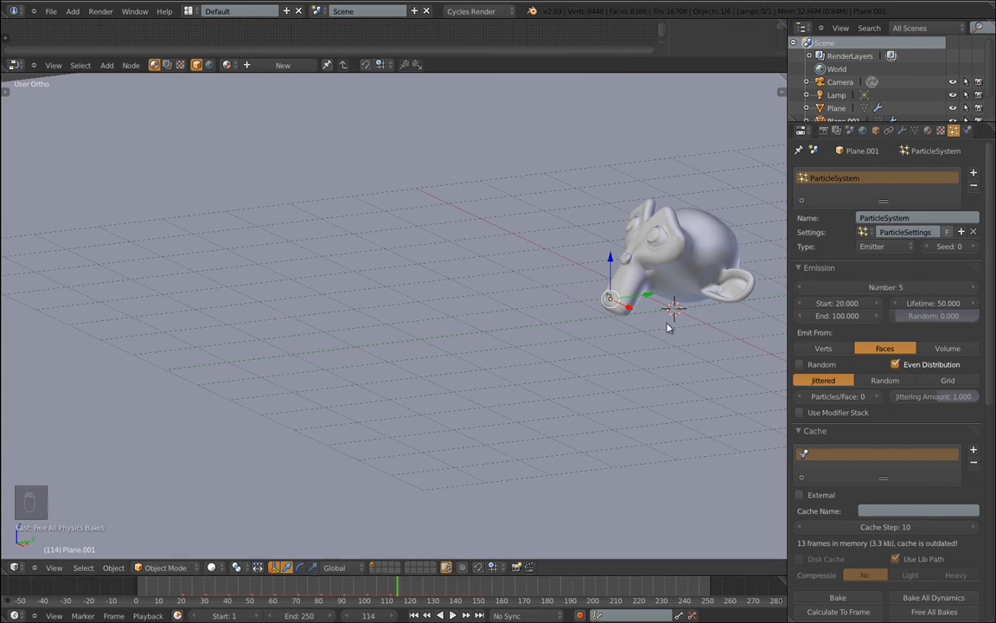
Bake all dynamics with the new emission settings and play the animation from the first frame.
{"action": "scroll", "coordinate": [858, 318], "scroll_direction": "down", "scroll_amount": 3}
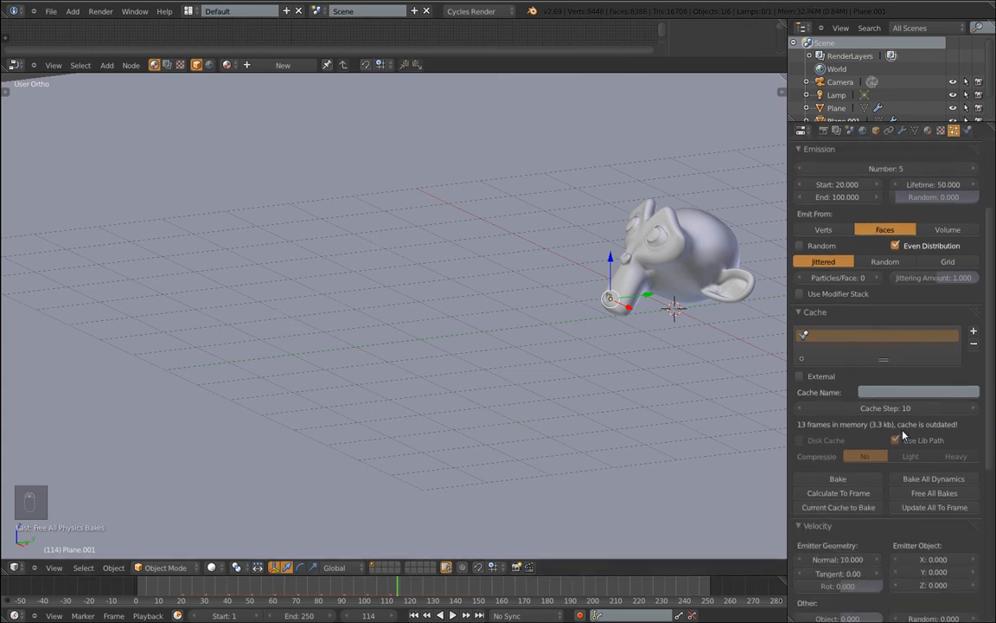
{"action": "left_click", "coordinate": [940, 481]}
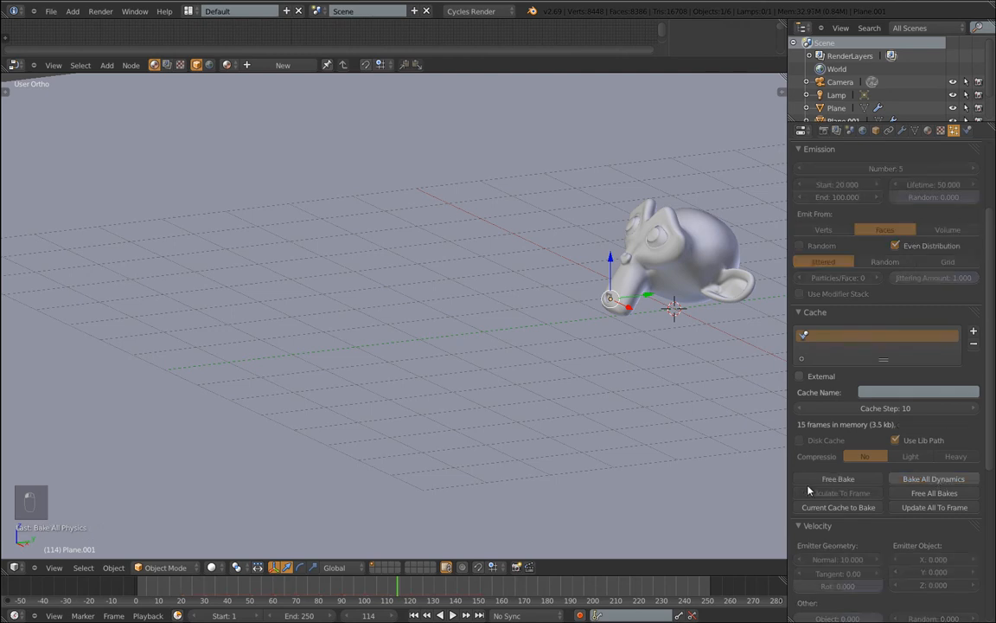
{"action": "key", "text": "alt+a"}
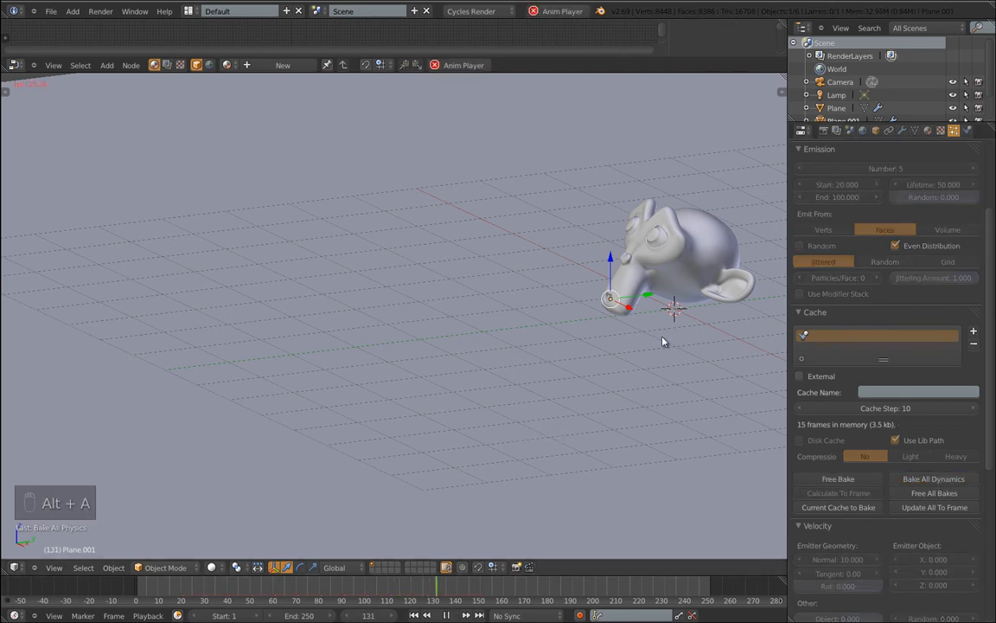
{"action": "key", "text": "alt+a"}
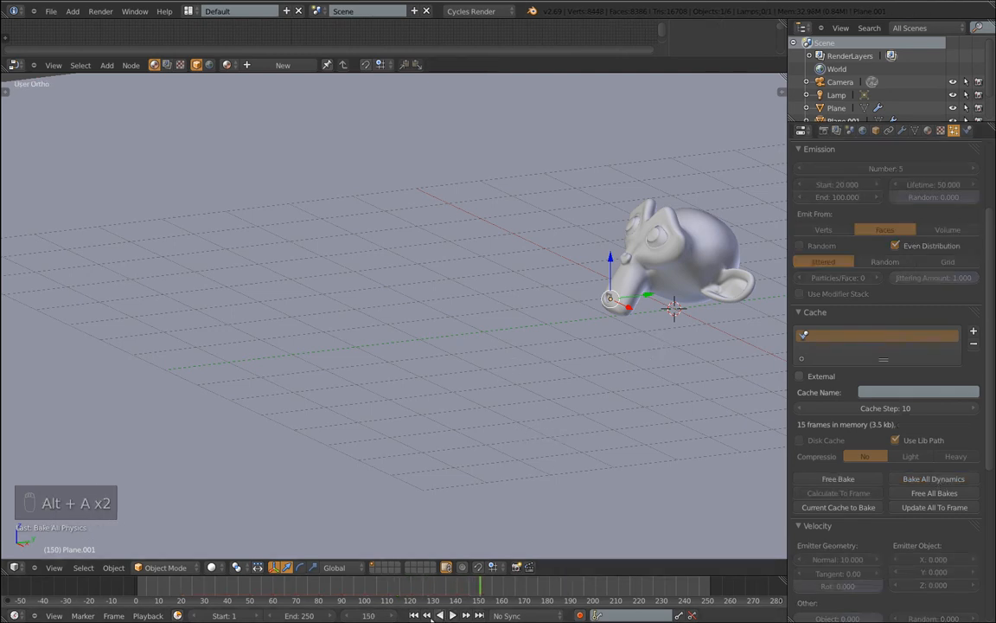
{"action": "left_click", "coordinate": [414, 615]}
{"action": "key", "text": "alt+a"}
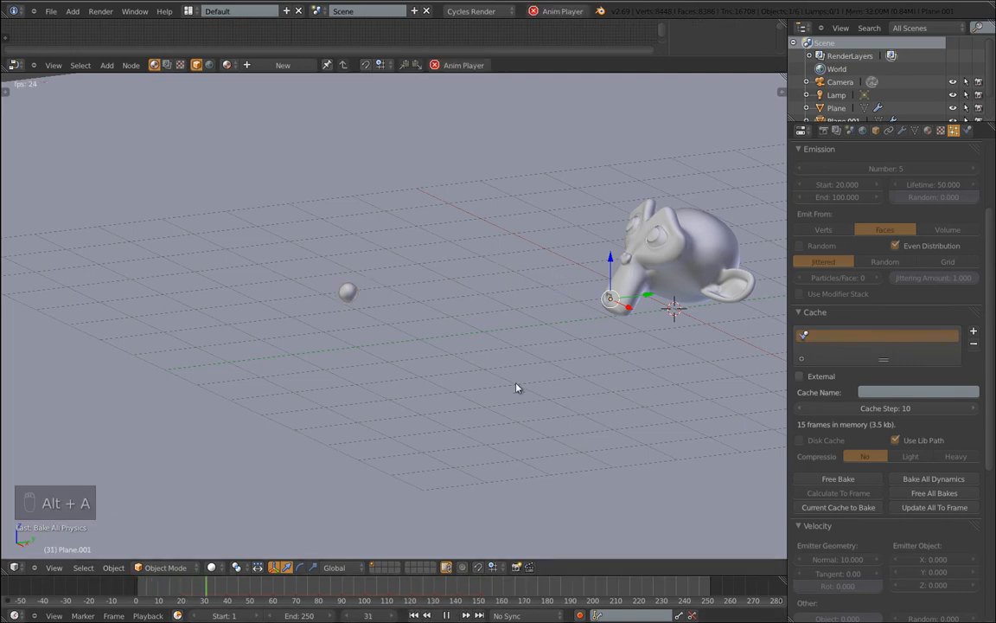
Stop the playback and step back and forth around frame 20 to check when the first sphere is emitted.
{"action": "key", "text": "Escape"}
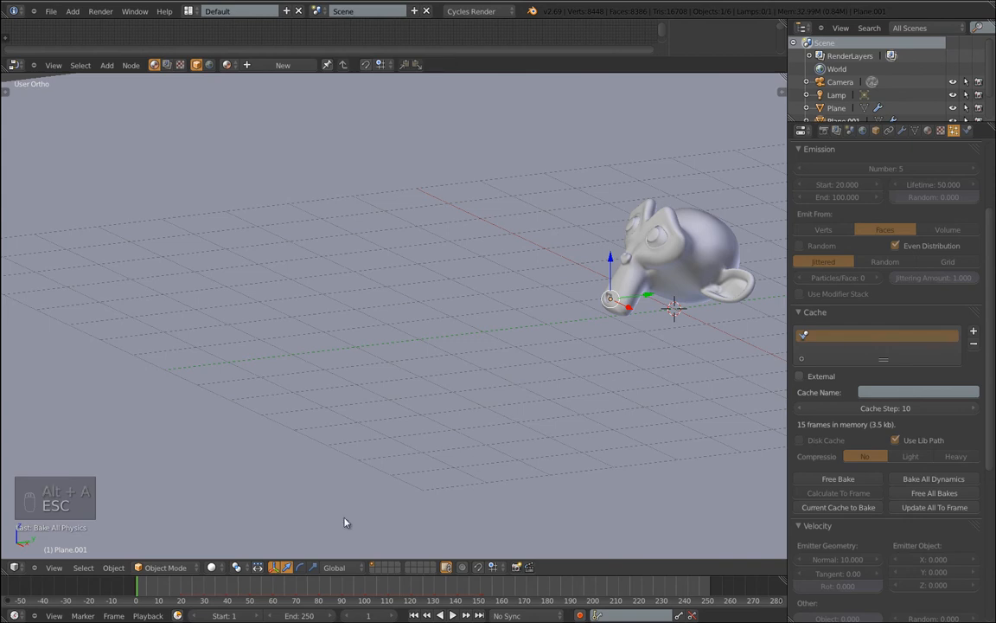
{"action": "left_click_drag", "start_coordinate": [148, 588], "coordinate": [181, 593]}
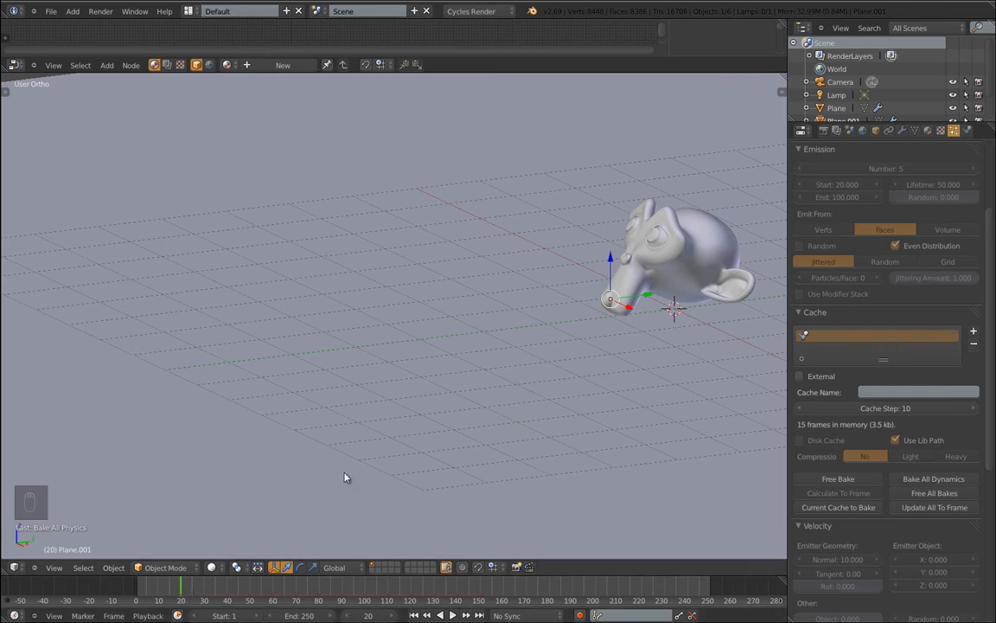
{"action": "key", "text": "Left"}
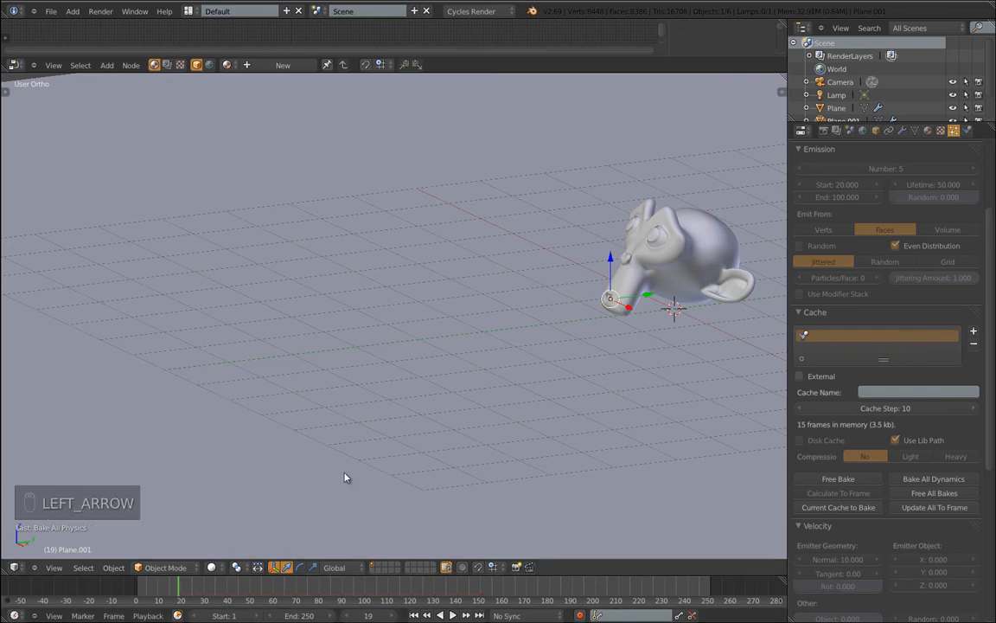
{"action": "key", "text": "Right"}
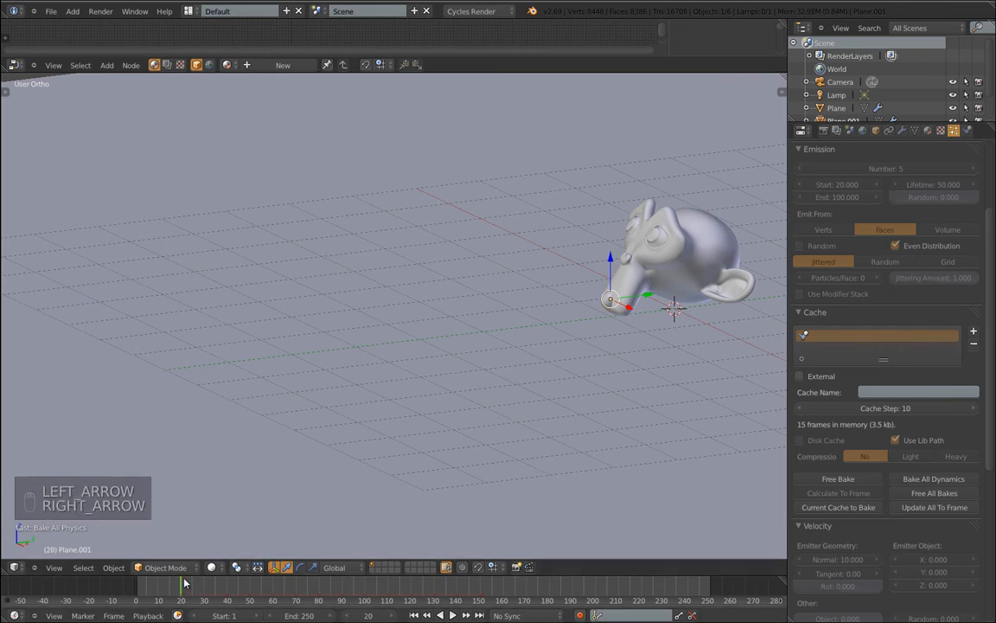
{"action": "key", "text": "Left"}
{"action": "key", "text": "Right"}
{"action": "key", "text": "Left"}
{"action": "key", "text": "Right"}
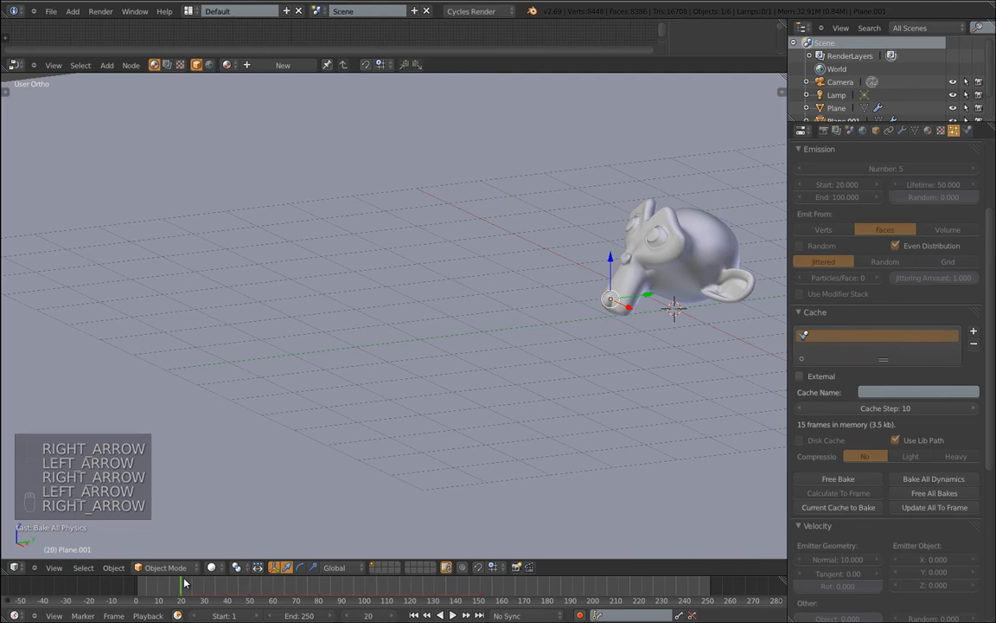
{"action": "key", "text": "Left"}
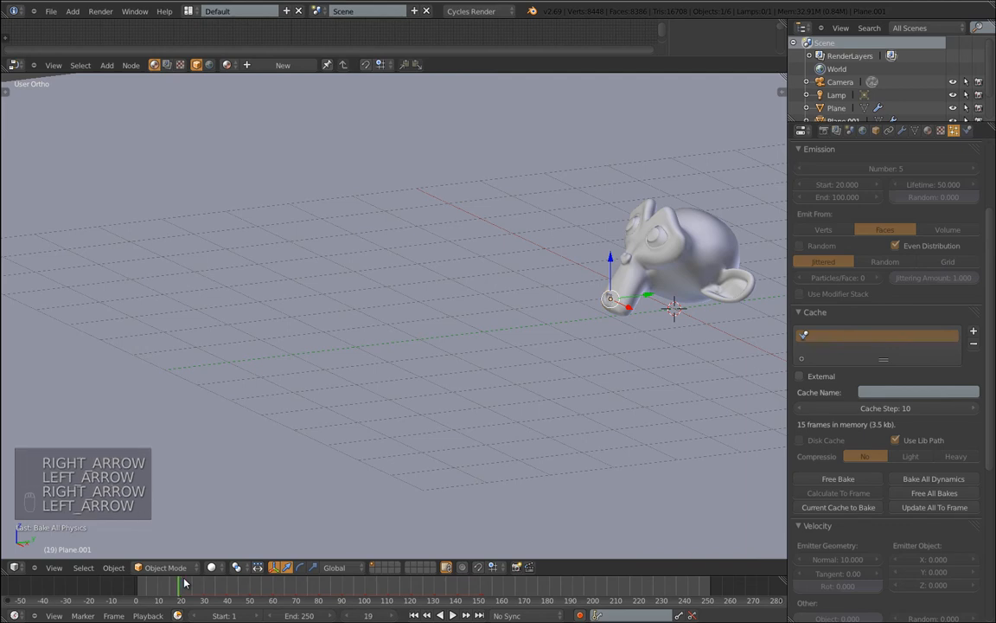
{"action": "key", "text": "Left"}
{"action": "key", "text": "Left"}
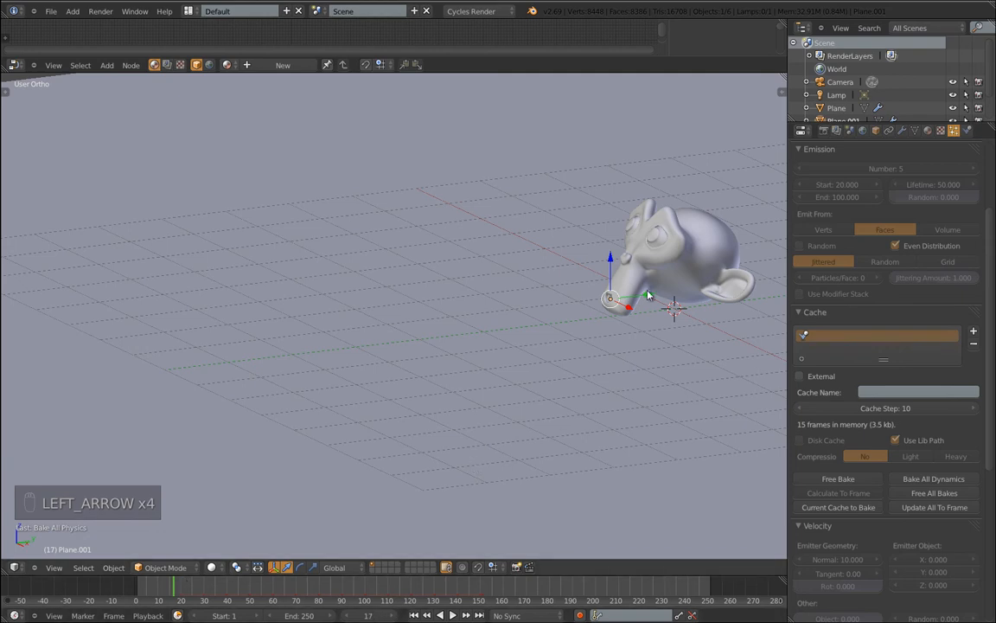
Select the monkey head's Key 1 shape key and keyframe its value at 0 on frame 15.
{"action": "left_click", "coordinate": [915, 130]}
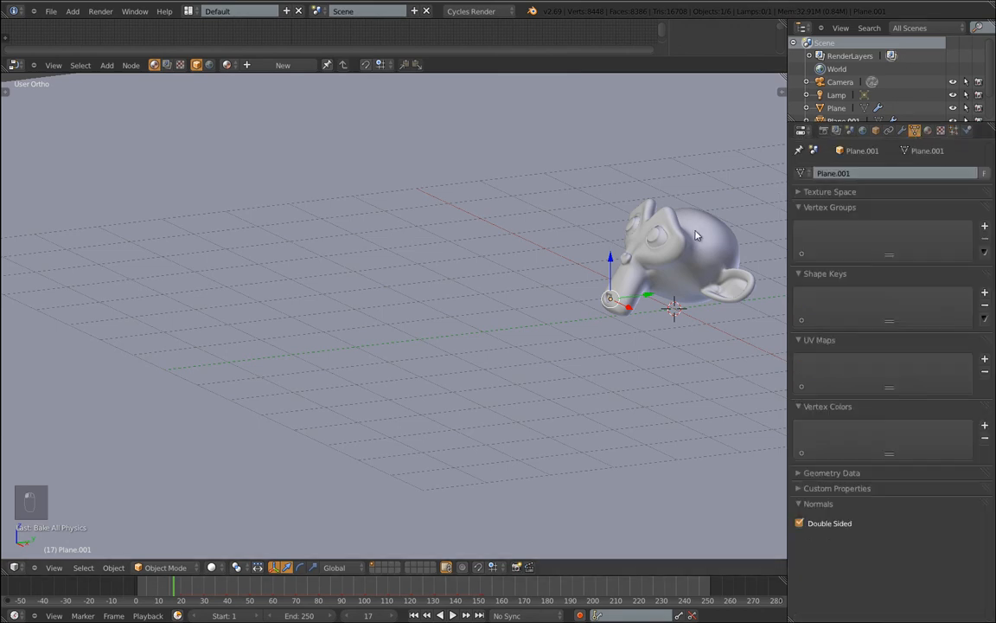
{"action": "right_click", "coordinate": [741, 277]}
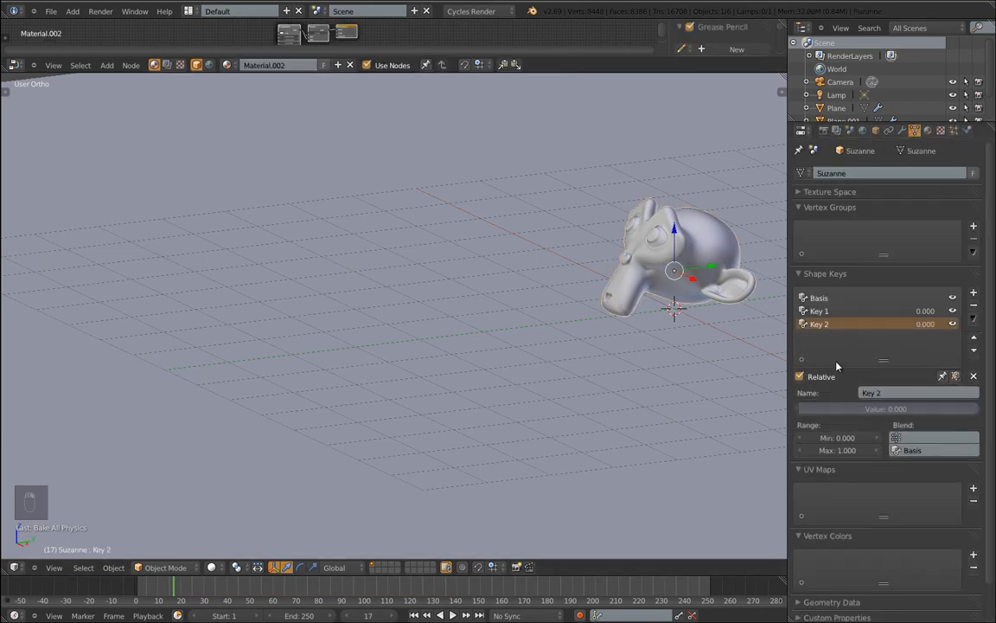
{"action": "left_click", "coordinate": [822, 312]}
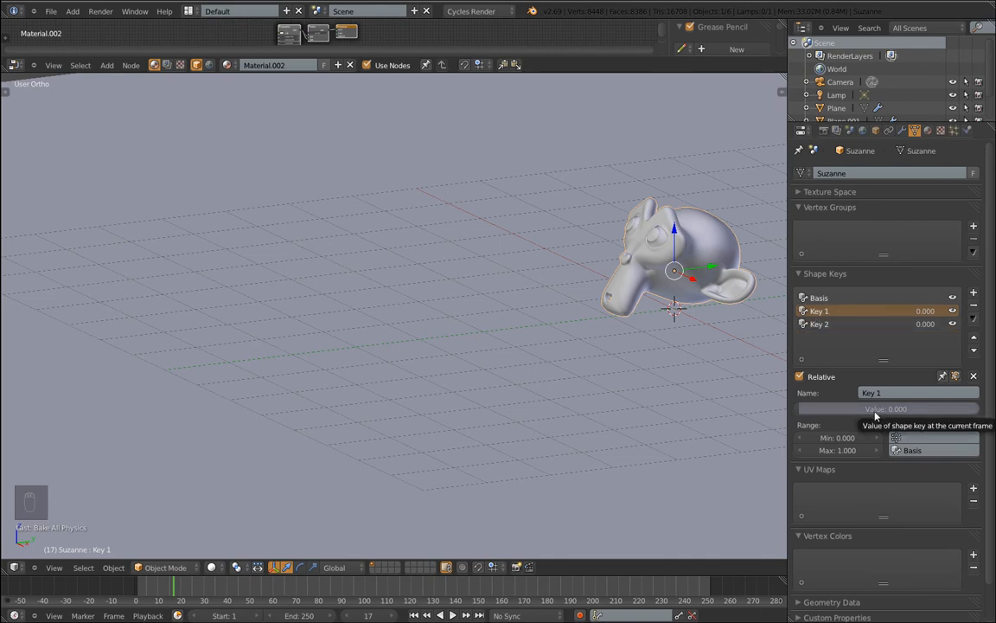
{"action": "key", "text": "i"}
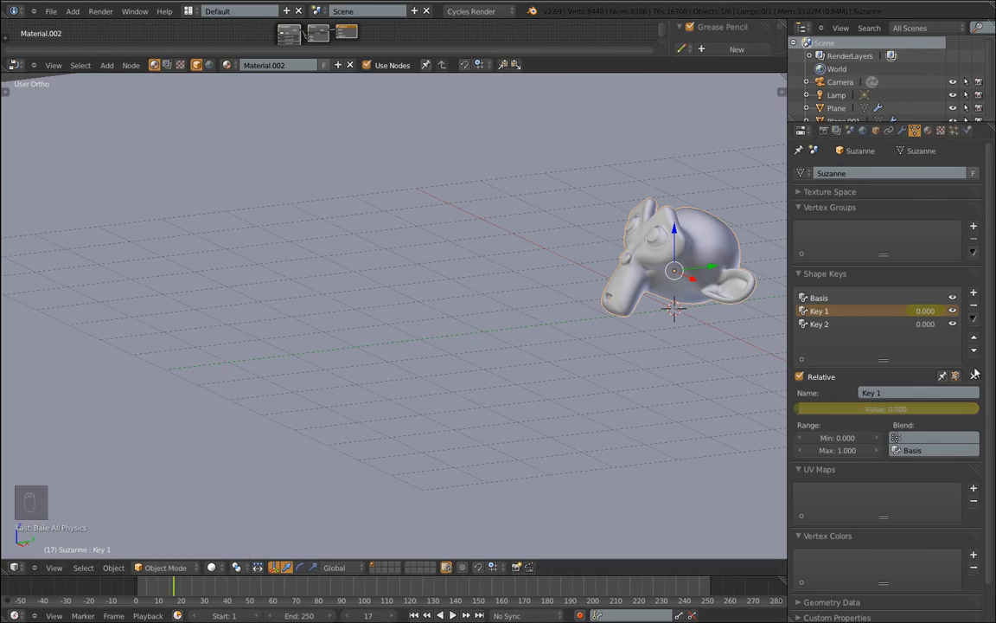
{"action": "key", "text": "ctrl+z"}
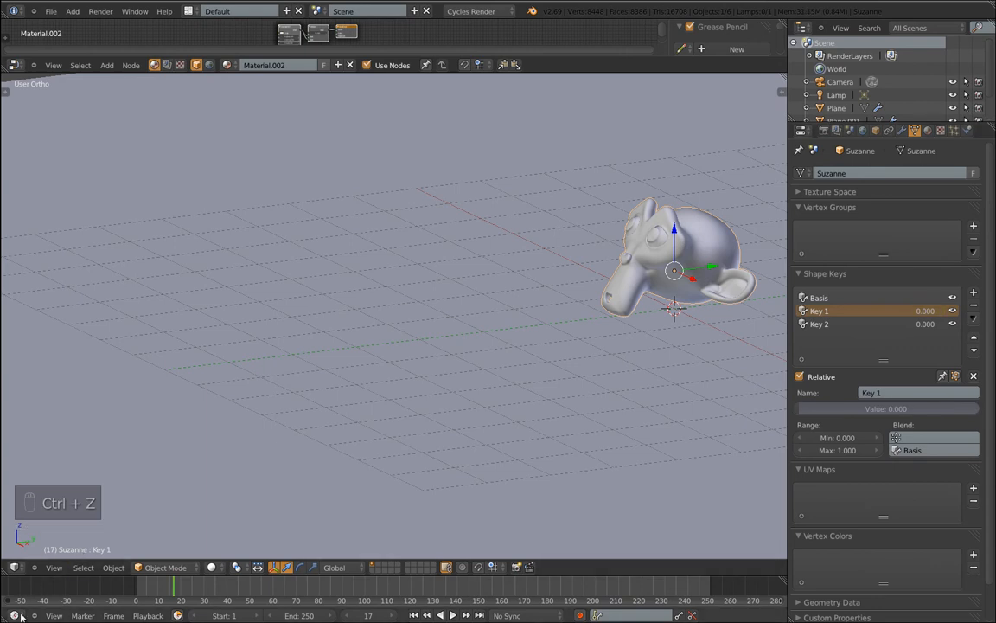
{"action": "left_click", "coordinate": [170, 595]}
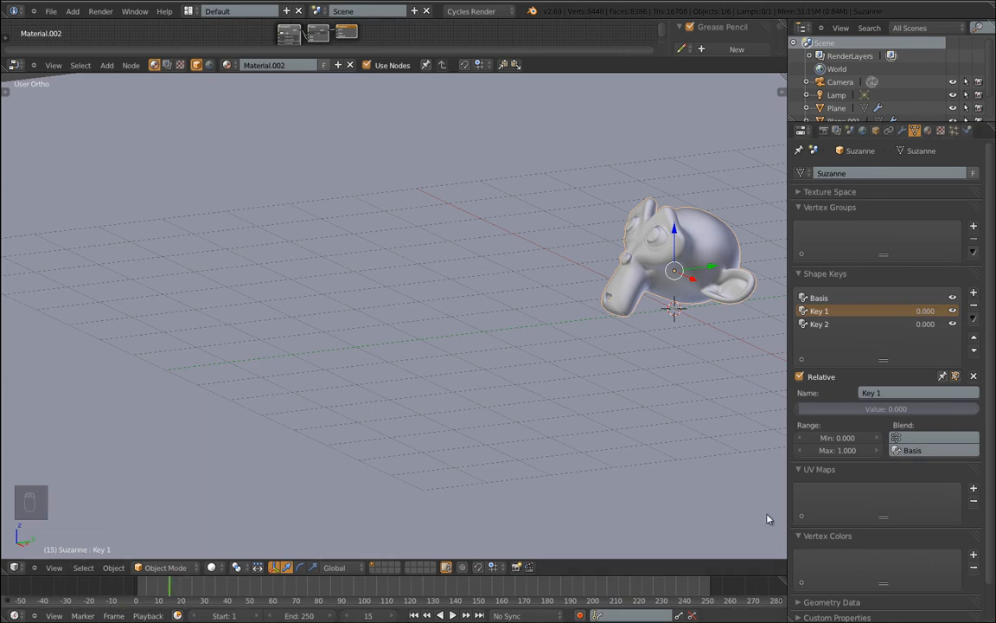
{"action": "key", "text": "i"}
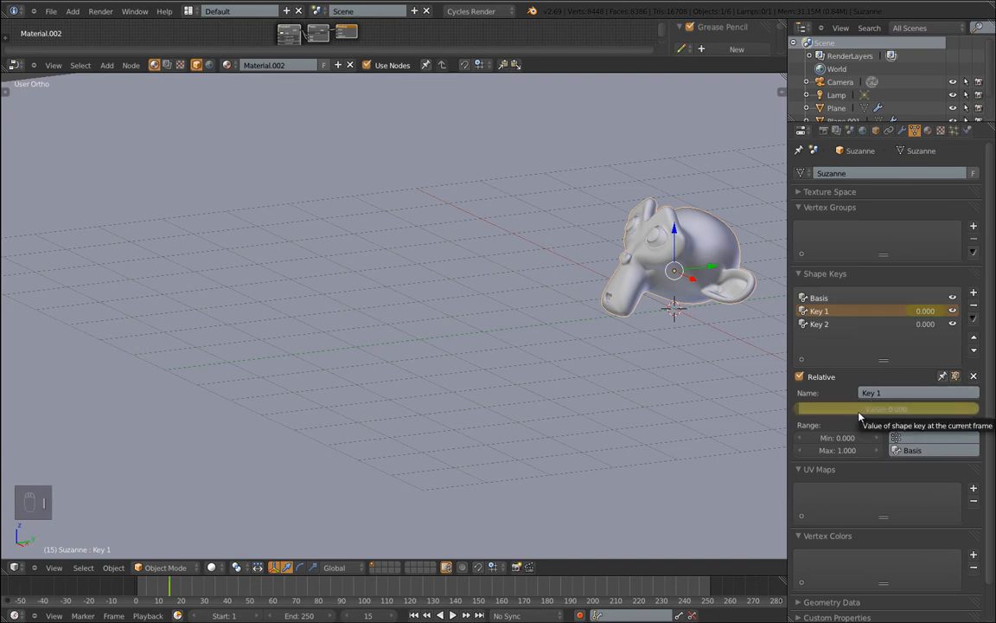
Set the Key 1 shape key's value to 1 on frame 19 and insert a keyframe for it.
{"action": "left_click", "coordinate": [182, 591]}
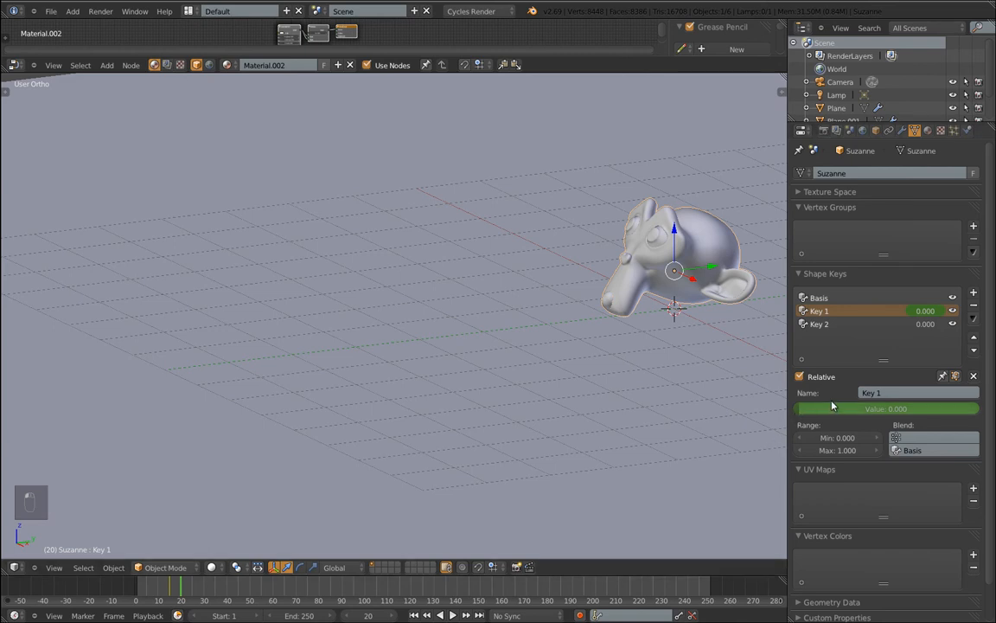
{"action": "left_click_drag", "start_coordinate": [811, 414], "coordinate": [9, 427]}
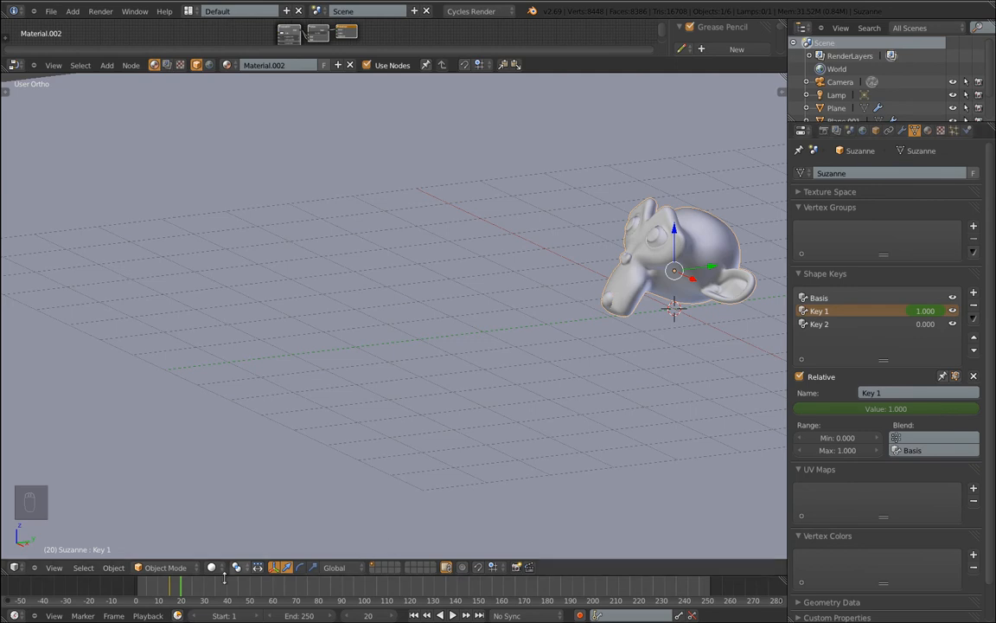
{"action": "left_click", "coordinate": [348, 615]}
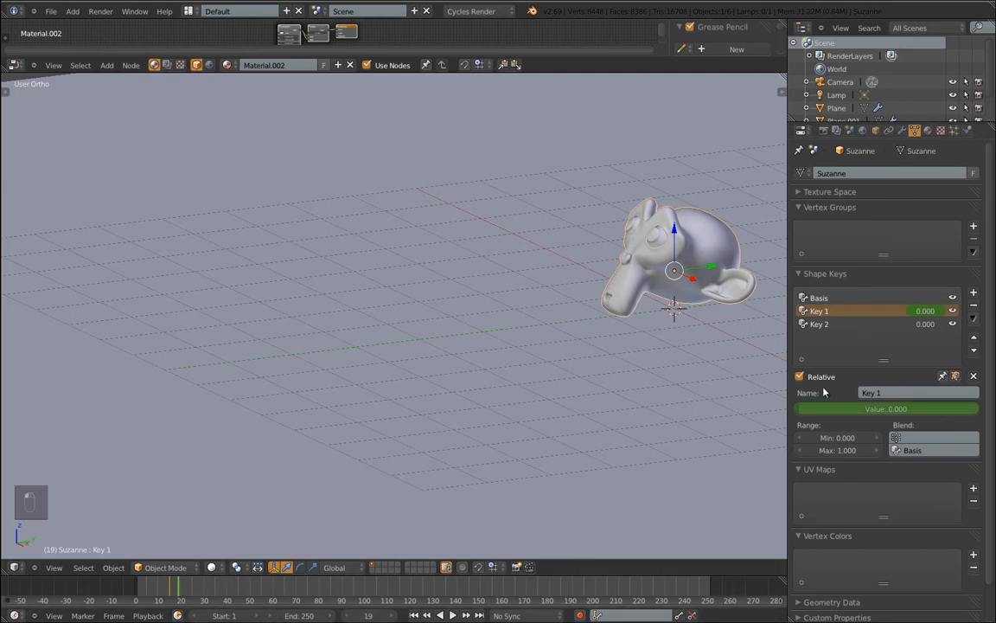
{"action": "left_click_drag", "start_coordinate": [802, 410], "coordinate": [991, 430]}
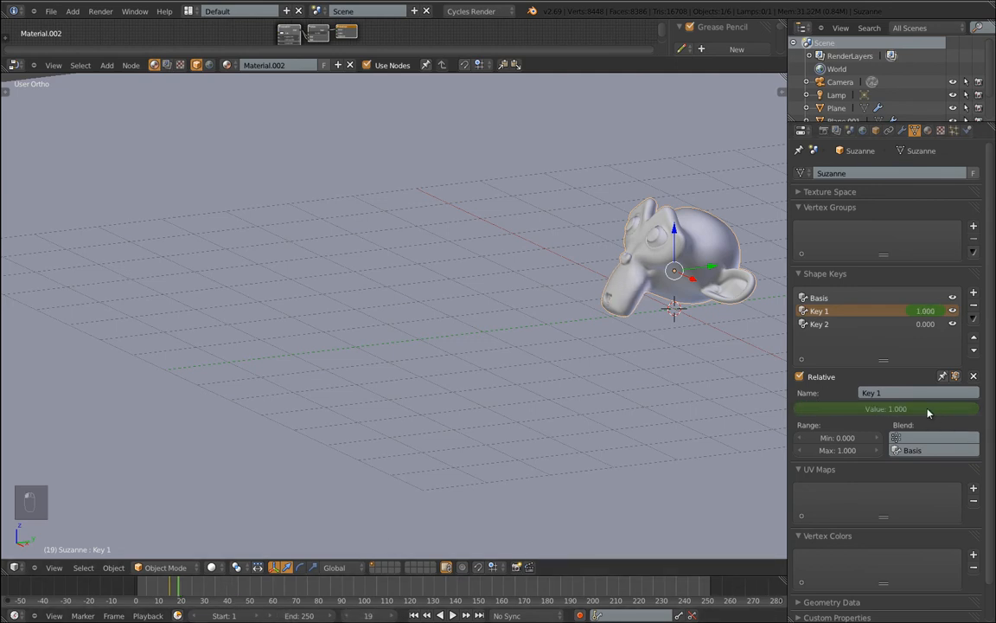
{"action": "key", "text": "i"}
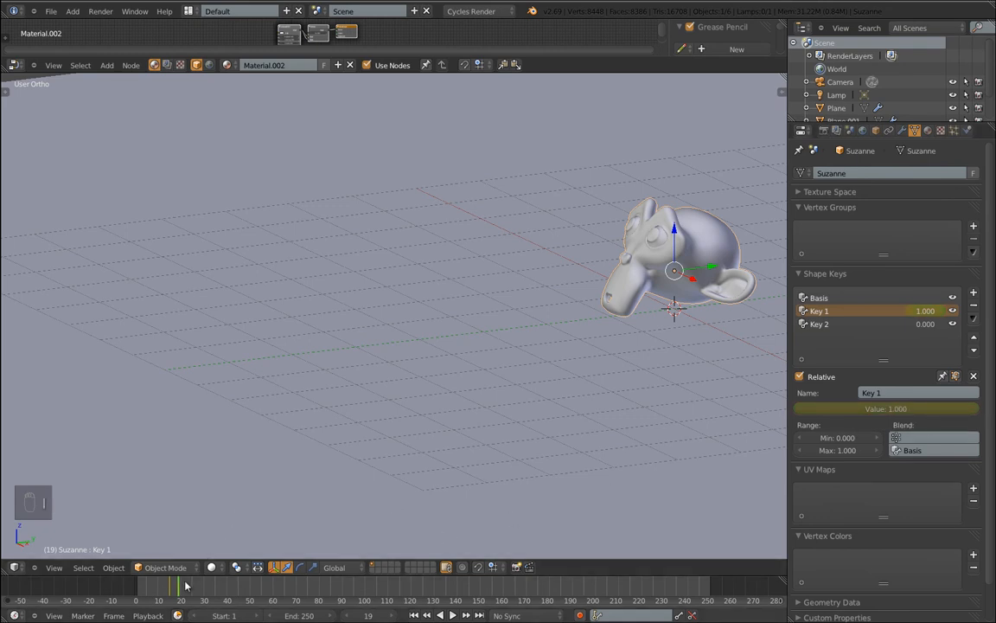
Keyframe the Key 2 shape key's value at 0 on frame 20 and at 1 on frame 21.
{"action": "left_click", "coordinate": [392, 616]}
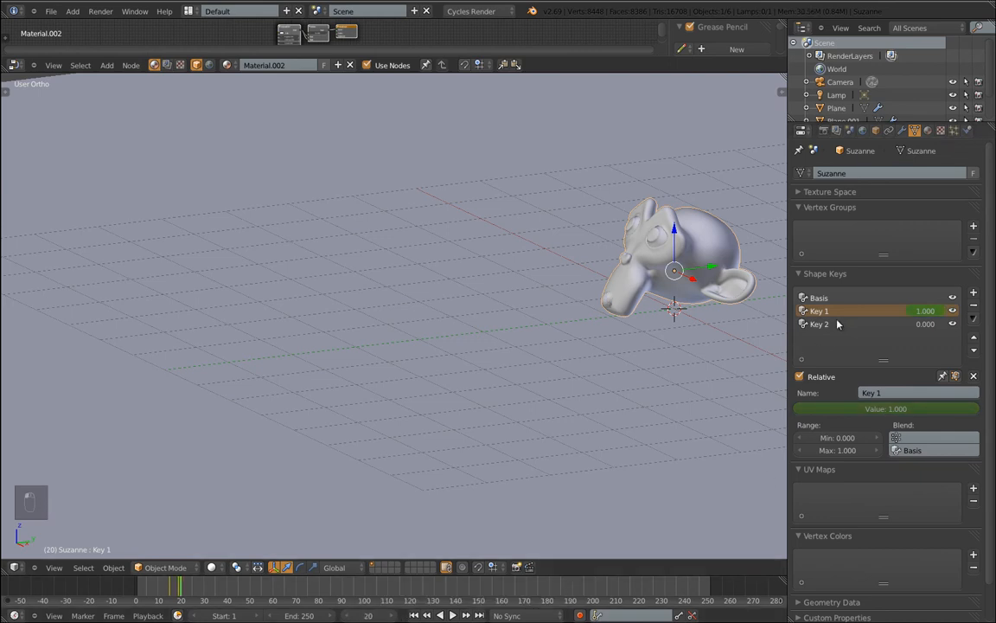
{"action": "left_click", "coordinate": [837, 324]}
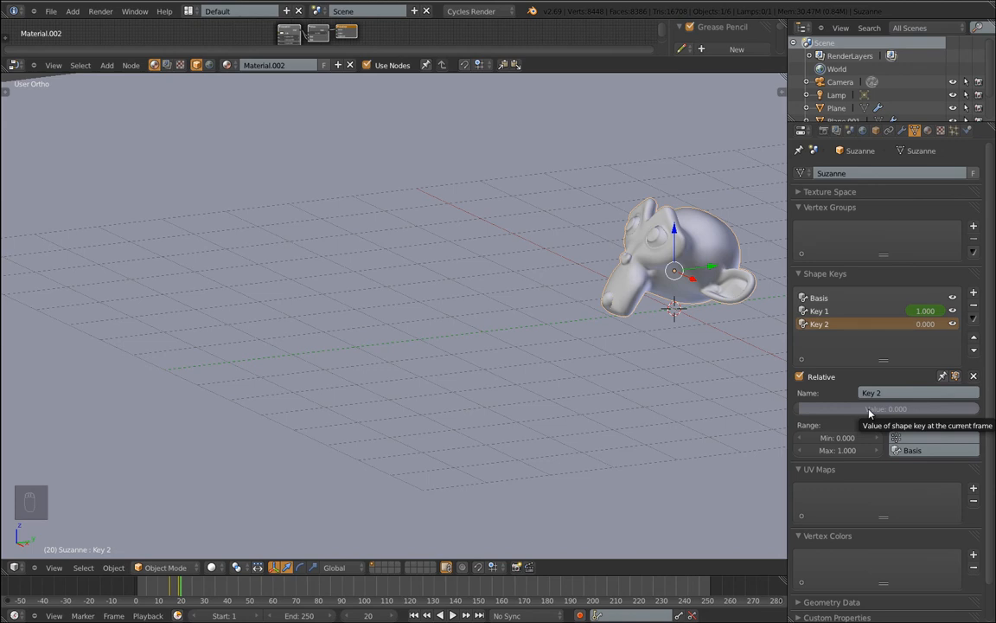
{"action": "key", "text": "i"}
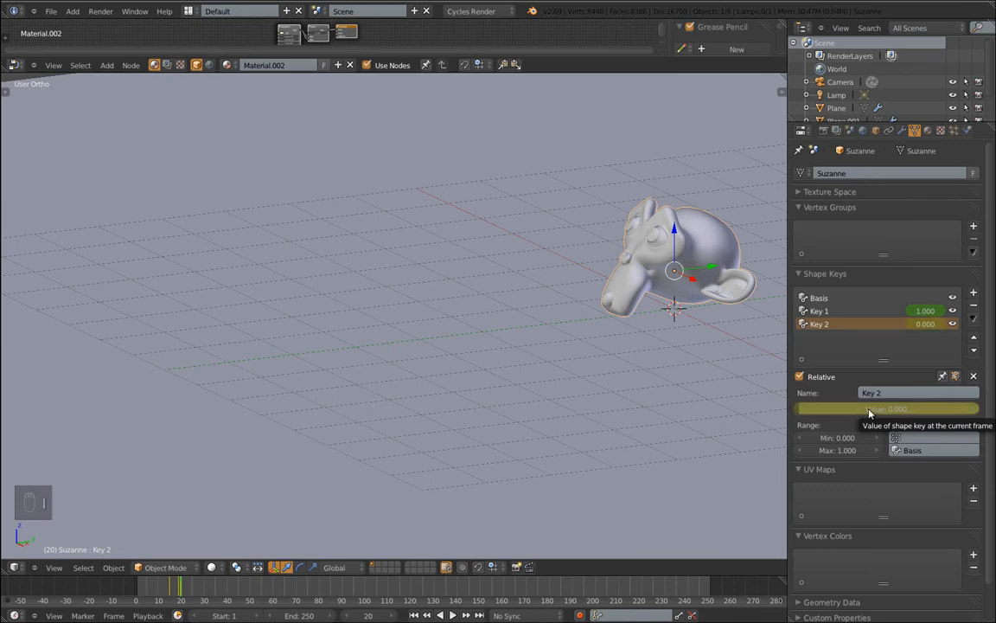
{"action": "left_click", "coordinate": [185, 591]}
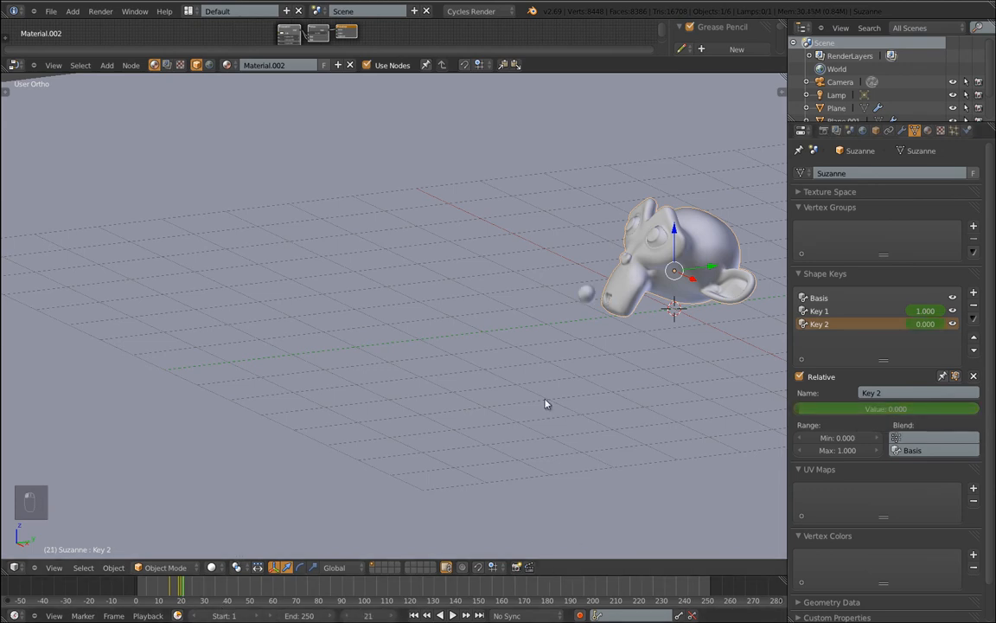
{"action": "left_click_drag", "start_coordinate": [810, 409], "coordinate": [930, 412]}
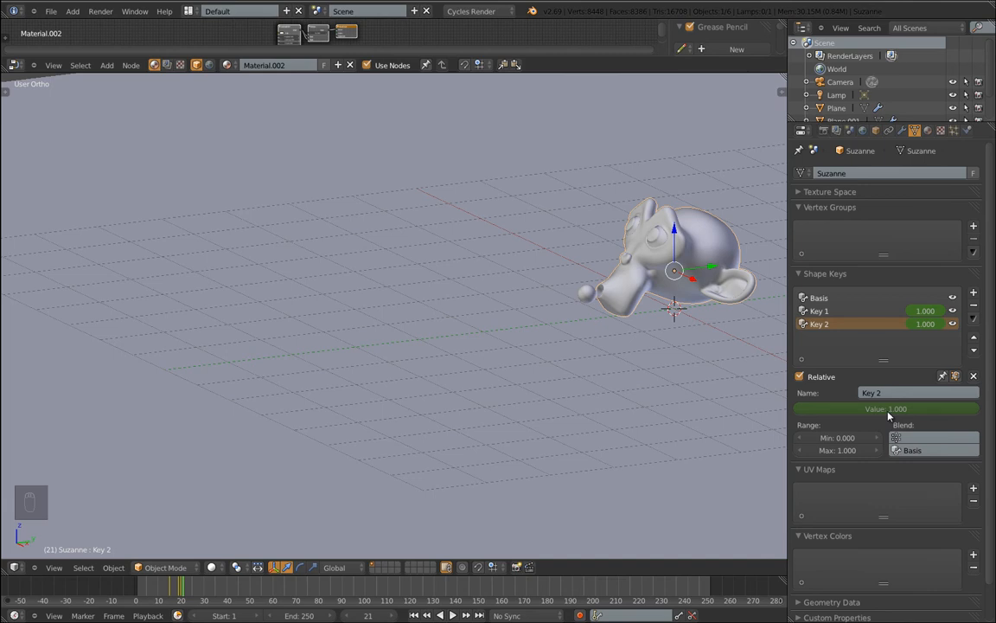
{"action": "key", "text": "i"}
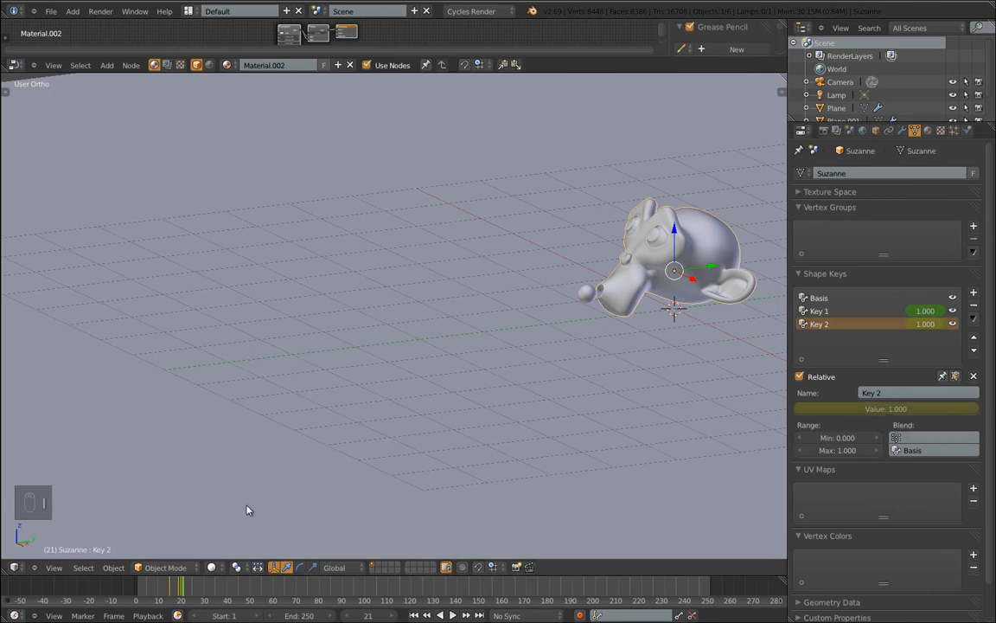
Play the animation from frame 0 to check the mouth movement against the first emitted sphere.
{"action": "left_click_drag", "start_coordinate": [173, 586], "coordinate": [135, 586]}
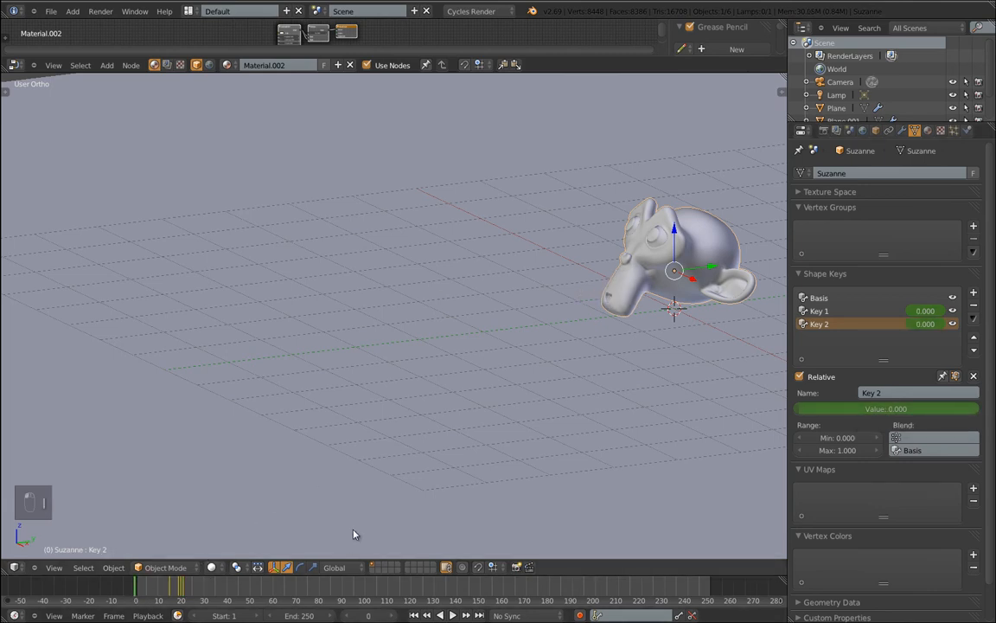
{"action": "key", "text": "alt+a"}
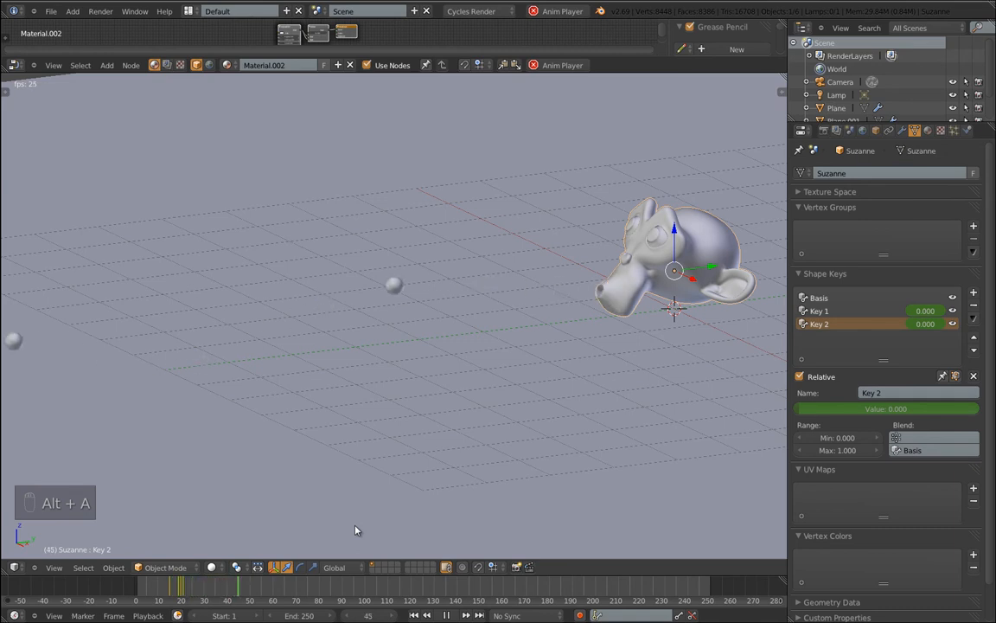
{"action": "key", "text": "Escape"}
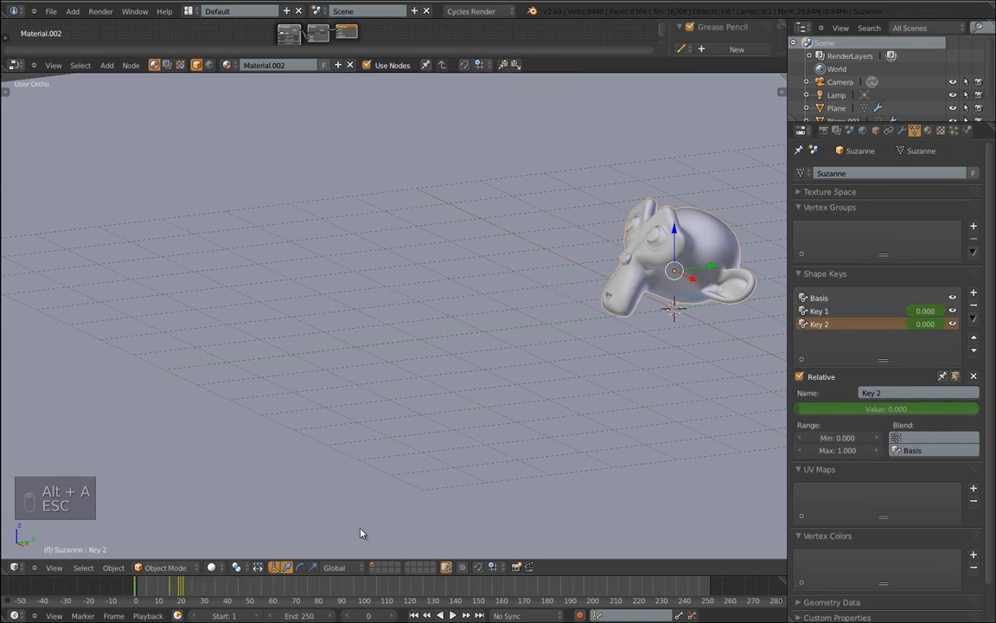
Step through the animation frame by frame from frame 21 to 38 to find when the second sphere is emitted.
{"action": "left_click", "coordinate": [184, 589]}
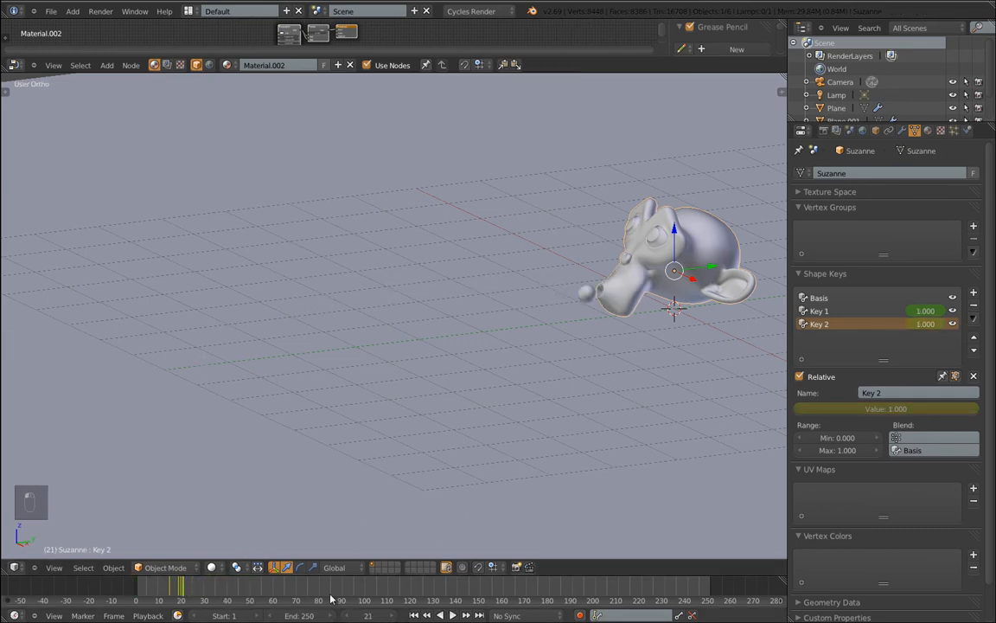
{"action": "left_click", "coordinate": [350, 617]}
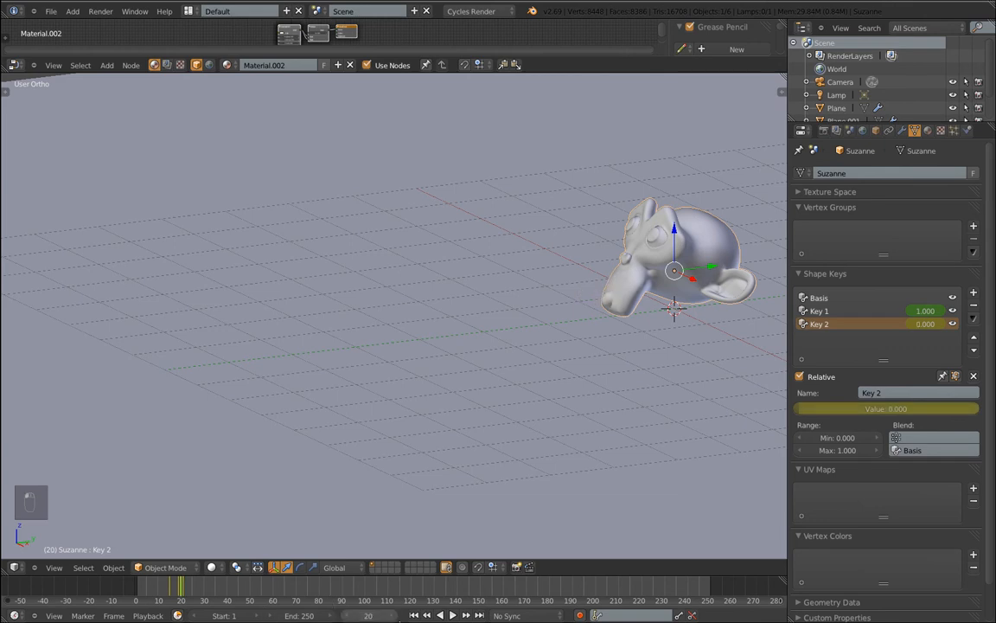
{"action": "left_click", "coordinate": [393, 618]}
{"action": "left_click", "coordinate": [394, 617]}
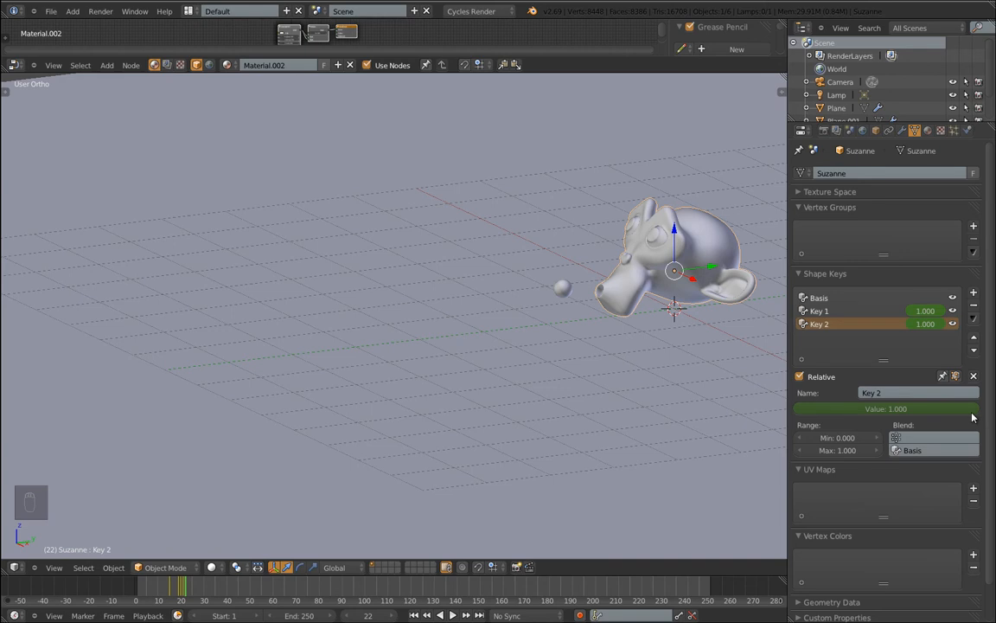
{"action": "left_click", "coordinate": [394, 618]}
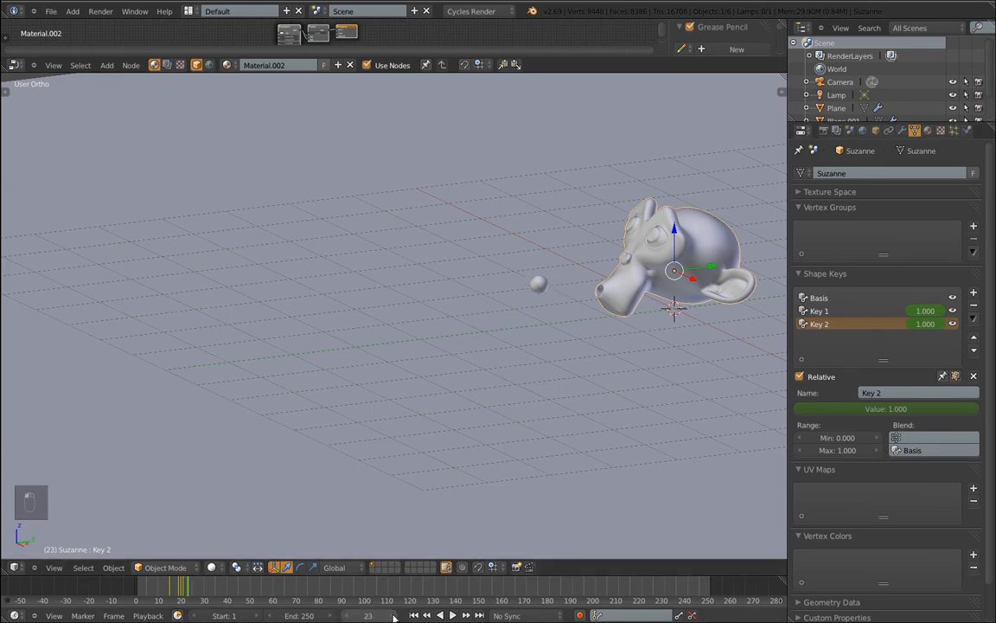
{"action": "left_click", "coordinate": [393, 618]}
{"action": "left_click", "coordinate": [394, 618]}
{"action": "left_click", "coordinate": [394, 618]}
{"action": "left_click", "coordinate": [393, 618]}
{"action": "left_click", "coordinate": [393, 617]}
{"action": "left_click", "coordinate": [394, 617]}
{"action": "left_click", "coordinate": [393, 618]}
{"action": "left_click", "coordinate": [393, 618]}
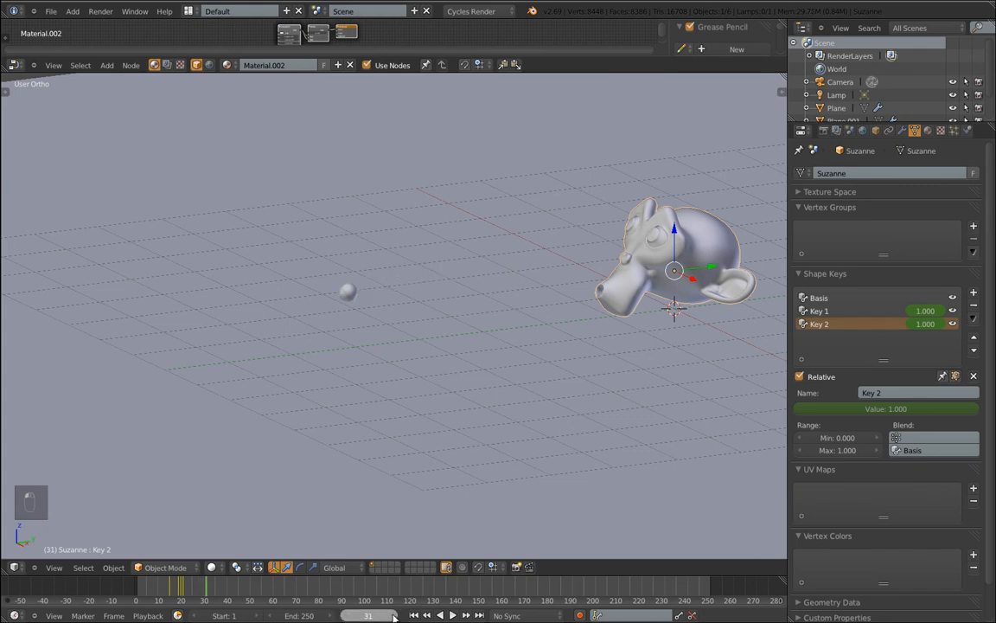
{"action": "left_click", "coordinate": [394, 617]}
{"action": "left_click", "coordinate": [394, 618]}
{"action": "left_click", "coordinate": [393, 618]}
{"action": "left_click", "coordinate": [393, 618]}
{"action": "left_click", "coordinate": [394, 617]}
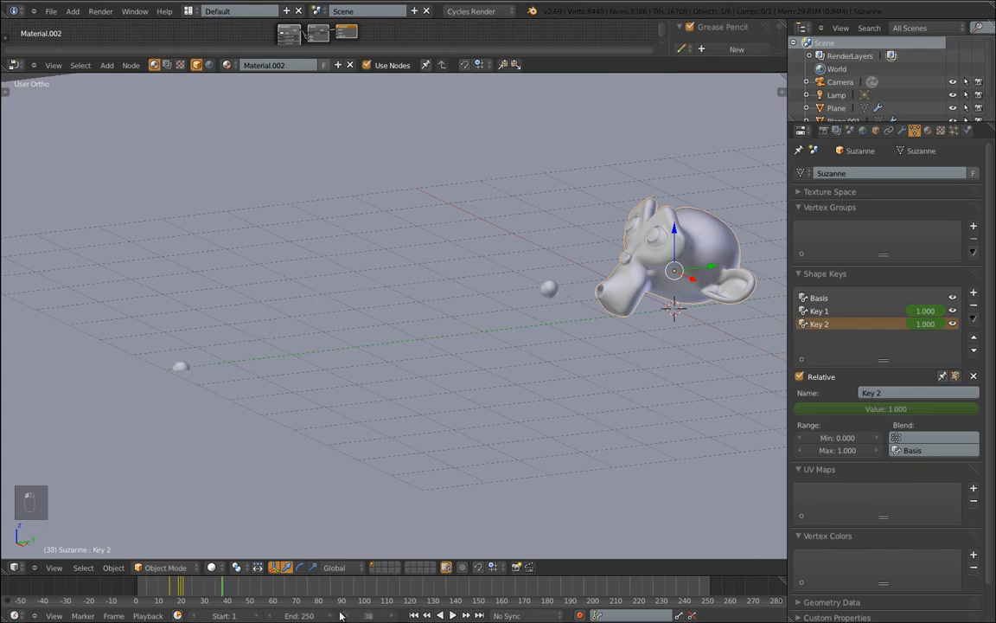
{"action": "left_click", "coordinate": [394, 617]}
Compare frames 35 and 36 to pinpoint the second sphere's emission.
{"action": "left_click", "coordinate": [345, 615]}
{"action": "left_click", "coordinate": [346, 615]}
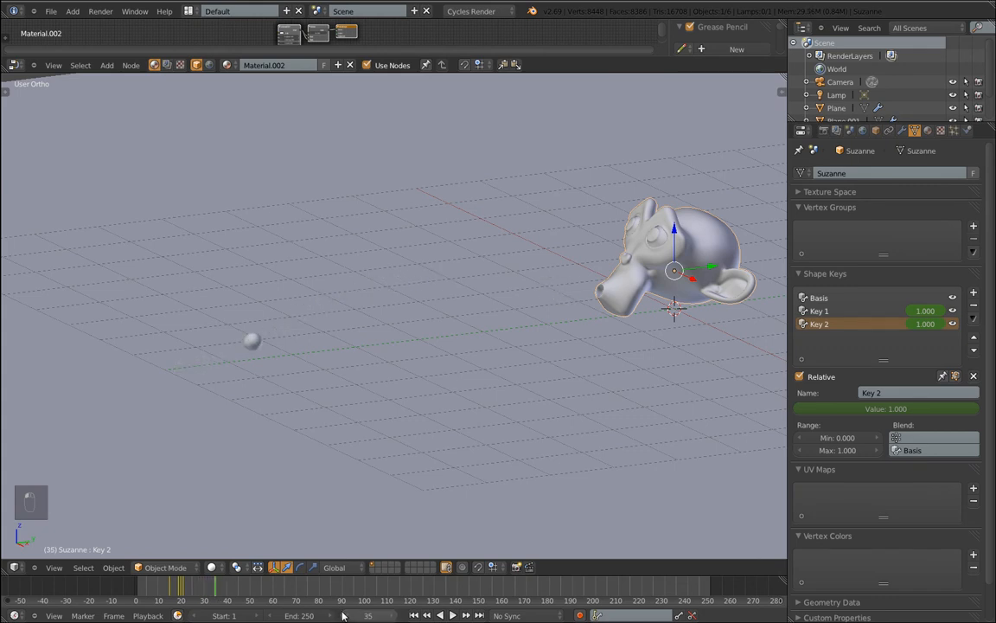
{"action": "left_click", "coordinate": [394, 618]}
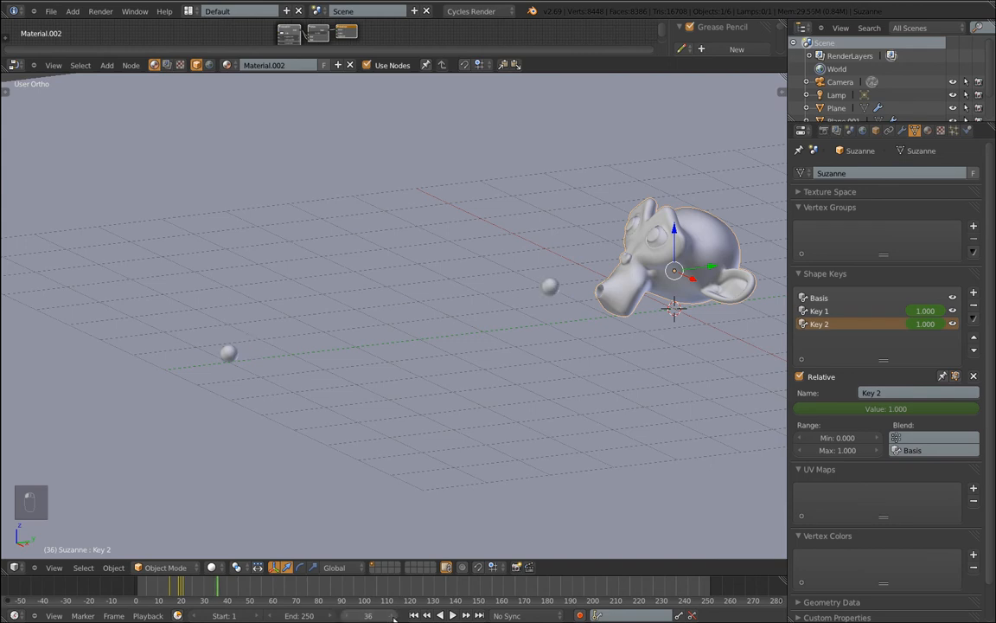
{"action": "left_click", "coordinate": [349, 615]}
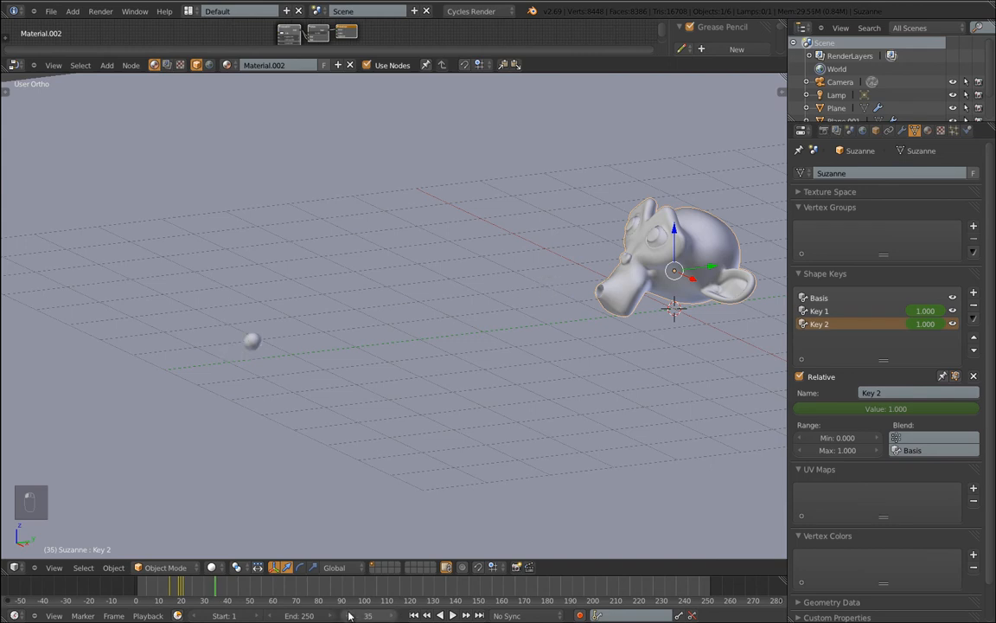
{"action": "left_click", "coordinate": [389, 617]}
{"action": "left_click", "coordinate": [346, 616]}
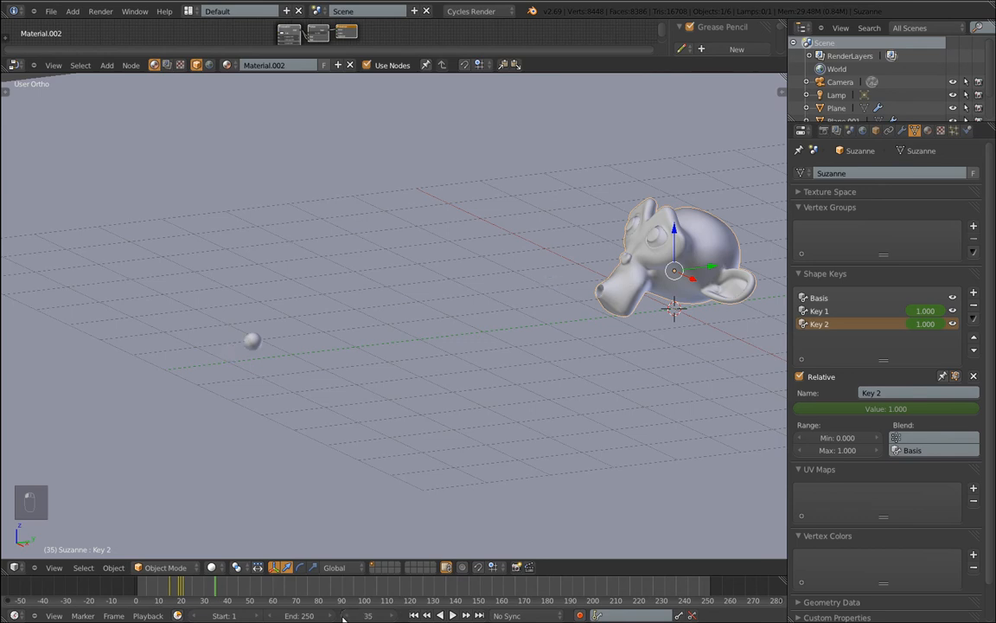
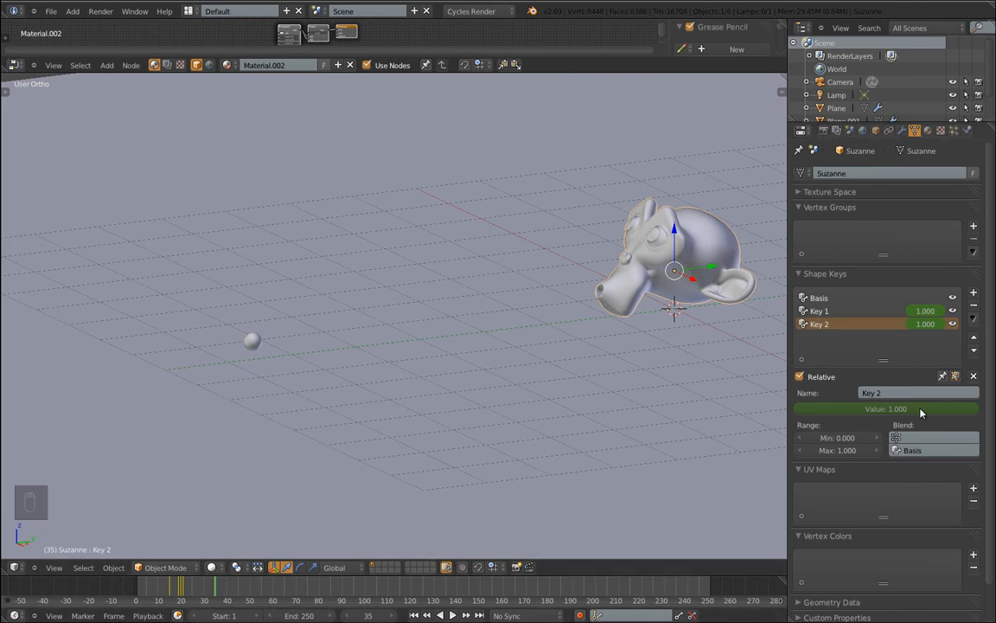
Set the Key 2 shape key's value to 0 on frame 30 and insert a keyframe for it.
{"action": "left_click", "coordinate": [344, 616]}
{"action": "left_click", "coordinate": [345, 616]}
{"action": "left_click", "coordinate": [344, 616]}
{"action": "left_click", "coordinate": [345, 616]}
{"action": "left_click", "coordinate": [344, 616]}
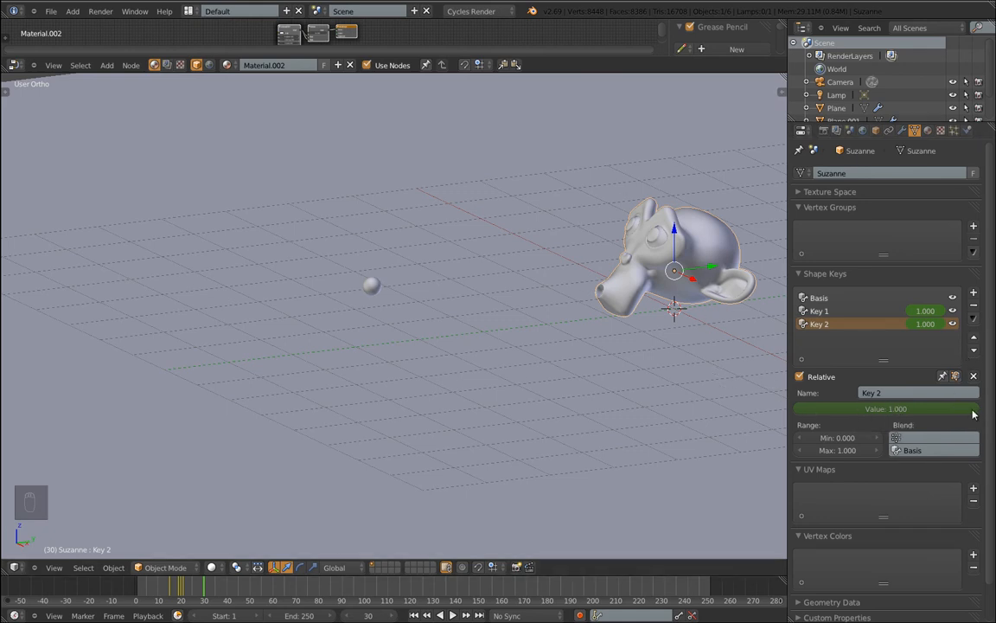
{"action": "left_click_drag", "start_coordinate": [977, 415], "coordinate": [767, 419]}
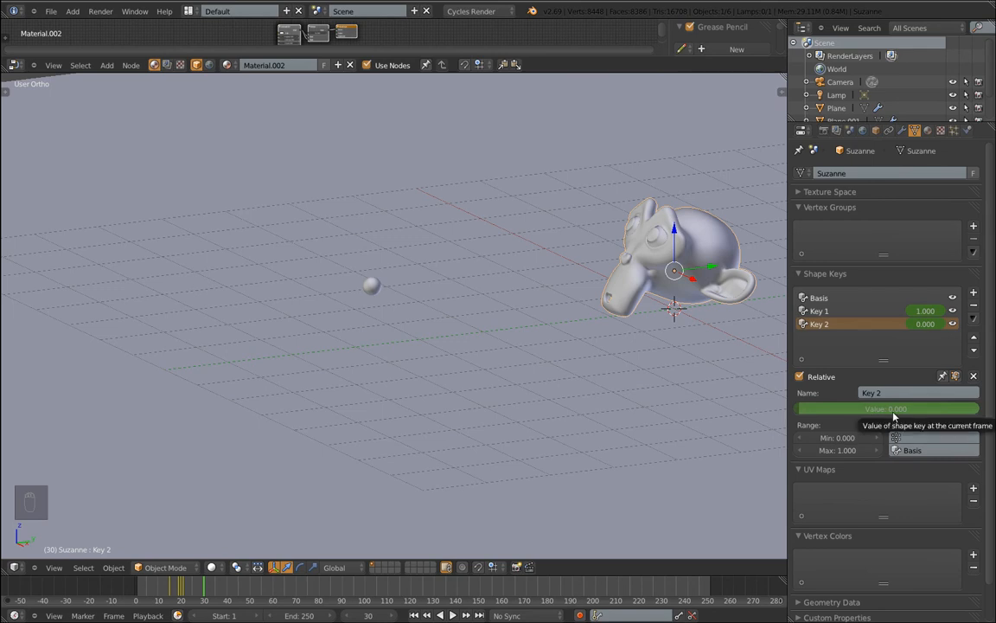
{"action": "key", "text": "i"}
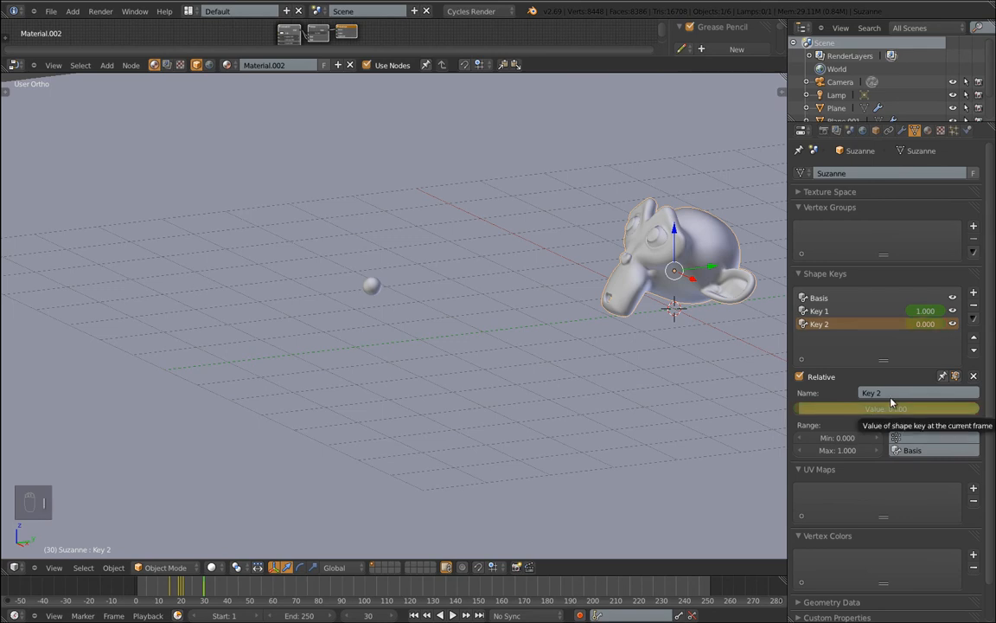
Keyframe the Key 1 shape key's value at 0 on frame 25 and play the animation to check the mouth closing.
{"action": "left_click", "coordinate": [862, 311]}
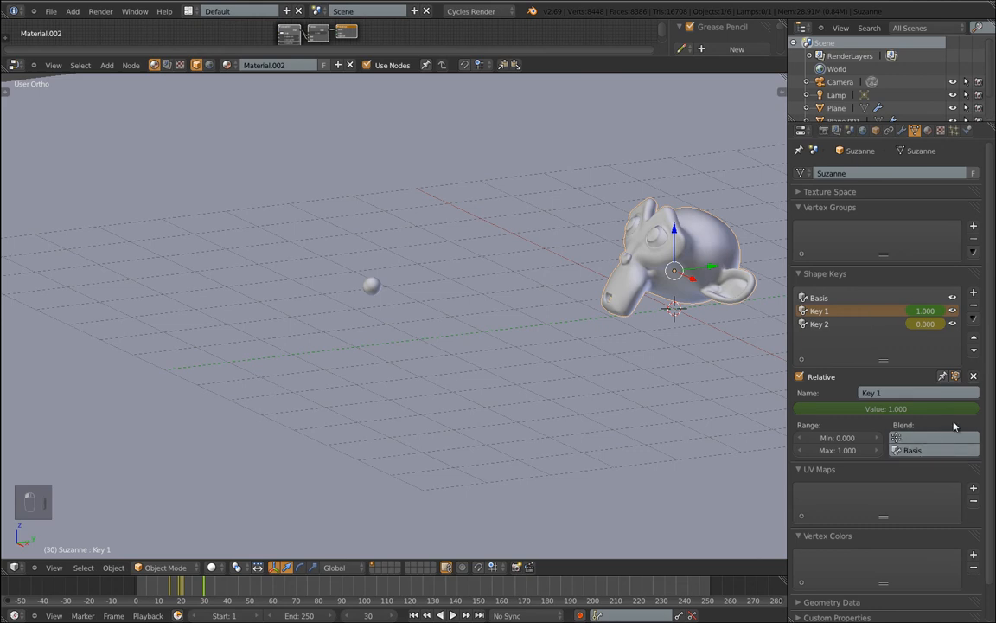
{"action": "left_click_drag", "start_coordinate": [979, 415], "coordinate": [778, 418]}
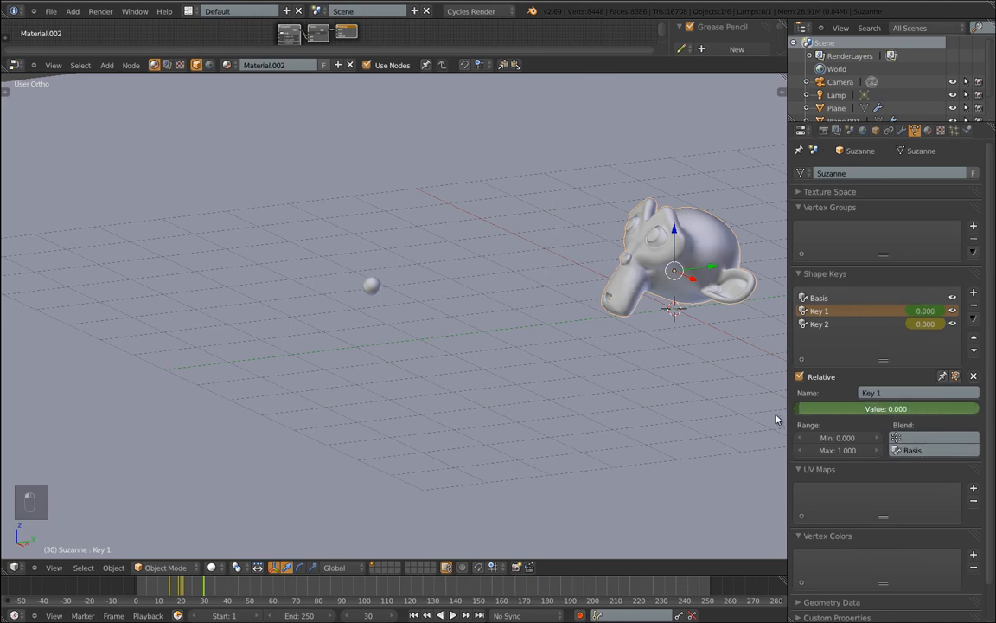
{"action": "left_click_drag", "start_coordinate": [856, 438], "coordinate": [992, 446]}
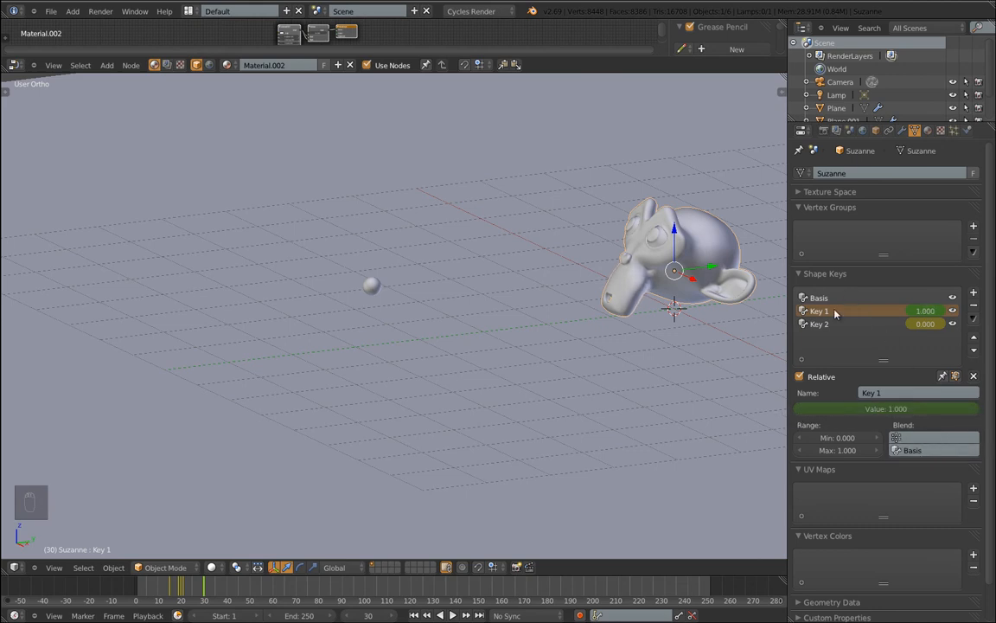
{"action": "left_click", "coordinate": [193, 591]}
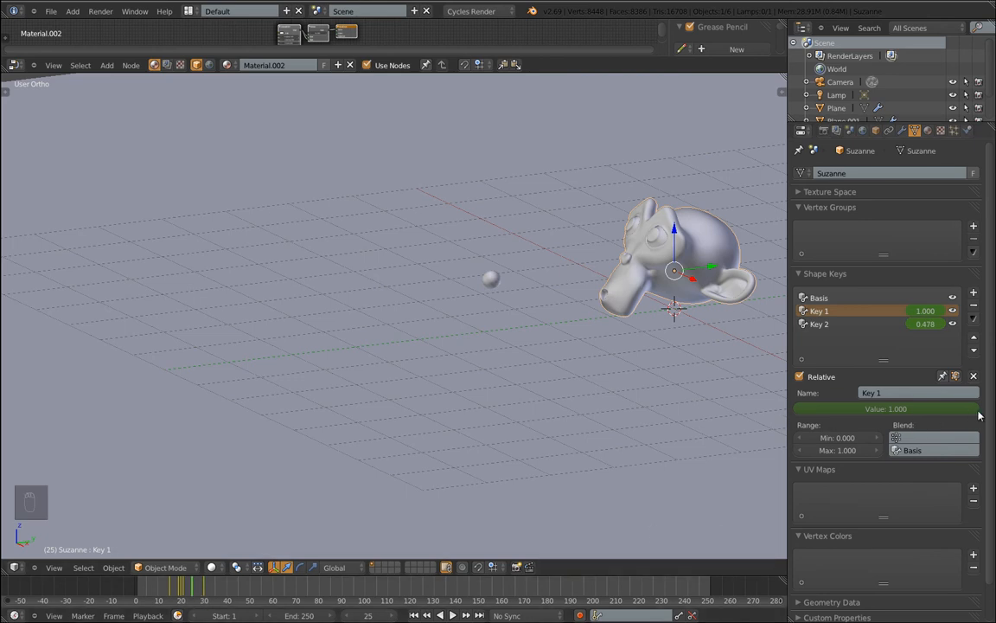
{"action": "left_click_drag", "start_coordinate": [979, 416], "coordinate": [857, 418]}
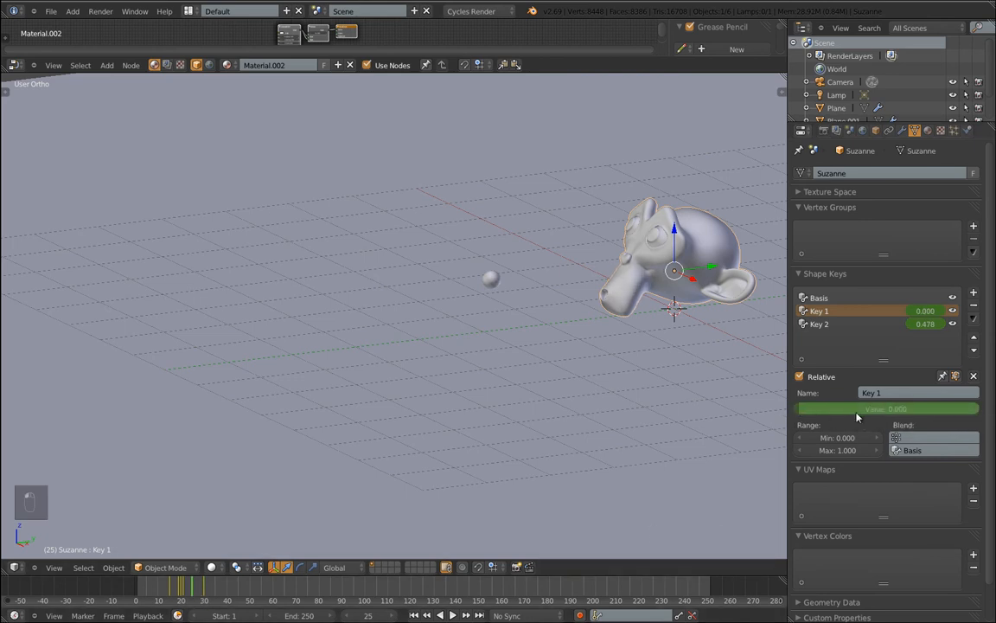
{"action": "key", "text": "i"}
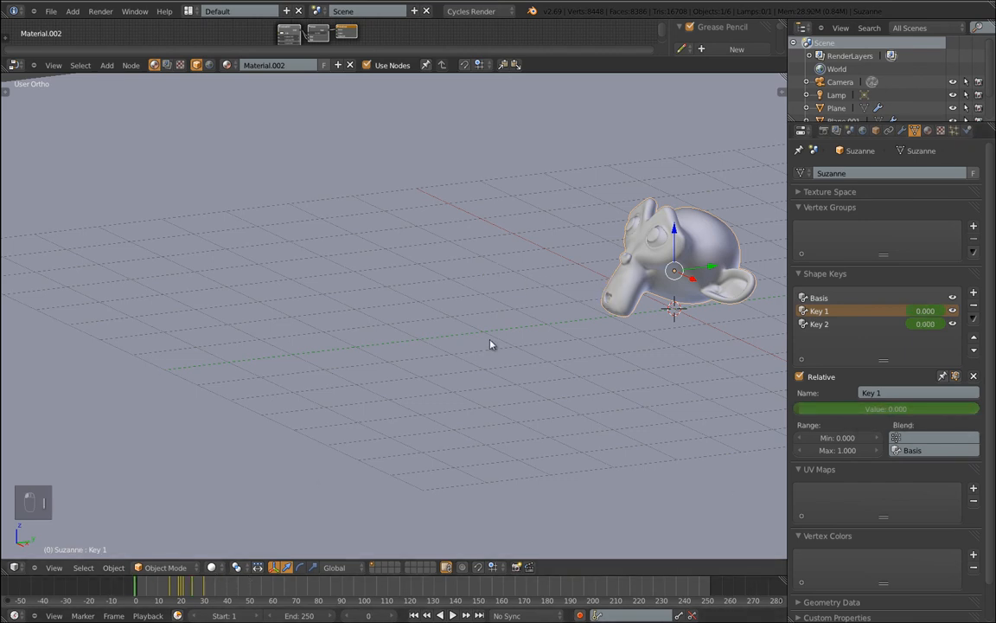
{"action": "key", "text": "alt+a"}
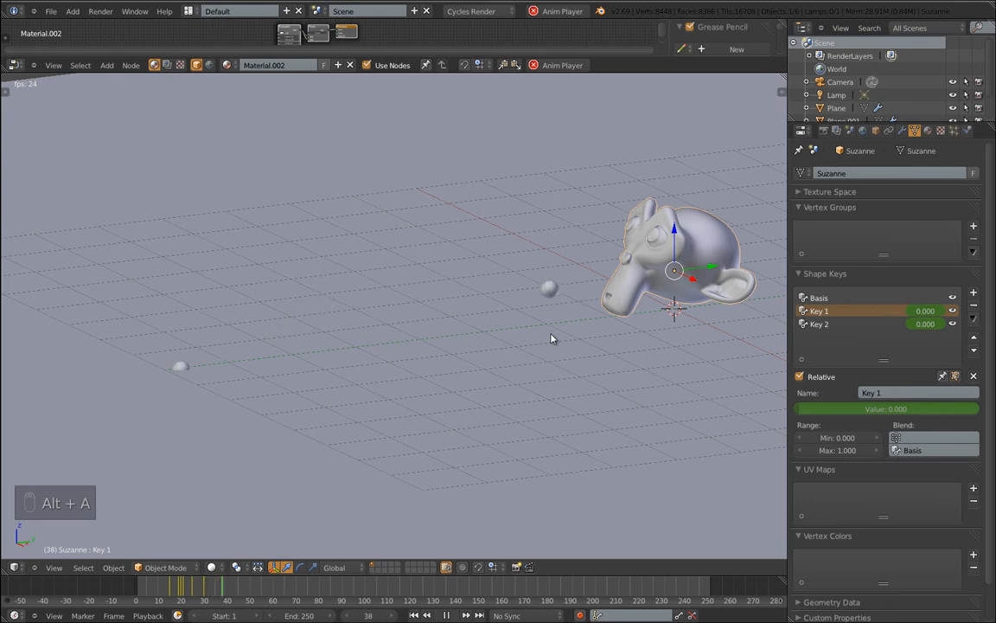
{"action": "key", "text": "Escape"}
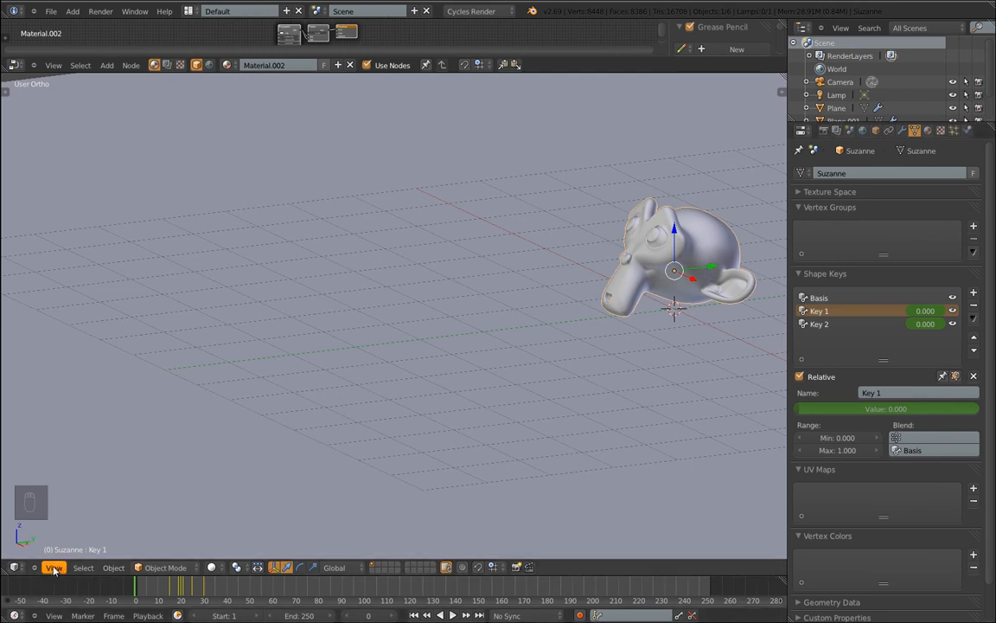
Split the 3D view horizontally and turn the upper area into a Graph Editor showing the shape-key curves.
{"action": "left_click", "coordinate": [14, 568]}
{"action": "right_click", "coordinate": [3, 277]}
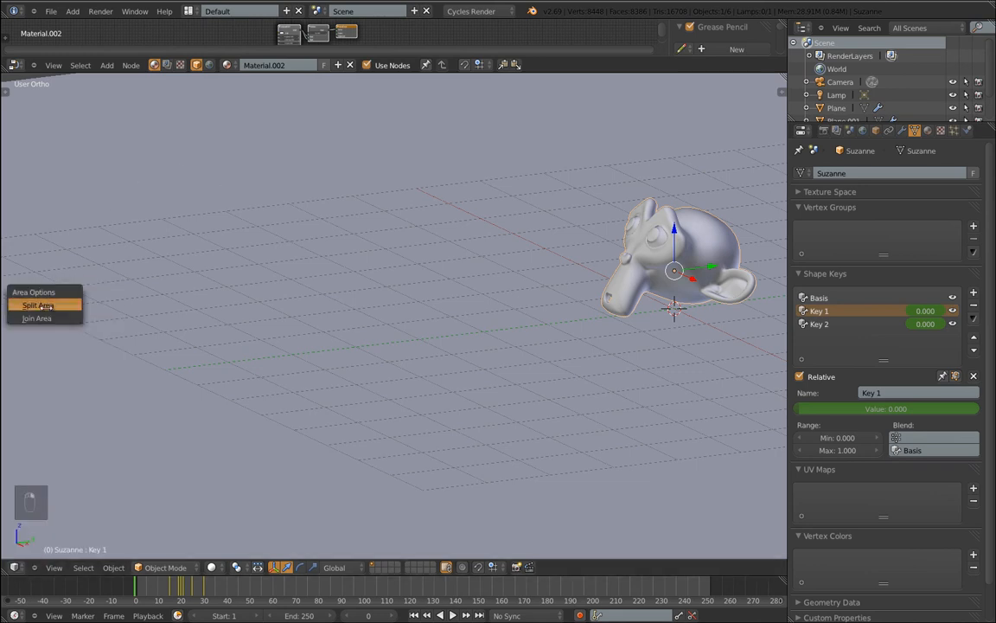
{"action": "left_click", "coordinate": [38, 305]}
{"action": "left_click", "coordinate": [34, 307]}
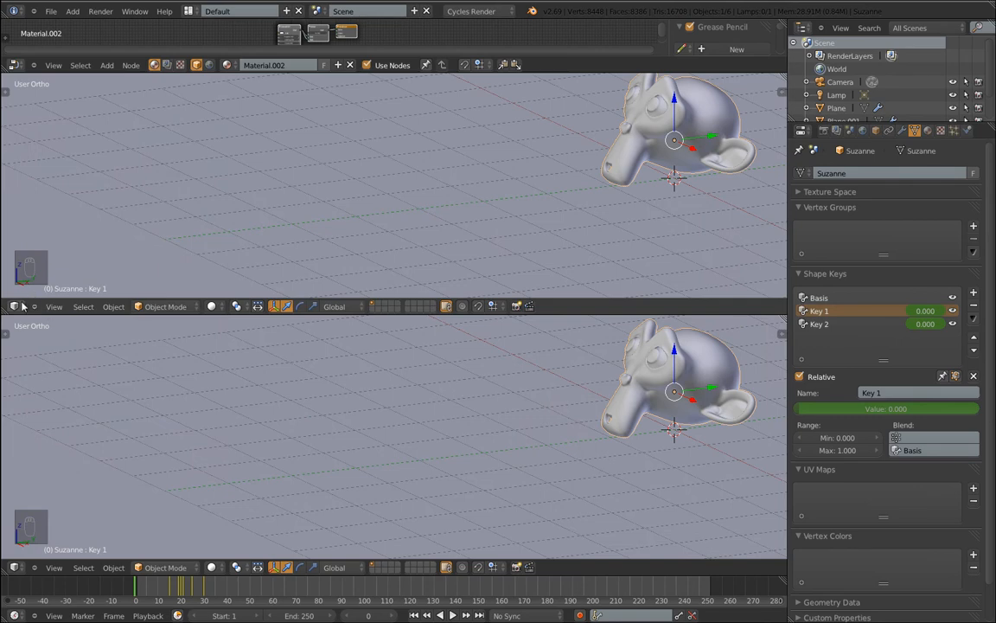
{"action": "left_click", "coordinate": [14, 307]}
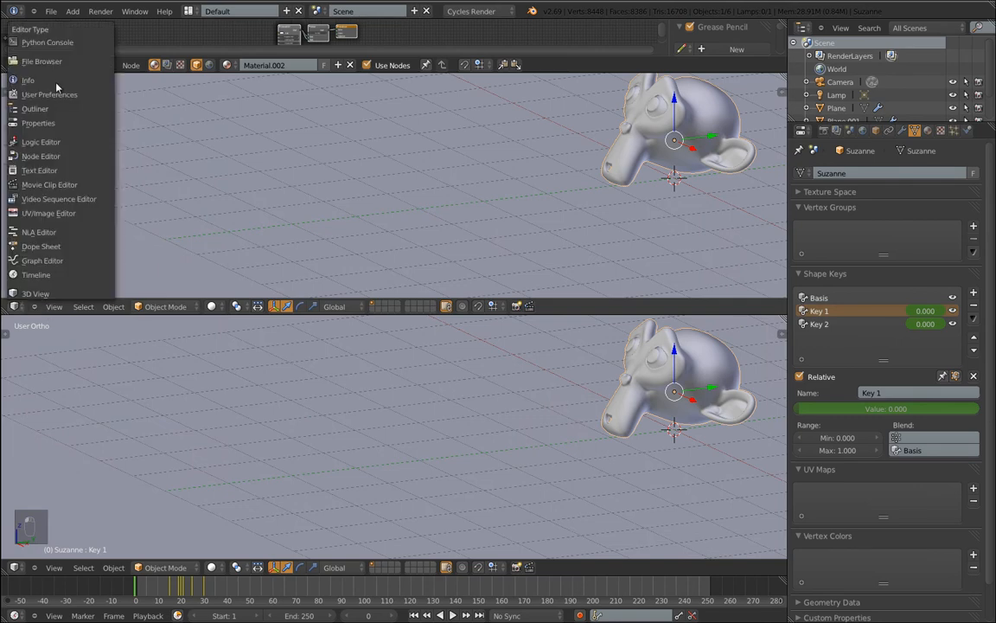
{"action": "left_click", "coordinate": [40, 261]}
{"action": "scroll", "coordinate": [215, 204], "scroll_direction": "up", "scroll_amount": 5}
{"action": "middle_click_drag", "start_coordinate": [242, 204], "coordinate": [327, 229]}
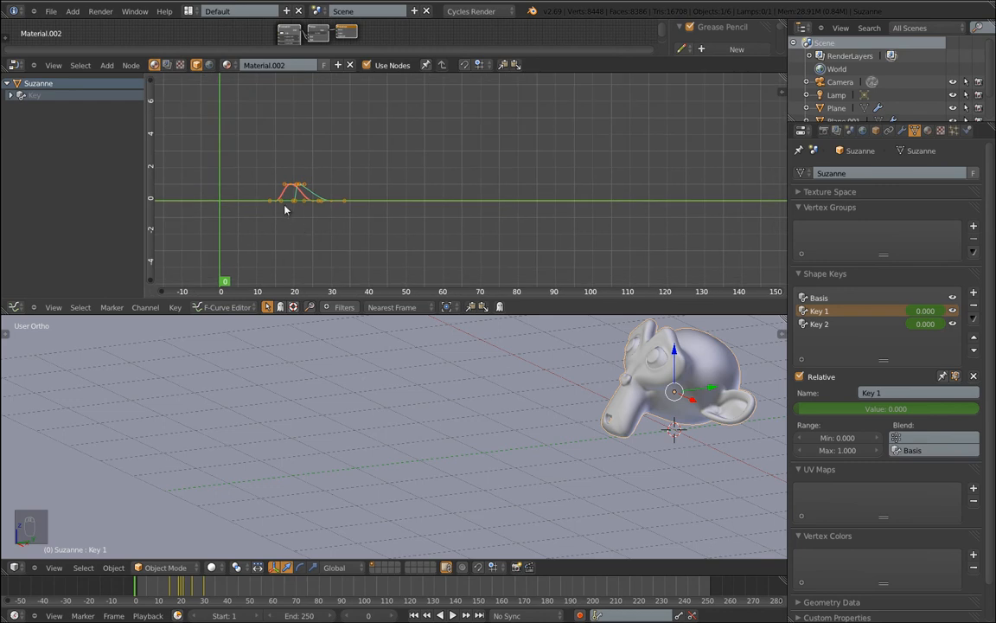
Try duplicating all the shape-key keyframes about 17 frames further along the time axis and play back the result.
{"action": "key", "text": "a"}
{"action": "key", "text": "a"}
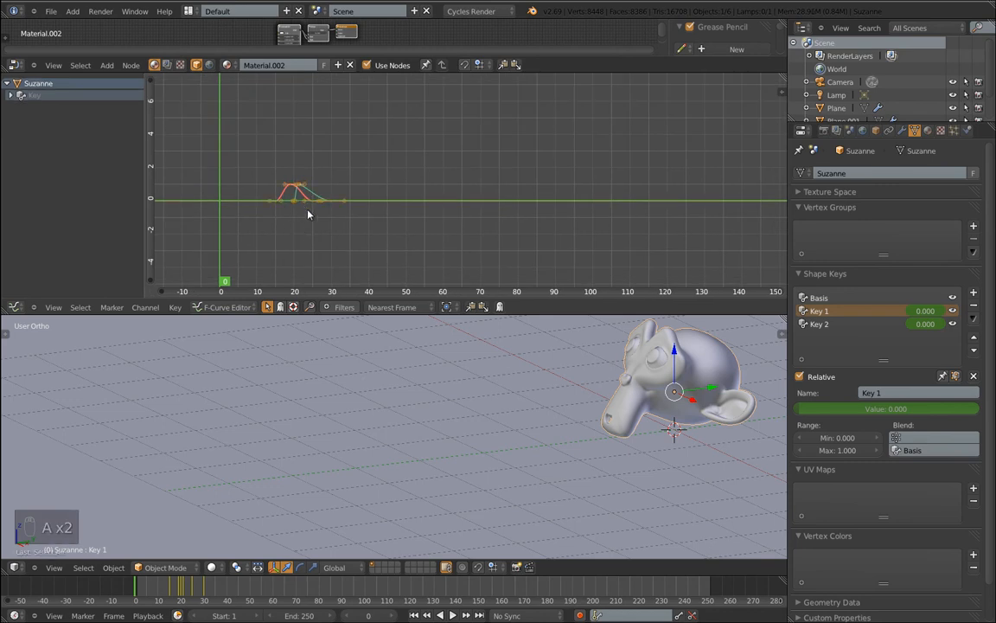
{"action": "key", "text": "shift+d"}
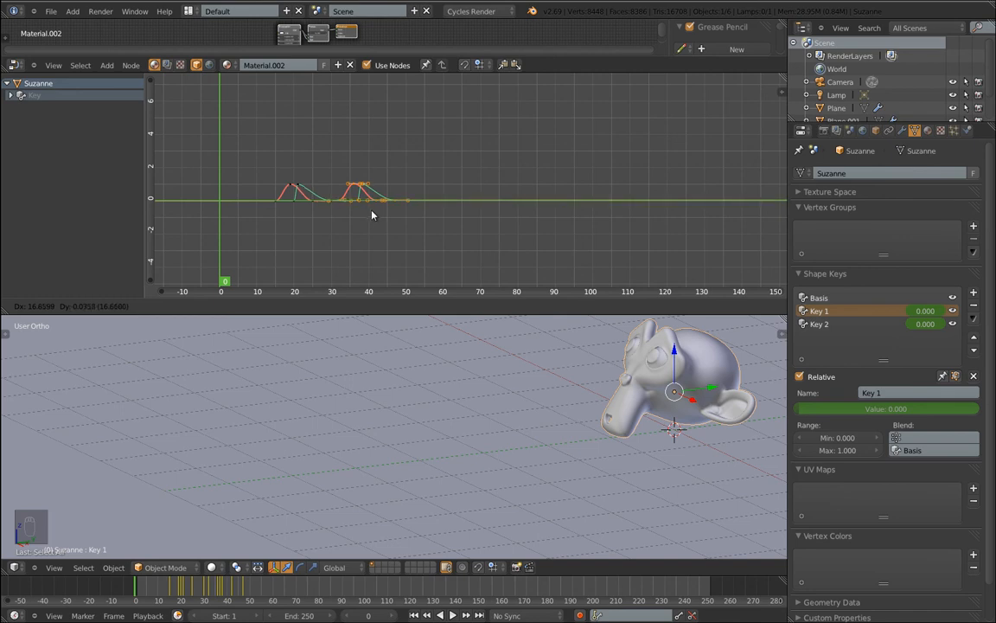
{"action": "key", "text": "x"}
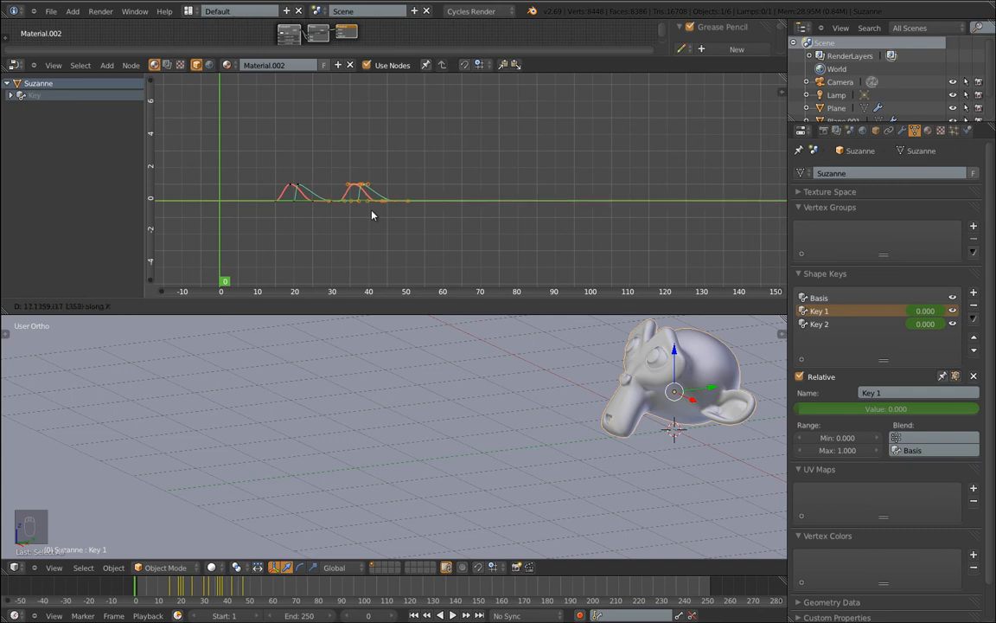
{"action": "left_click", "coordinate": [373, 214]}
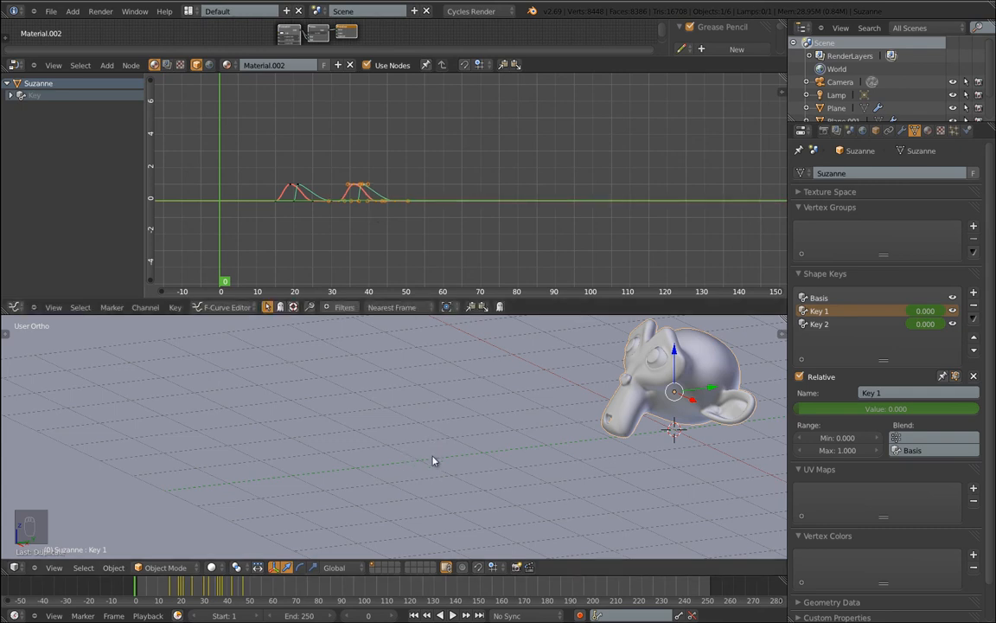
{"action": "key", "text": "alt+a"}
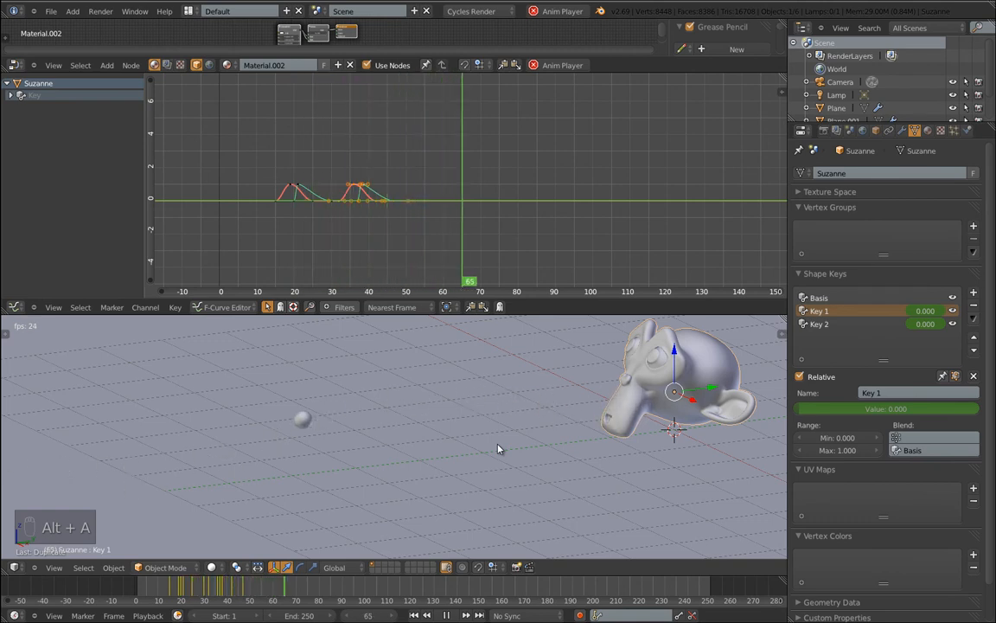
{"action": "key", "text": "Escape"}
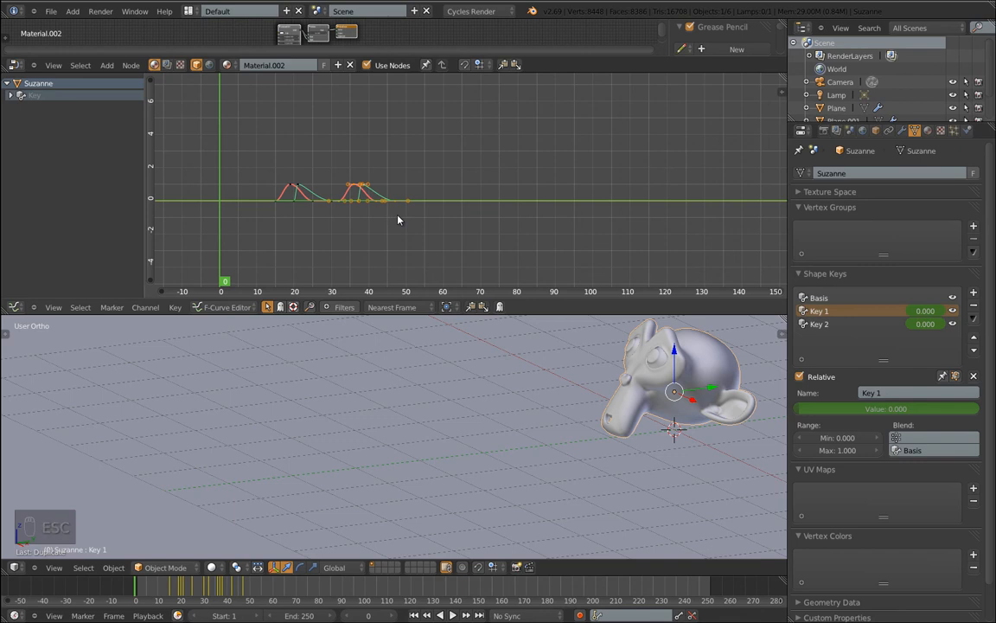
{"action": "key", "text": "ctrl+z"}
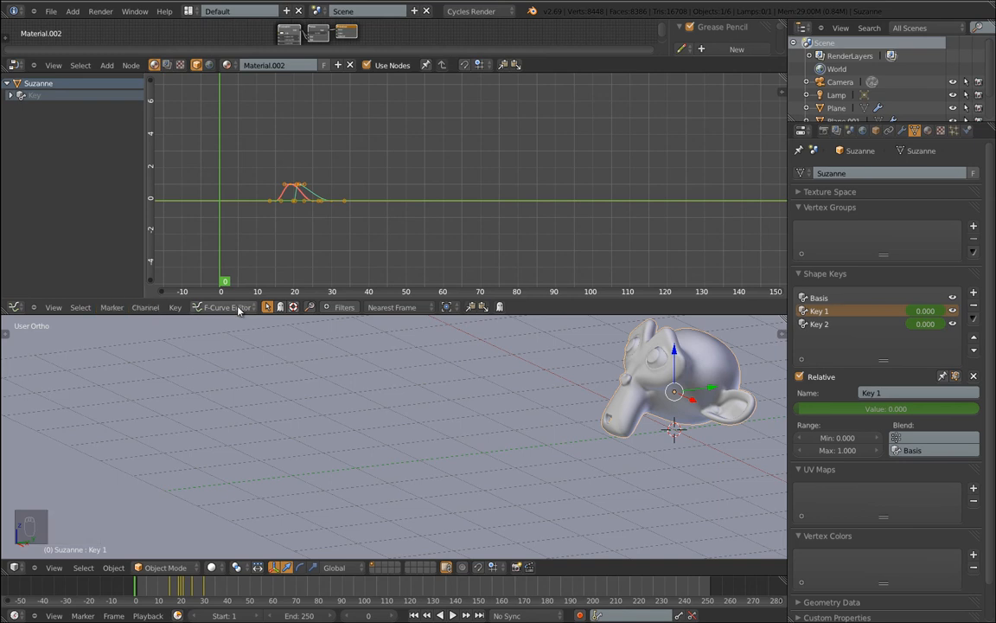
Try making the shape-key curves cyclic, play the animation to check the repeating mouth movement, and undo the cyclic extrapolation.
{"action": "left_click", "coordinate": [141, 309]}
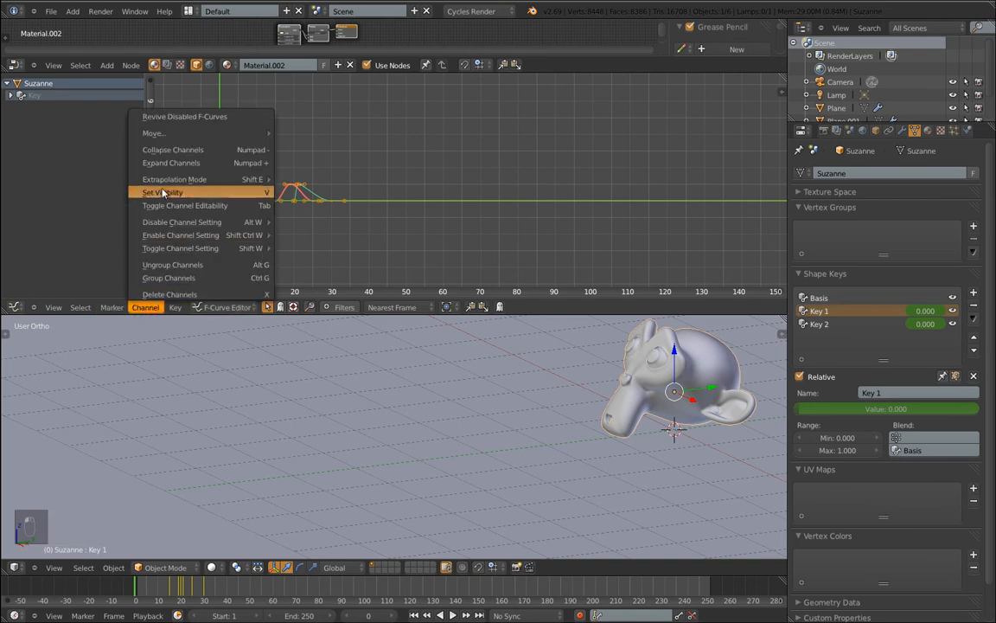
{"action": "mouse_move", "coordinate": [171, 183]}
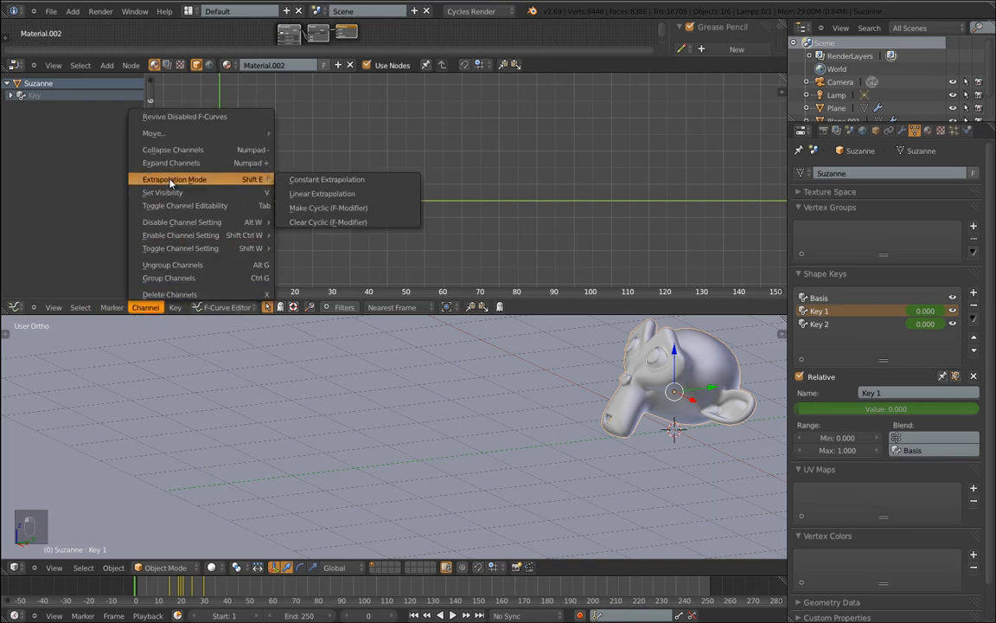
{"action": "left_click", "coordinate": [316, 209]}
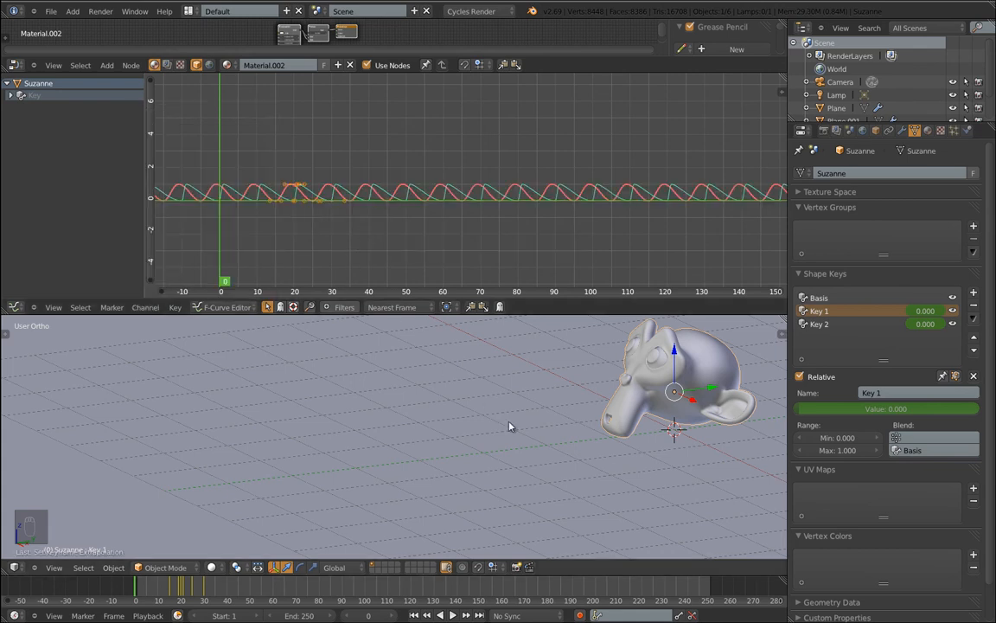
{"action": "key", "text": "alt+a"}
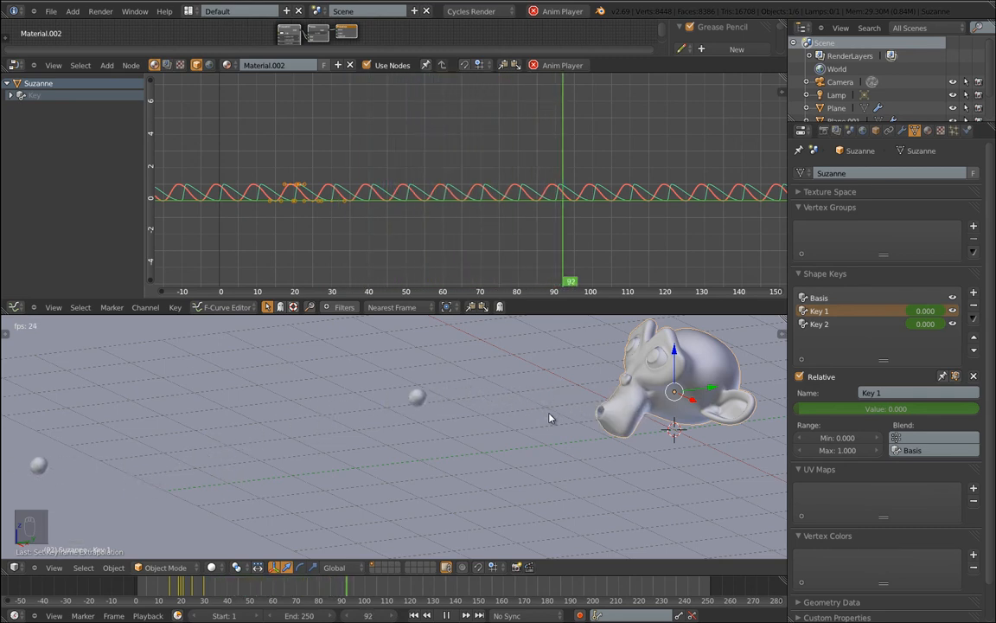
{"action": "key", "text": "Escape"}
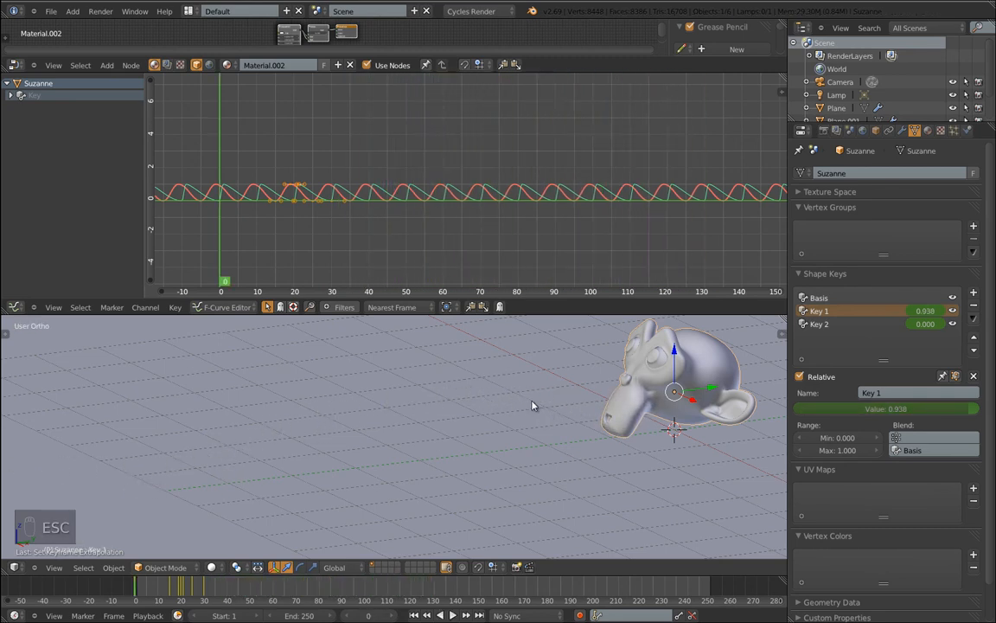
{"action": "key", "text": "ctrl+z"}
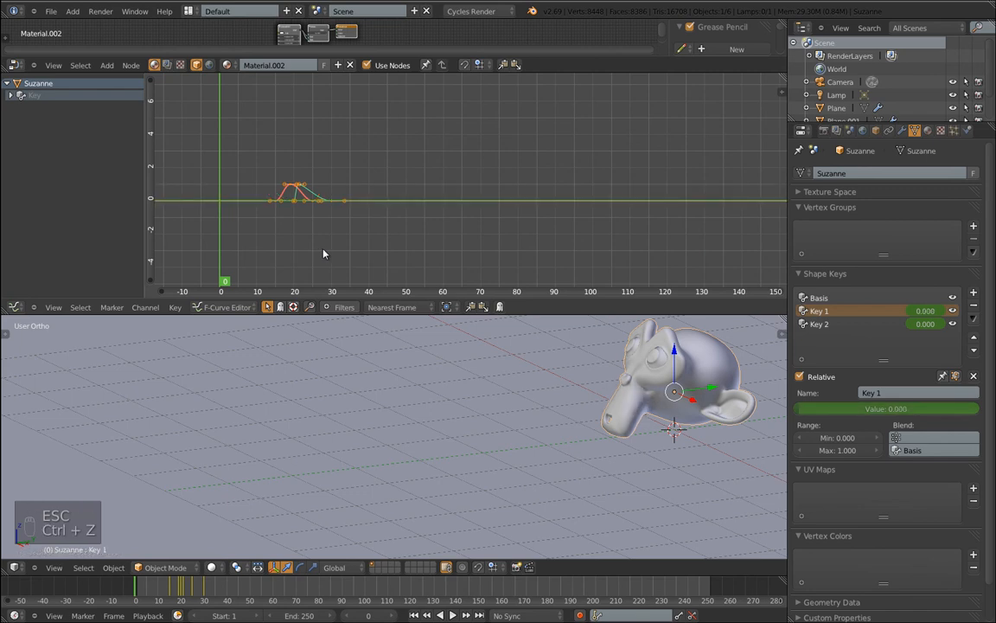
Duplicate the selected shape-key keyframes four times along the time axis, spacing each copy about 15 to 18 frames after the previous one.
{"action": "key", "text": "shift+d"}
{"action": "key", "text": "x"}
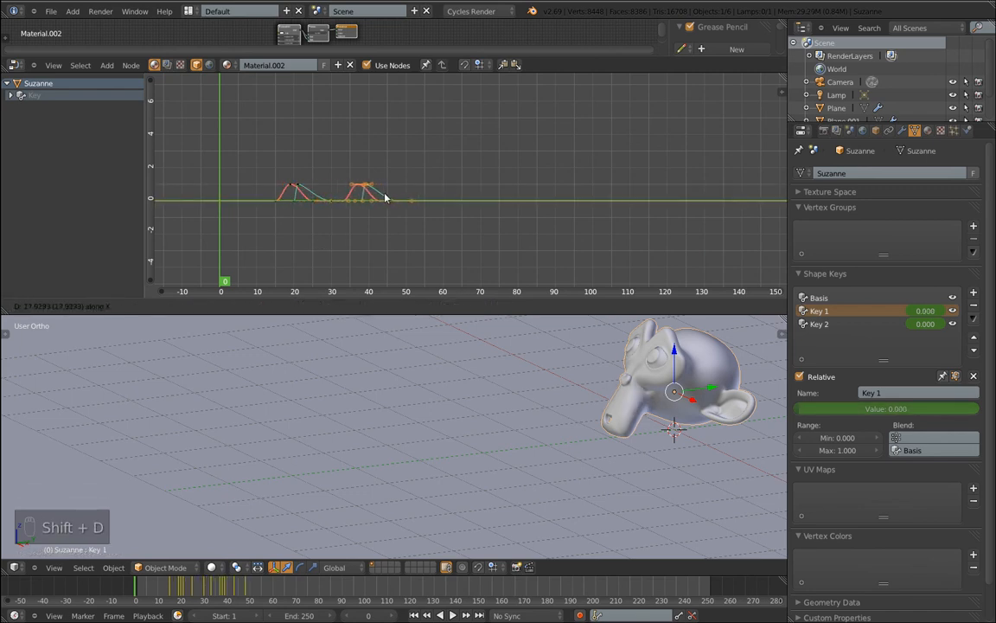
{"action": "left_click", "coordinate": [386, 198]}
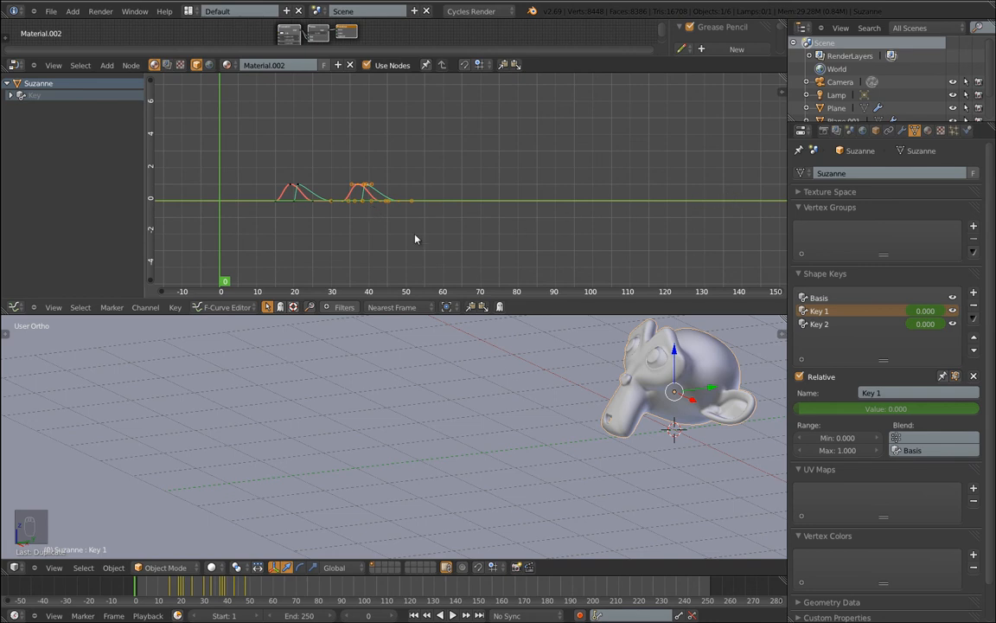
{"action": "key", "text": "shift+d"}
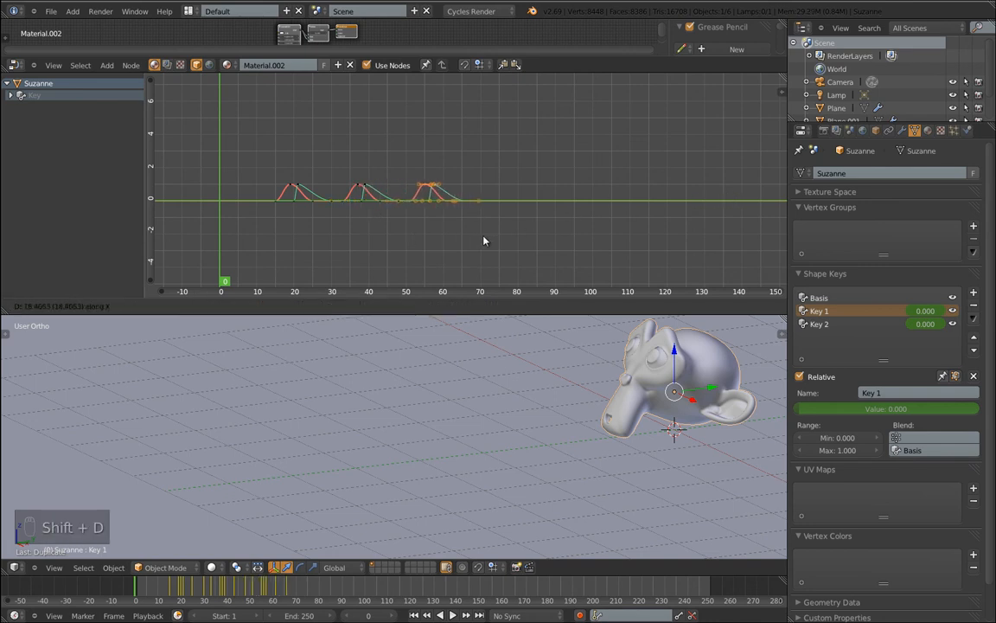
{"action": "left_click", "coordinate": [476, 240]}
{"action": "key", "text": "shift+d"}
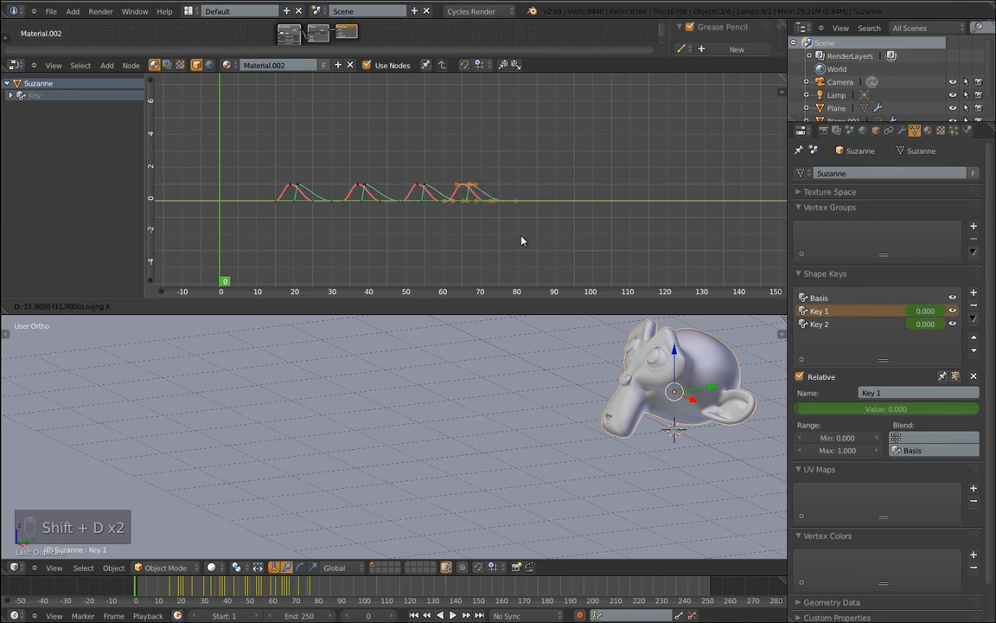
{"action": "left_click", "coordinate": [536, 240]}
{"action": "key", "text": "shift+d"}
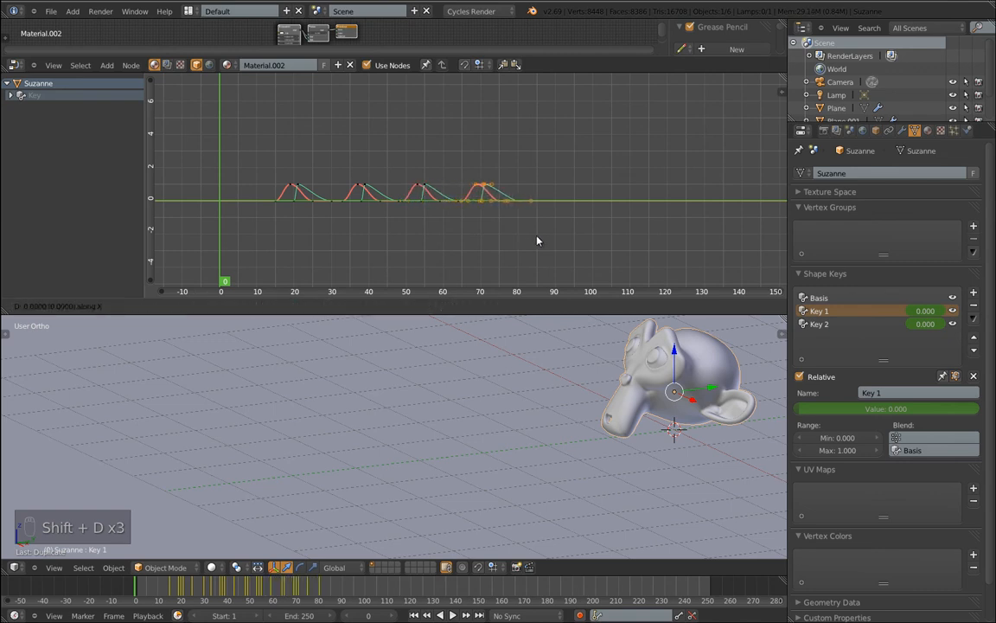
{"action": "left_click", "coordinate": [593, 241]}
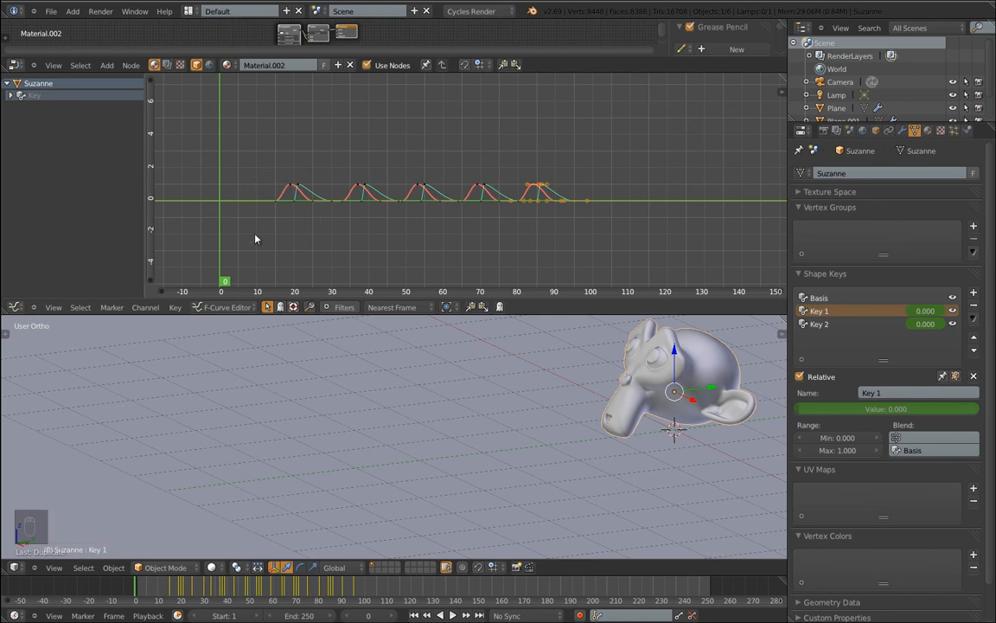
Play and step through the animation to compare the mouth curves with the particle emissions, stopping at frame 38.
{"action": "left_click", "coordinate": [451, 615]}
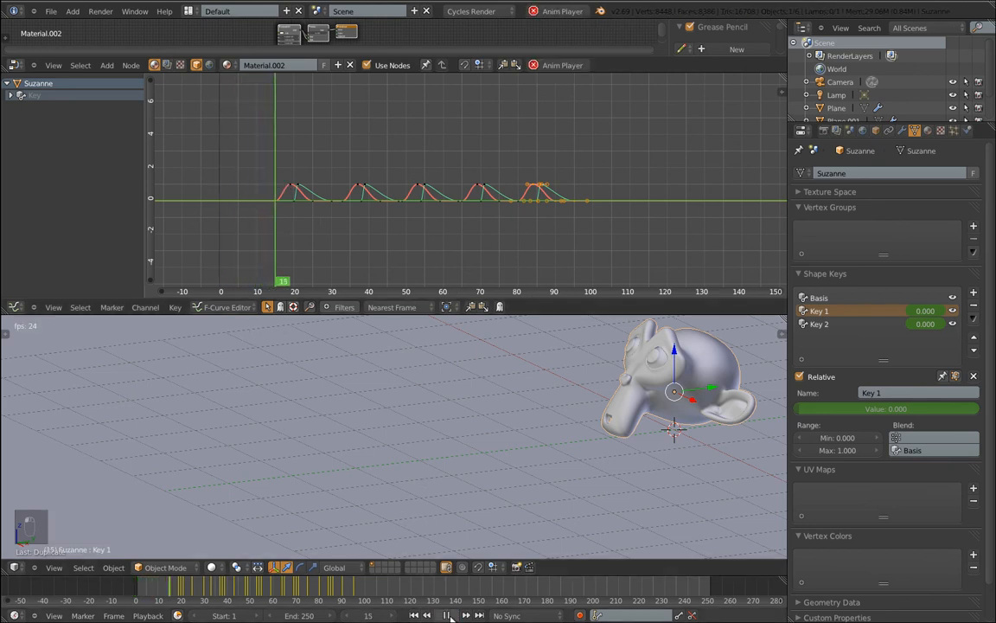
{"action": "left_click", "coordinate": [451, 614]}
{"action": "left_click", "coordinate": [465, 615]}
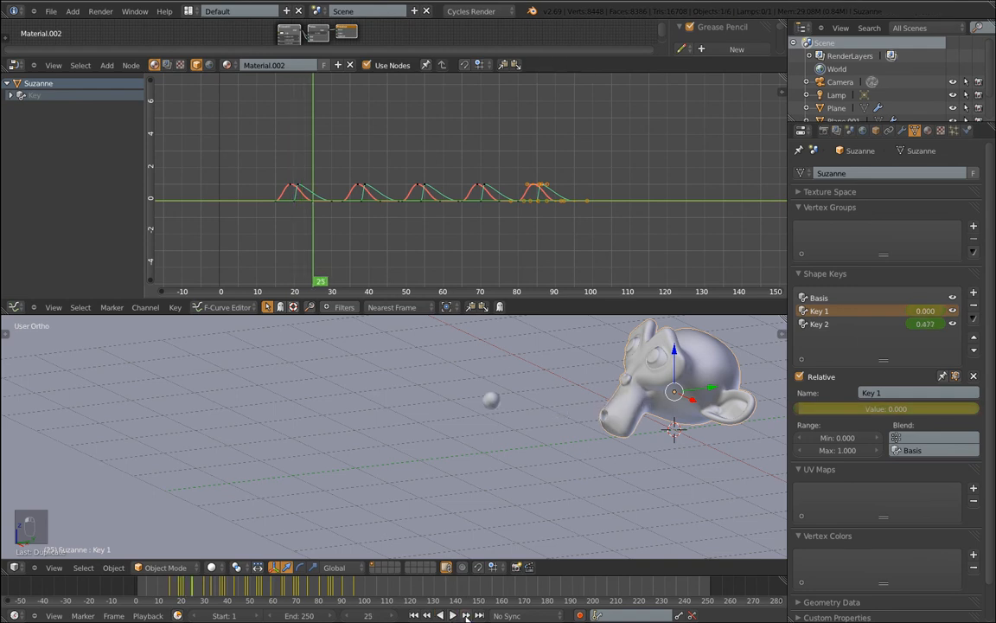
{"action": "left_click", "coordinate": [465, 614]}
{"action": "left_click", "coordinate": [466, 615]}
{"action": "left_click", "coordinate": [465, 615]}
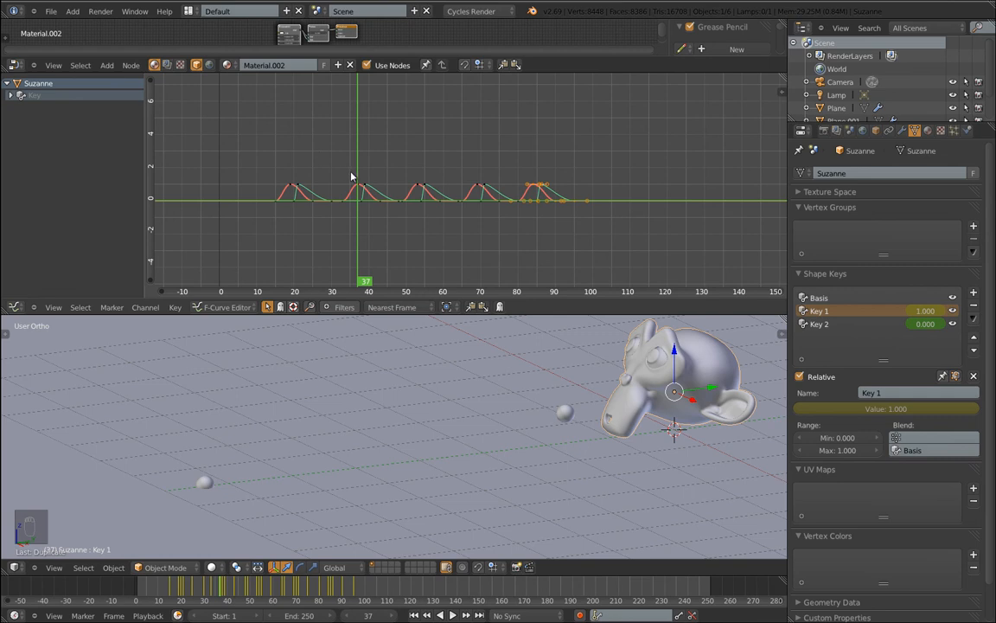
{"action": "left_click", "coordinate": [453, 615]}
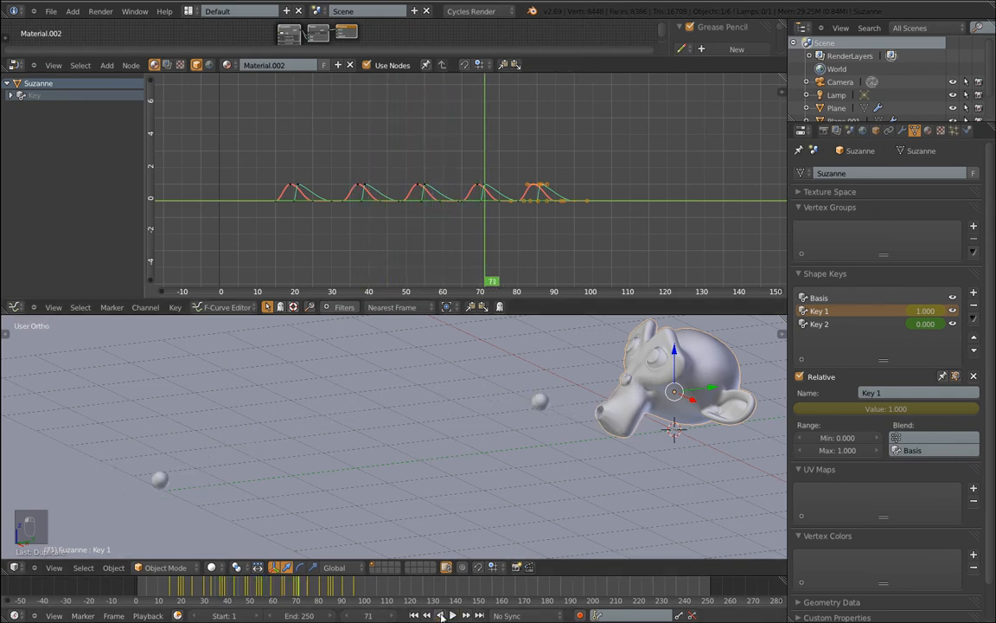
{"action": "left_click", "coordinate": [440, 615]}
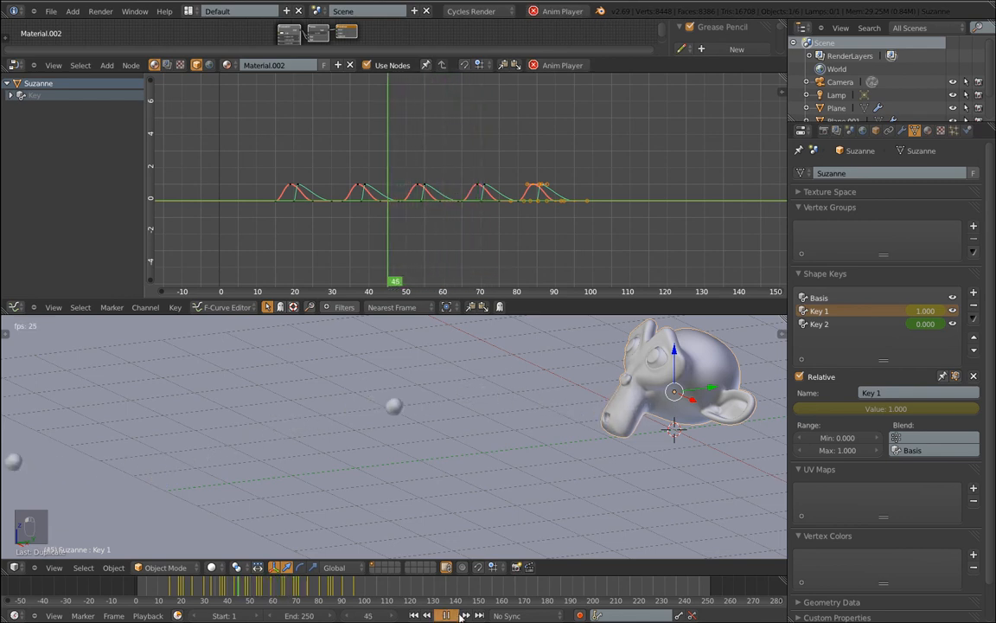
{"action": "left_click", "coordinate": [430, 615]}
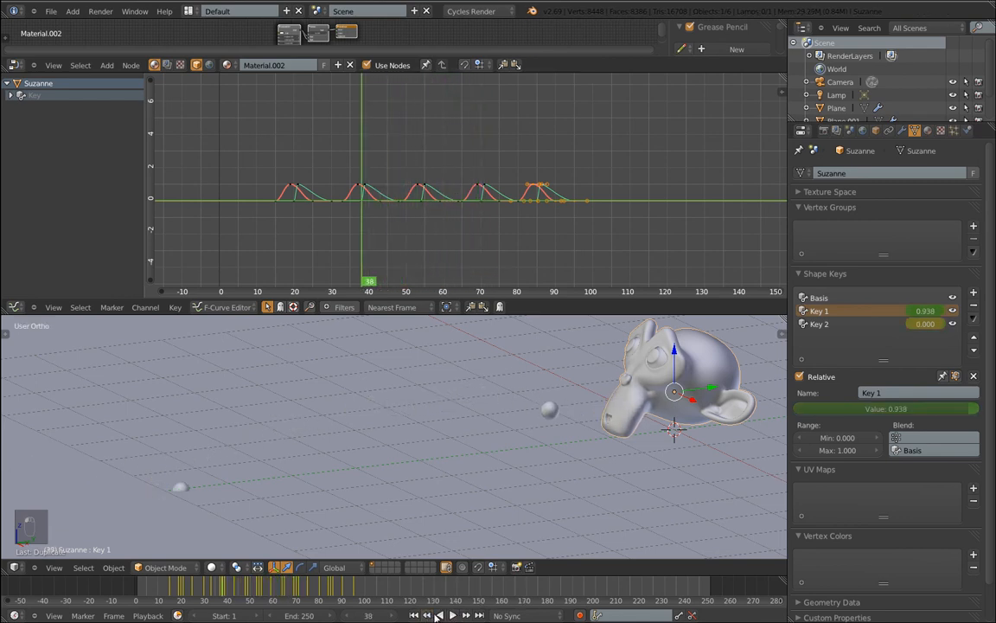
Move the second peak keyframe on the Key 2 curve along the time axis to frame 38.
{"action": "right_click", "coordinate": [366, 185]}
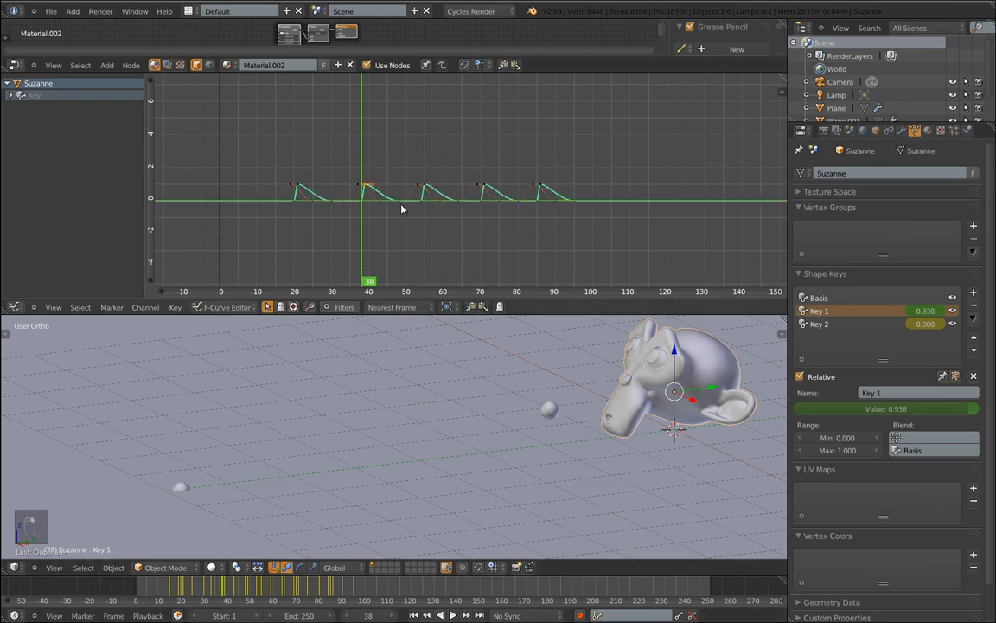
{"action": "key", "text": "g"}
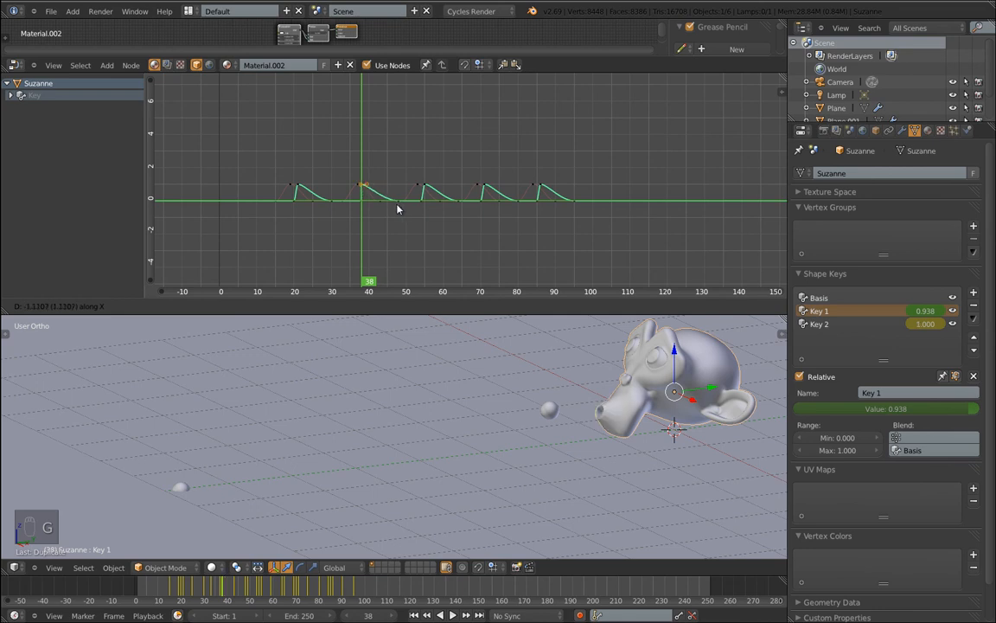
{"action": "left_click", "coordinate": [397, 209]}
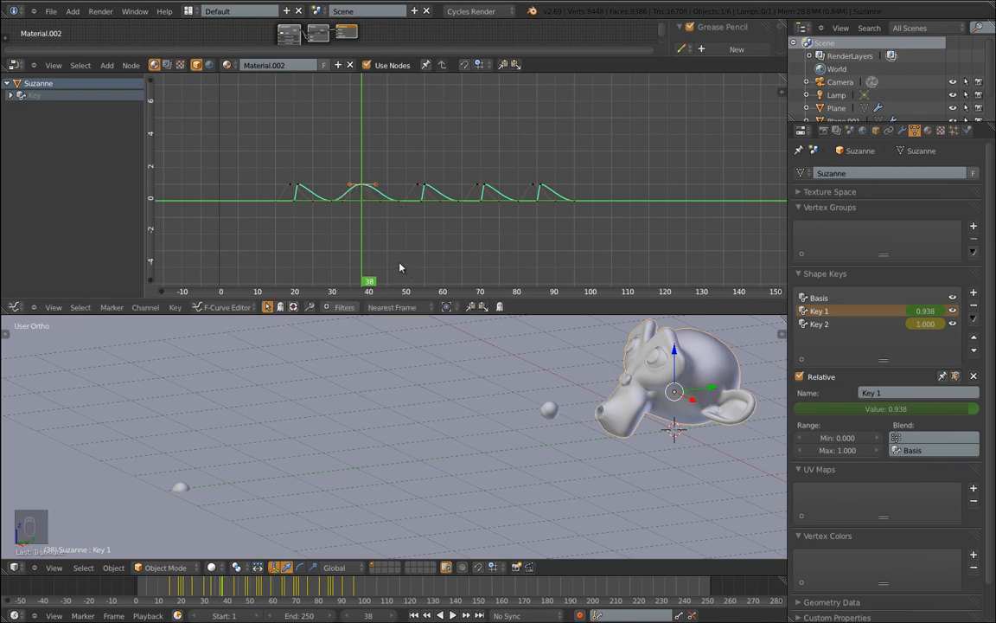
Move the third peak keyframe on the Key 2 curve to frame 53 and the neighbouring zero keyframe to about frame 57.
{"action": "left_click", "coordinate": [470, 616]}
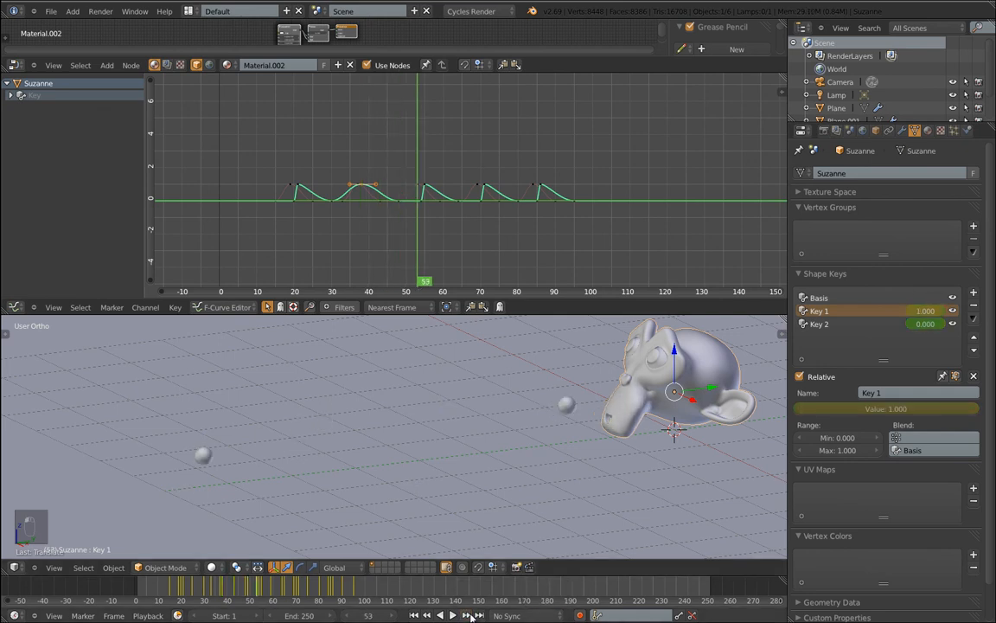
{"action": "right_click", "coordinate": [423, 185]}
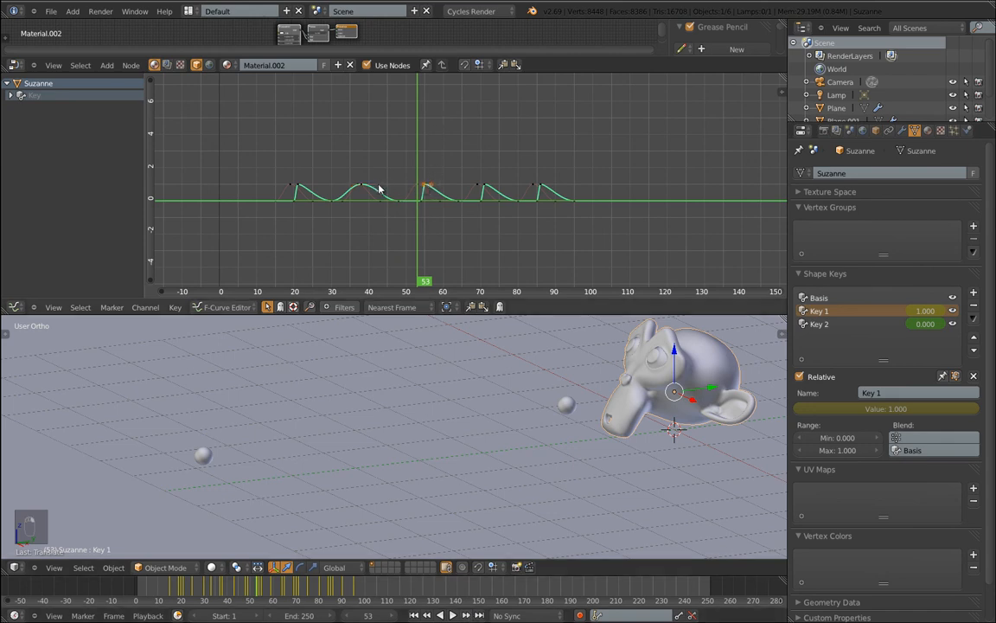
{"action": "key", "text": "g"}
{"action": "key", "text": "x"}
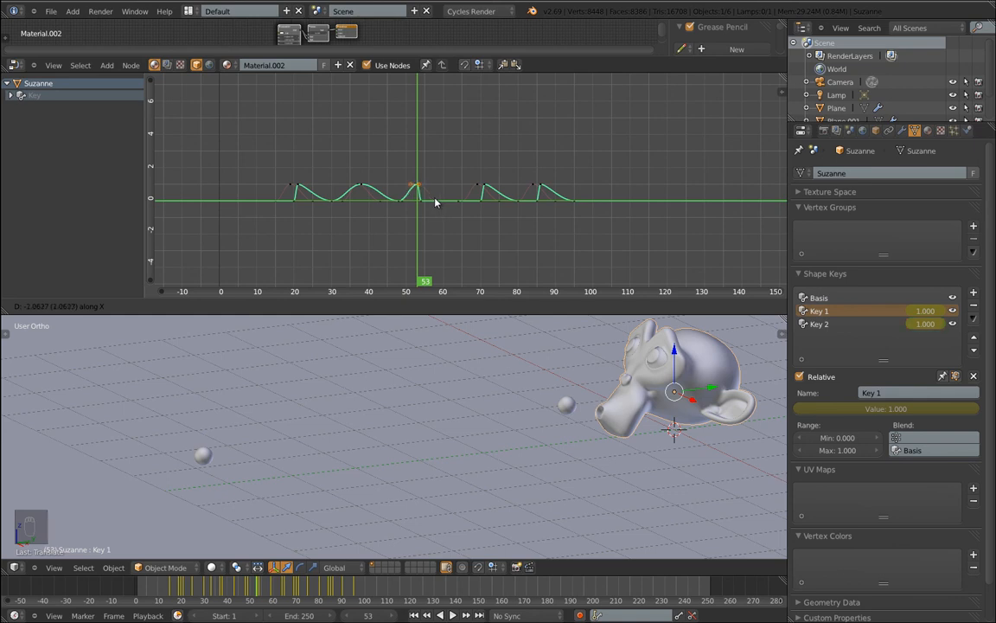
{"action": "left_click", "coordinate": [435, 202]}
{"action": "key", "text": "g"}
{"action": "left_click", "coordinate": [433, 208]}
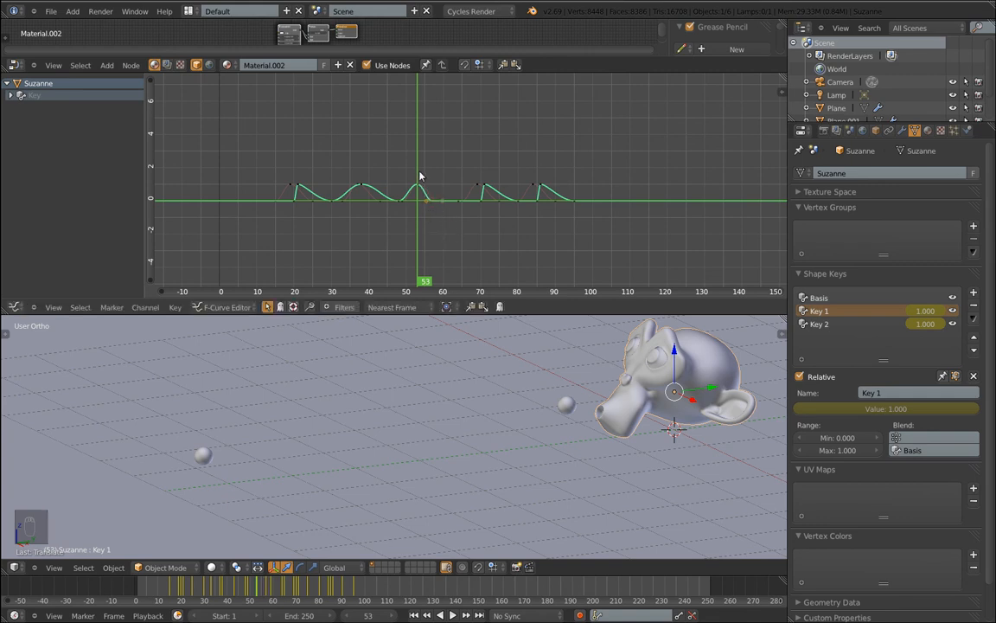
Go to frame 68 and shift the fourth Key 2 peak together with its preceding zero keyframe so the peak sits on that frame.
{"action": "mouse_move", "coordinate": [473, 170]}
{"action": "left_mouse_down"}
{"action": "mouse_move", "coordinate": [464, 166]}
{"action": "mouse_move", "coordinate": [475, 172]}
{"action": "left_mouse_up"}
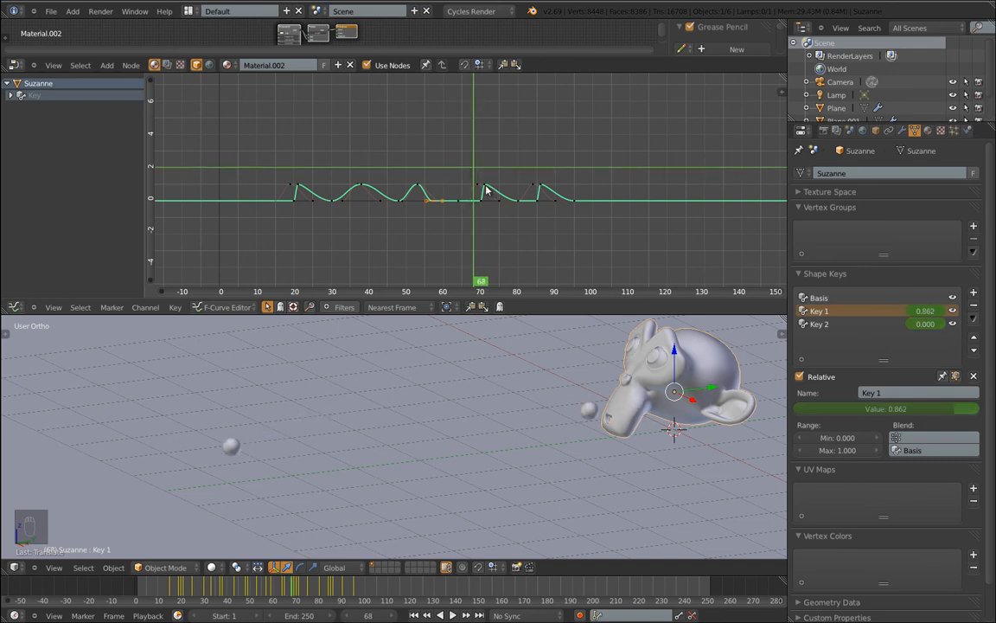
{"action": "right_click", "coordinate": [487, 187]}
{"action": "right_click", "coordinate": [481, 203], "text": "shift"}
{"action": "key", "text": "g"}
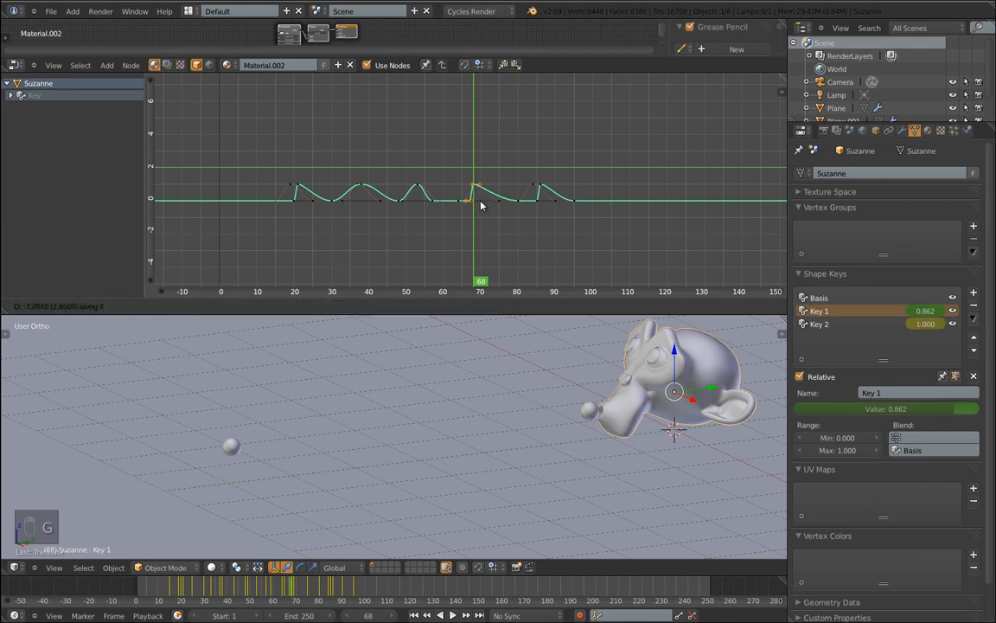
{"action": "left_click", "coordinate": [481, 205]}
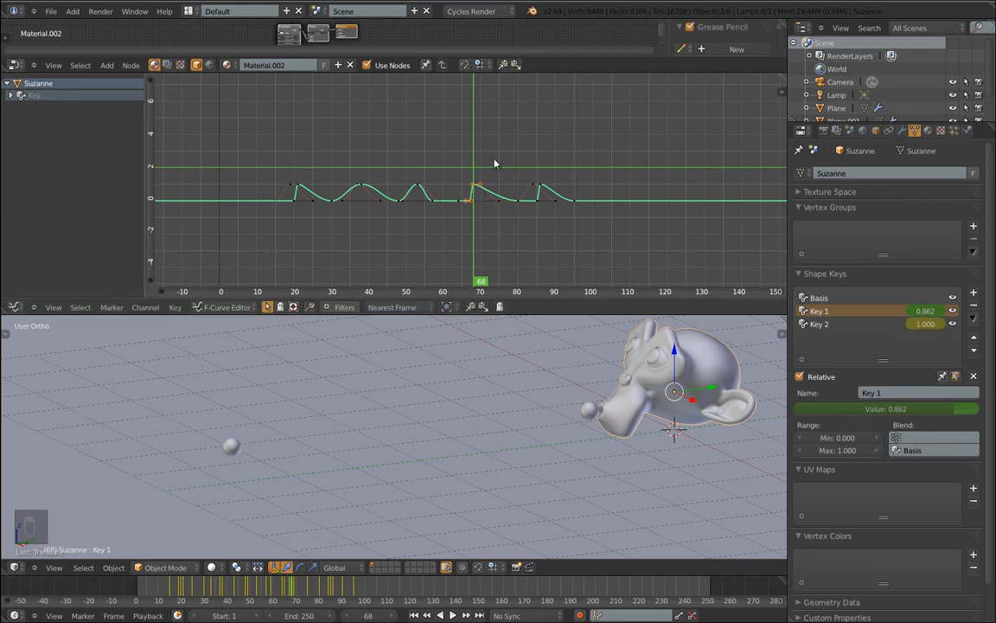
Go to frame 83 and shift the fifth Key 2 peak and its preceding zero keyframe about 2.7 frames earlier to that frame.
{"action": "left_click", "coordinate": [516, 160]}
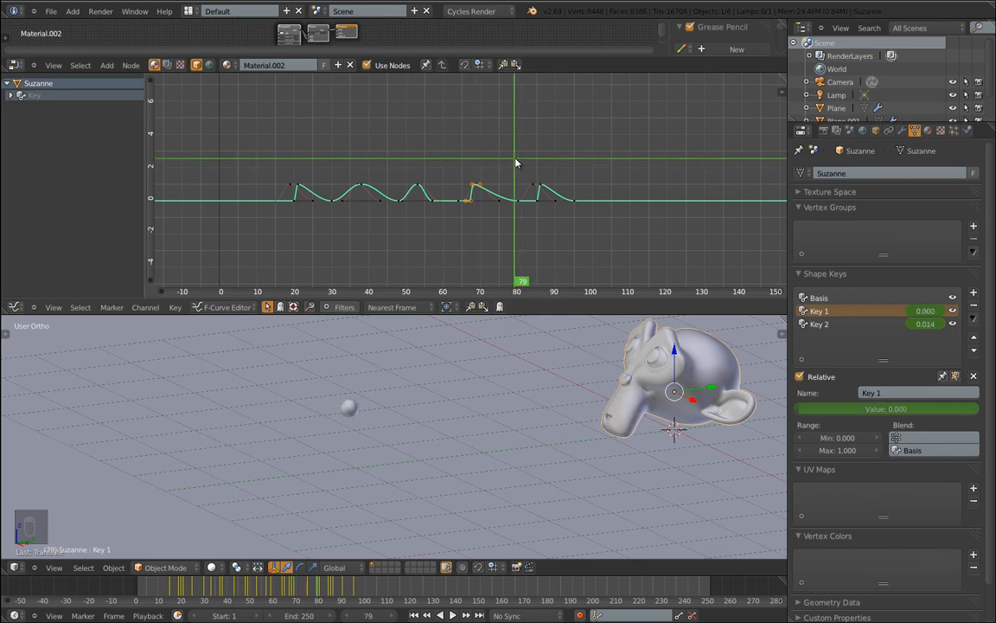
{"action": "left_click_drag", "start_coordinate": [516, 162], "coordinate": [530, 166]}
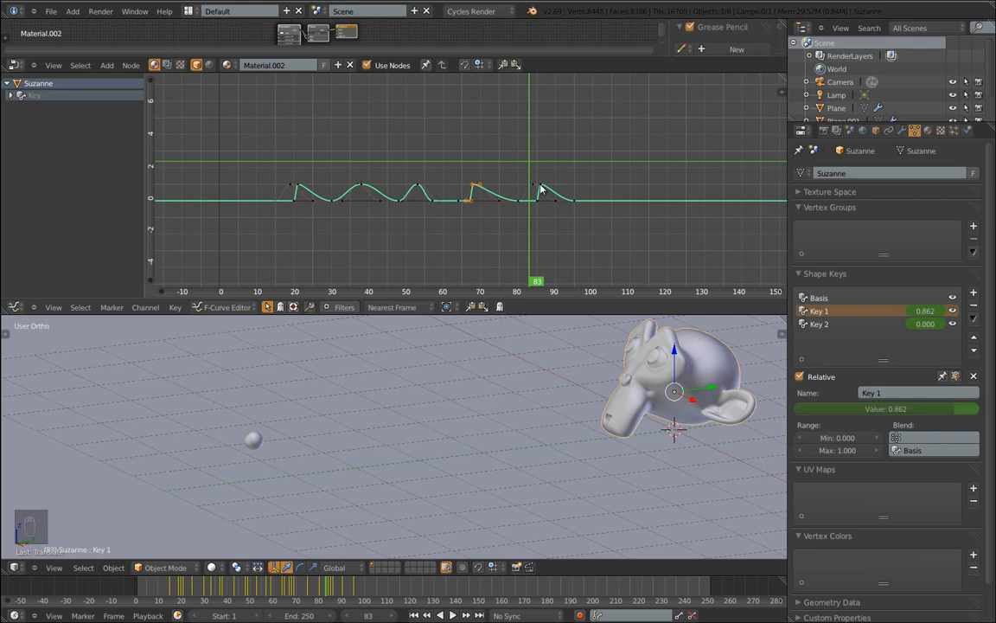
{"action": "right_click", "coordinate": [541, 189]}
{"action": "key", "text": "g"}
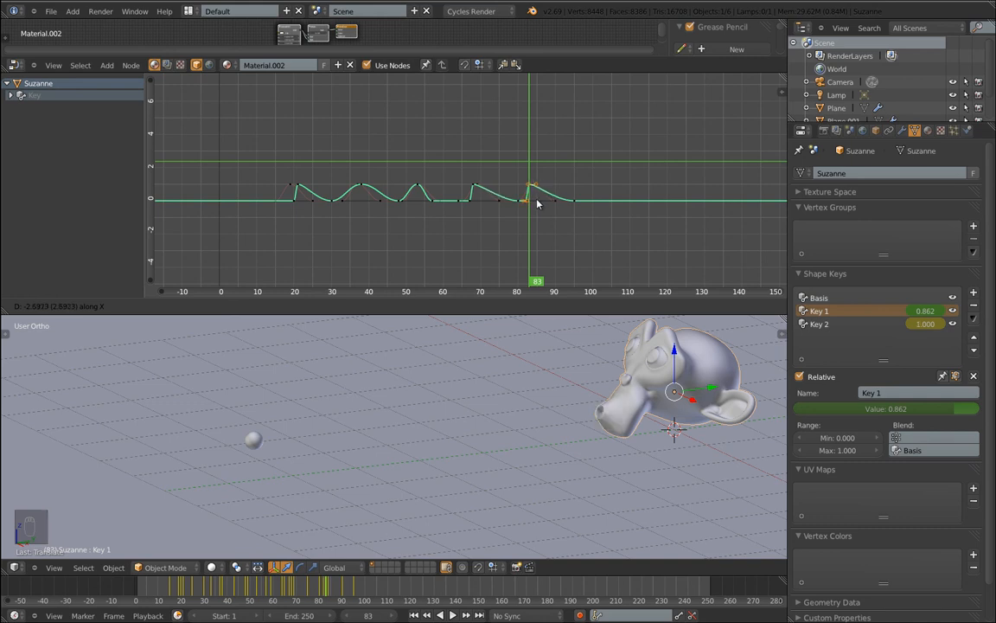
{"action": "left_click", "coordinate": [535, 206]}
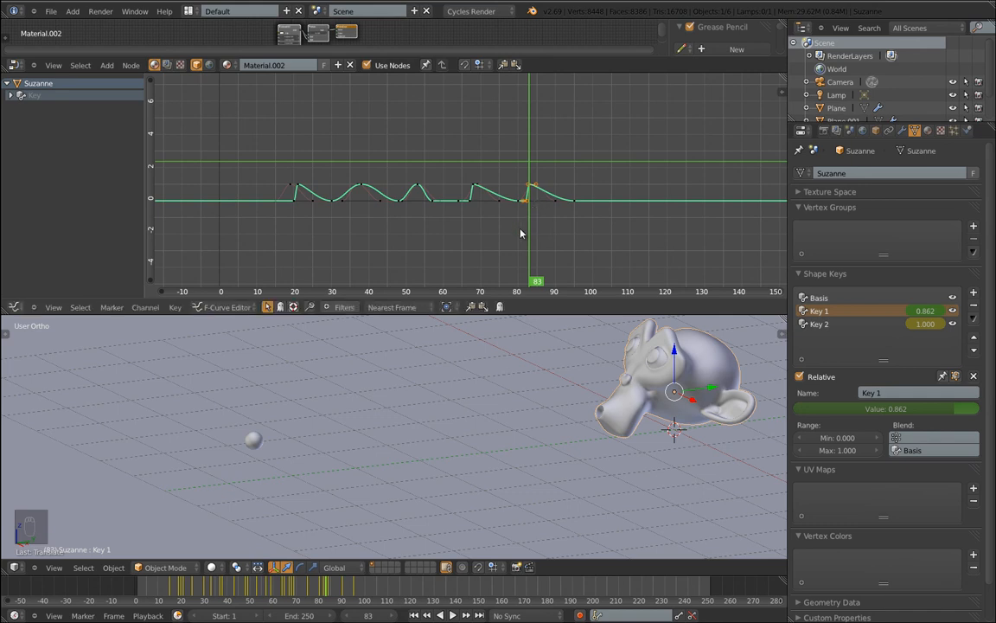
Play the animation from frame 4 to check the mouth timing against the emitted spheres.
{"action": "left_click", "coordinate": [235, 199]}
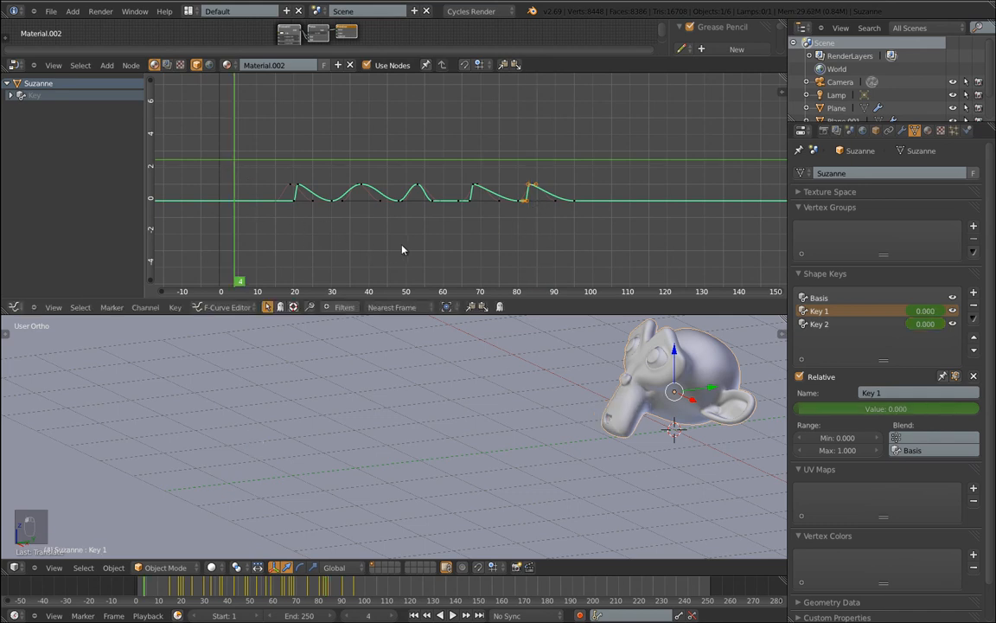
{"action": "key", "text": "alt+a"}
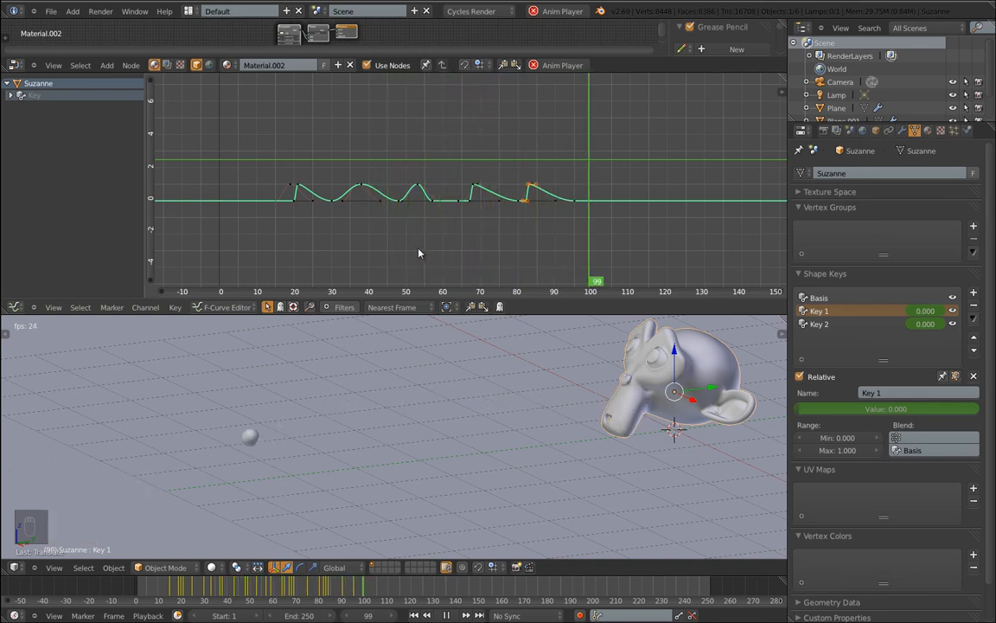
{"action": "key", "text": "Escape"}
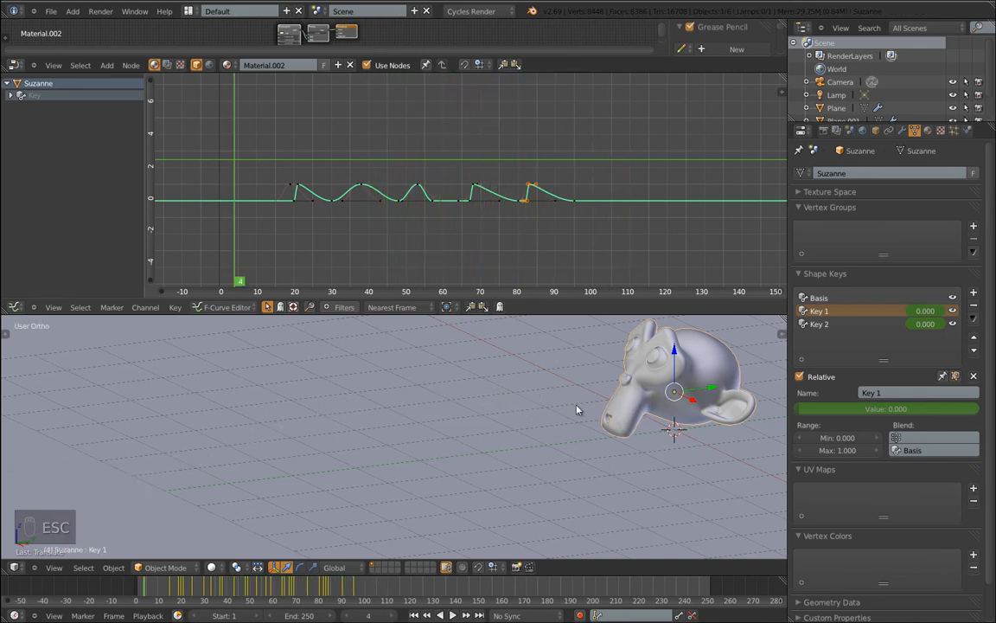
Replay the animation from frame 4 in the user view and in the right orthographic view to check the mouth timing against the spheres.
{"action": "key", "text": "alt+a"}
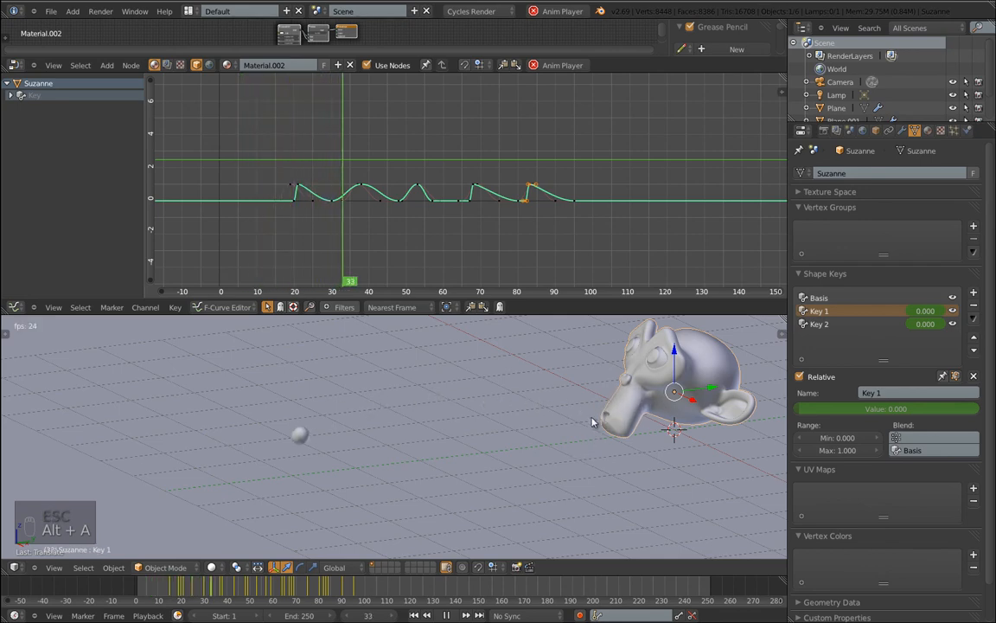
{"action": "key", "text": "Escape"}
{"action": "scroll", "coordinate": [565, 432], "scroll_direction": "down", "scroll_amount": 7}
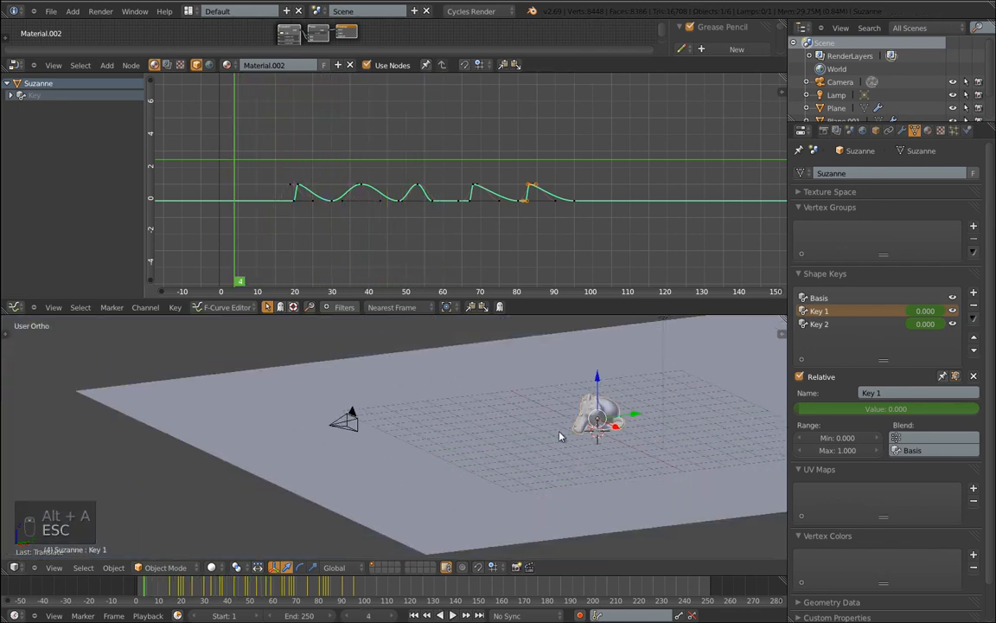
{"action": "middle_click_drag", "start_coordinate": [688, 463], "coordinate": [645, 454]}
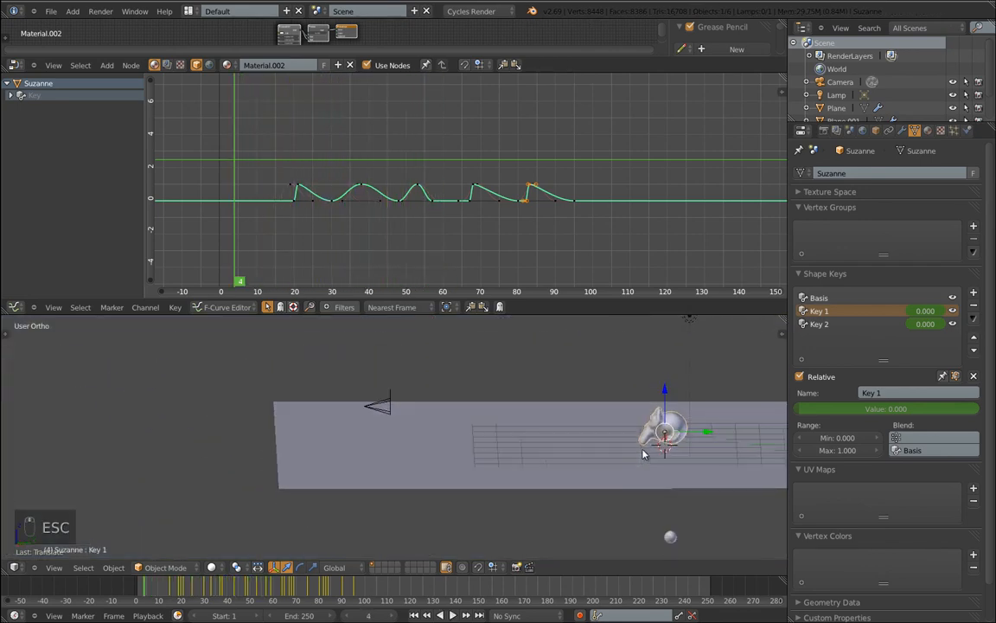
{"action": "key", "text": "KP_3"}
{"action": "scroll", "coordinate": [644, 454], "scroll_direction": "up", "scroll_amount": 5}
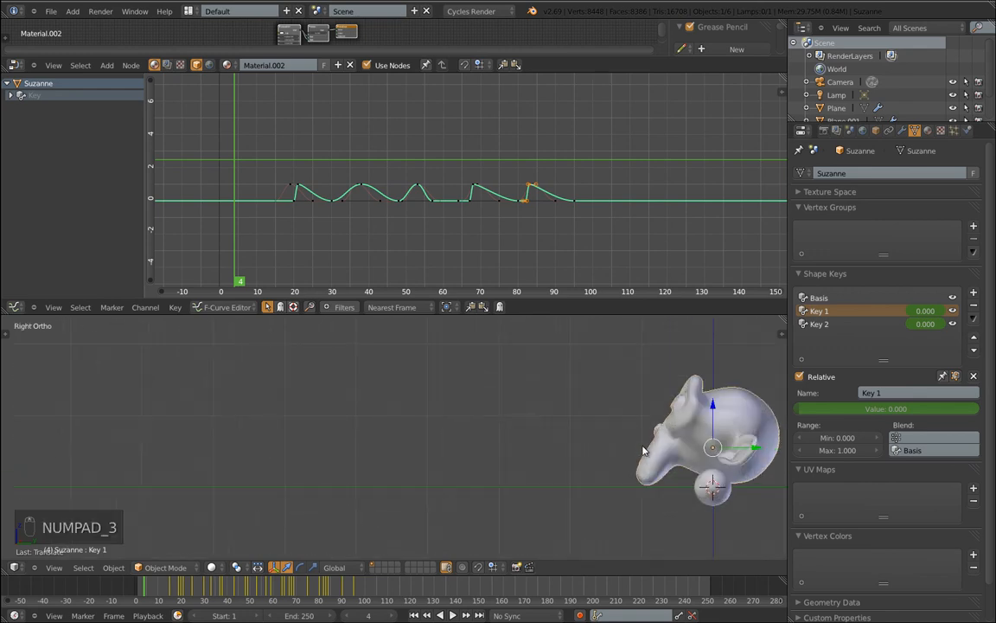
{"action": "key", "text": "alt+a"}
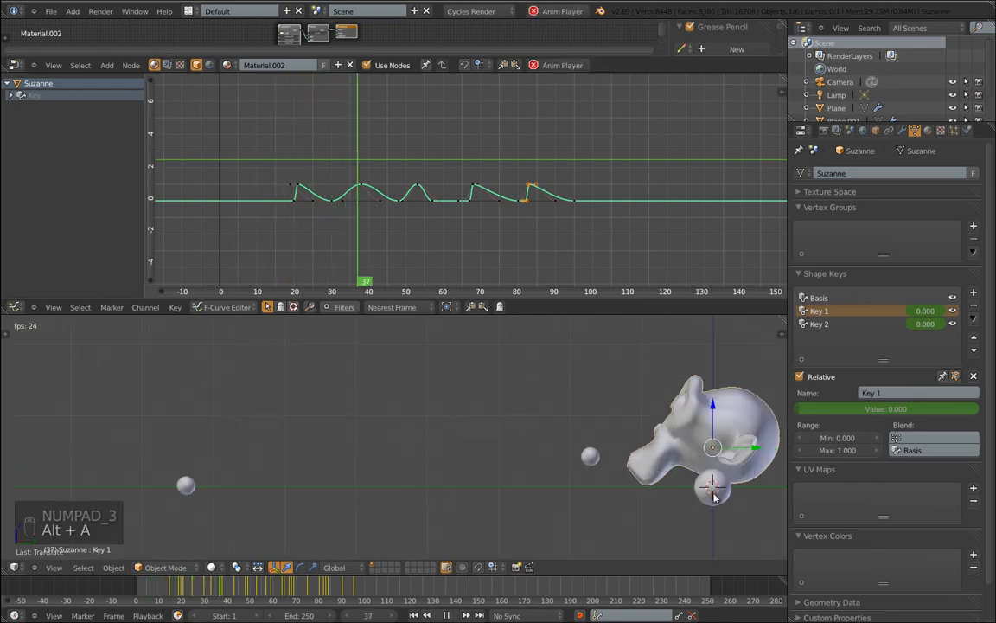
{"action": "key", "text": "Escape"}
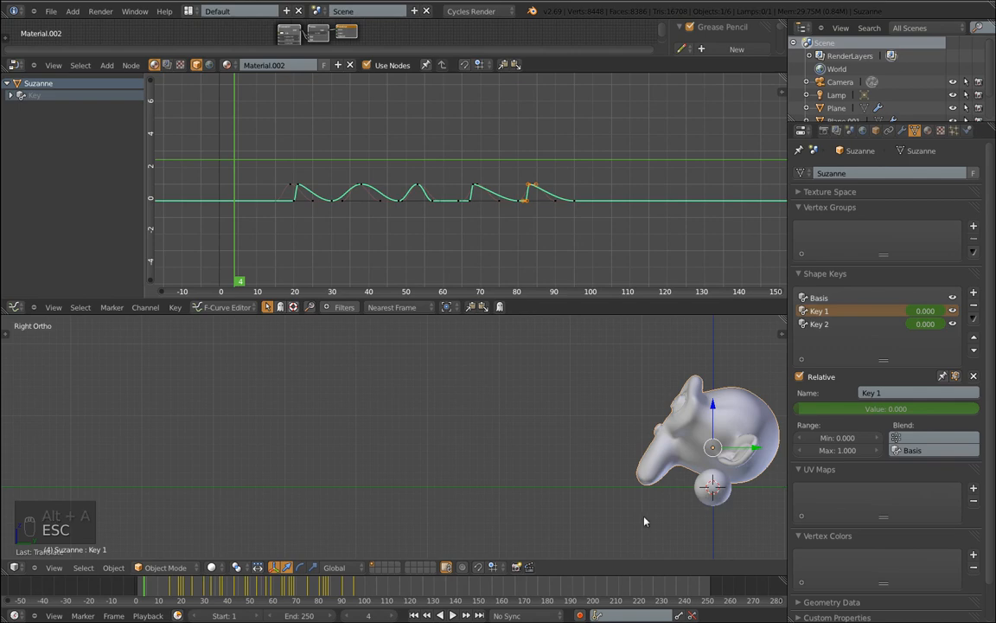
{"action": "scroll", "coordinate": [484, 441], "scroll_direction": "down", "scroll_amount": 5}
{"action": "middle_click_drag", "start_coordinate": [465, 438], "coordinate": [533, 460]}
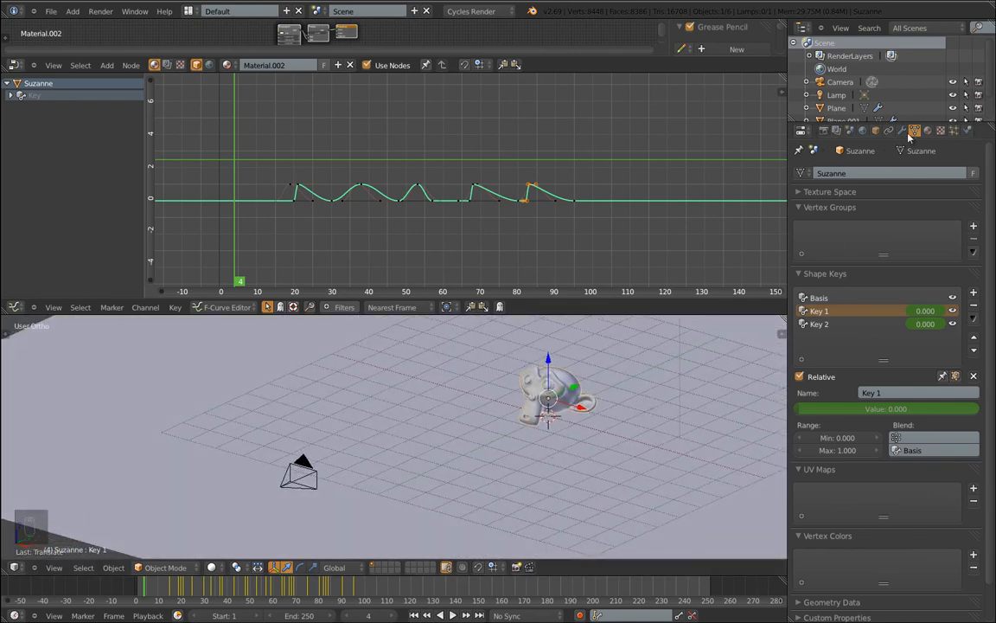
Open the render settings and review the dimensions, frame rate, output and sampling options.
{"action": "left_click", "coordinate": [823, 130]}
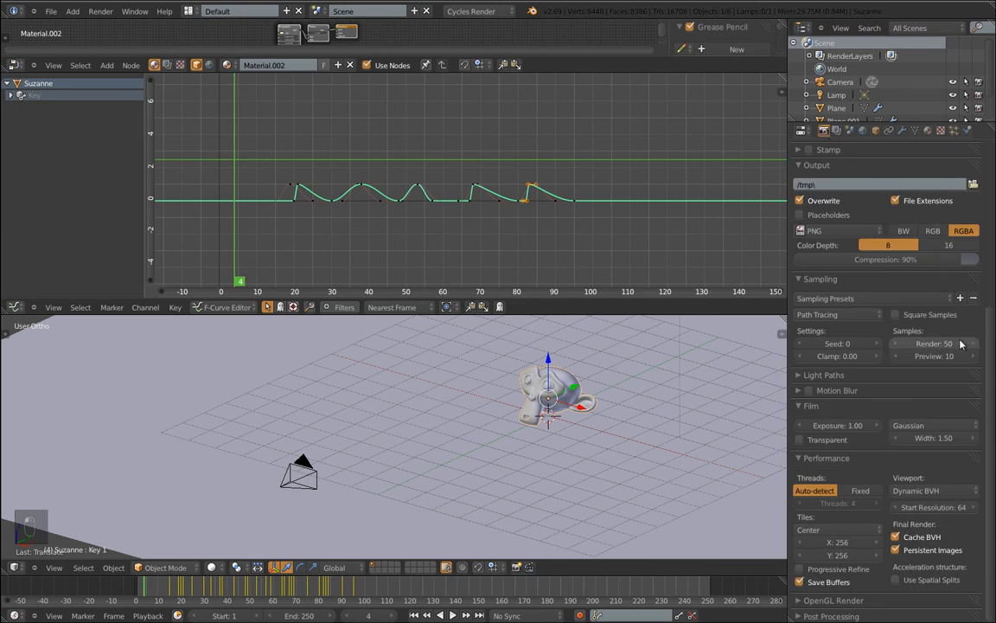
{"action": "scroll", "coordinate": [932, 260], "scroll_direction": "up", "scroll_amount": 5}
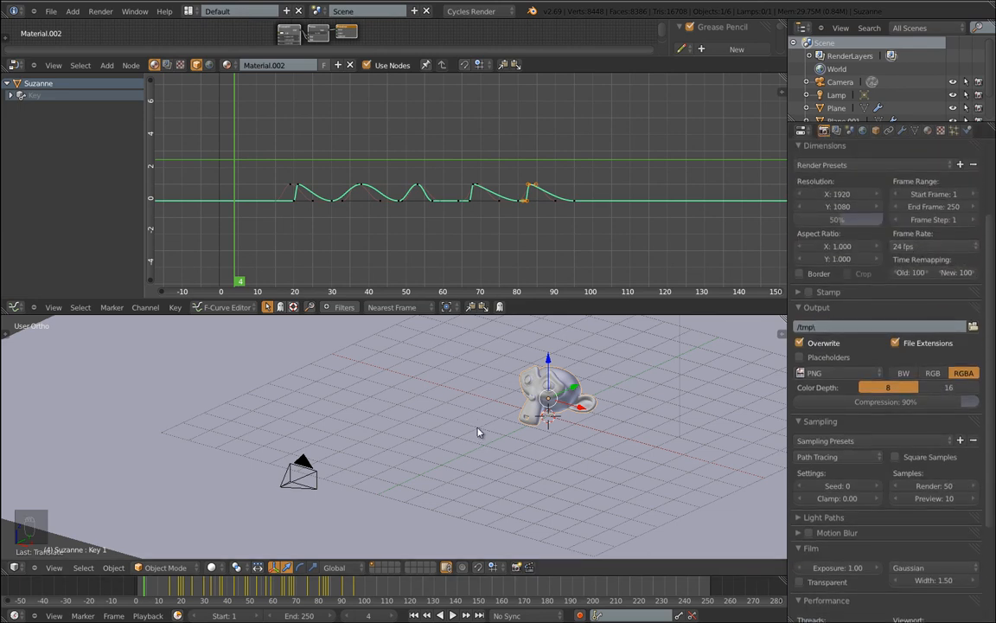
{"action": "left_click", "coordinate": [929, 248]}
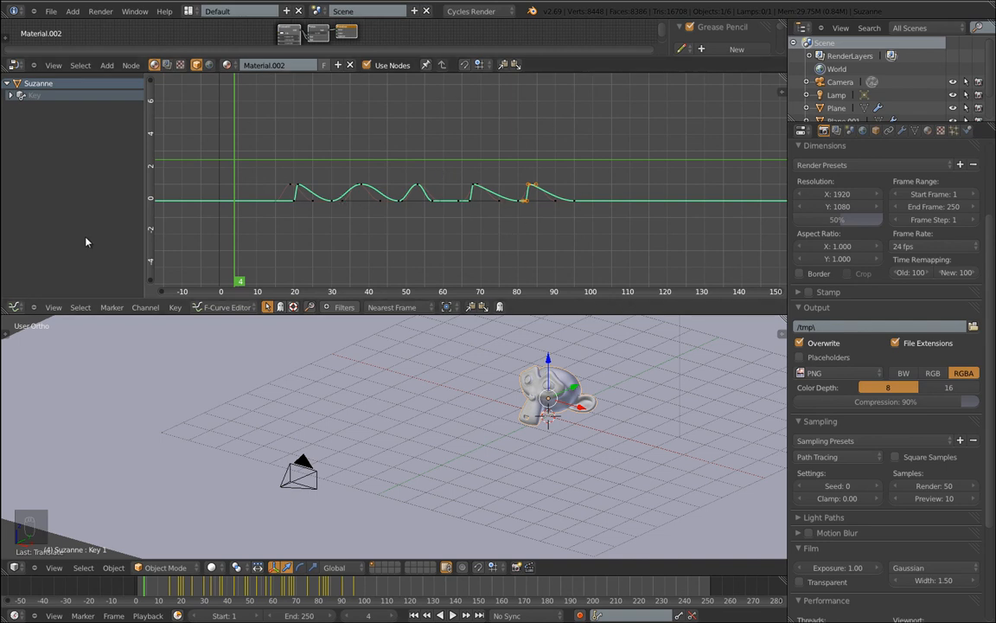
Change the Graph Editor to a Dope Sheet and frame Suzanne's shape key keyframes from about frame 30 to 110.
{"action": "left_click", "coordinate": [13, 307]}
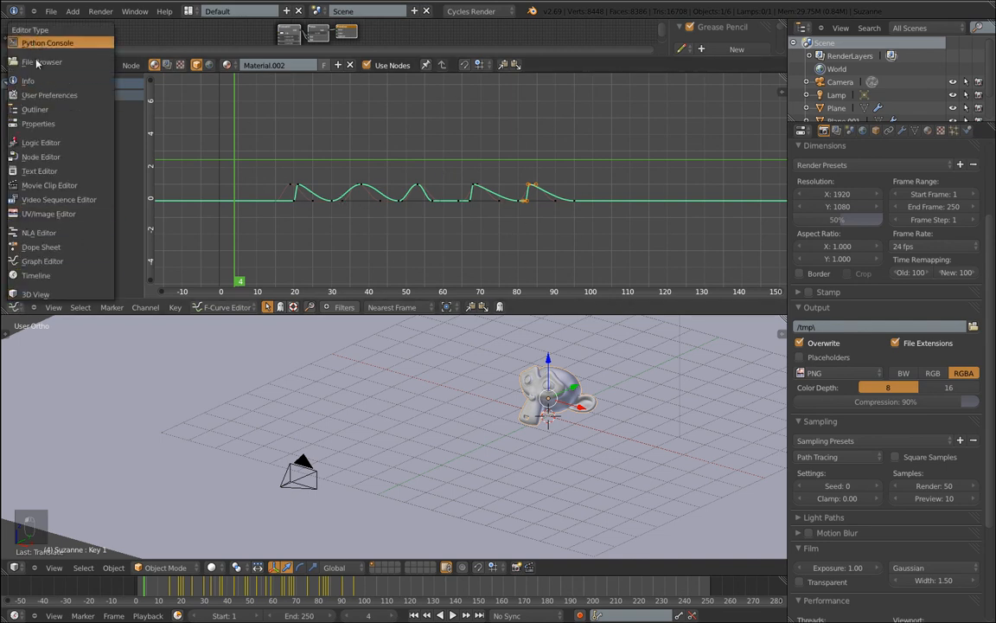
{"action": "left_click", "coordinate": [58, 248]}
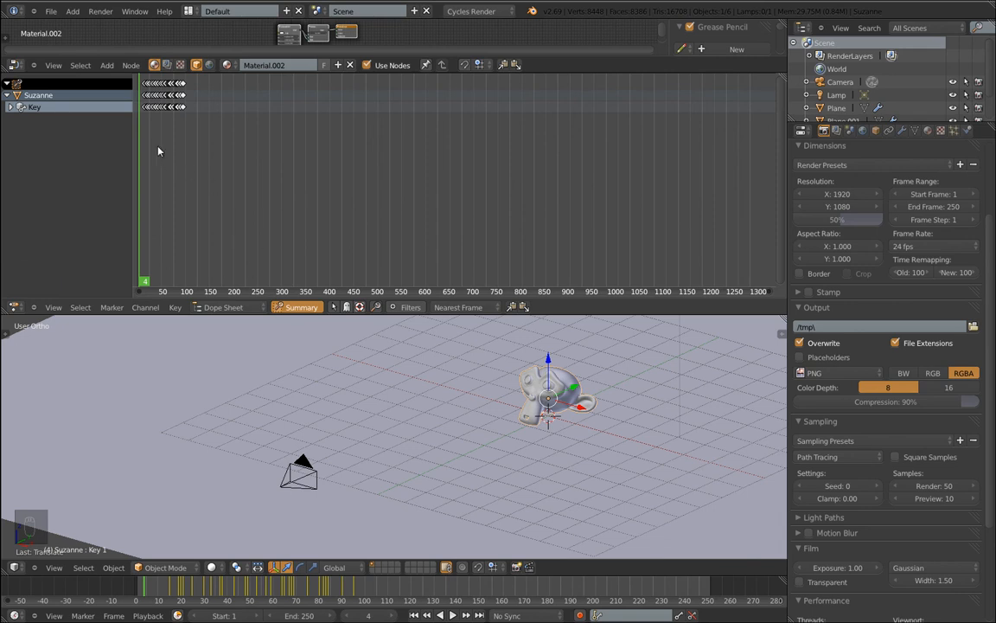
{"action": "scroll", "coordinate": [152, 97], "scroll_direction": "up", "scroll_amount": 10}
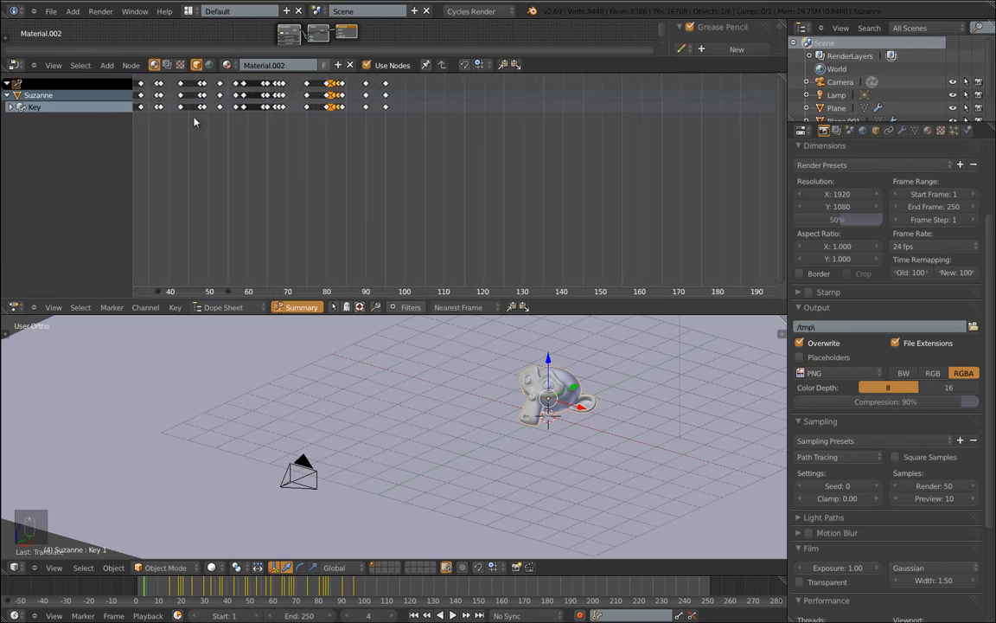
{"action": "scroll", "coordinate": [196, 122], "scroll_direction": "up", "scroll_amount": 3}
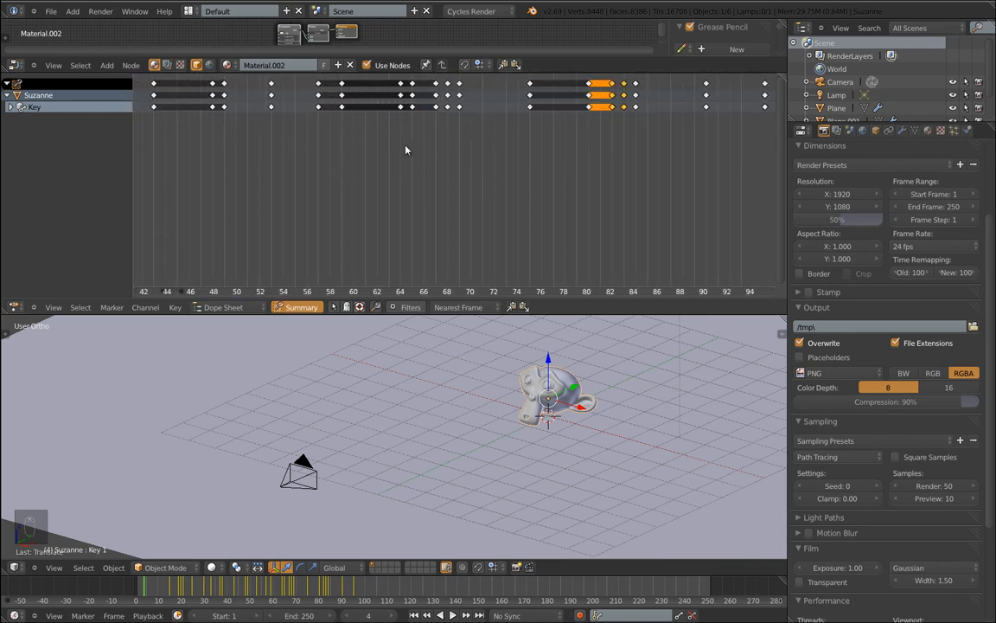
{"action": "scroll", "coordinate": [398, 155], "scroll_direction": "down", "scroll_amount": 3}
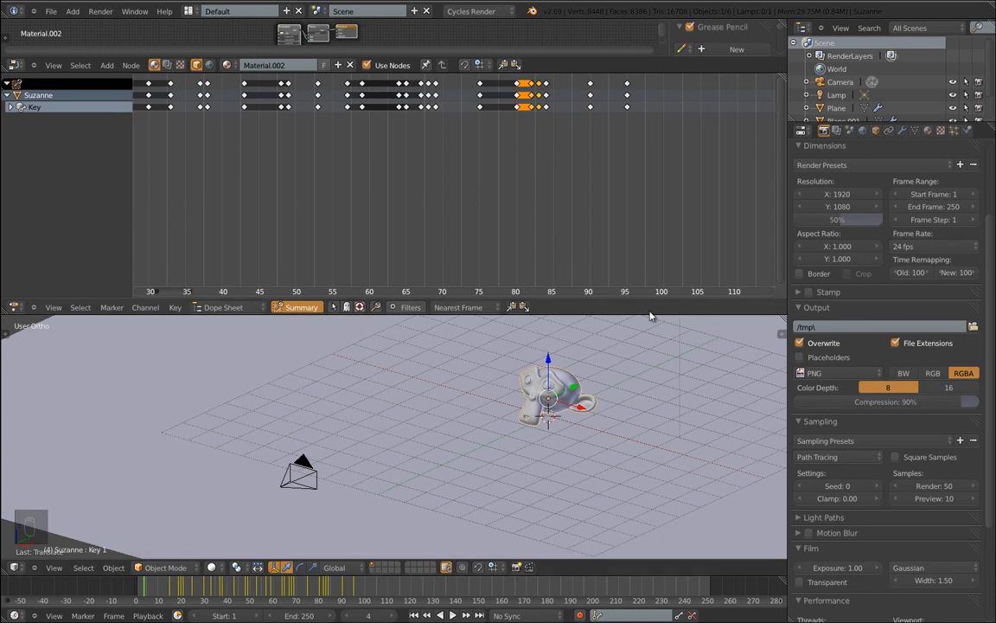
Enlarge the 3D view by shrinking the Dope Sheet, then play the animation and stop it at frame 30.
{"action": "left_click_drag", "start_coordinate": [651, 316], "coordinate": [626, 209]}
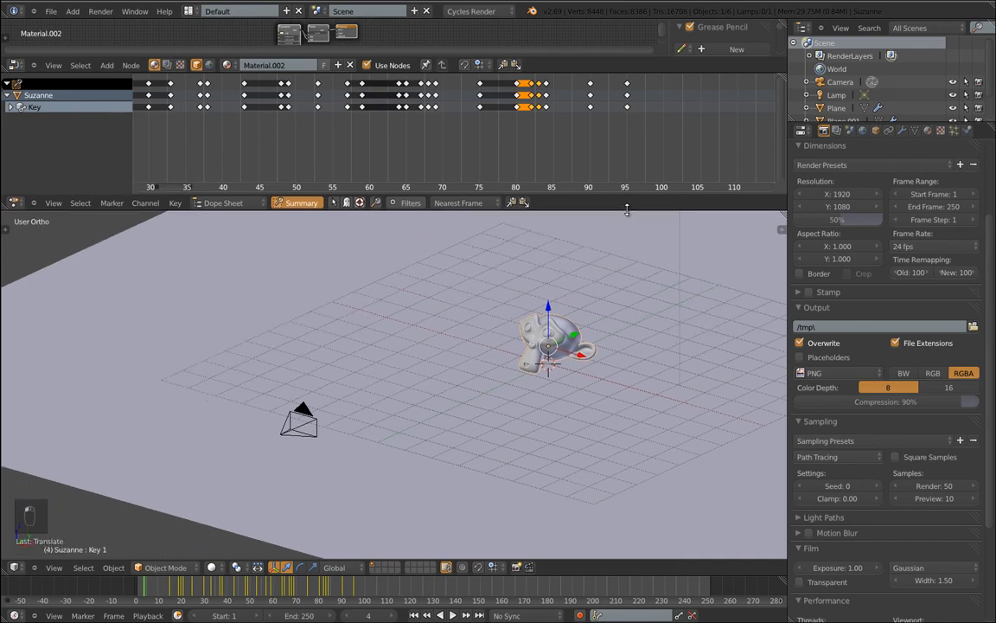
{"action": "left_click", "coordinate": [629, 347]}
{"action": "middle_click_drag", "start_coordinate": [630, 349], "coordinate": [602, 367]}
{"action": "key", "text": "alt+a"}
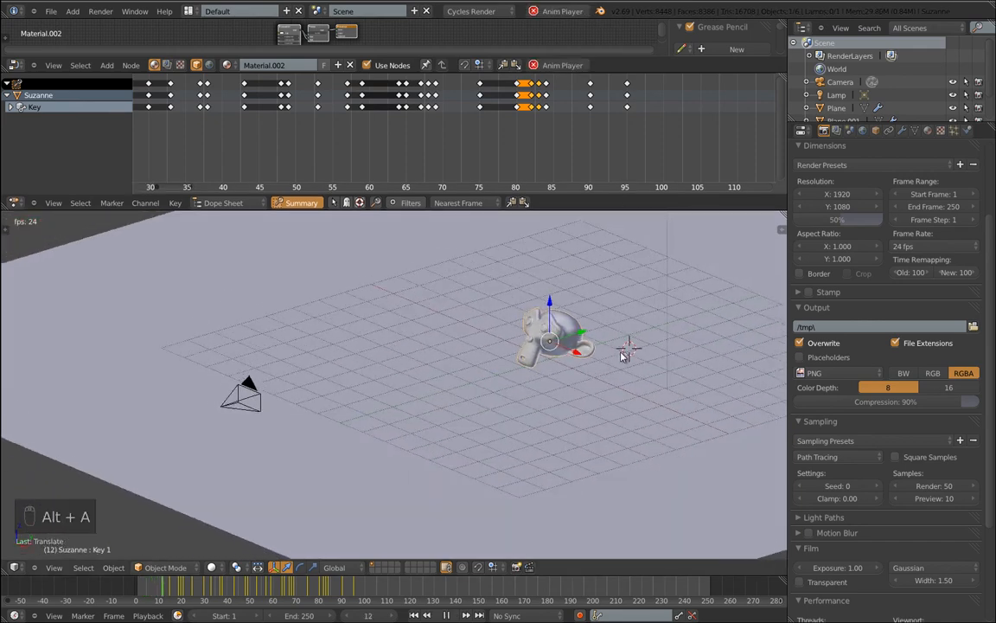
{"action": "key", "text": "alt+a"}
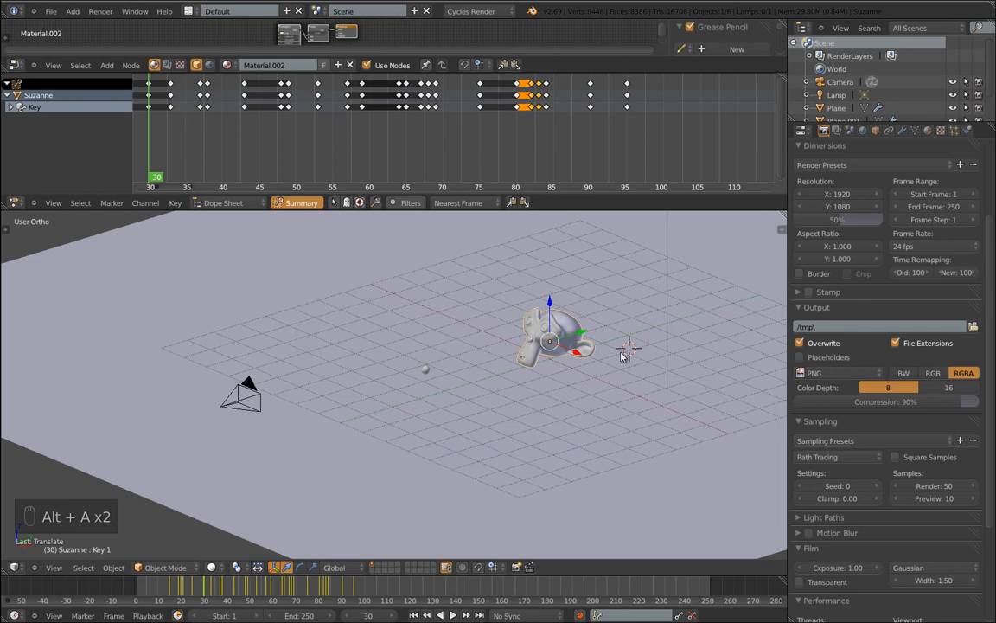
Render frame 30 to inspect the monkey head and the emitted sphere, and return to the 3D view.
{"action": "key", "text": "F12"}
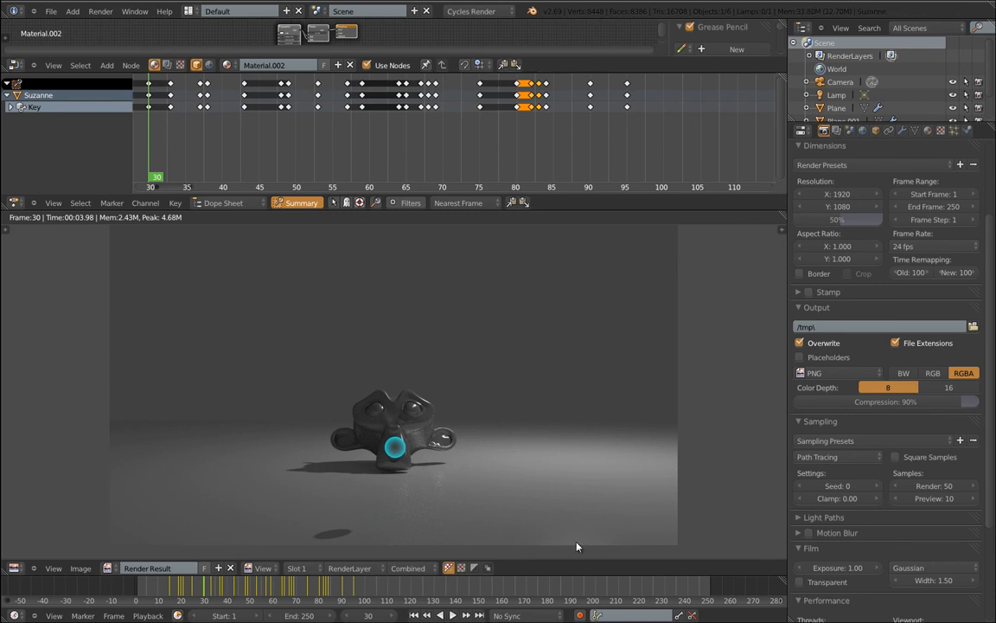
{"action": "scroll", "coordinate": [447, 445], "scroll_direction": "up", "scroll_amount": 6}
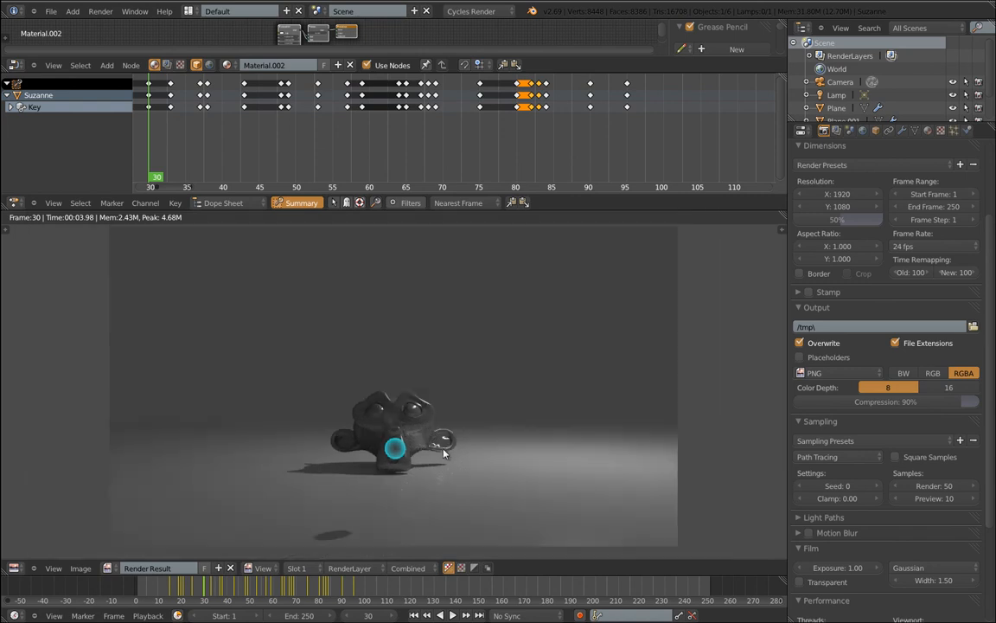
{"action": "key", "text": "Escape"}
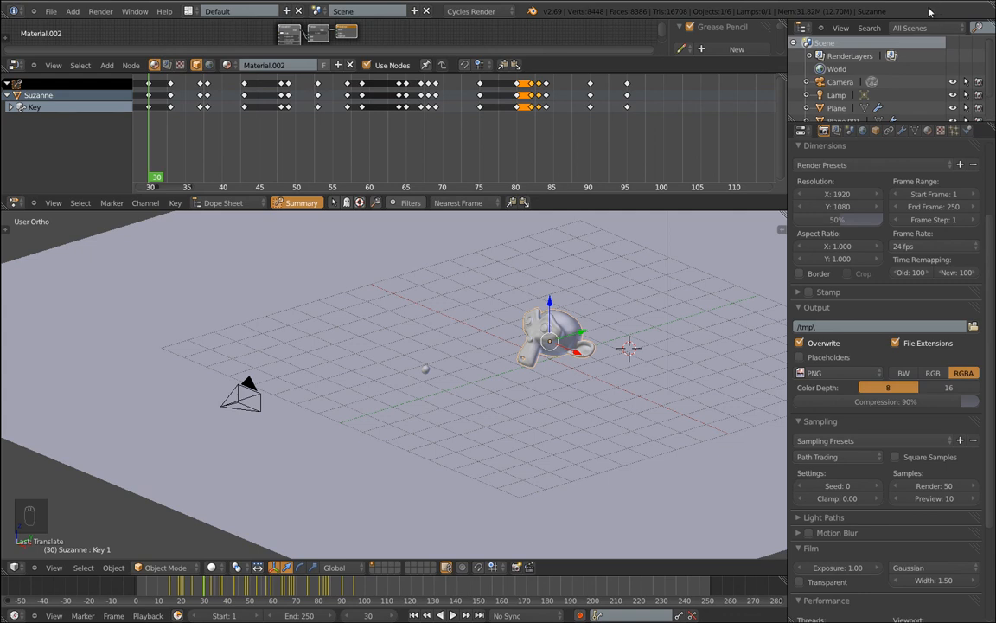
{"action": "key", "text": "alt+Tab"}
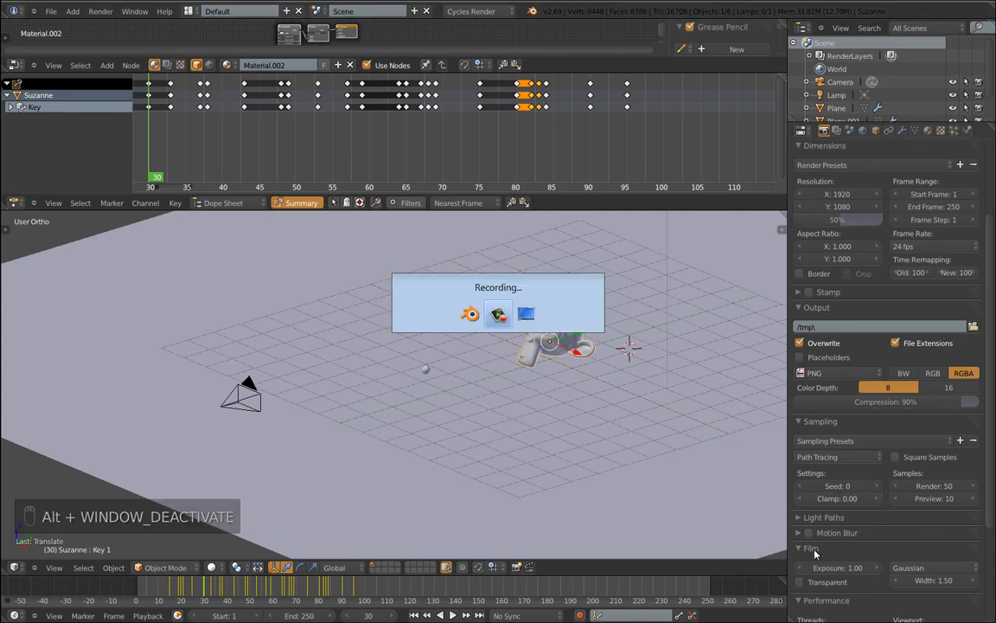